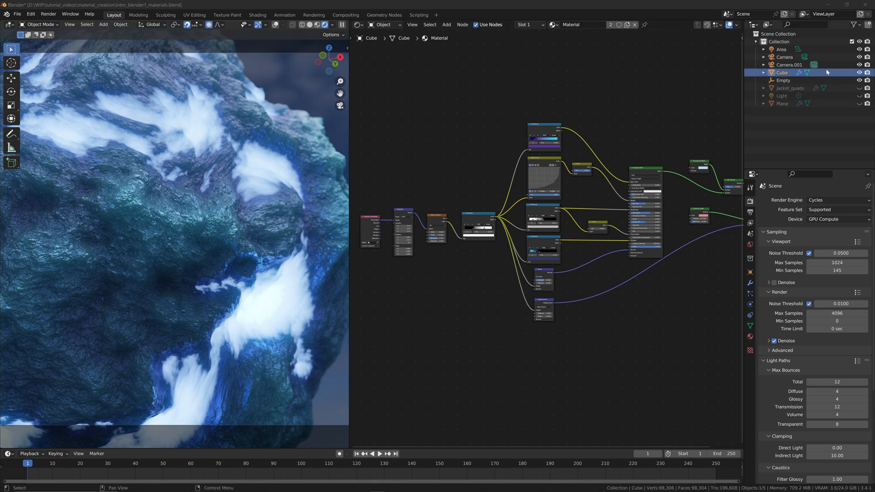
Examine the finished rocky material on the cube from further out, along with its shader node tree.
click(804, 58)
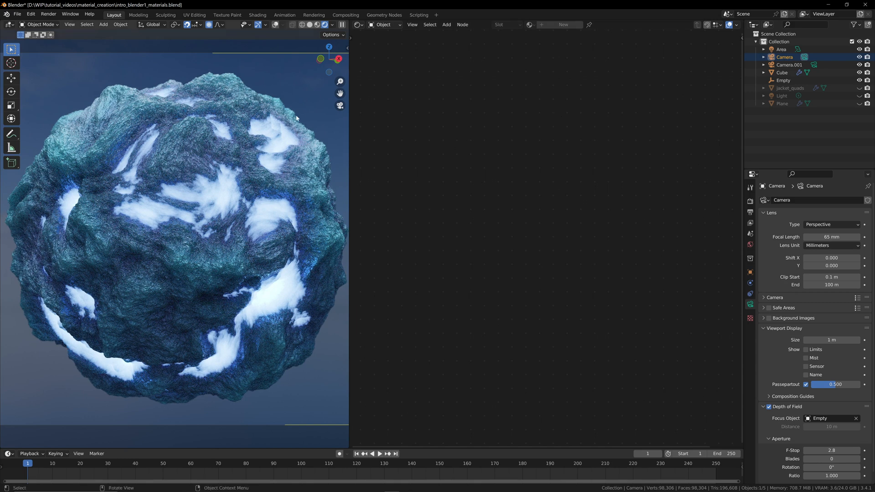
click(285, 129)
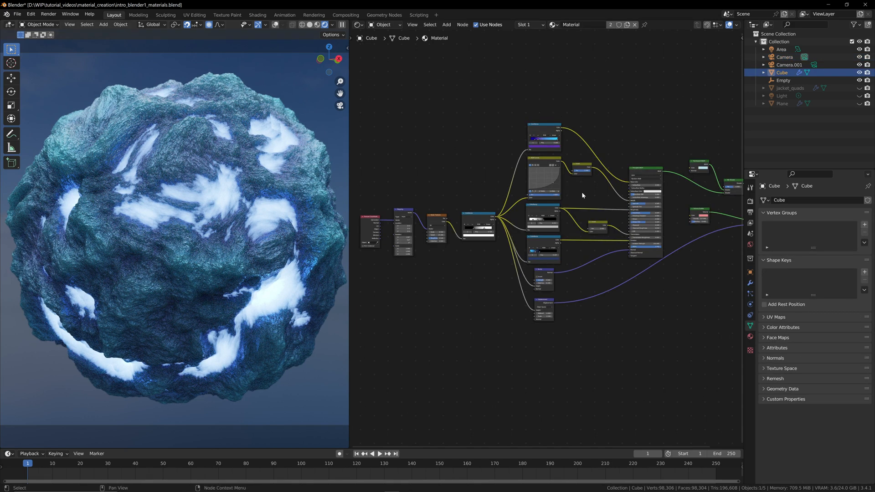
middle_drag(582, 193, 572, 171)
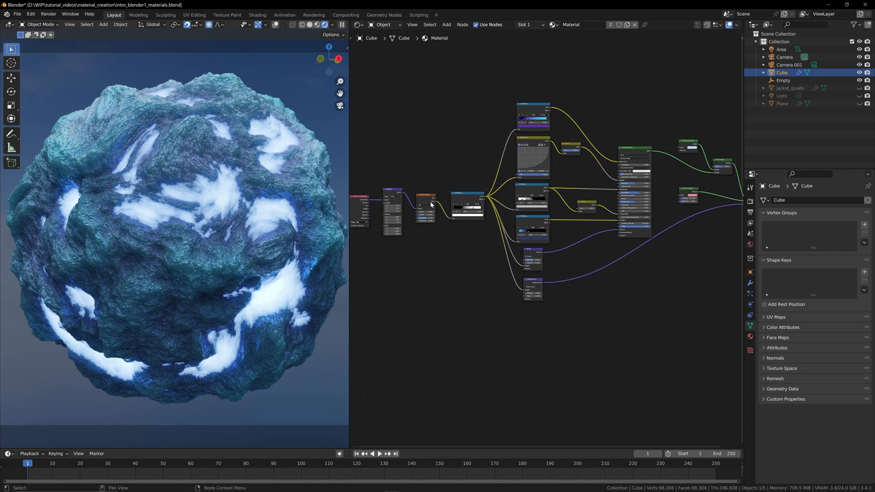
Start a new default scene without saving the changes to the current file.
click(19, 15)
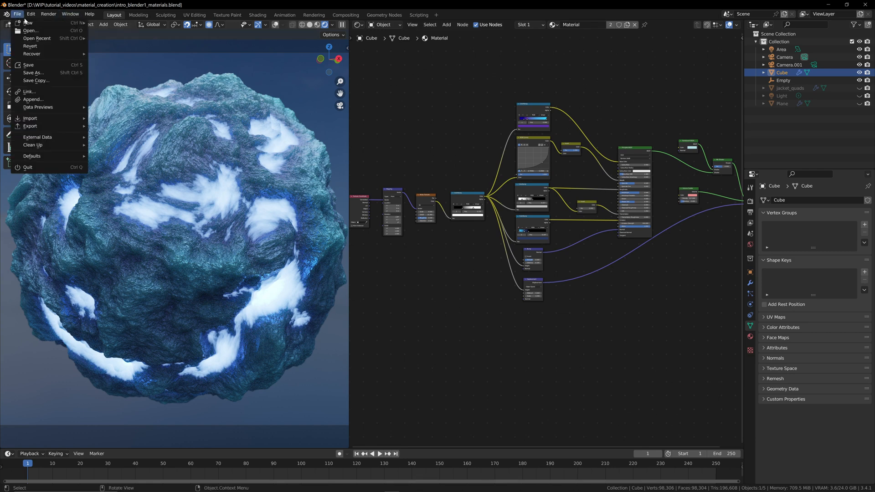
mouse_move(26, 22)
click(103, 24)
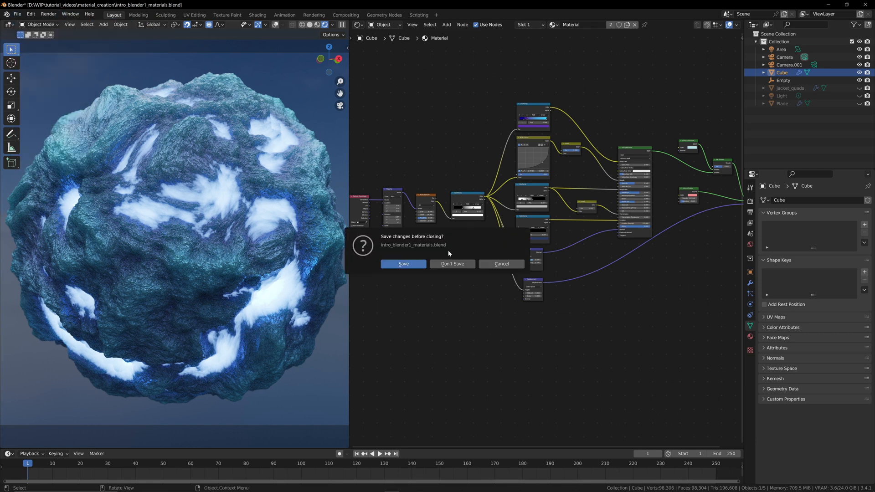
click(452, 264)
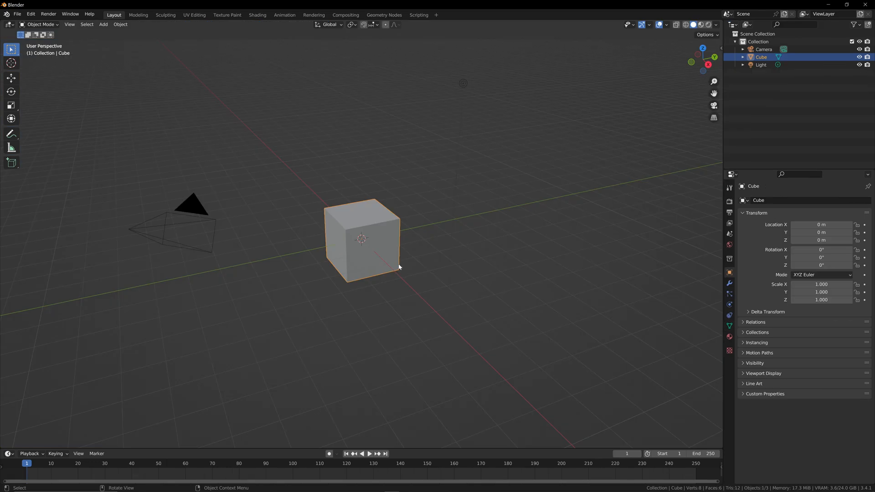
Add a Subdivision Surface modifier to the default cube.
drag(702, 59, 669, 64)
scroll(507, 198, up, 2)
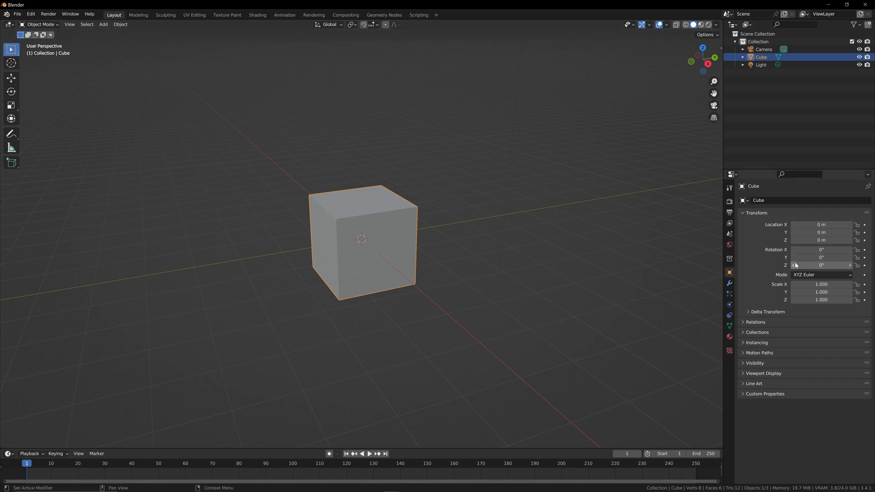
click(730, 283)
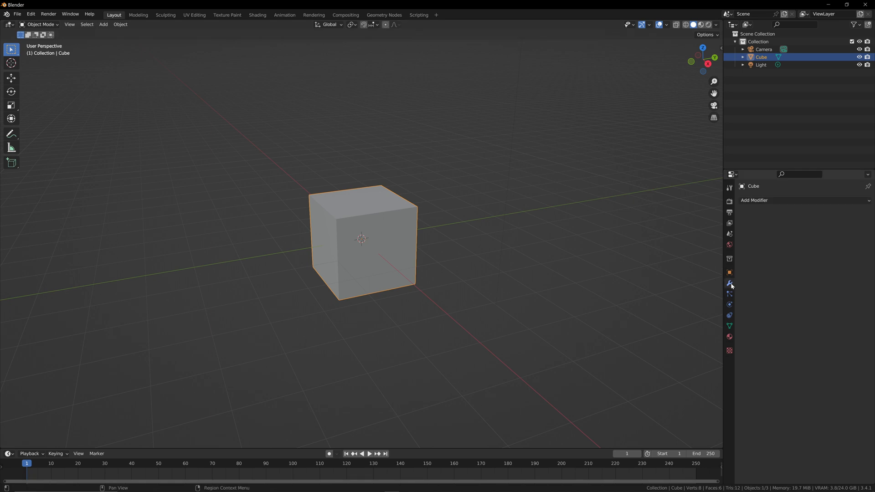
click(764, 200)
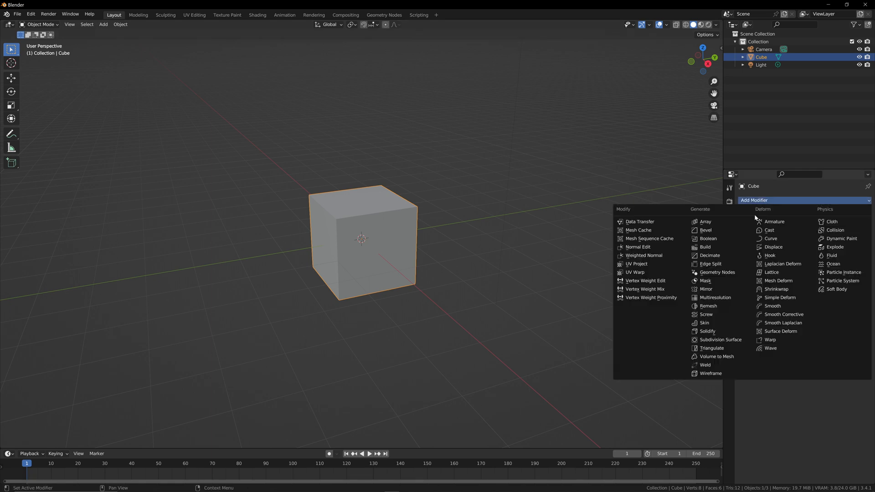
click(719, 340)
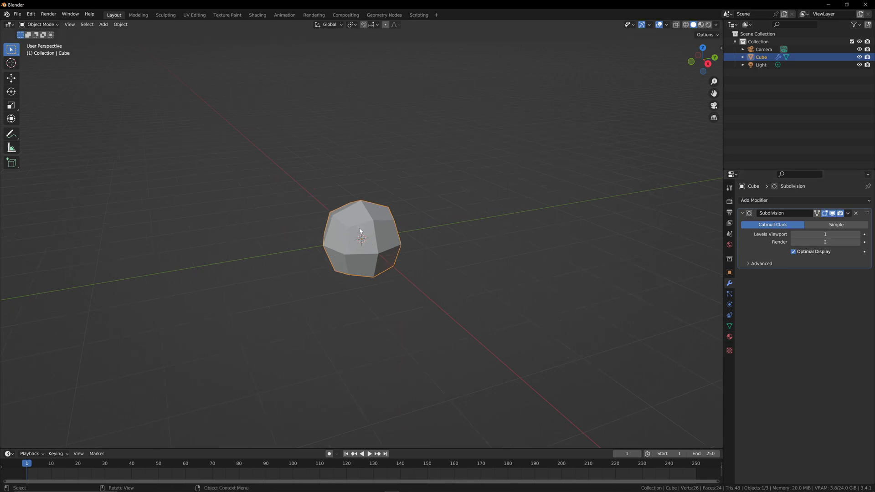
Raise the Subdivision modifier's viewport levels to 2.
mouse_move(703, 59)
mouse_down()
mouse_move(705, 75)
mouse_move(683, 55)
mouse_move(723, 65)
mouse_move(709, 68)
mouse_up()
scroll(545, 144, up, 2)
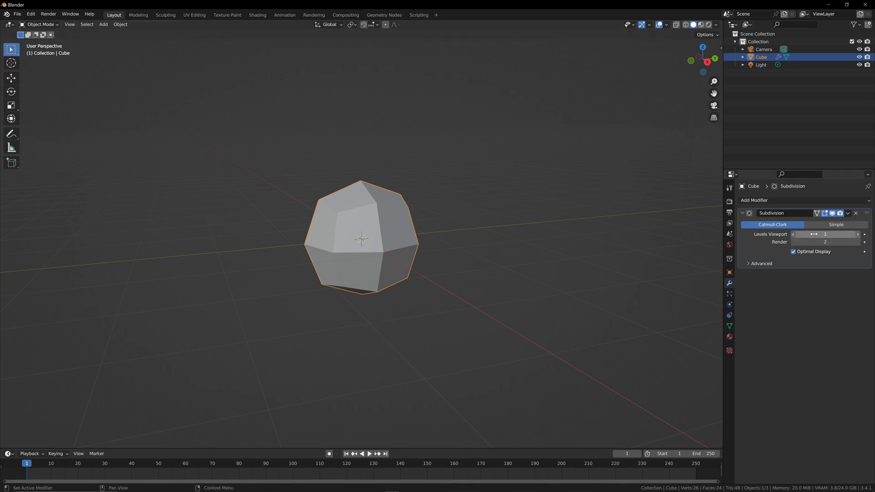
drag(714, 60, 692, 61)
click(858, 235)
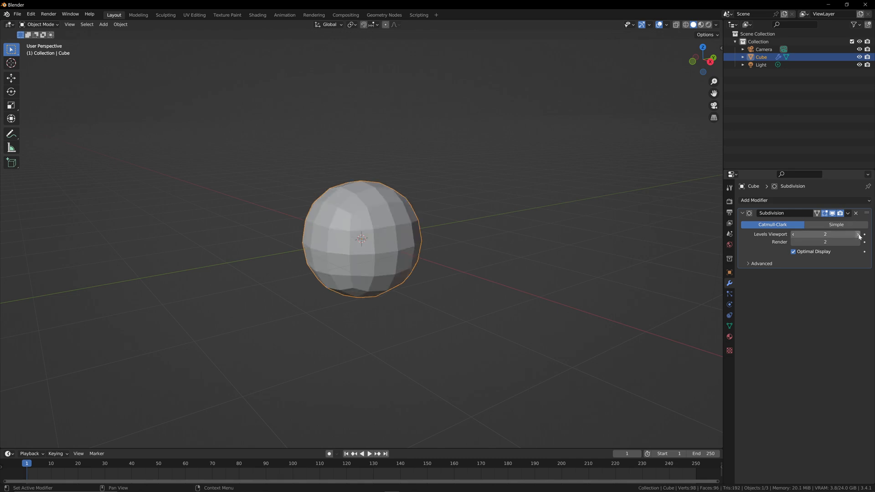
Switch the cube's Subdivision modifier to the Simple type and look at its shape.
drag(703, 59, 700, 66)
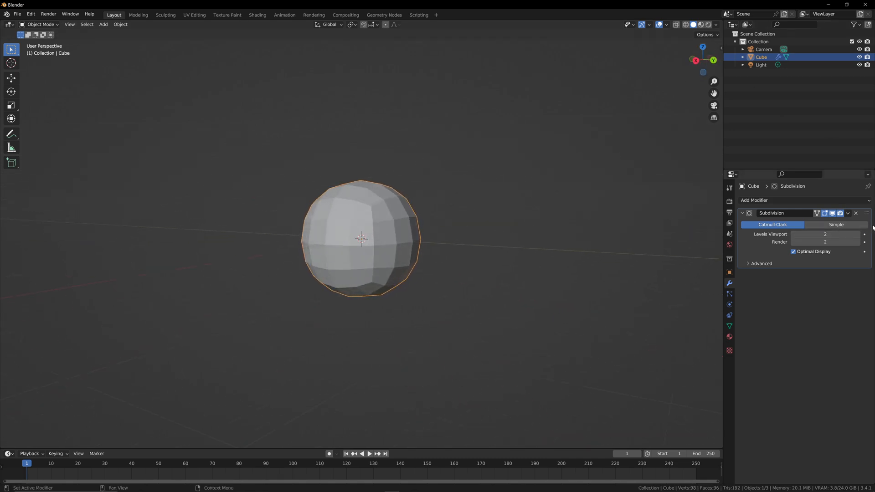
click(844, 226)
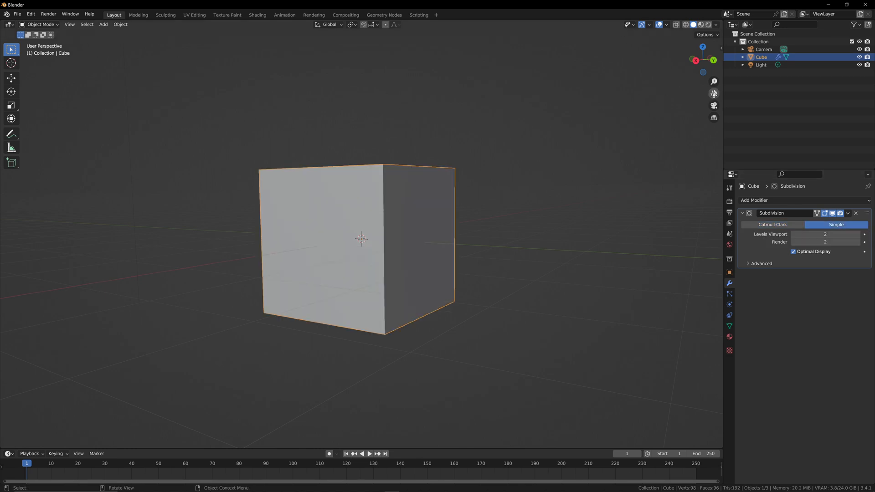
drag(703, 59, 686, 30)
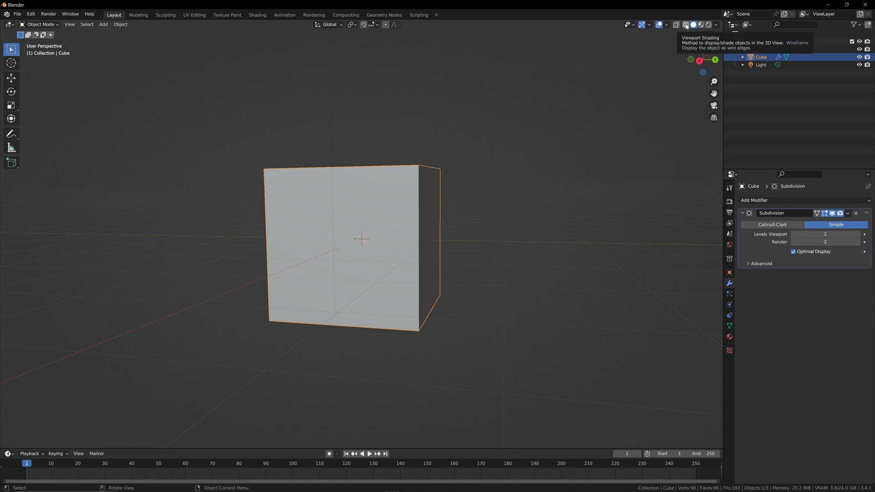
Show the cube in wireframe shading and turn off Optimal Display in its Subdivision modifier.
click(685, 25)
mouse_move(704, 61)
mouse_down()
mouse_move(692, 45)
mouse_move(707, 47)
mouse_up()
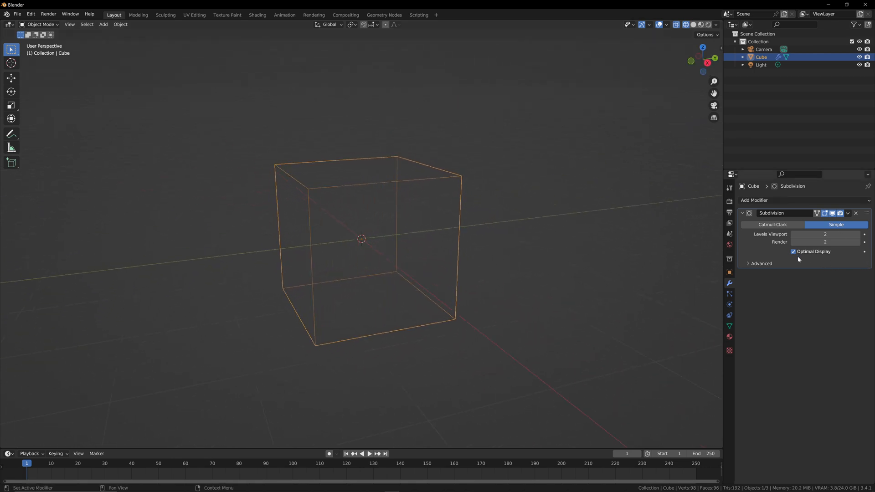
click(795, 253)
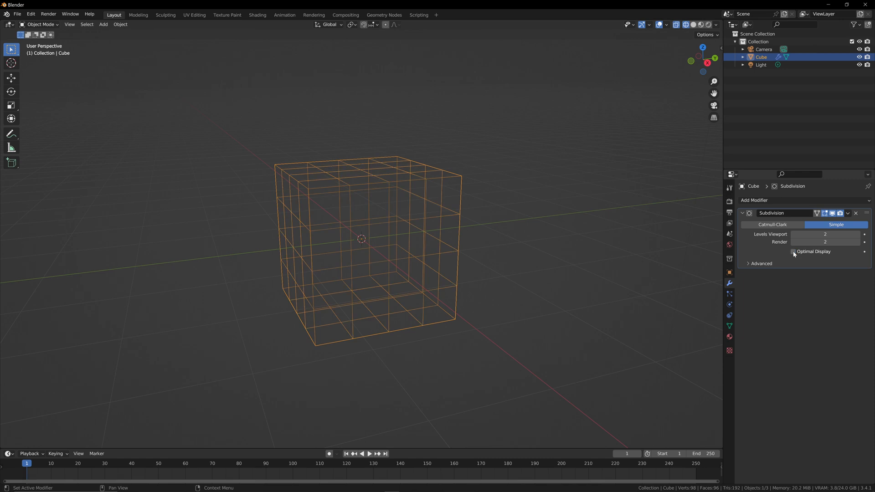
Turn off X-ray for the wireframe view and look at the subdivided faces of the cube.
click(677, 25)
drag(704, 59, 524, 70)
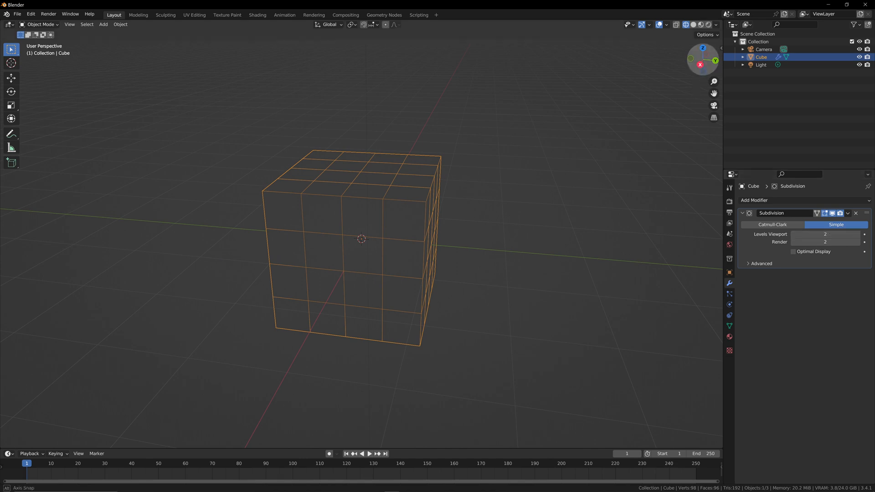
drag(701, 58, 683, 61)
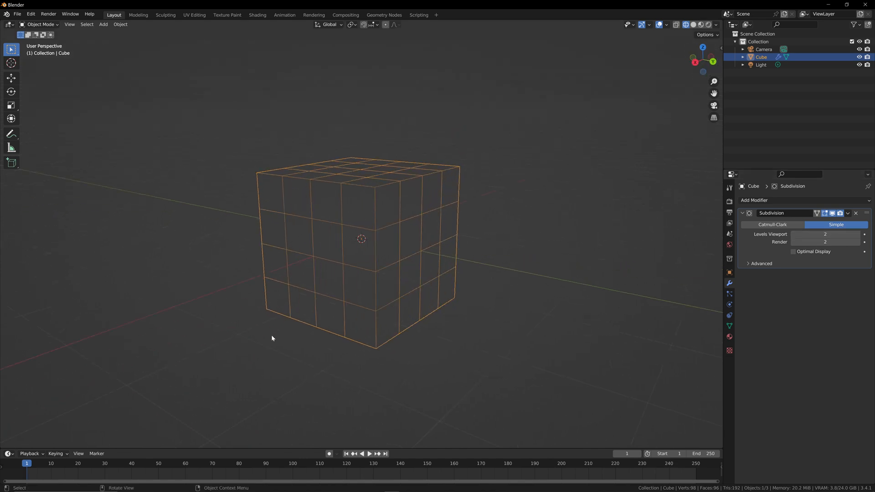
Set the Subdivision modifier's type to Catmull-Clark.
click(773, 227)
drag(709, 67, 691, 63)
scroll(372, 248, up, 2)
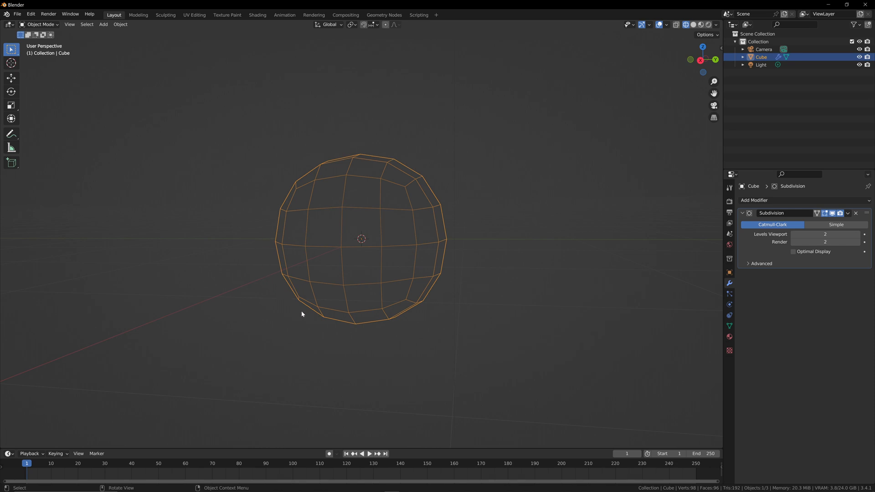
Raise the Subdivision modifier's viewport levels to 4.
drag(702, 62, 637, 246)
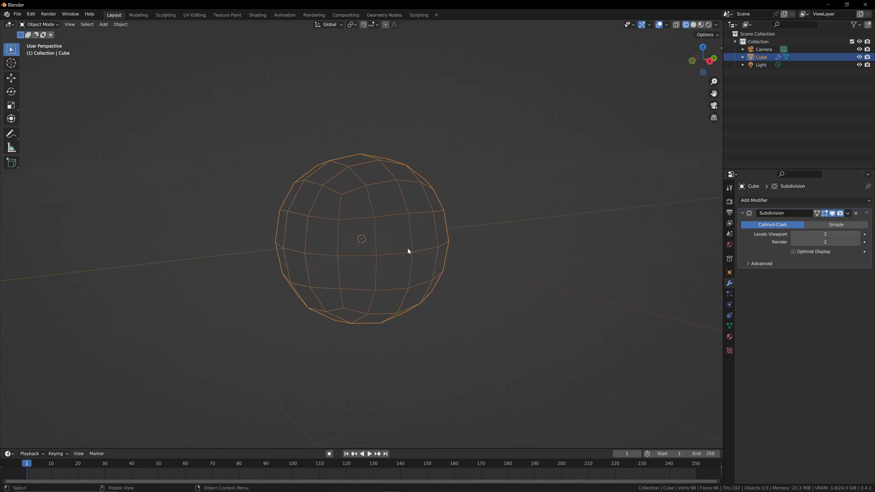
drag(700, 65, 694, 72)
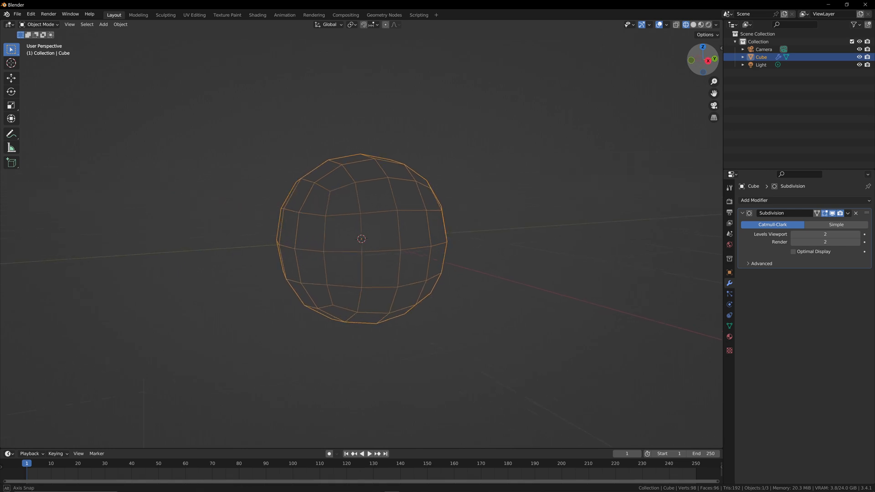
click(857, 234)
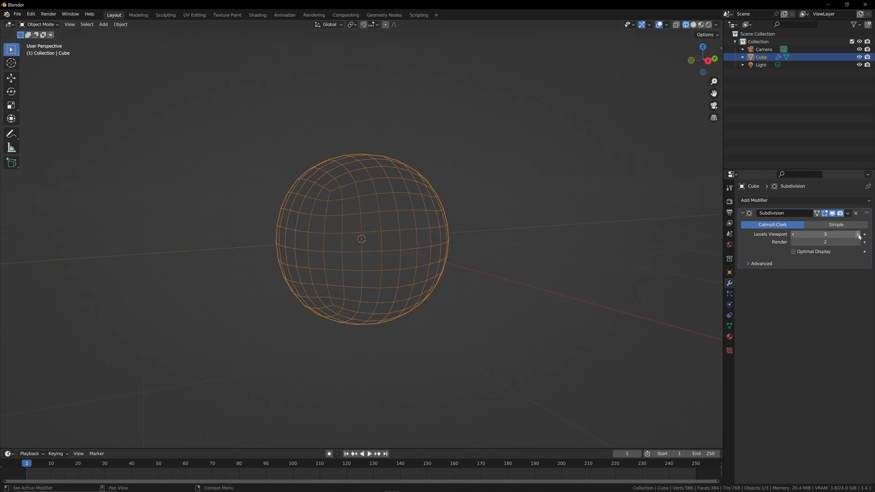
click(856, 234)
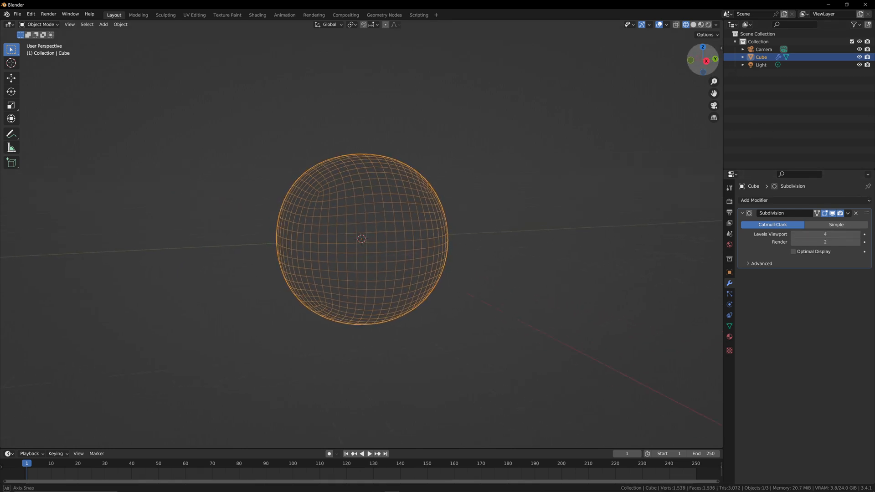
drag(701, 59, 695, 62)
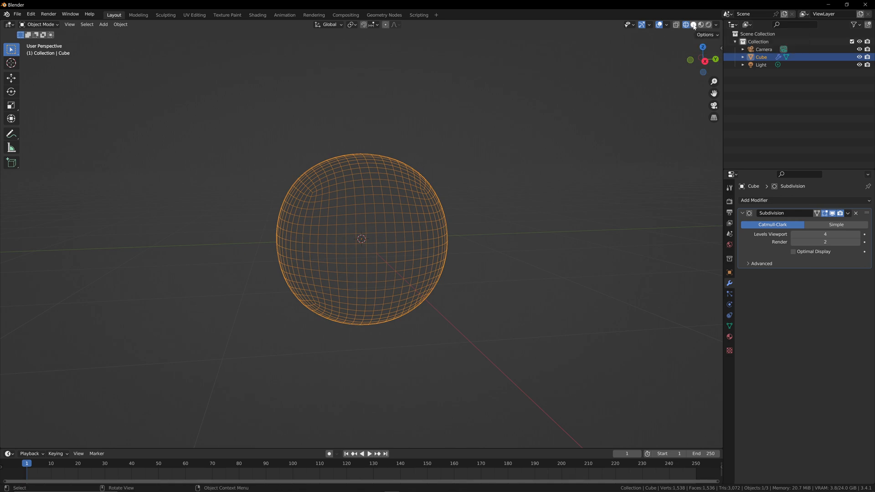
Switch the viewport to solid shading and inspect the faceted surface of the rounded cube.
click(693, 25)
drag(703, 60, 709, 61)
scroll(463, 206, up, 4)
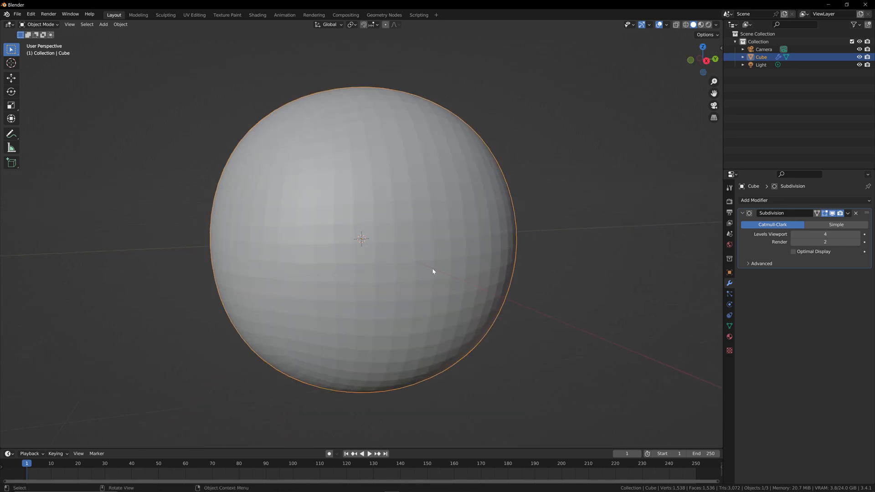
scroll(471, 185, down, 2)
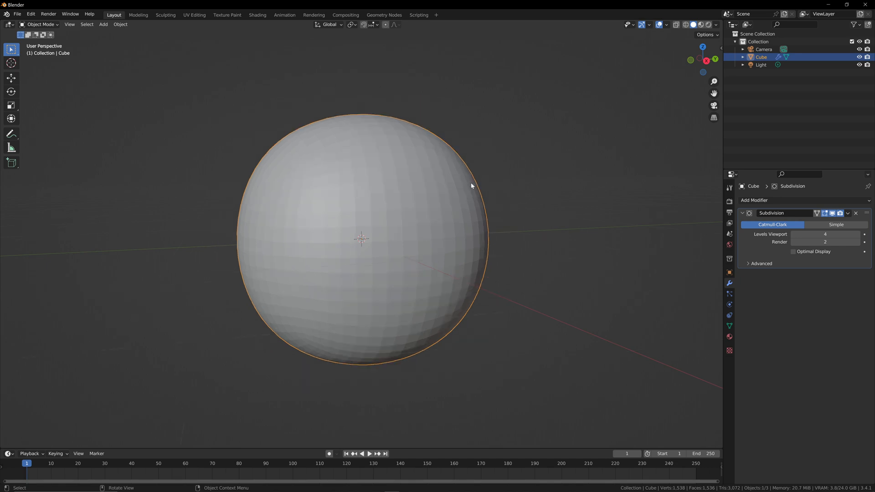
Apply Shade Smooth to the subdivided cube.
right_click(346, 156)
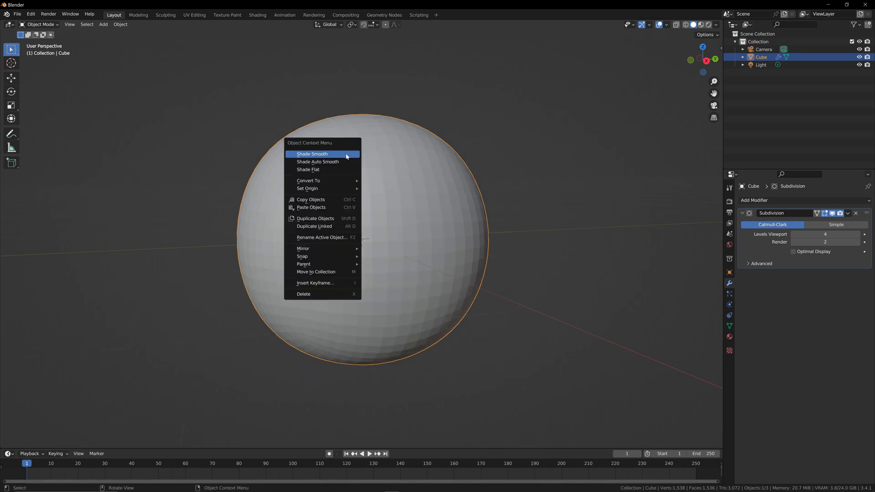
right_click(342, 160)
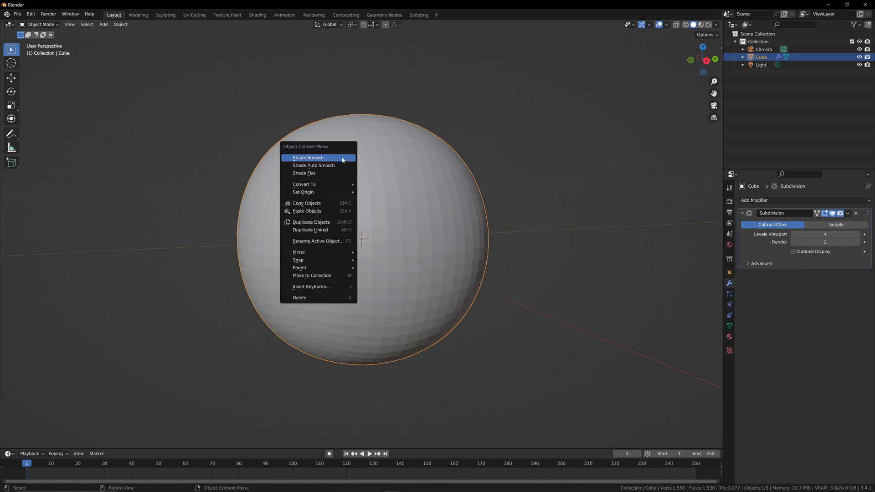
click(297, 159)
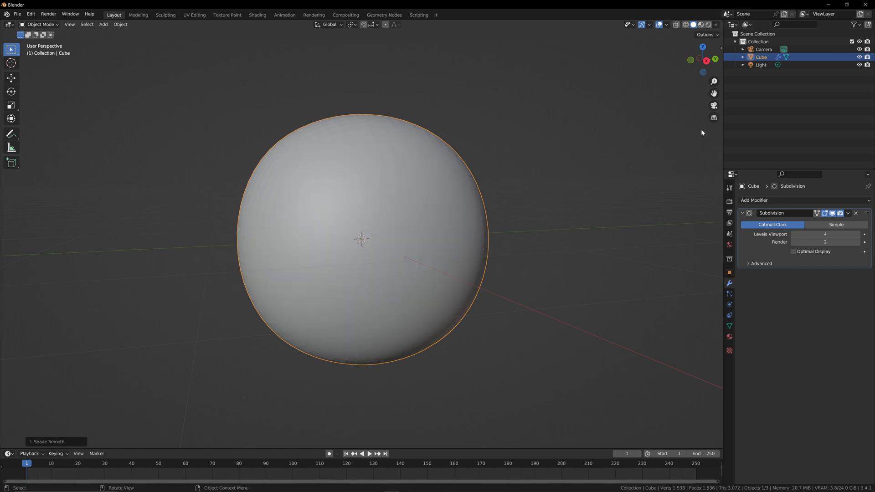
Set the Subdivision modifier's render levels to 5.
mouse_move(705, 65)
mouse_down()
mouse_move(696, 73)
mouse_move(707, 65)
mouse_up()
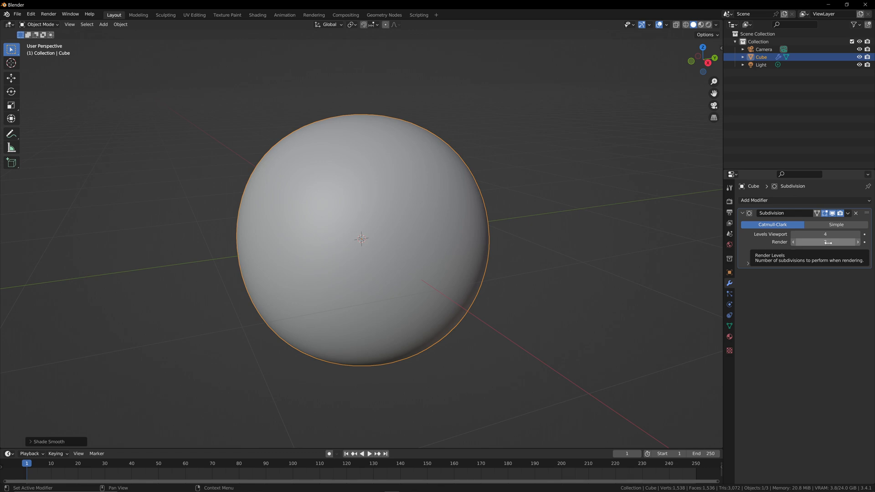
click(828, 243)
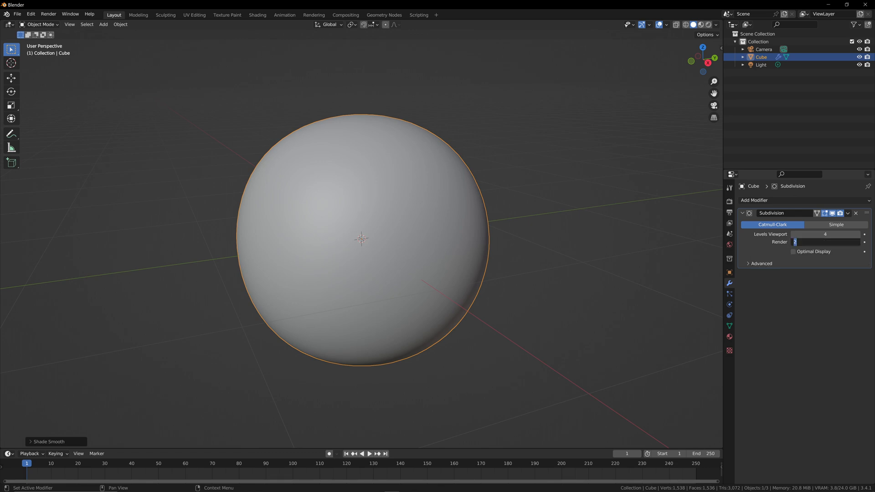
text(5)
key(Return)
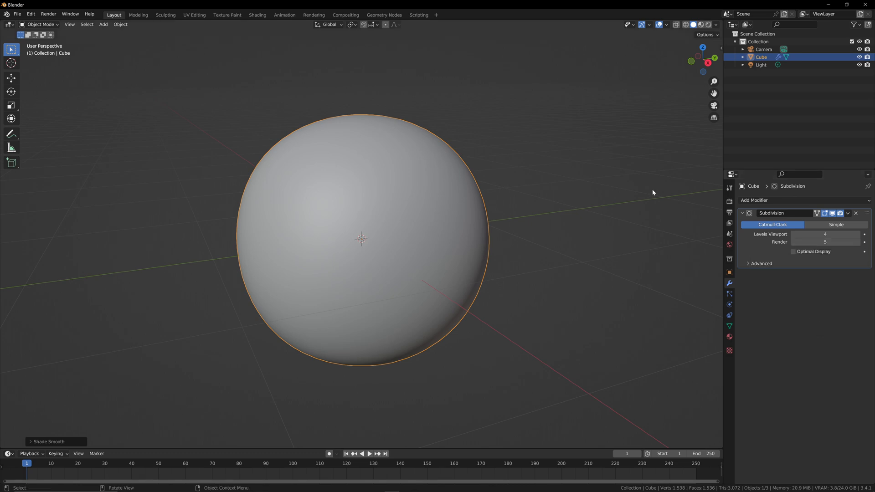
drag(692, 64, 701, 55)
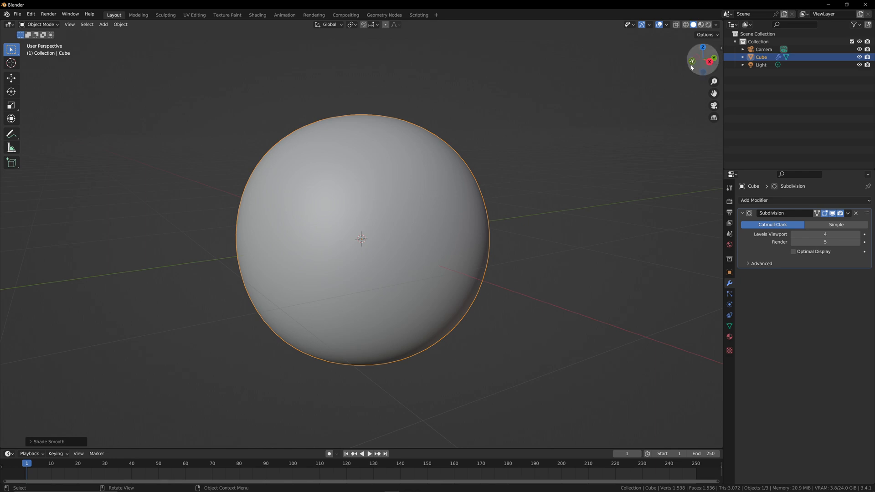
drag(691, 68, 686, 92)
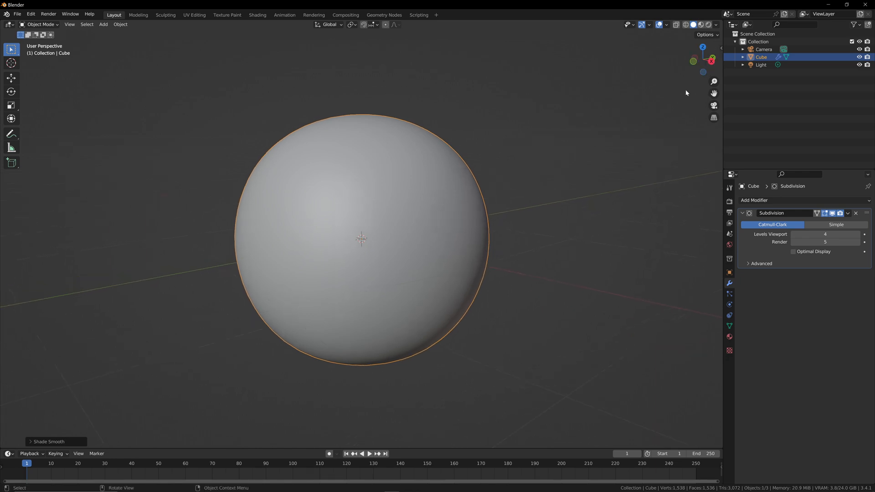
Switch the viewport to wireframe shading and deselect the subdivided cube.
click(685, 25)
scroll(501, 185, down, 4)
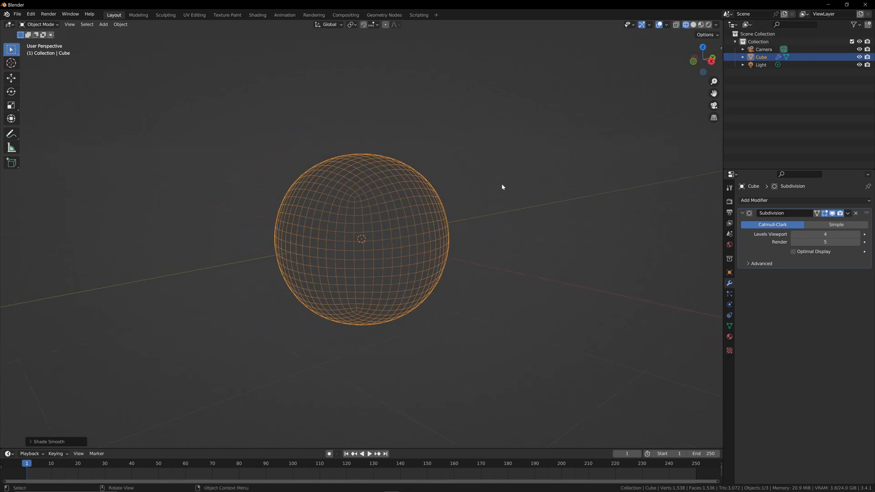
scroll(489, 197, up, 1)
click(489, 200)
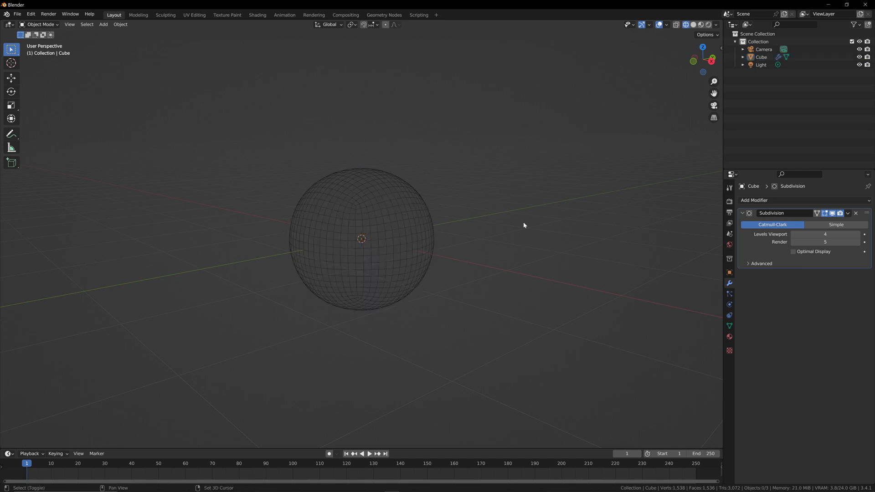
Add a UV Sphere and move it along the X axis until it sits beside the subdivided cube.
key(shift+a)
mouse_move(503, 223)
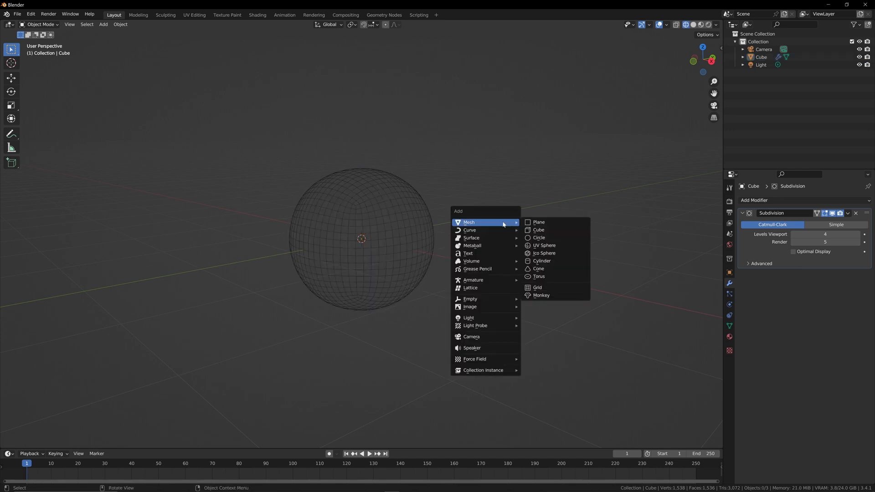
click(568, 245)
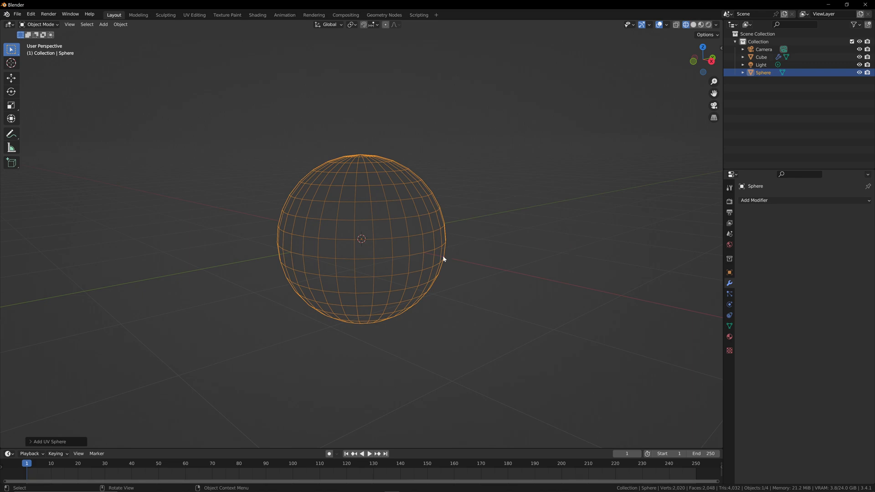
key(g)
key(x)
click(726, 75)
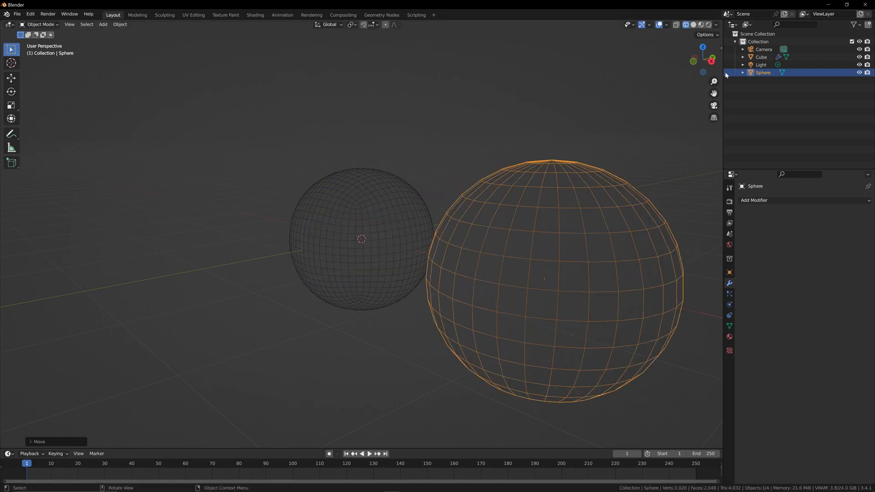
Compare the wireframe topology of the UV sphere and the subdivided cube from the top, bottom and front views.
drag(704, 54, 756, 55)
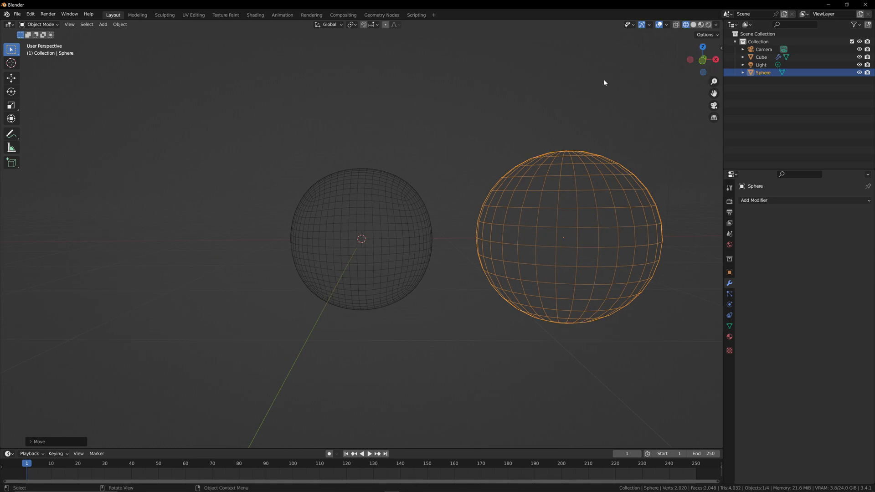
drag(702, 60, 704, 84)
middle_drag(539, 307, 566, 324)
click(704, 66)
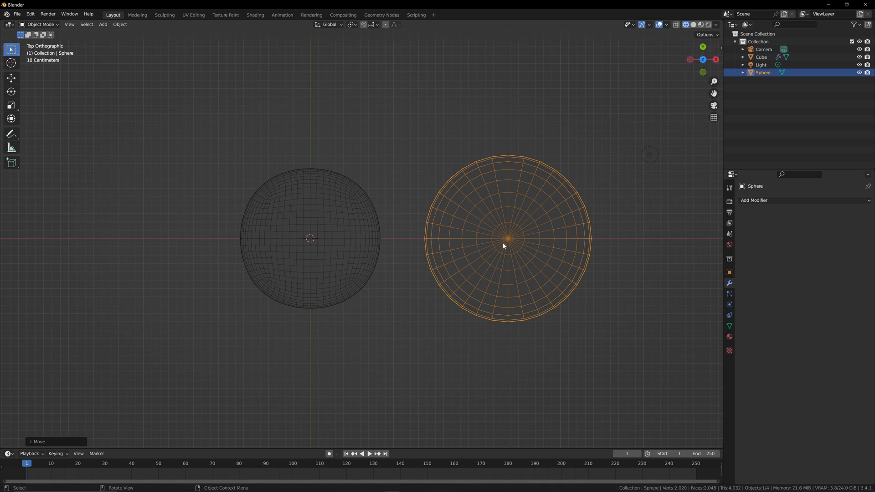
click(702, 72)
click(703, 72)
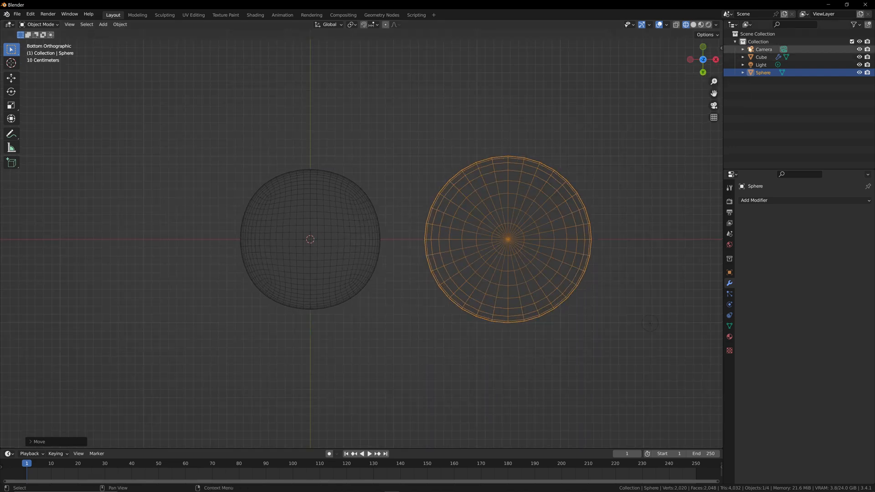
click(706, 47)
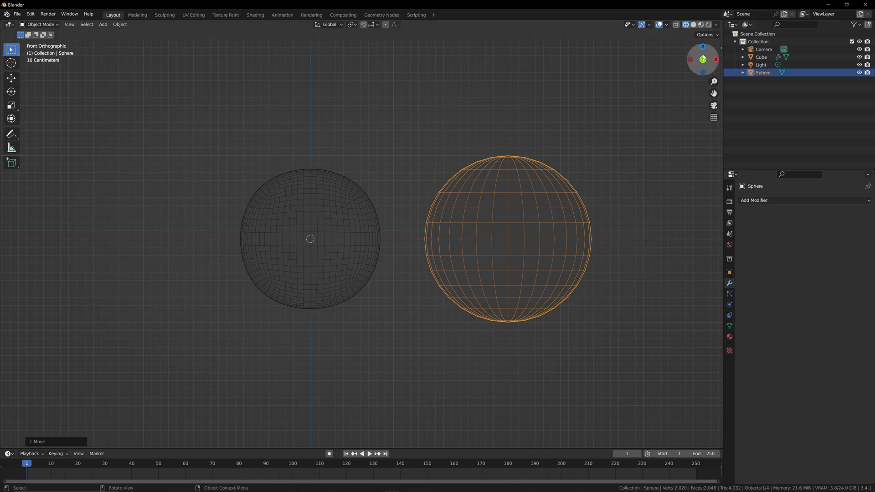
middle_drag(606, 203, 535, 208)
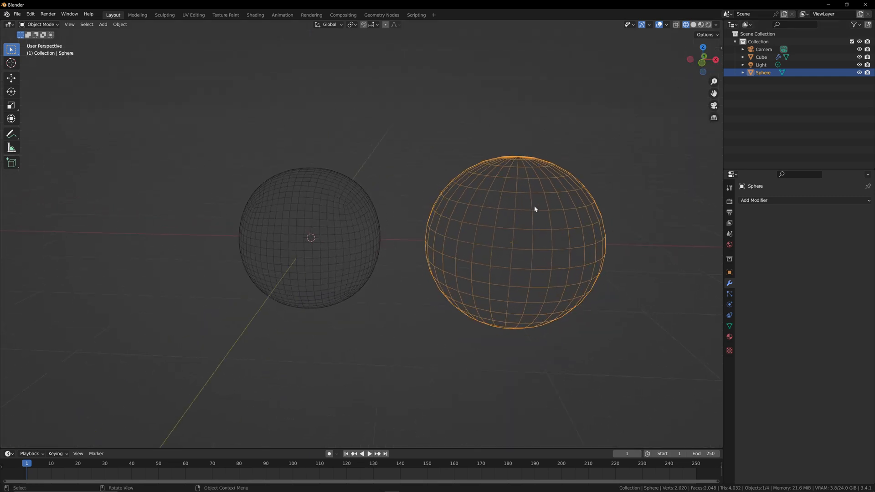
Delete the UV sphere, leaving only the subdivided cube.
key(x)
click(534, 206)
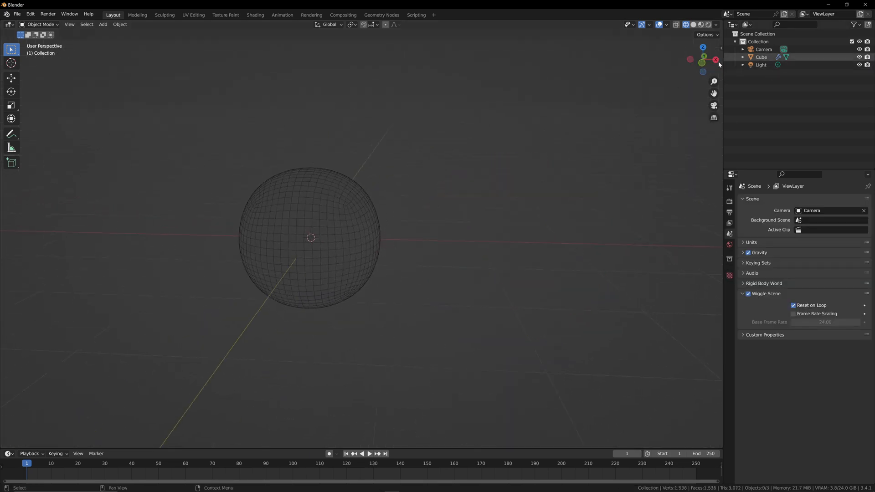
drag(703, 59, 692, 60)
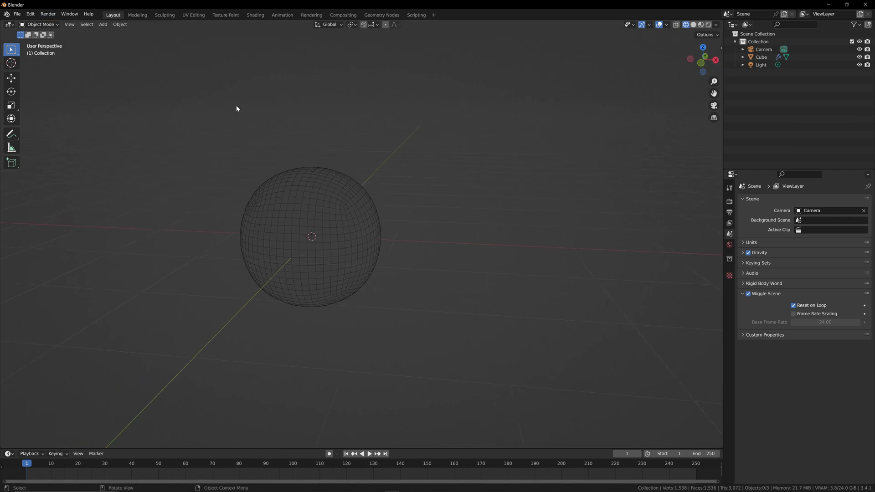
Search the add-on preferences for "ode" and check the details of the Node Wrangler add-on.
click(30, 15)
click(53, 124)
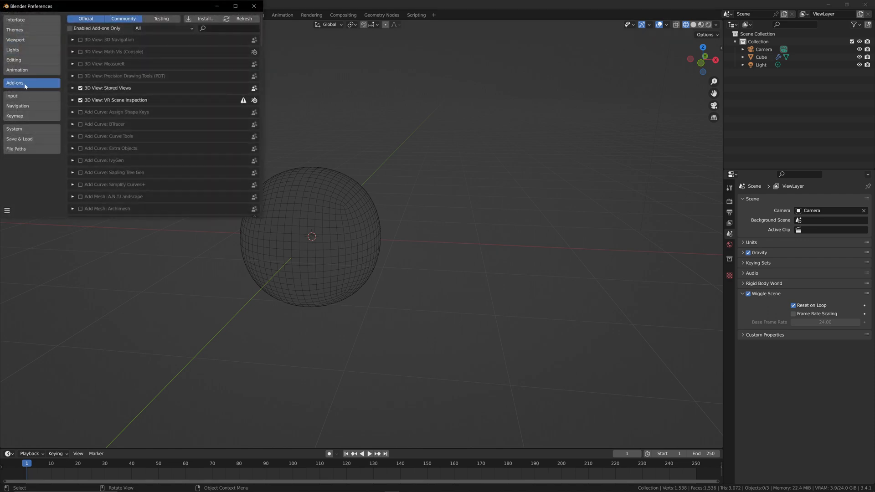
click(226, 29)
text(ode)
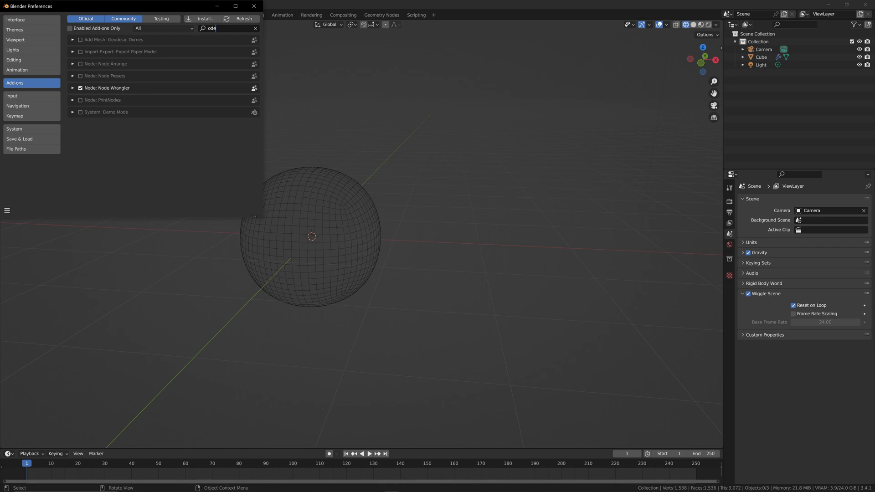
click(72, 88)
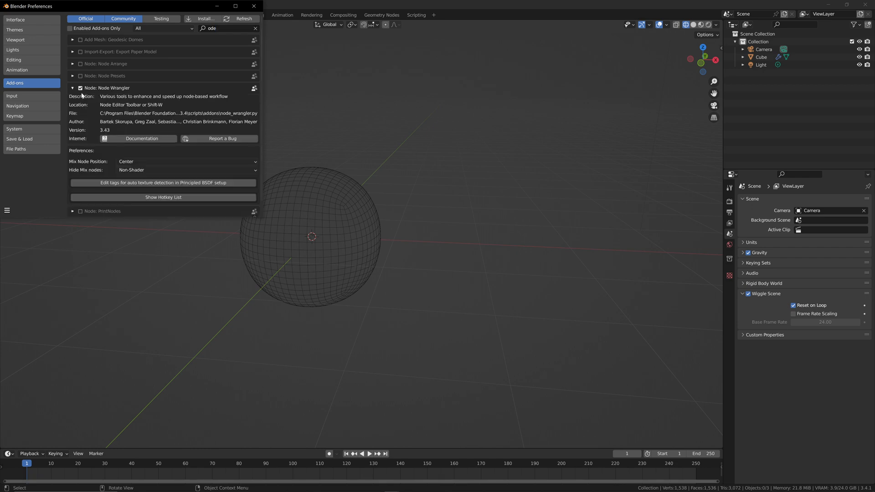
click(250, 8)
Split the 3D viewport vertically into two roughly equal areas and frame the sphere in front view in the first one.
drag(703, 59, 710, 59)
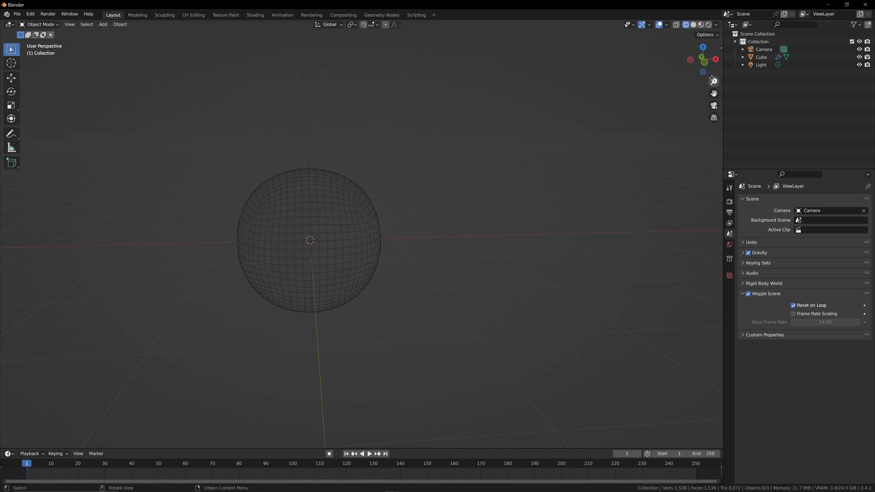
drag(713, 93, 670, 72)
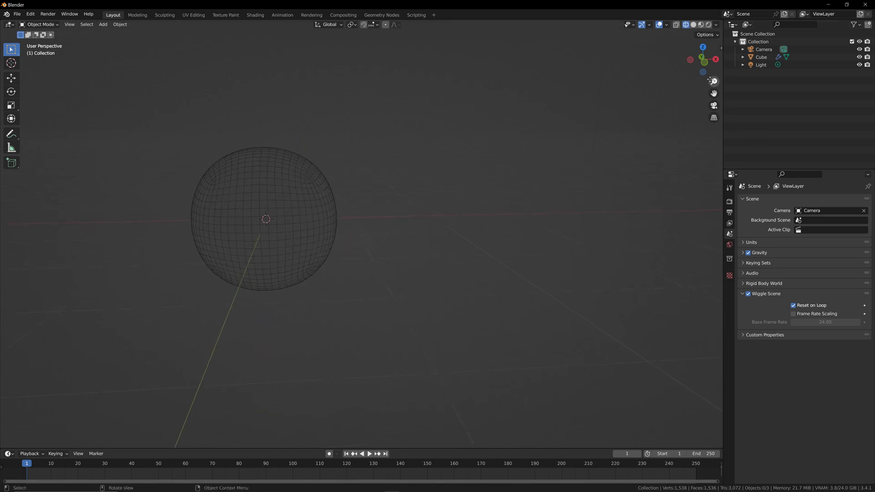
click(704, 65)
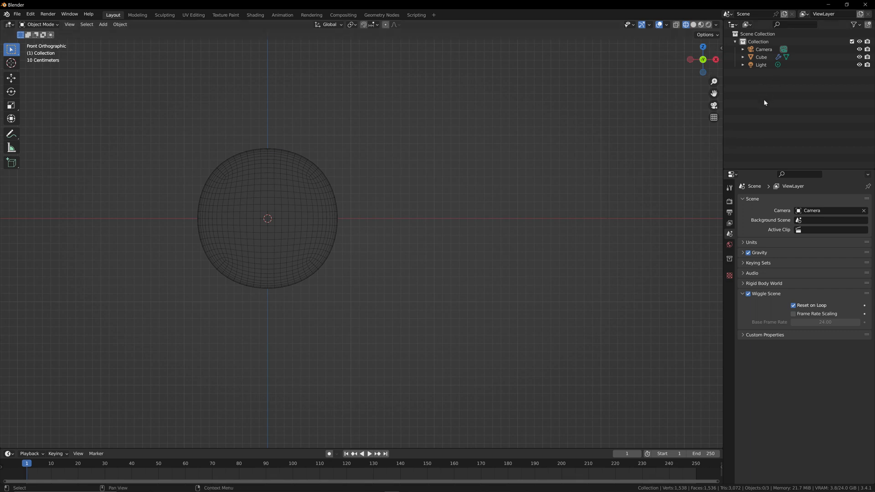
right_click(723, 130)
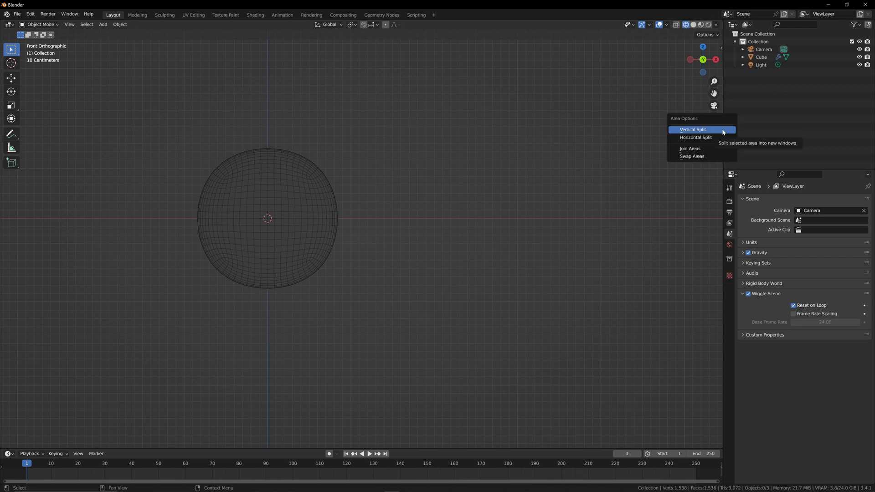
click(723, 131)
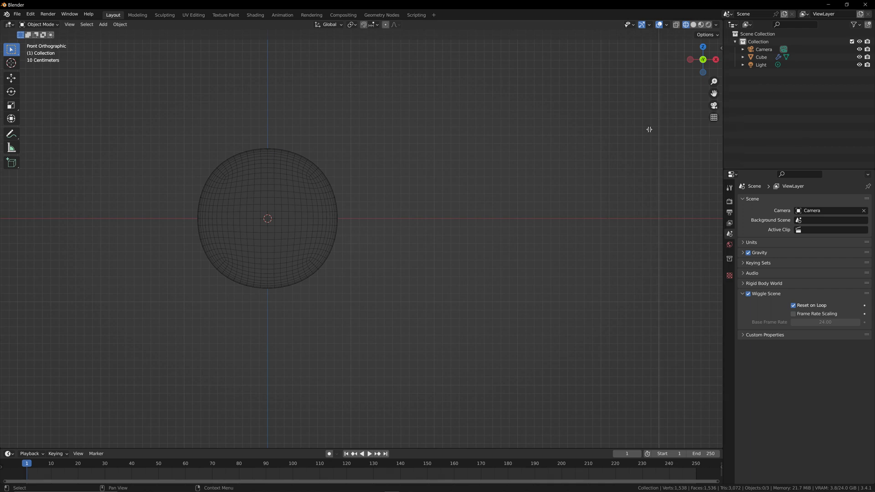
click(376, 149)
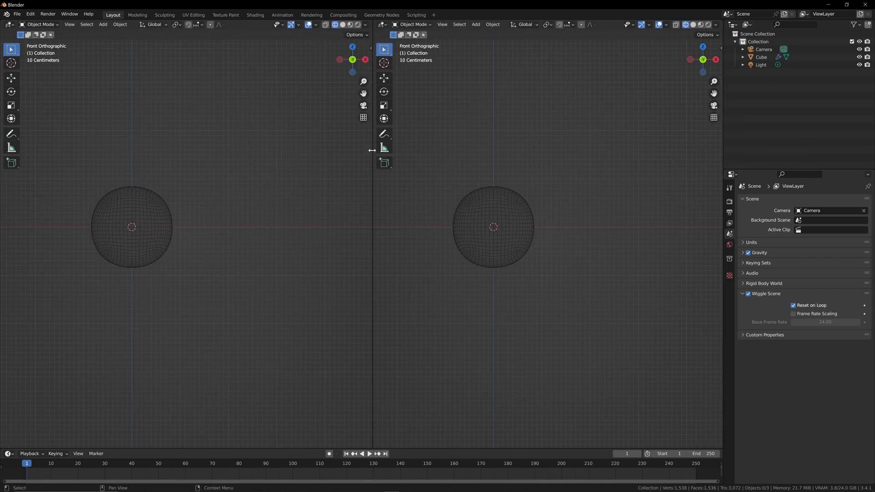
shift+middle_drag(268, 104, 310, 112)
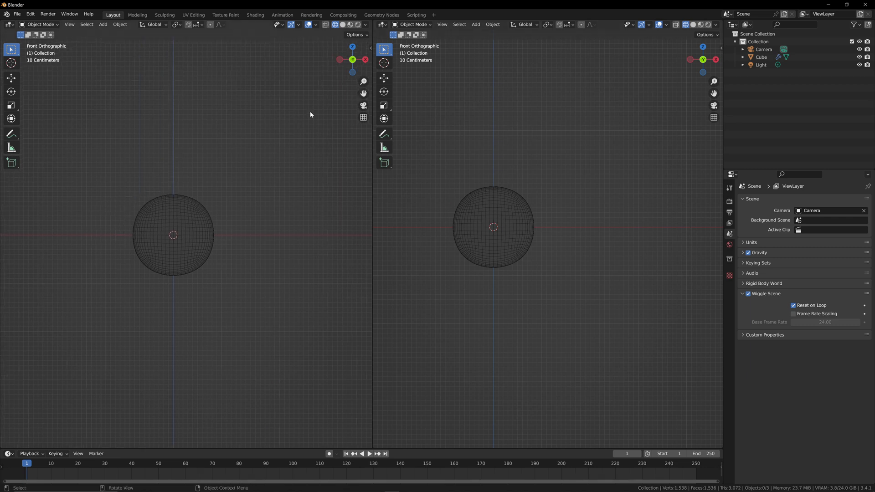
scroll(304, 112, up, 5)
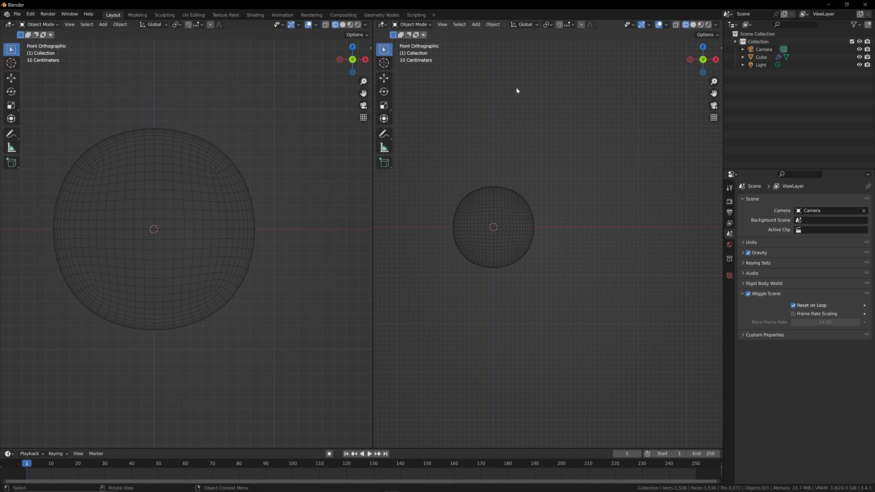
Change the second 3D viewport to the Shader Editor, select the cube and display its material properties.
click(382, 25)
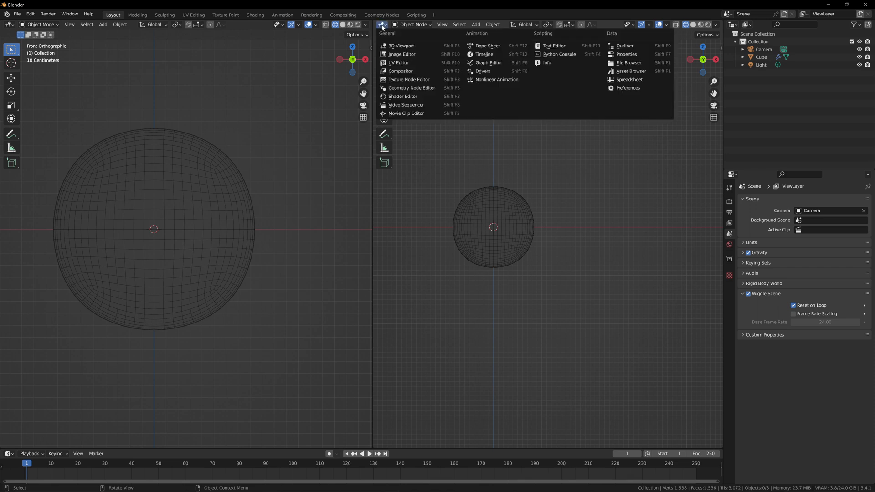
click(415, 97)
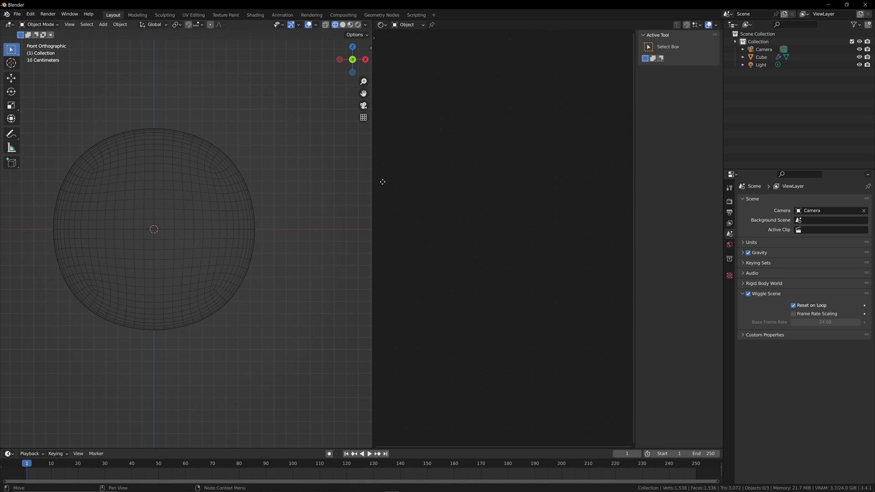
click(226, 150)
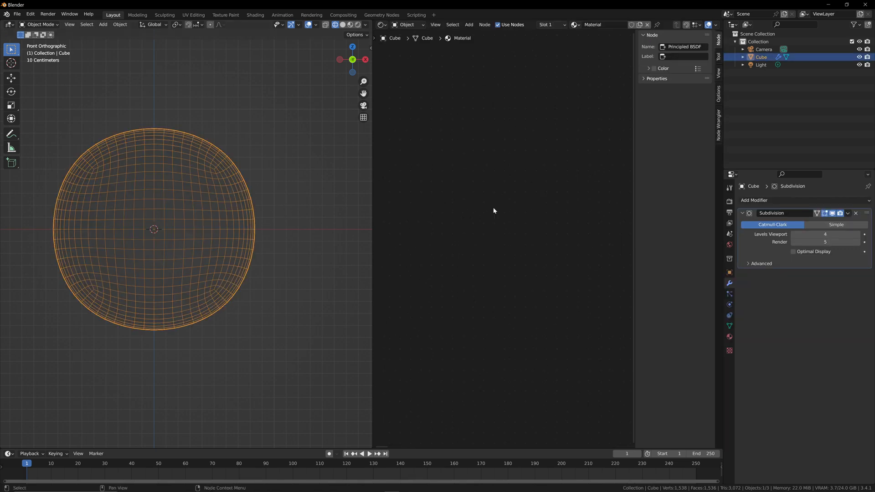
click(730, 337)
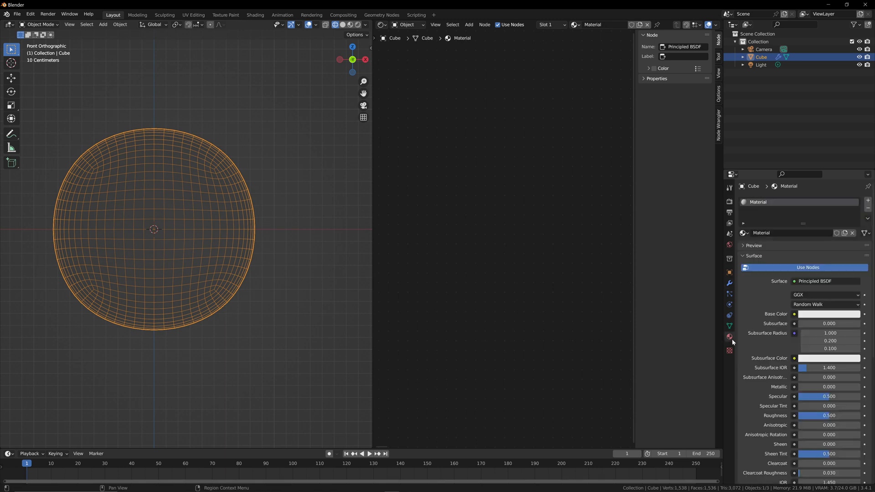
Hide the Shader Editor's sidebar and frame all of the cube's material nodes.
key(n)
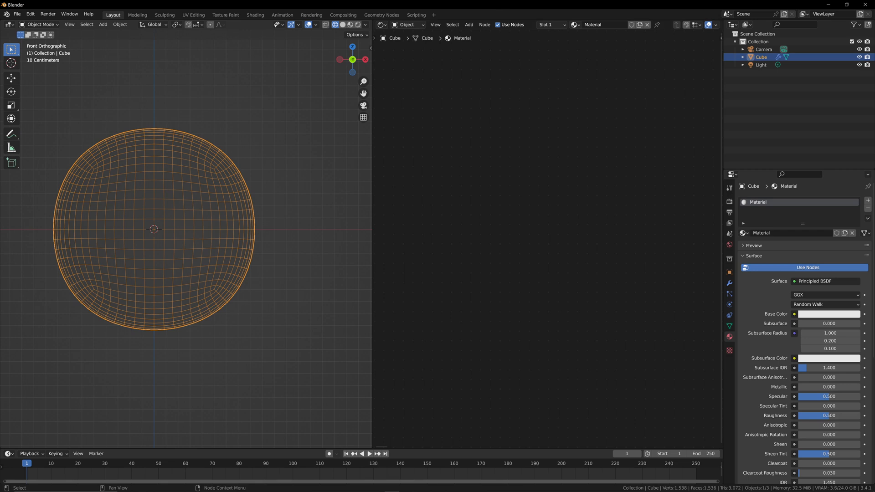
key(Home)
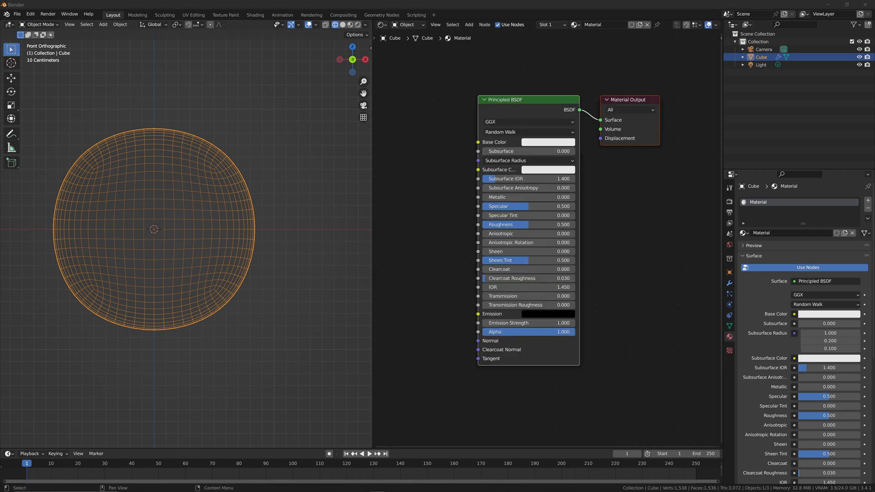
drag(352, 59, 348, 73)
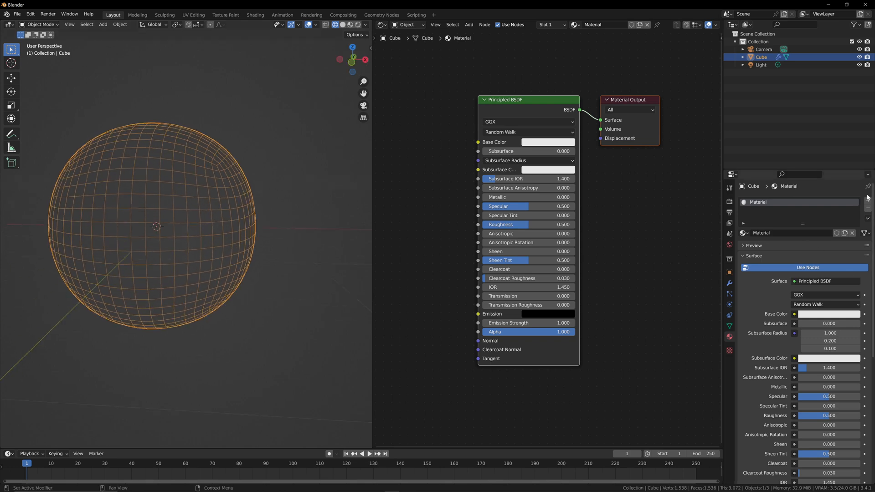
Remove the cube's existing material slot and create a new material for it.
click(868, 210)
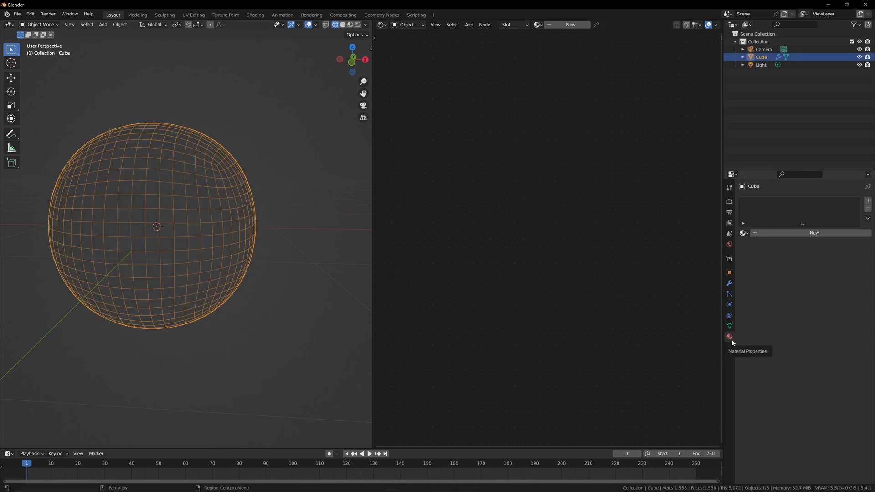
click(777, 235)
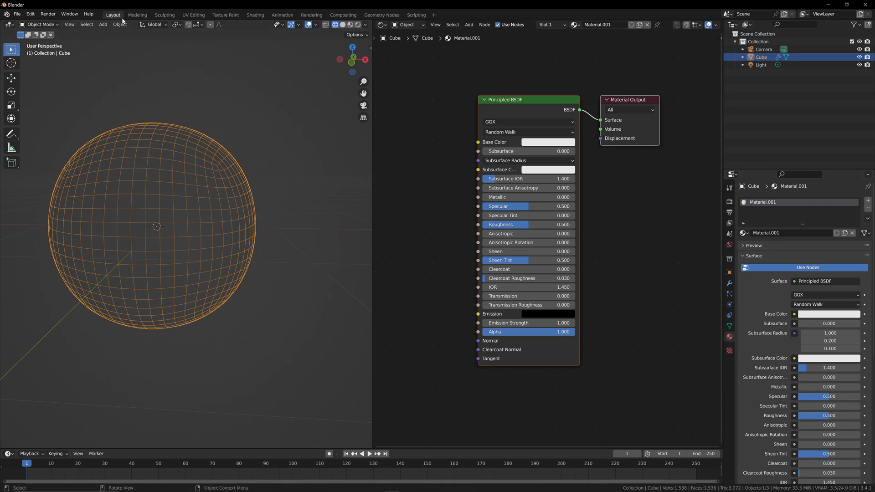
Look at the cube in the Shading workspace and return to the Layout workspace.
click(255, 15)
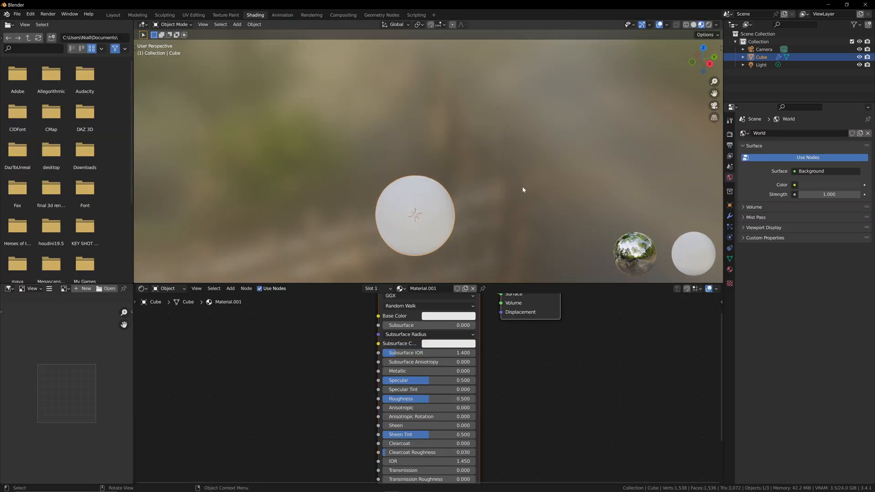
drag(713, 93, 720, 47)
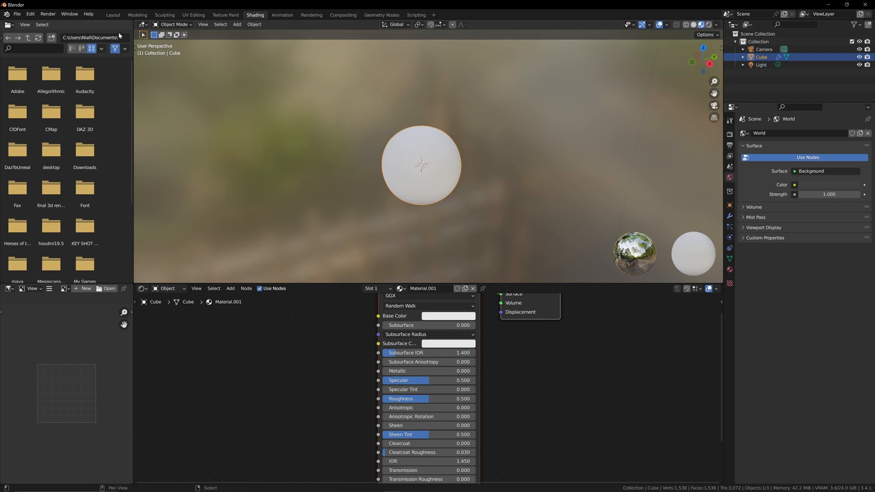
click(113, 15)
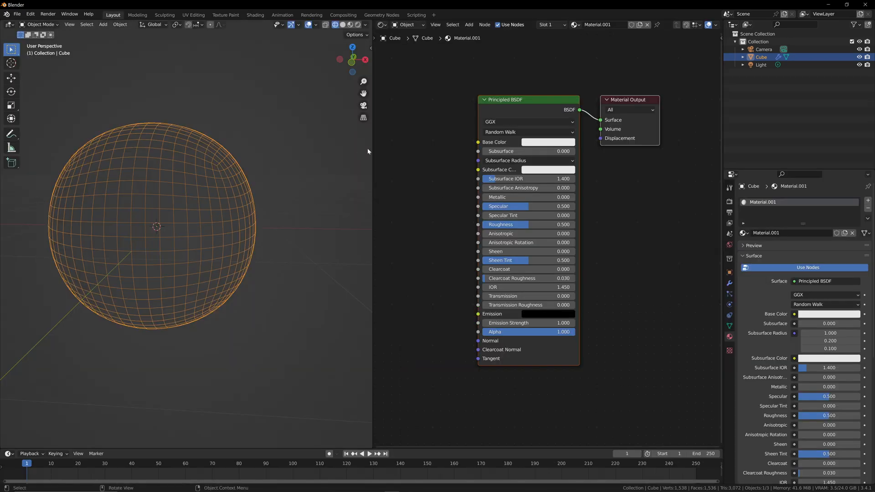
Switch the 3D viewport to rendered shading to preview the sphere's material.
mouse_move(371, 151)
mouse_down()
mouse_move(603, 148)
mouse_move(293, 146)
mouse_move(468, 150)
mouse_move(384, 152)
mouse_up()
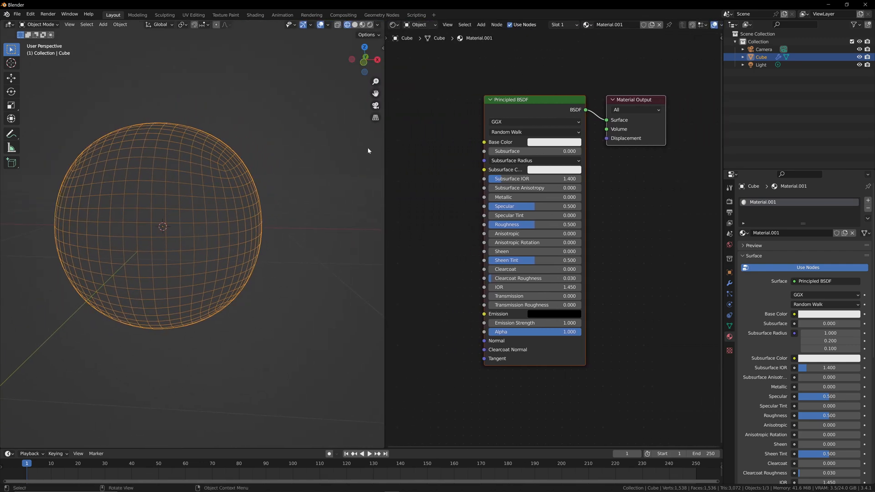
drag(363, 60, 322, 69)
drag(375, 93, 385, 89)
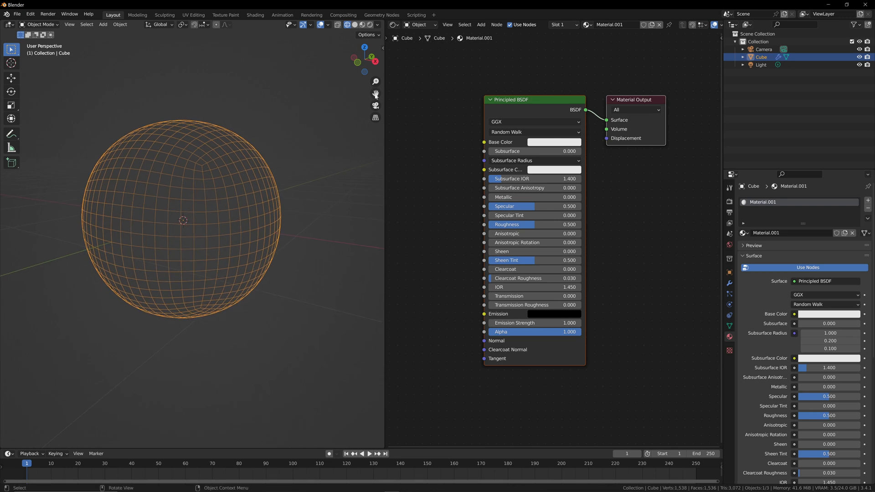
click(370, 24)
drag(364, 59, 352, 72)
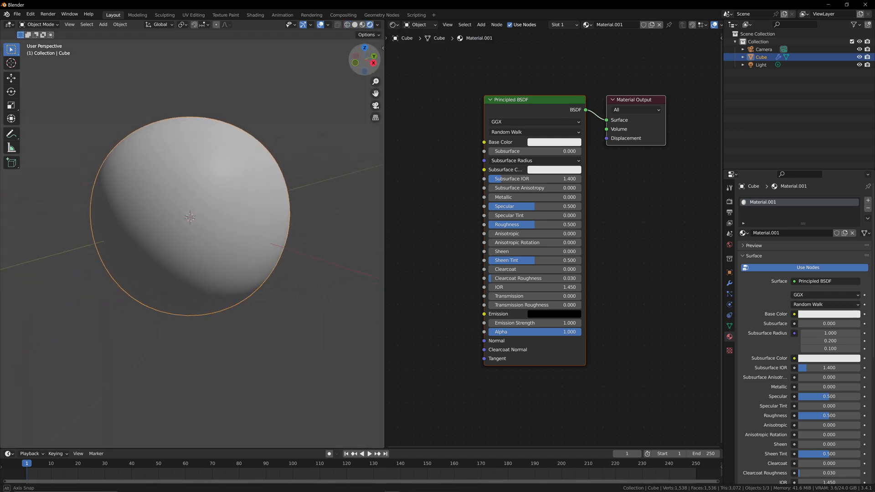
Display the scene's render properties, keep Eevee as the render engine and widen the Shader Editor.
click(731, 204)
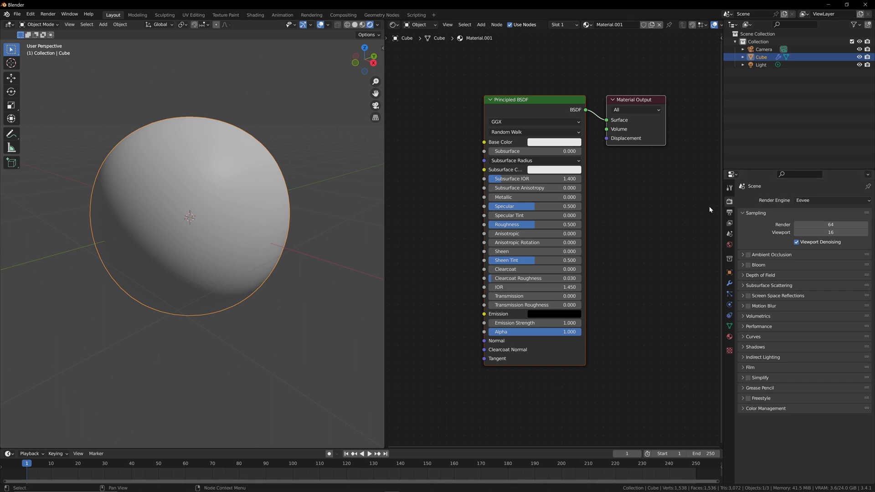
click(815, 200)
drag(384, 209, 355, 210)
middle_drag(428, 218, 460, 237)
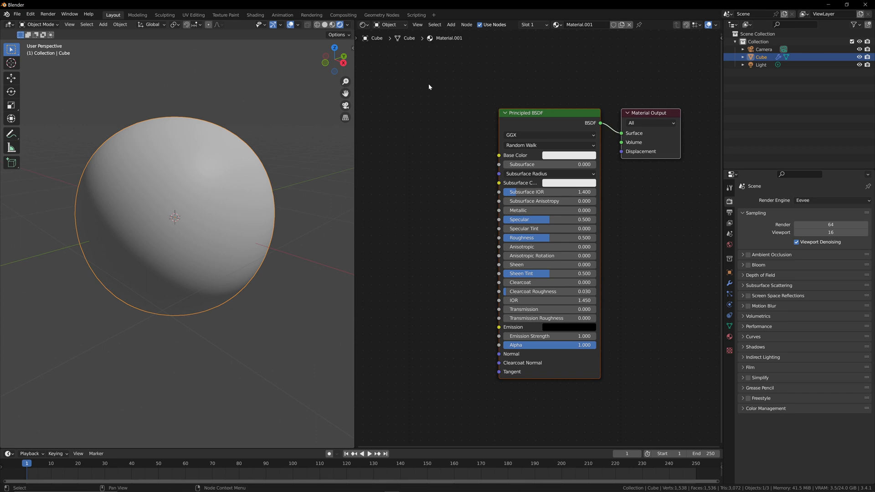
mouse_move(331, 71)
mouse_down()
mouse_move(322, 74)
mouse_move(340, 67)
mouse_up()
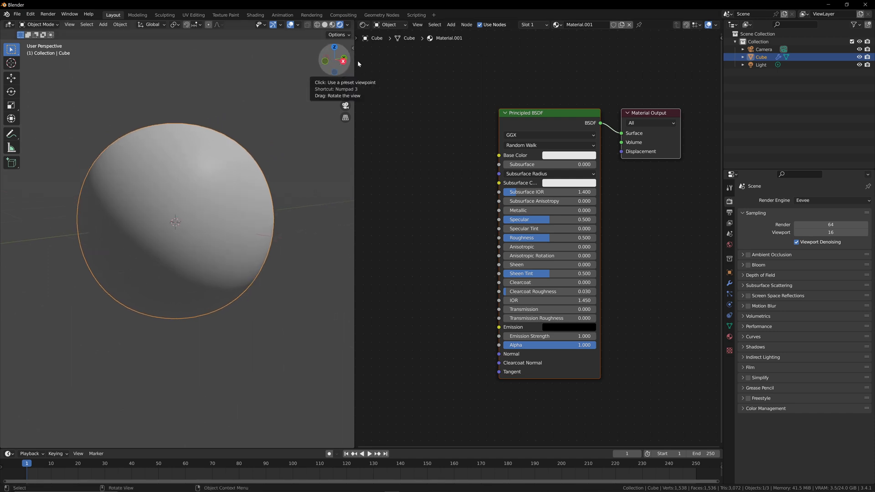
middle_drag(504, 137, 489, 118)
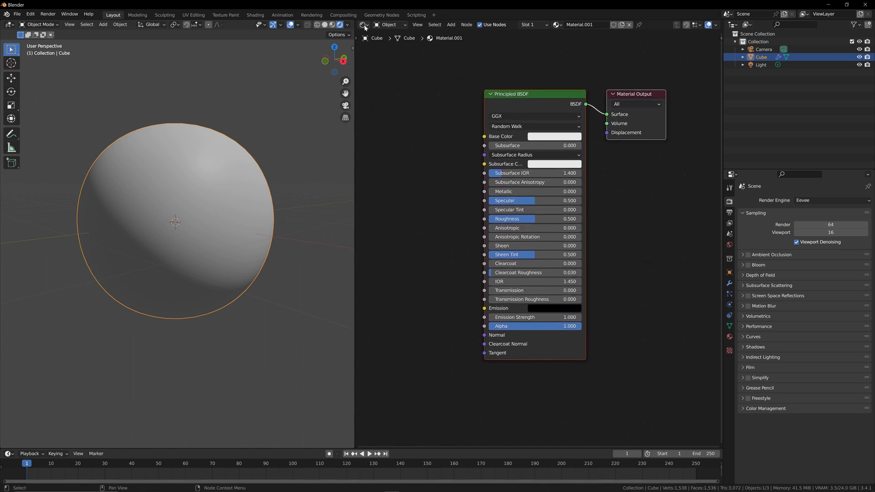
Switch the Shader Editor from object to World nodes and brighten the Background colour to light grey.
click(364, 25)
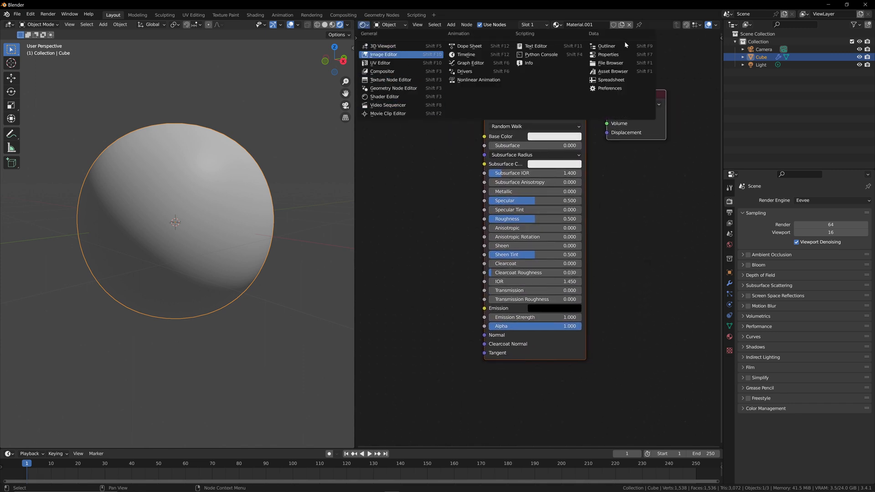
click(431, 150)
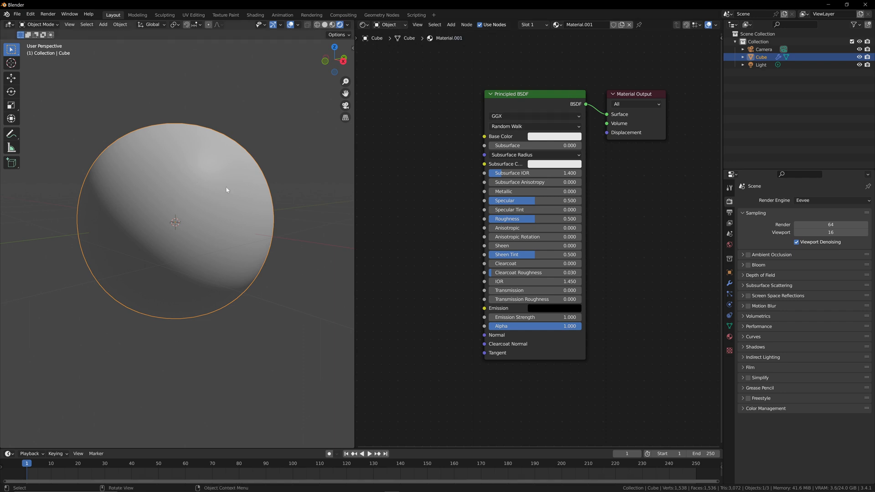
click(394, 24)
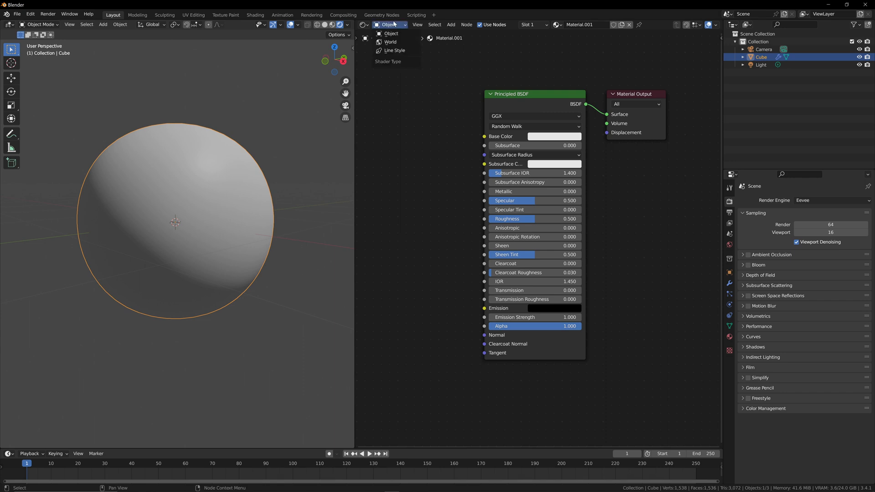
click(391, 42)
middle_drag(514, 149, 536, 223)
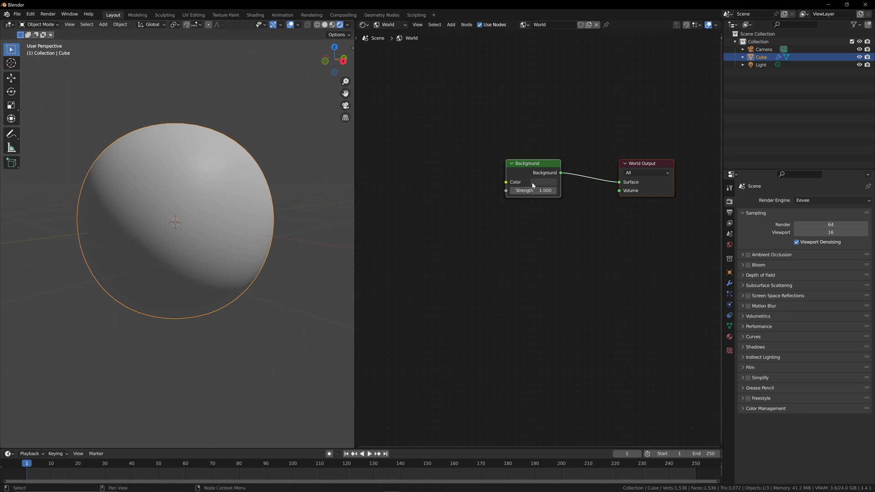
scroll(533, 185, up, 2)
middle_drag(550, 191, 472, 230)
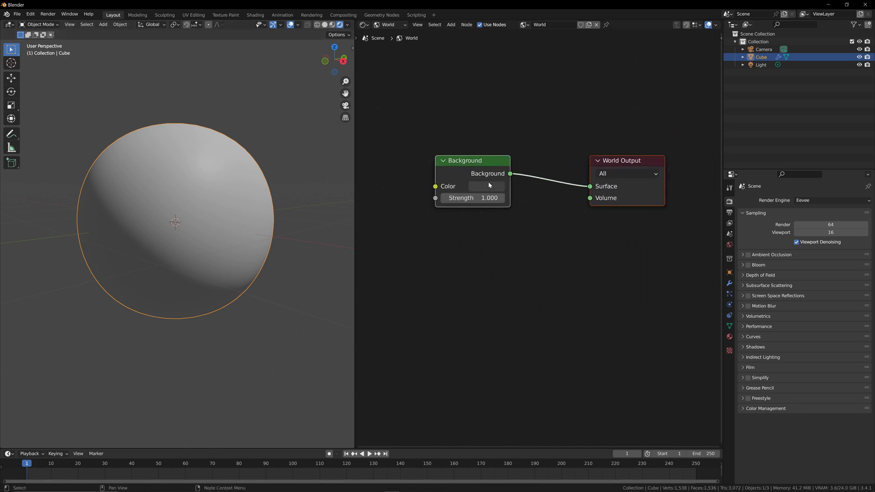
click(488, 186)
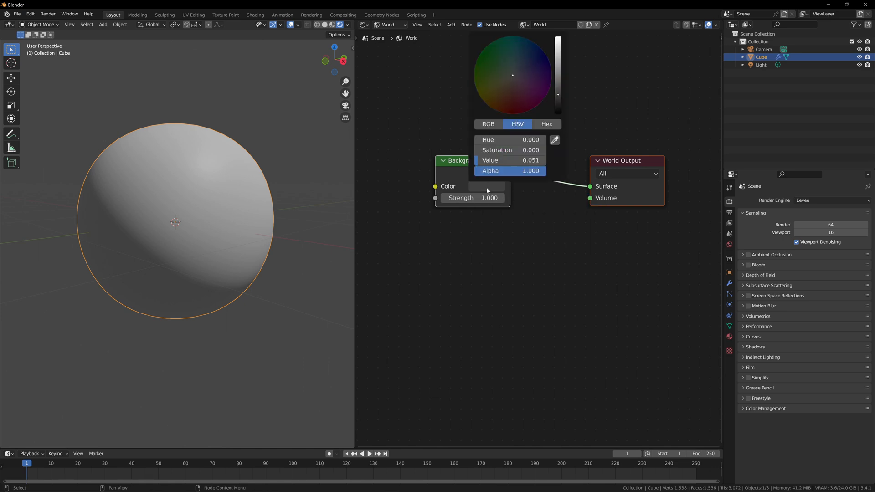
drag(559, 92, 512, 75)
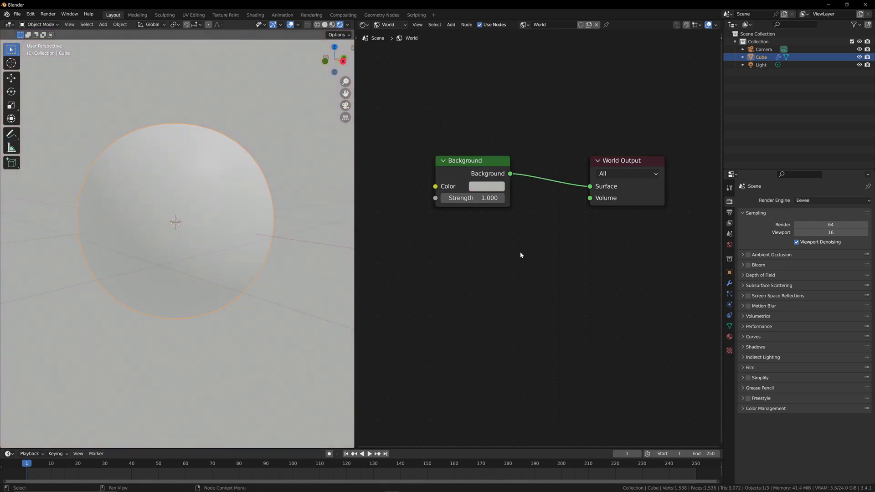
Add connected Texture Coordinate, Mapping and Environment Texture nodes to the world's Background node.
scroll(520, 255, down, 3)
middle_drag(545, 236, 613, 214)
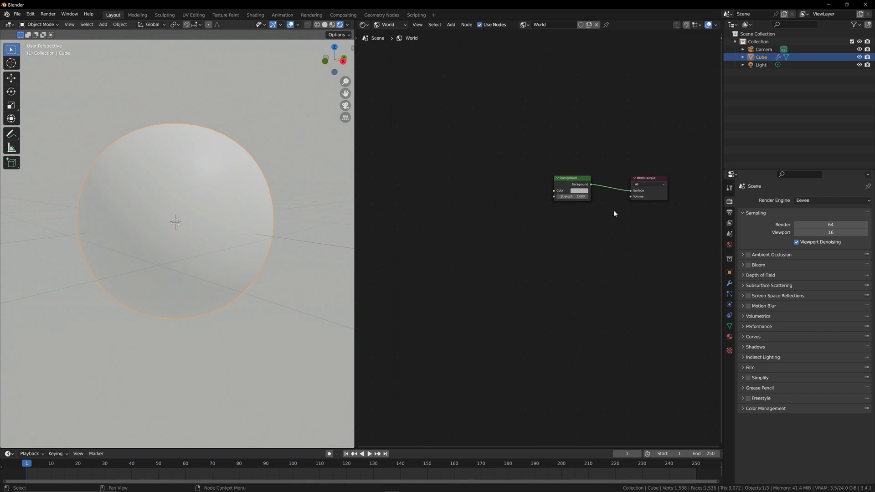
middle_drag(603, 231, 609, 233)
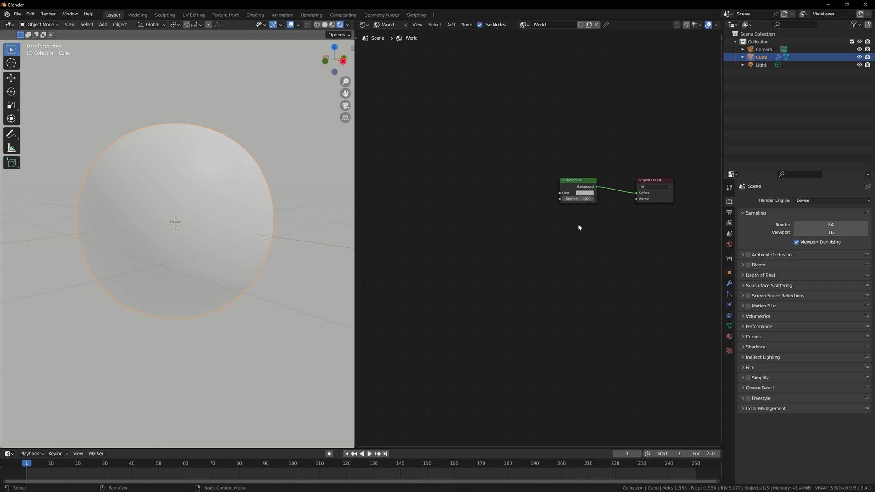
mouse_move(569, 184)
mouse_down()
mouse_move(587, 180)
mouse_move(567, 182)
mouse_up()
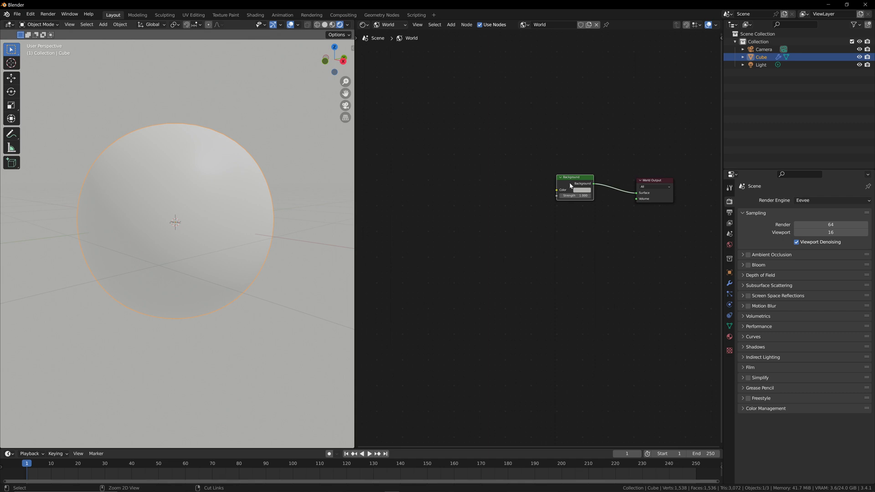
key(ctrl+t)
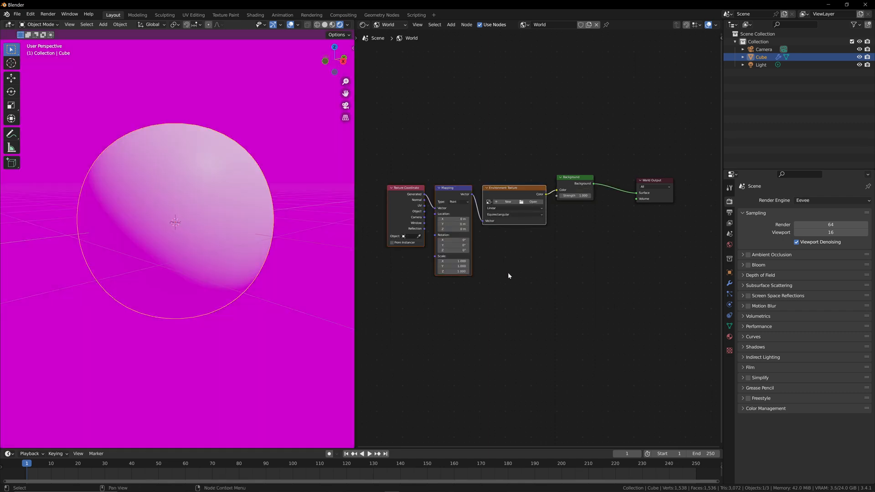
Load kiara_1_dawn_2k.exr from the HDRI folder into the Environment Texture node, browsing the files as thumbnails.
middle_drag(508, 272, 515, 258)
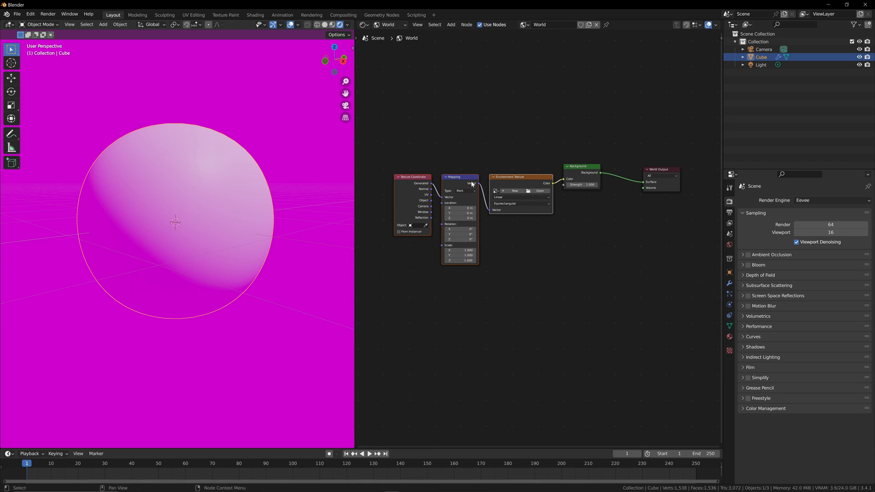
scroll(518, 186, up, 2)
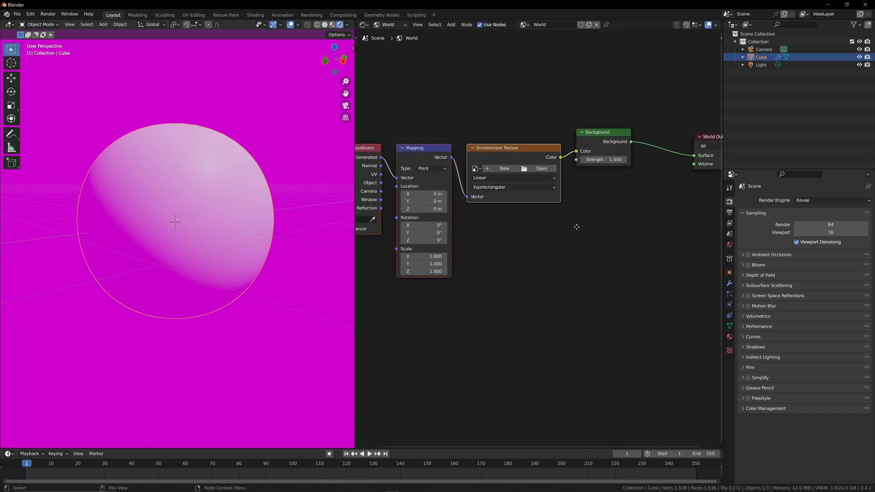
middle_drag(531, 186, 553, 187)
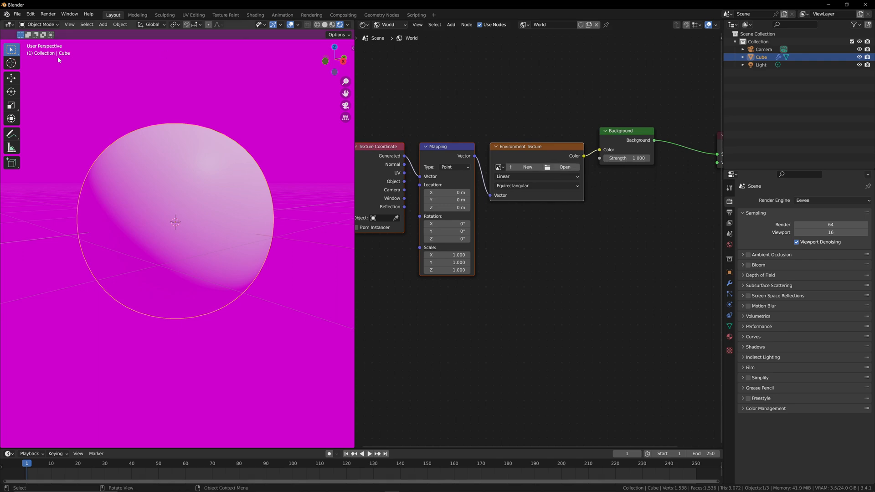
click(564, 168)
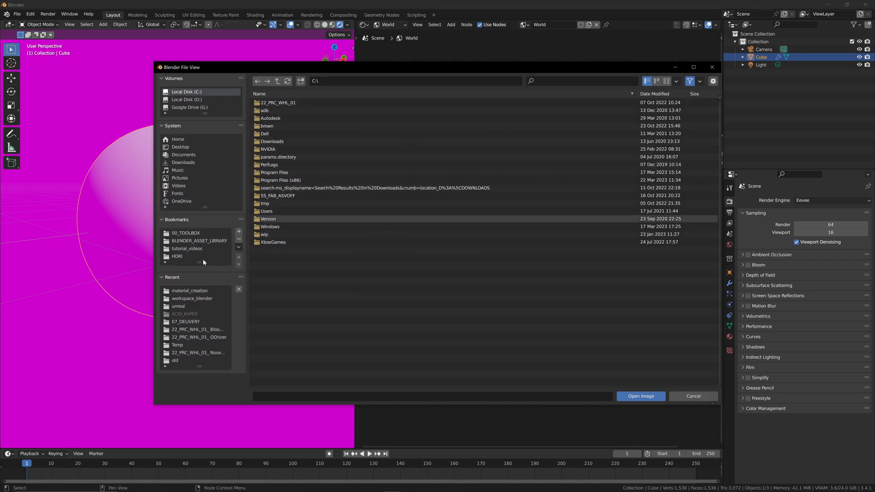
click(176, 256)
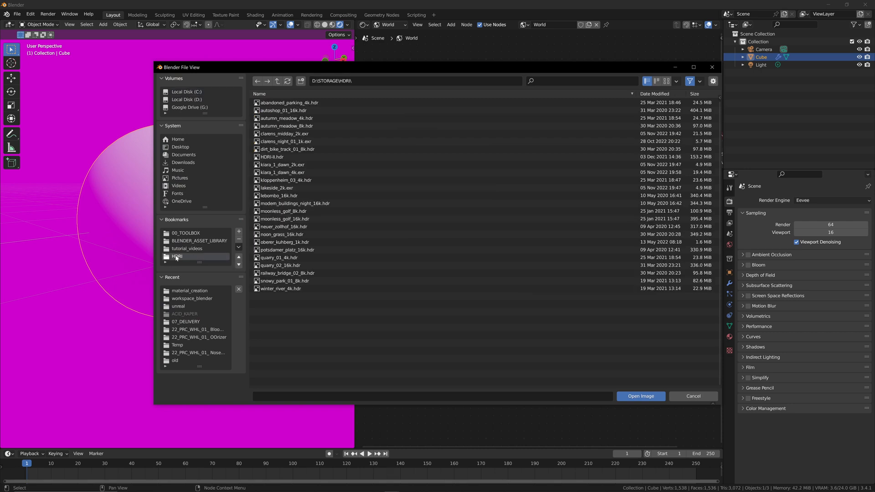
click(666, 81)
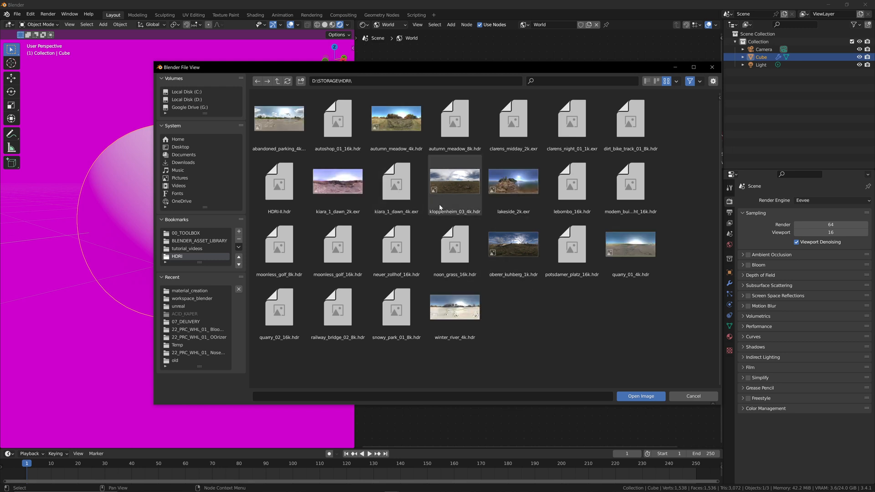
click(345, 182)
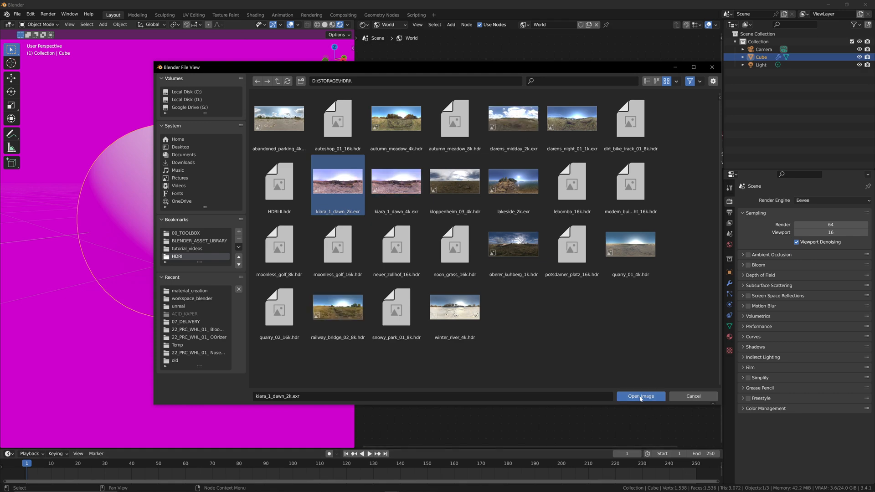
click(640, 396)
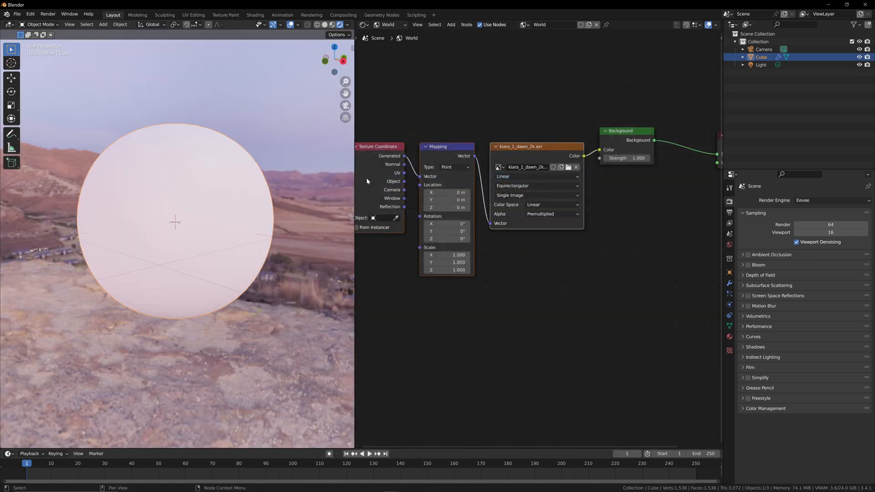
Inspect the sphere against the HDRI environment and delete the scene's Light object.
drag(336, 52, 295, 92)
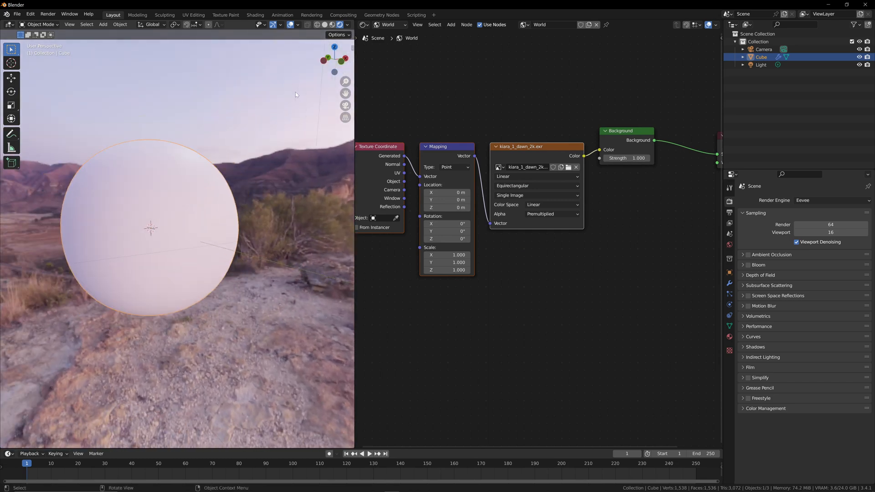
drag(329, 64, 235, 65)
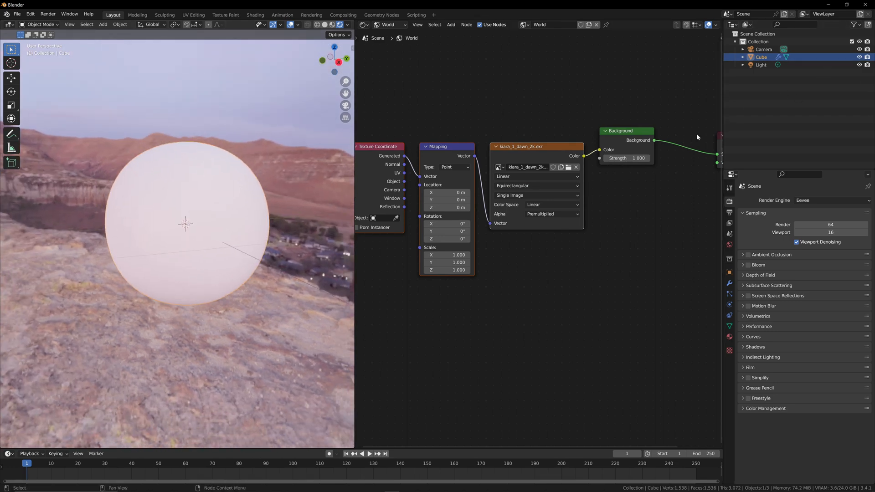
click(752, 64)
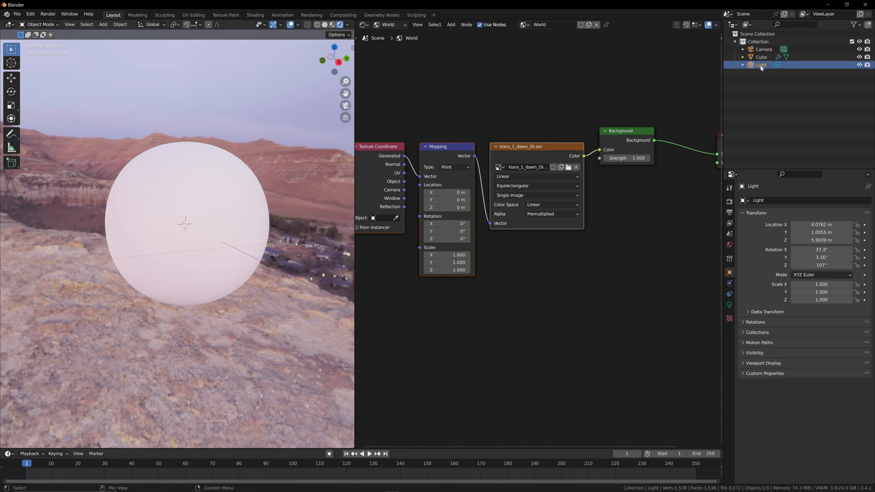
key(x)
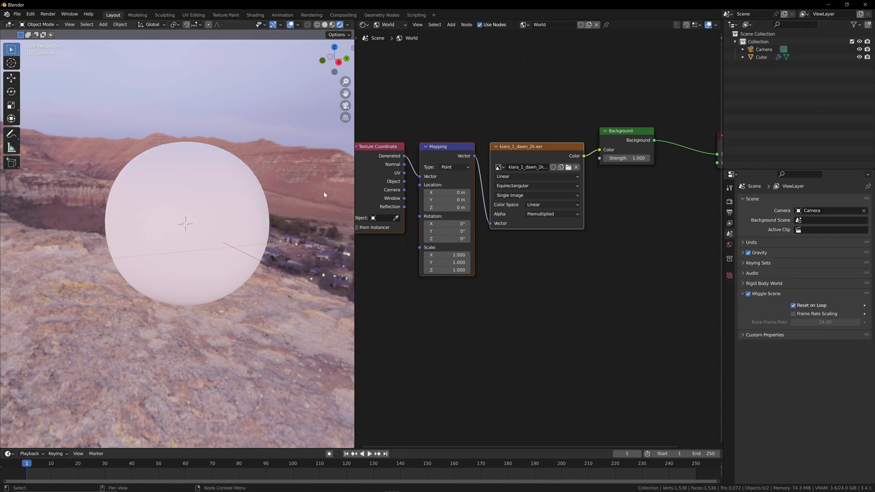
Rotate the environment by setting the Mapping node's Z rotation to 194°, and select the sphere.
drag(315, 62, 296, 47)
drag(345, 95, 314, 86)
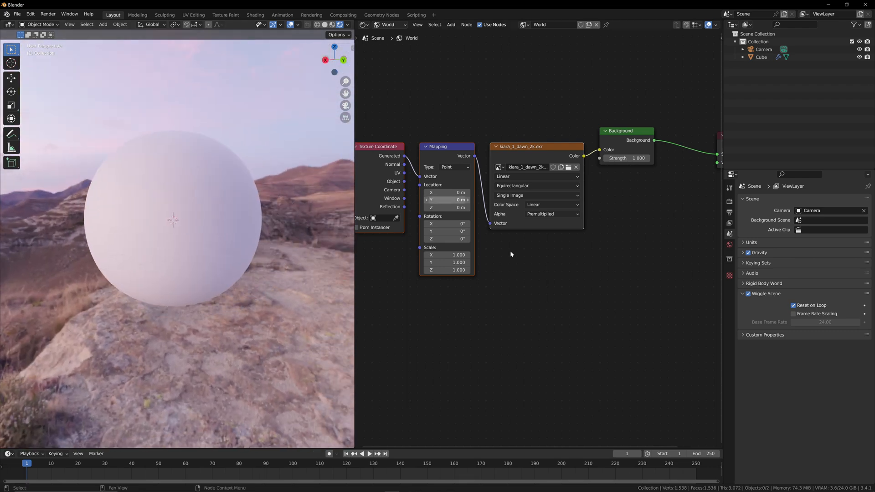
middle_drag(502, 282, 544, 272)
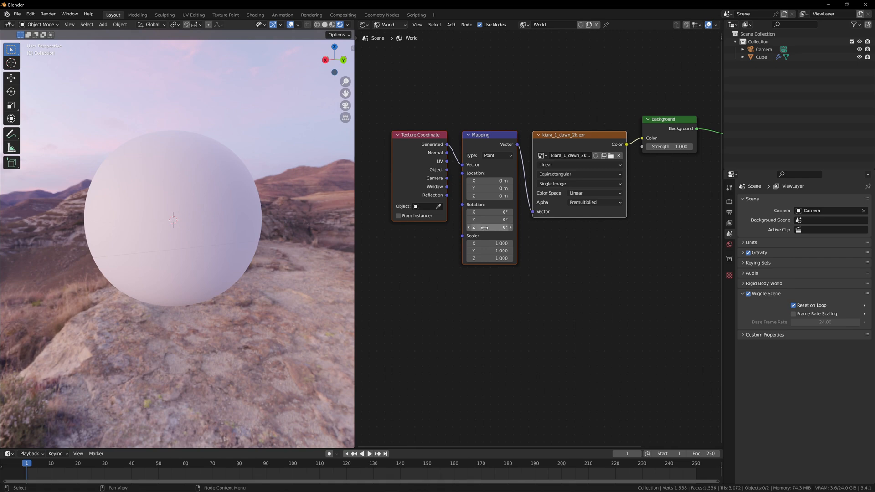
drag(481, 137, 480, 118)
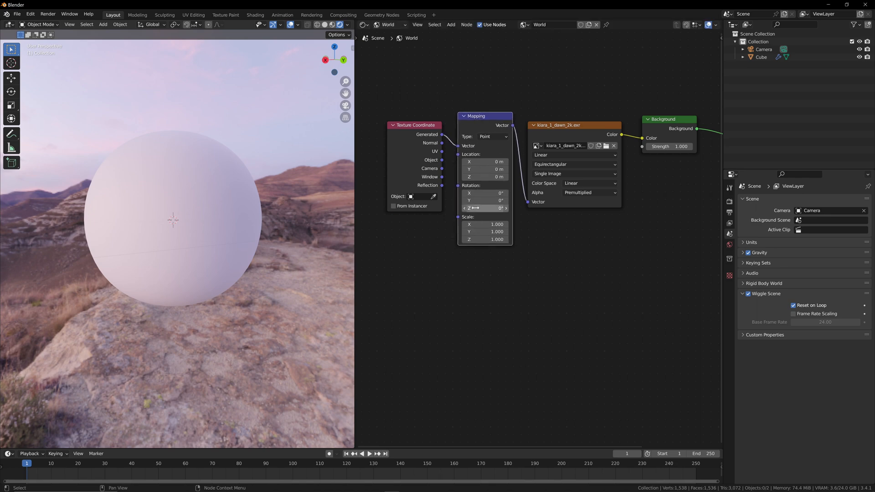
mouse_move(473, 208)
mouse_down()
mouse_move(547, 208)
mouse_move(480, 207)
mouse_up()
drag(336, 55, 336, 53)
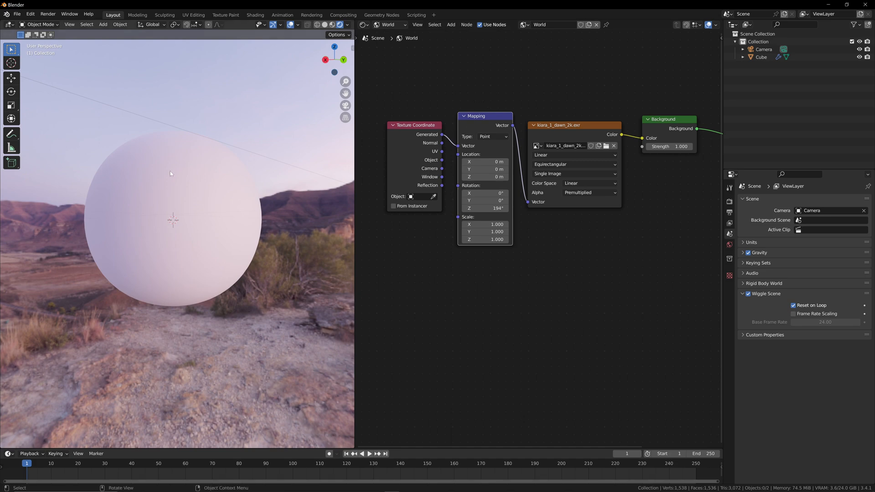
click(157, 168)
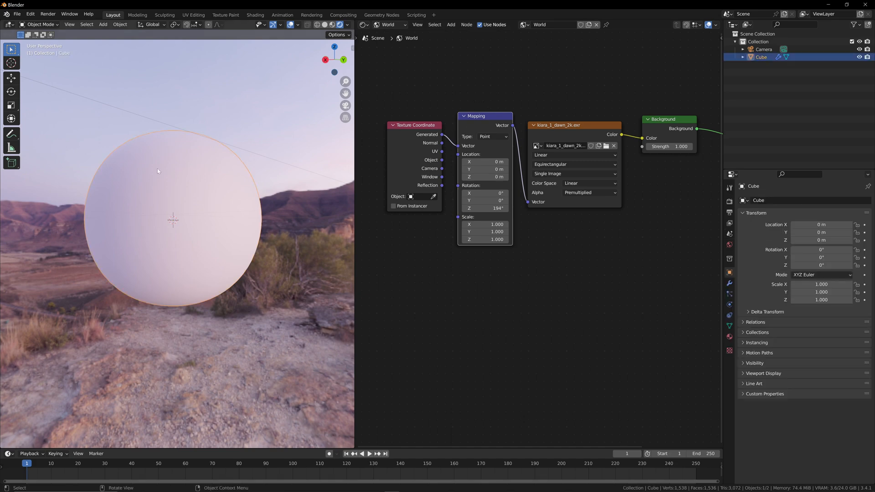
Switch the Shader Editor from the world nodes to the sphere's object material nodes.
click(385, 25)
click(387, 26)
click(389, 25)
click(391, 34)
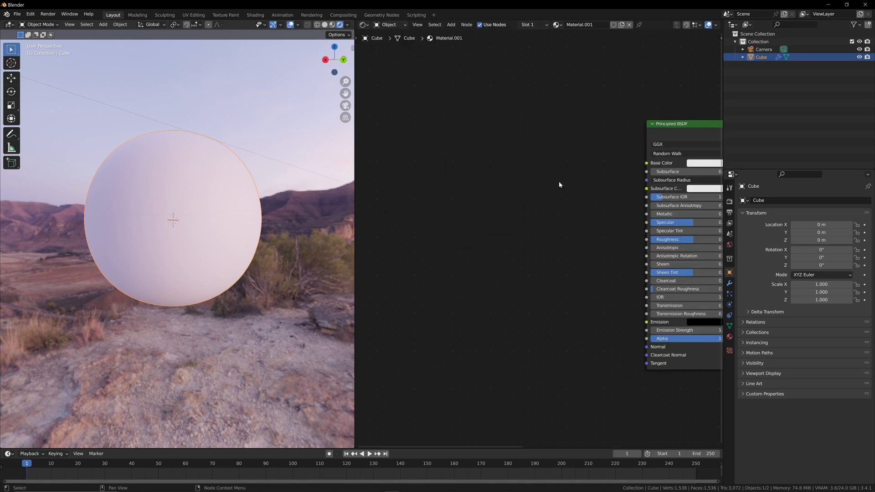
middle_drag(527, 220, 484, 213)
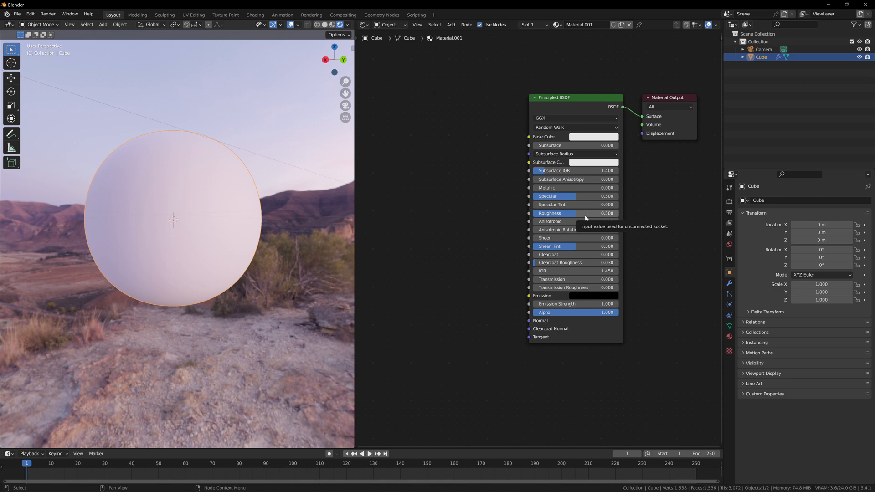
Set the Principled BSDF's Base Color to orange and its Metallic value to 1.000.
click(578, 138)
mouse_move(601, 55)
mouse_down()
mouse_move(589, 44)
mouse_move(609, 50)
mouse_move(594, 74)
mouse_up()
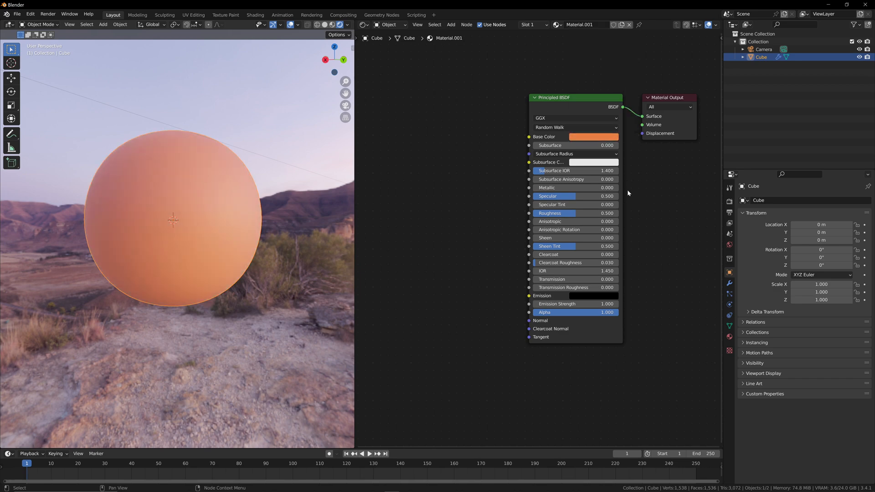
drag(540, 188, 627, 189)
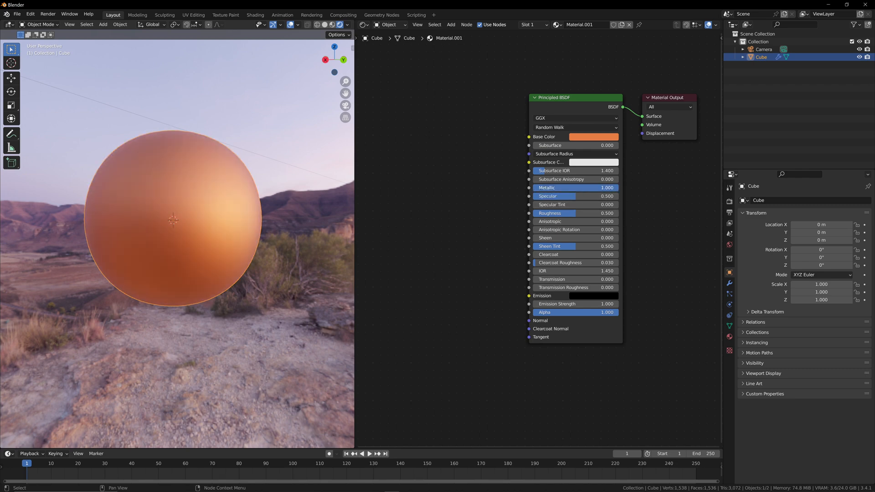
drag(334, 59, 338, 69)
drag(580, 188, 617, 187)
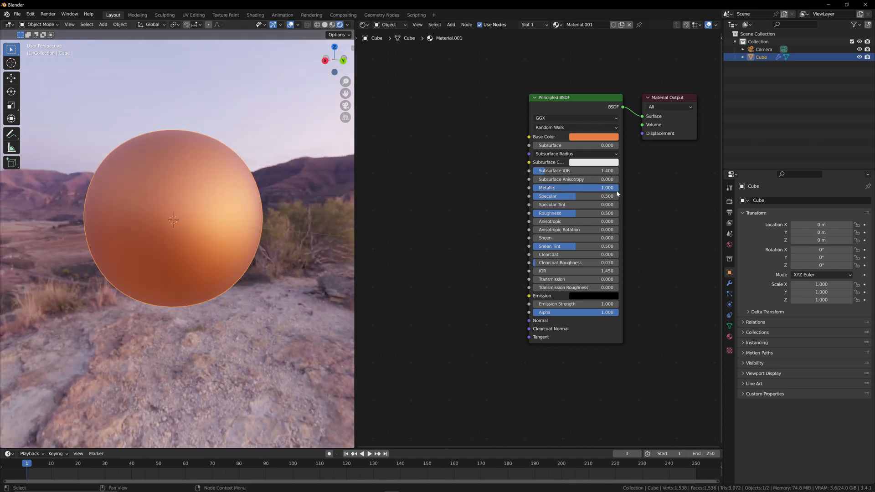
Compare low and full Roughness on the sphere, and set the Principled BSDF's Roughness to 0.093.
drag(575, 215, 523, 211)
drag(331, 62, 392, 76)
drag(565, 213, 620, 213)
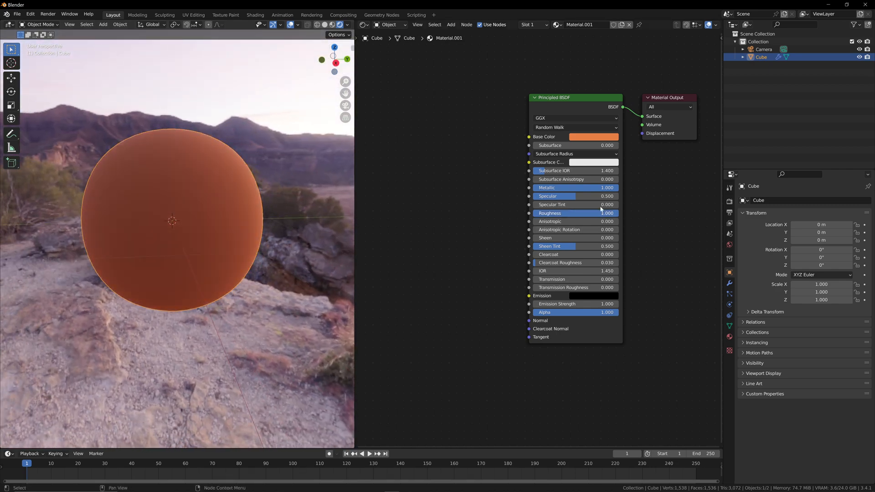
drag(334, 60, 372, 64)
drag(611, 188, 540, 213)
mouse_move(329, 64)
mouse_down()
mouse_move(342, 62)
mouse_move(334, 68)
mouse_up()
Try out the Principled BSDF's Alpha, Transmission and Metallic sliders, returning them to 1.000, 0.000 and 1.000.
middle_drag(480, 257, 461, 224)
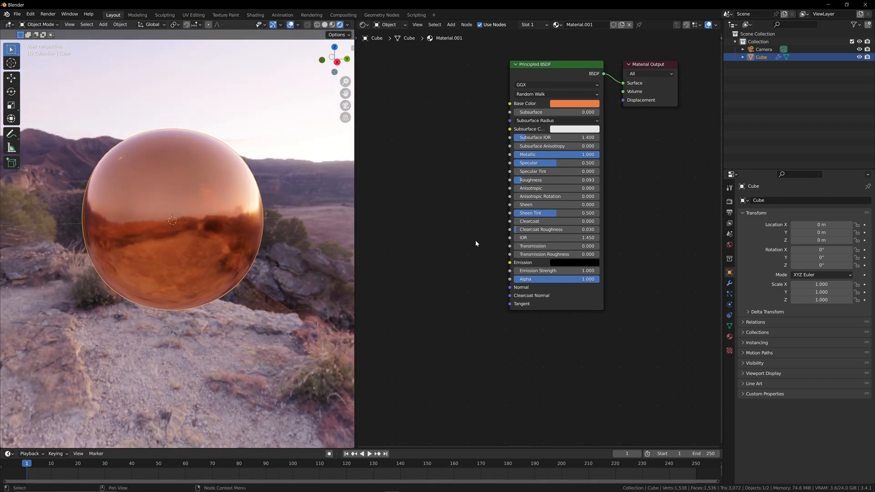
middle_drag(503, 257, 500, 292)
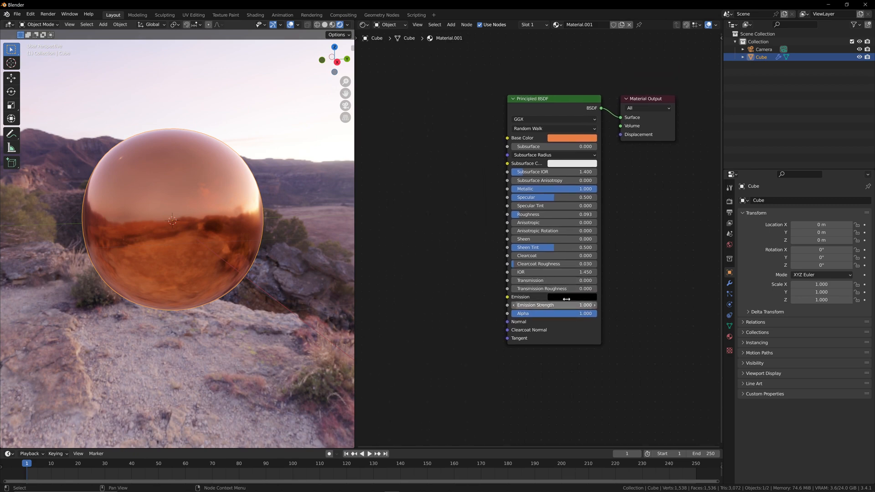
mouse_move(592, 313)
mouse_down()
mouse_move(512, 314)
mouse_move(597, 314)
mouse_up()
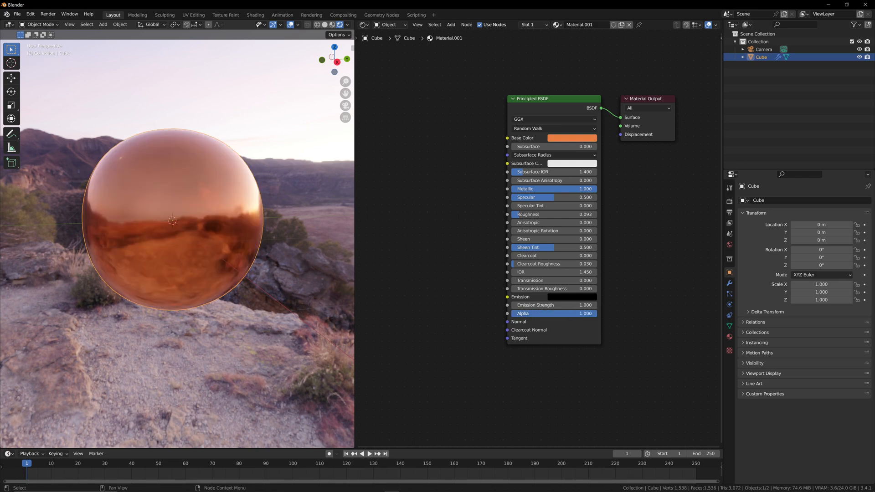
mouse_move(517, 280)
mouse_down()
mouse_move(597, 280)
mouse_move(507, 282)
mouse_up()
middle_drag(456, 220, 452, 227)
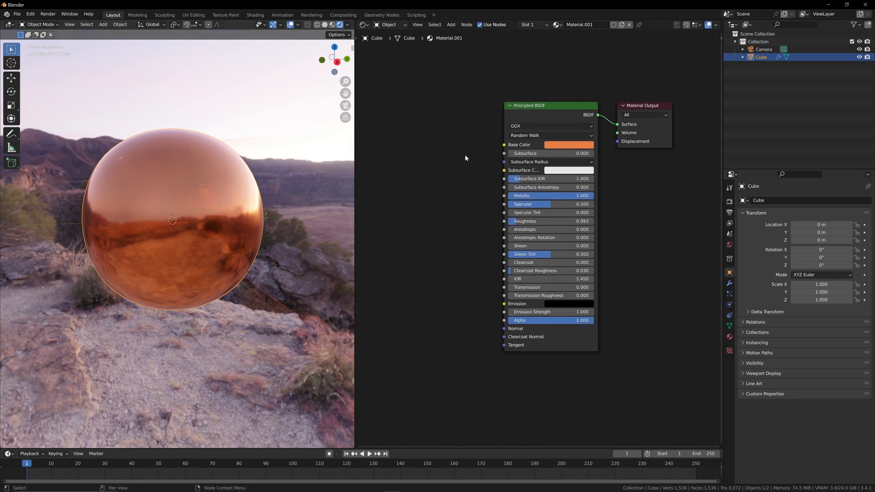
drag(336, 61, 341, 61)
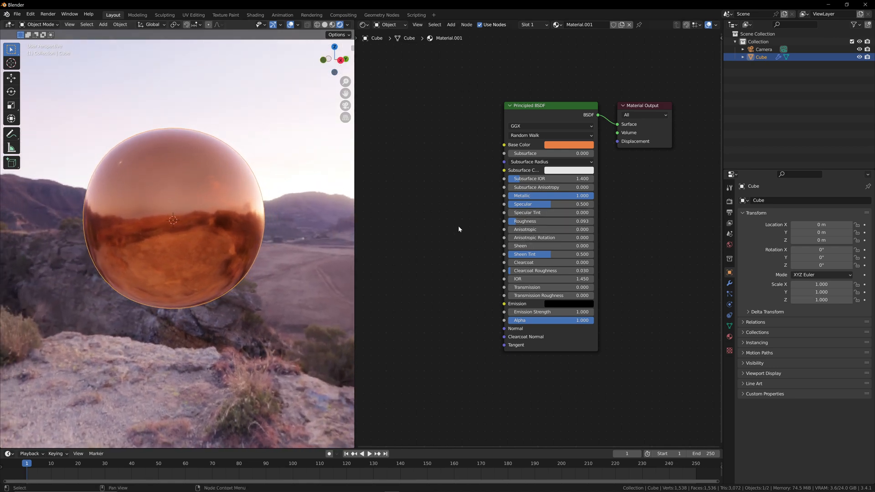
middle_drag(459, 228, 472, 200)
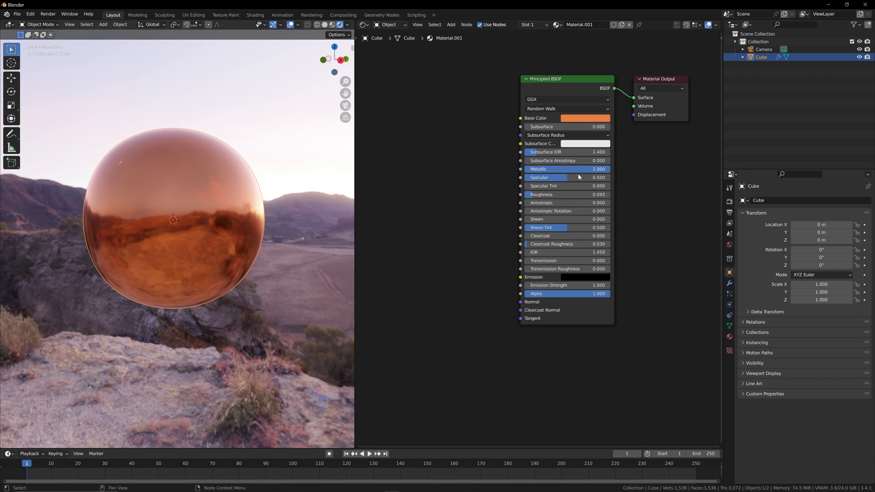
mouse_move(600, 170)
mouse_down()
mouse_move(514, 169)
mouse_move(605, 170)
mouse_up()
middle_drag(513, 186, 525, 201)
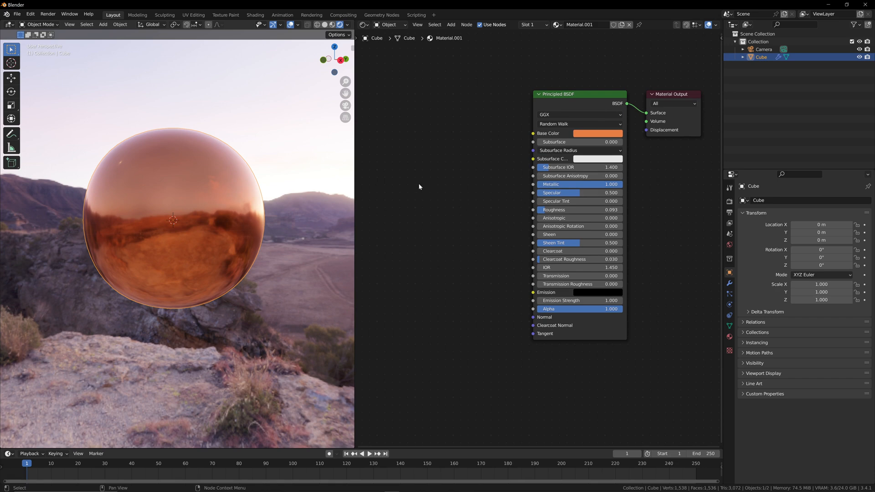
Add an RGB node set to black and connect its Color output to the Principled BSDF's Roughness input.
key(shift+a)
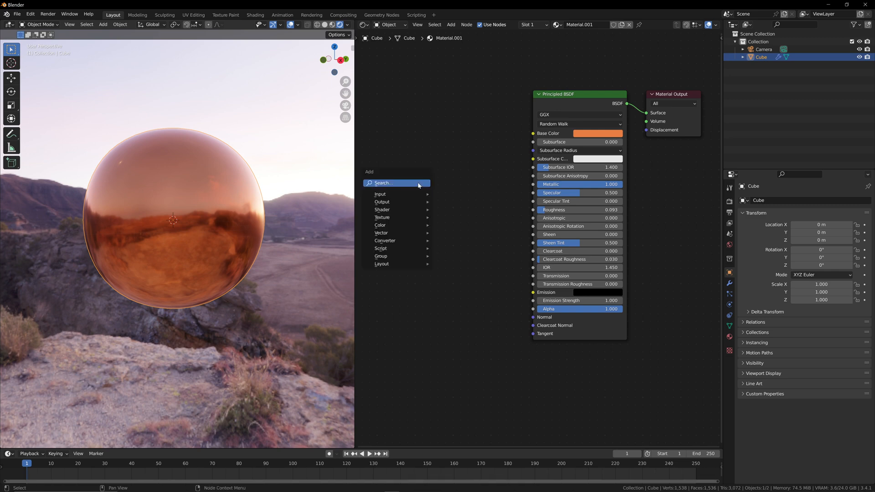
click(417, 182)
text(rgb)
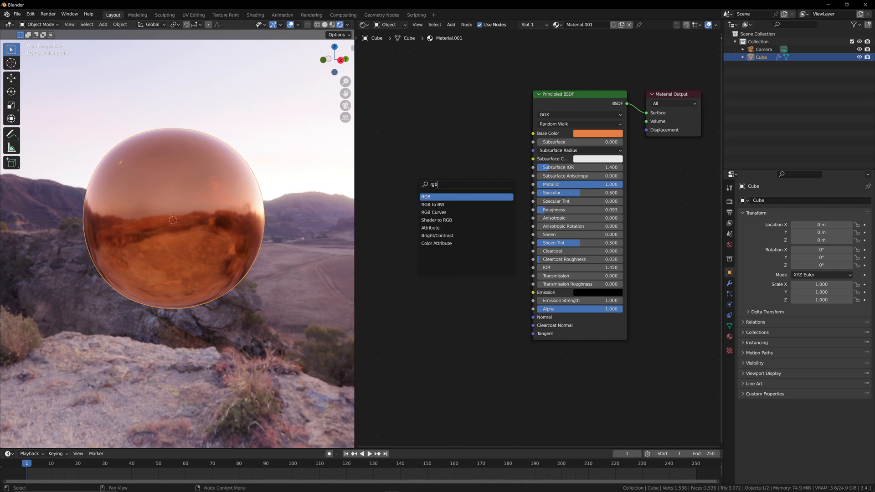
key(Return)
click(426, 168)
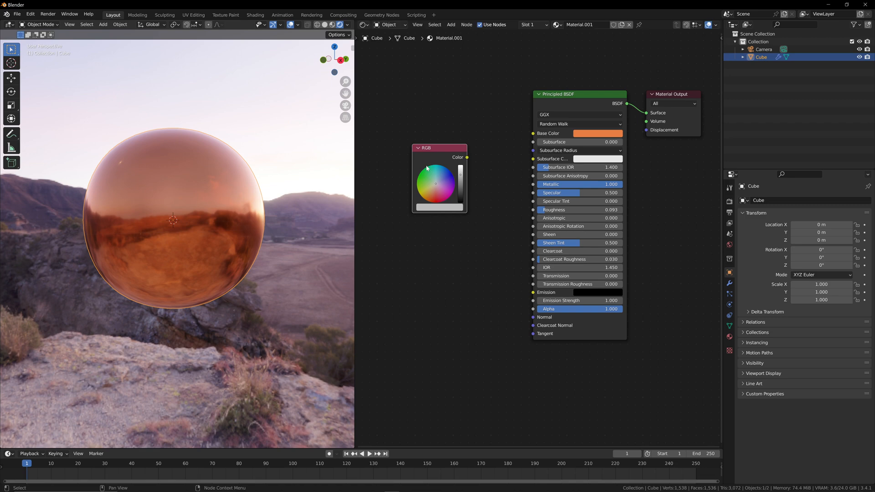
drag(462, 177, 460, 203)
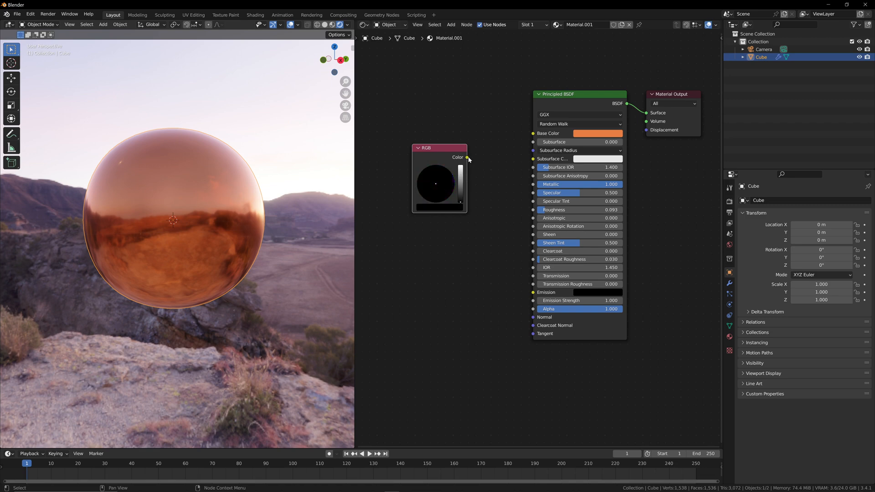
drag(467, 158, 532, 210)
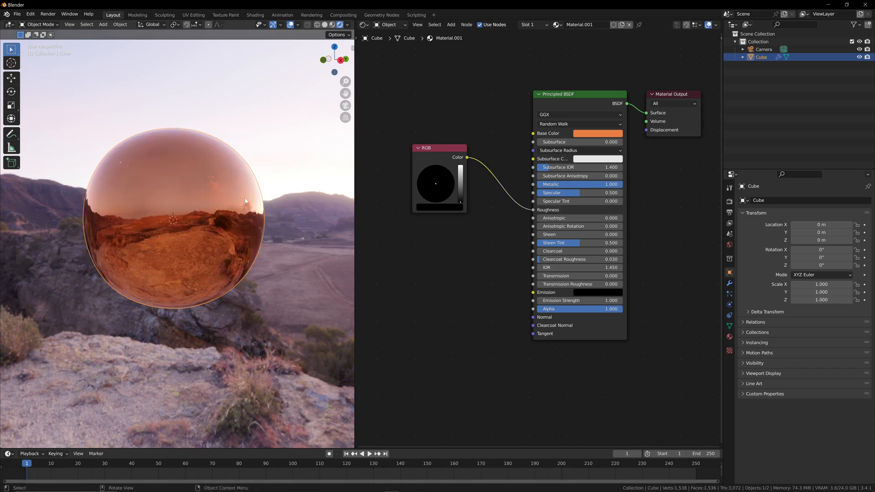
Compare the sphere's roughness with the RGB node set to white and returned to black.
scroll(208, 206, up, 3)
scroll(209, 206, down, 1)
middle_drag(209, 206, 207, 205)
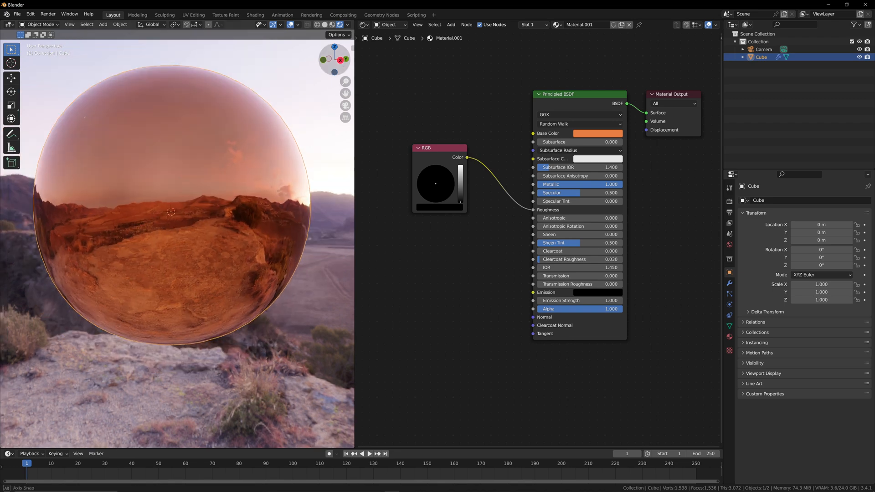
drag(334, 59, 272, 62)
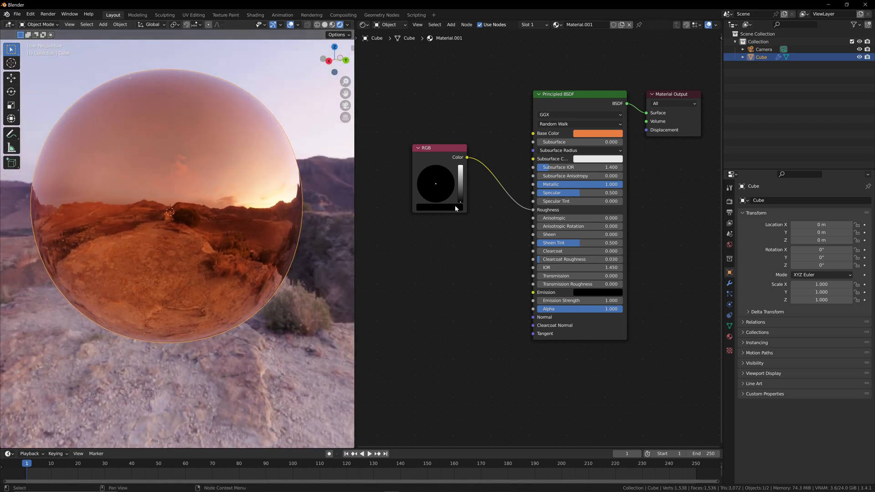
drag(459, 201, 460, 166)
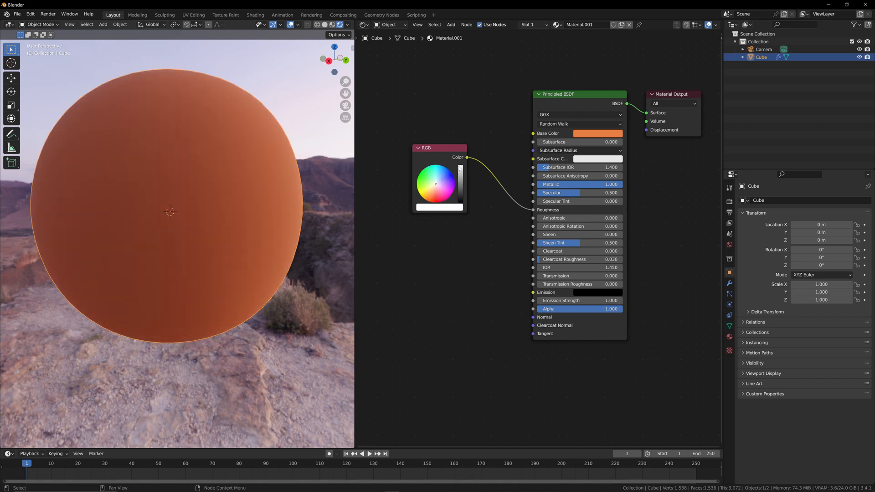
drag(460, 167, 410, 228)
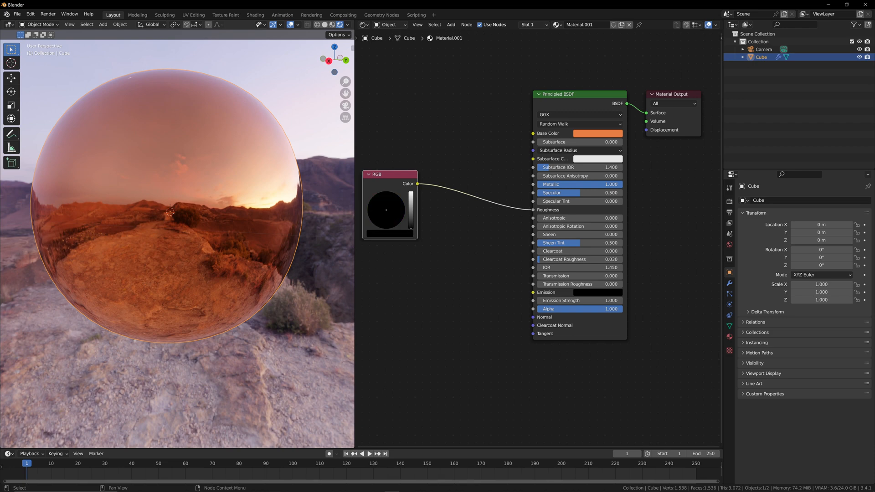
Connect the RGB node's Color output to the Metallic input too, and move the node farther from the Principled BSDF.
scroll(497, 241, down, 2)
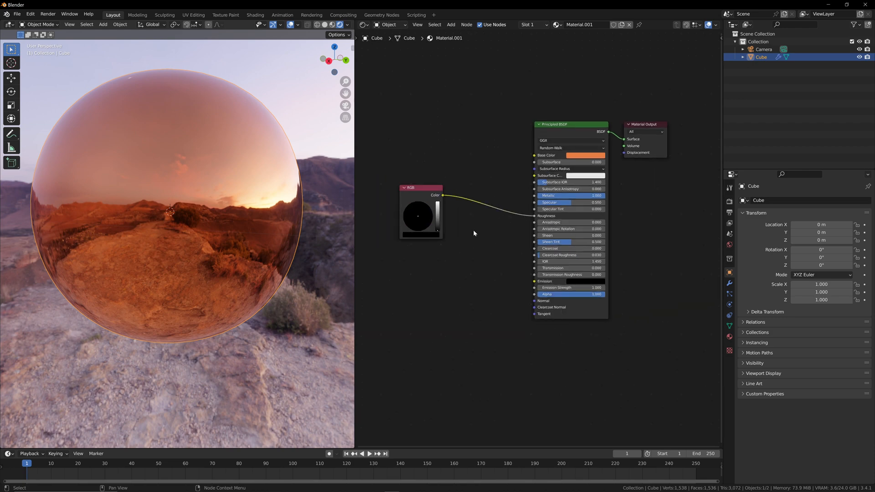
drag(443, 195, 534, 196)
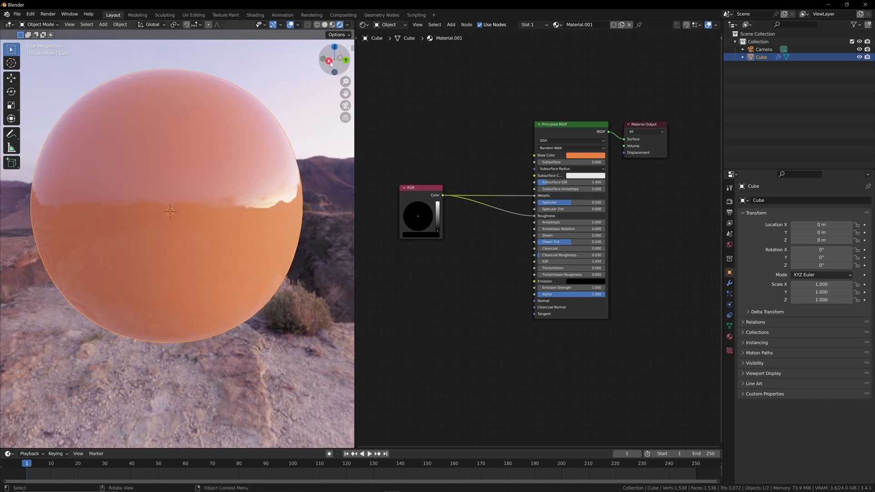
drag(330, 62, 292, 57)
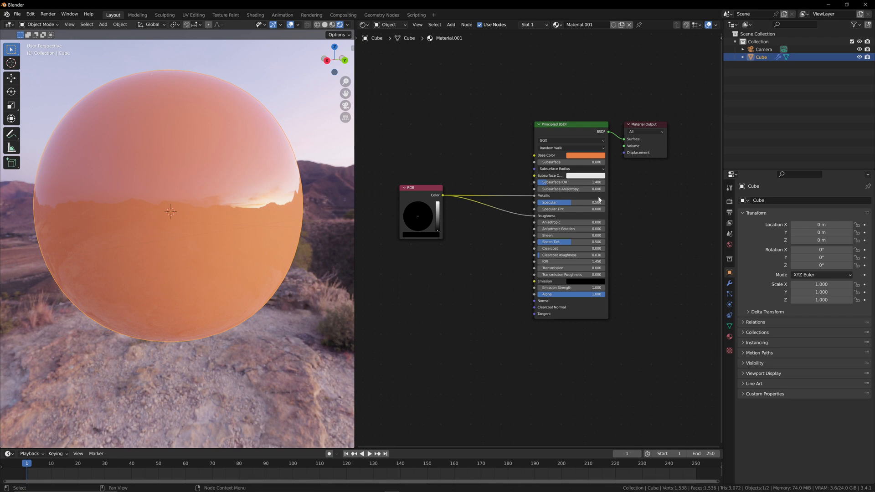
drag(422, 202, 397, 213)
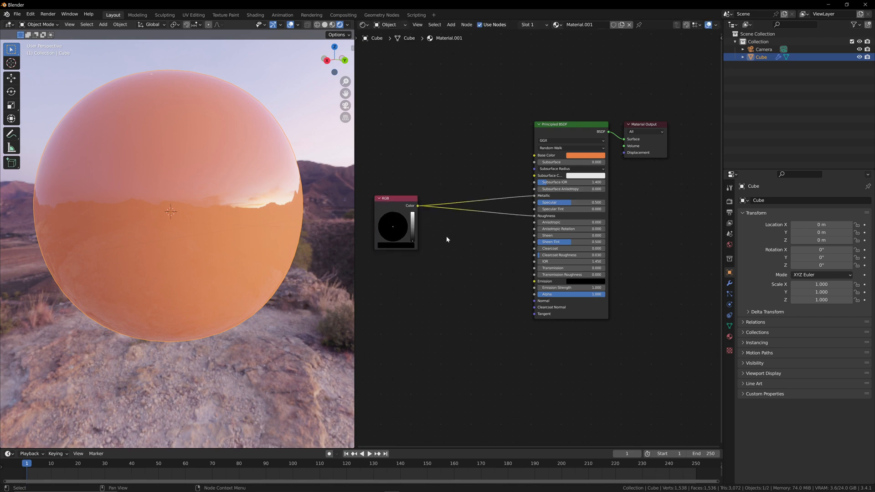
Insert an Invert node with Fac 1.000 into the link between the RGB node and the Metallic input.
key(shift+a)
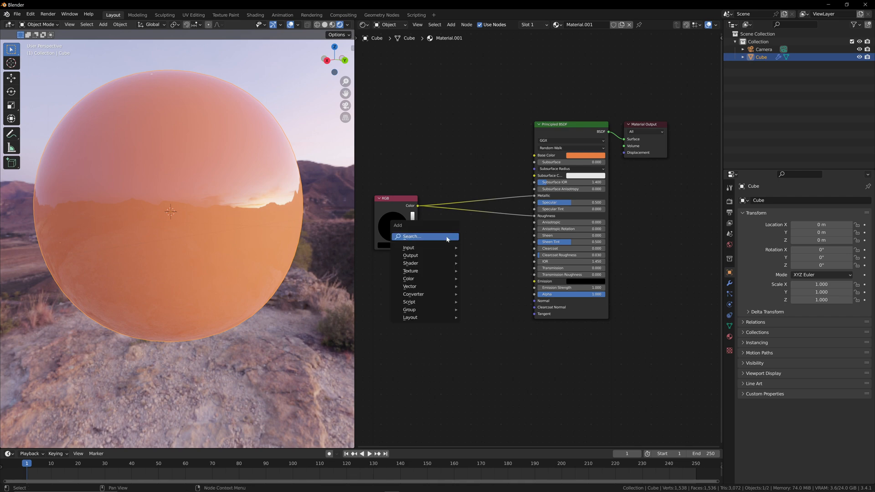
click(446, 239)
text(invert)
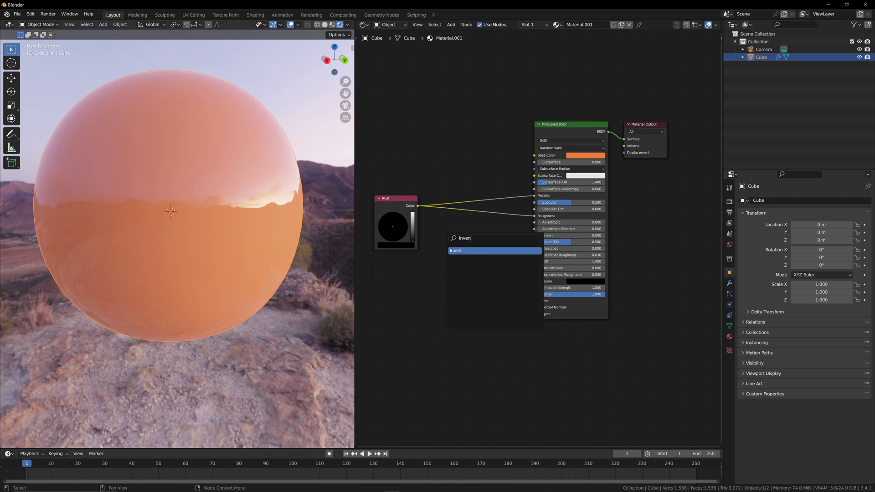
key(Return)
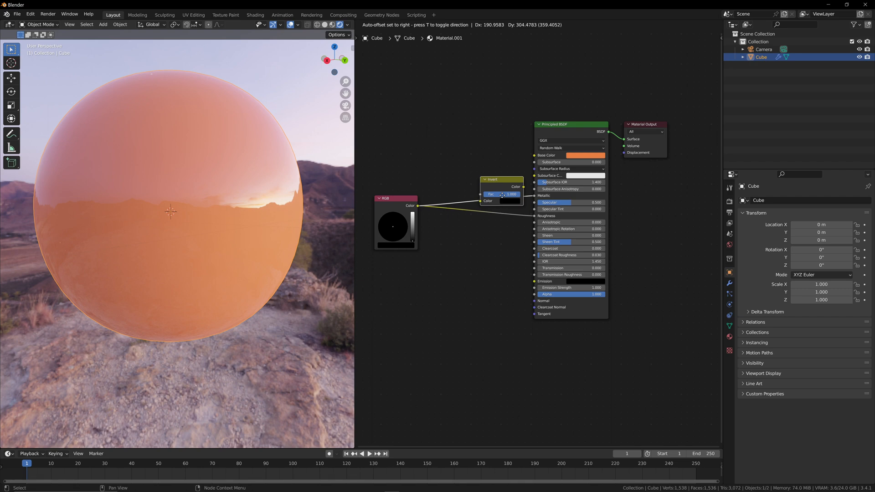
click(502, 195)
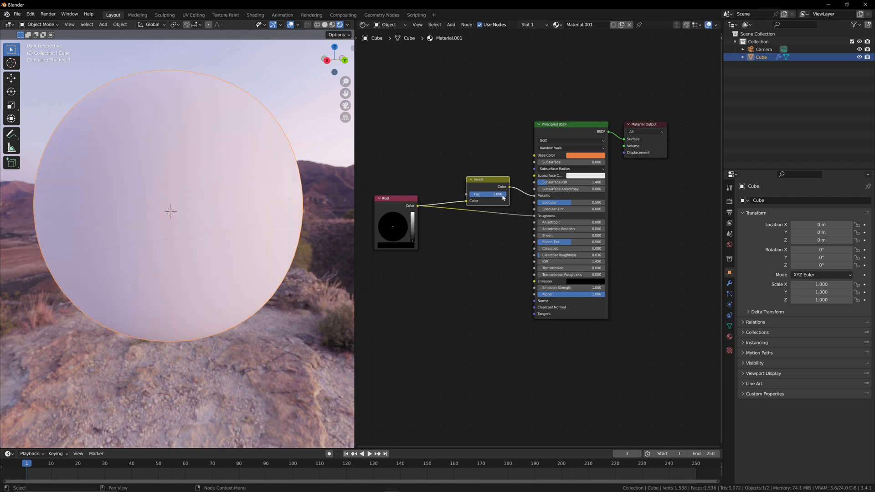
scroll(404, 243, up, 3)
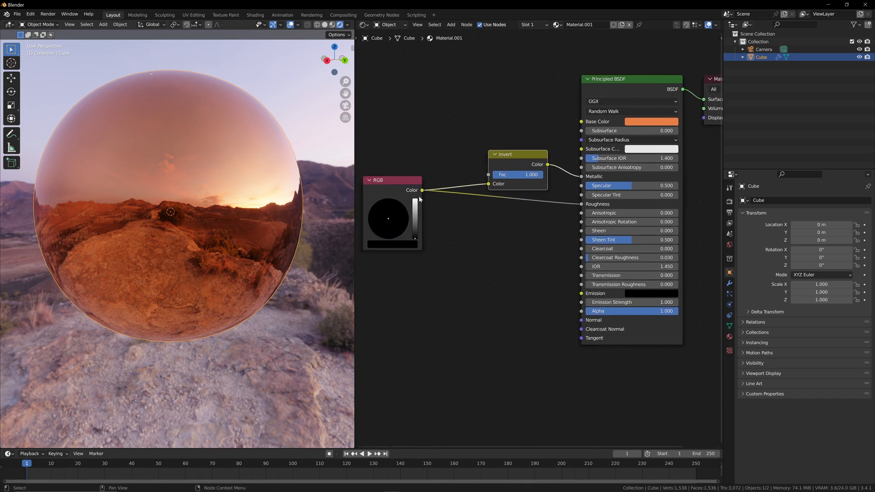
mouse_move(537, 177)
mouse_down()
mouse_move(487, 176)
mouse_move(538, 176)
mouse_up()
Delete the RGB and Invert nodes, leaving only the Principled BSDF and Material Output nodes.
scroll(516, 242, down, 4)
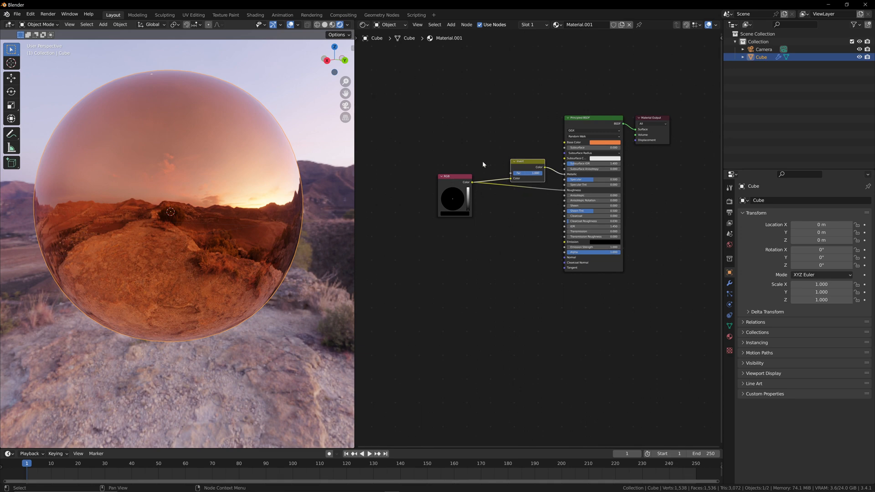
middle_drag(507, 220, 528, 234)
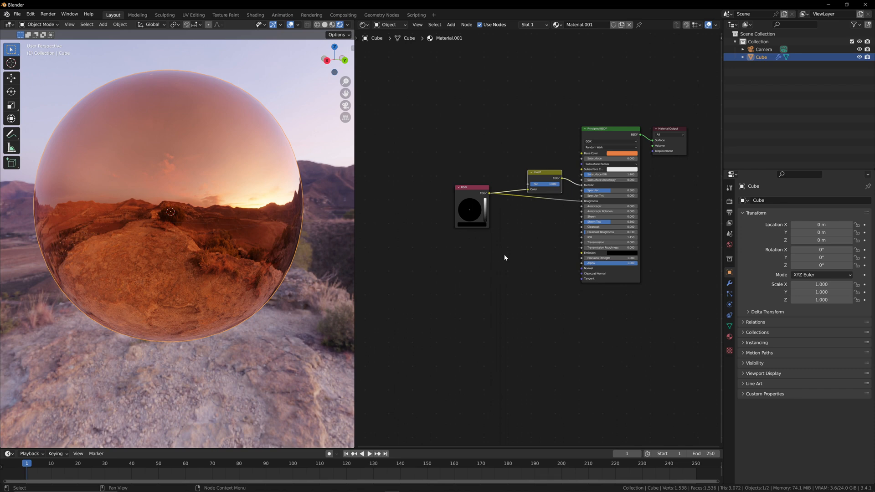
drag(396, 104, 566, 323)
key(Delete)
middle_drag(485, 201, 486, 202)
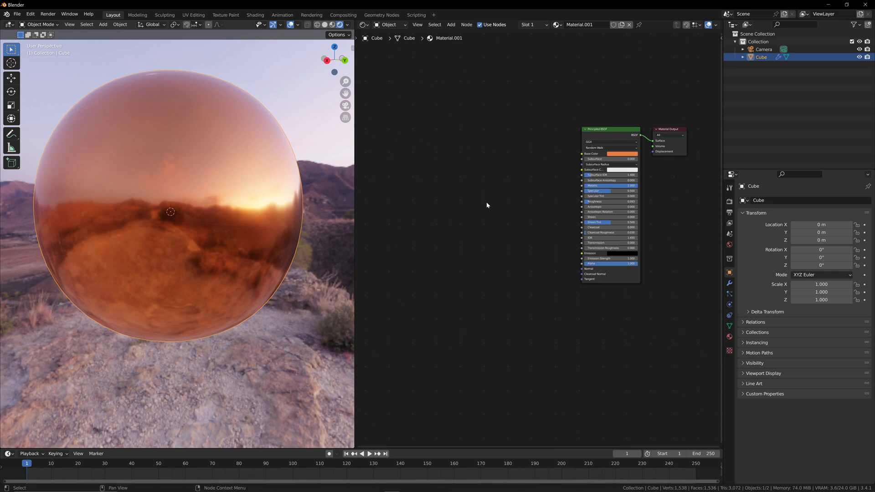
middle_drag(453, 185, 459, 182)
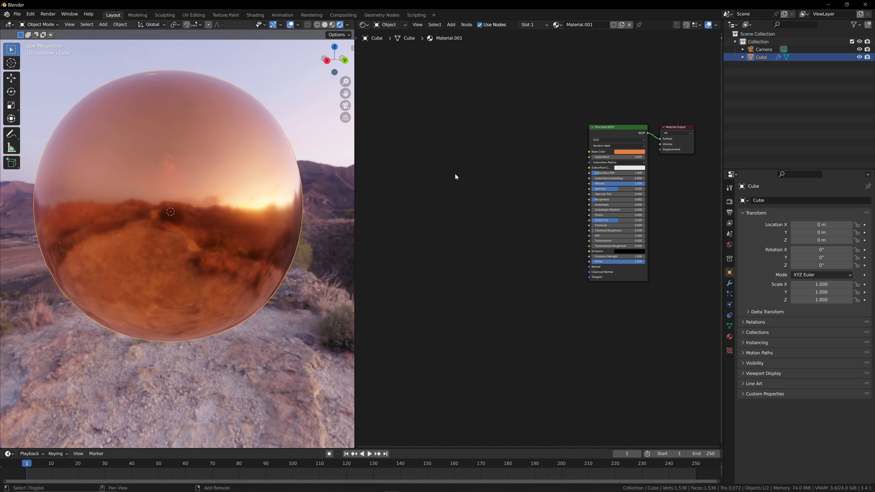
Add a Noise Texture node in the empty space before the Principled BSDF node.
key(shift+a)
click(455, 173)
text(noid)
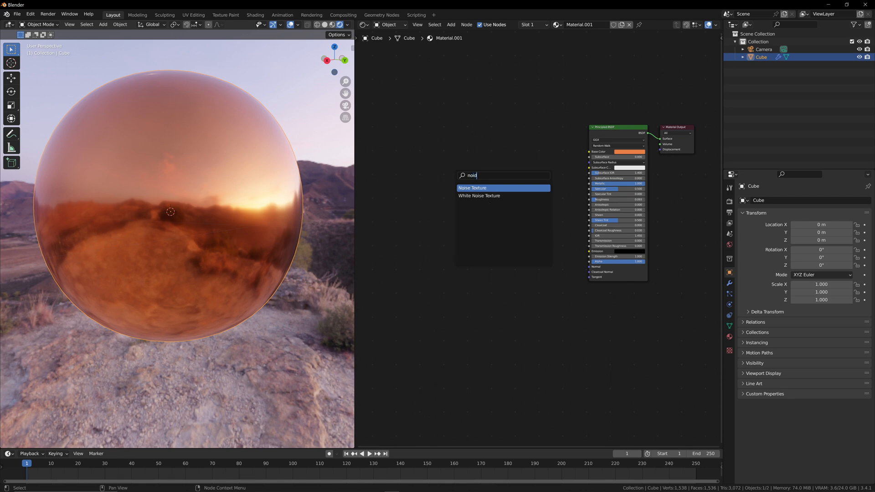
key(BackSpace)
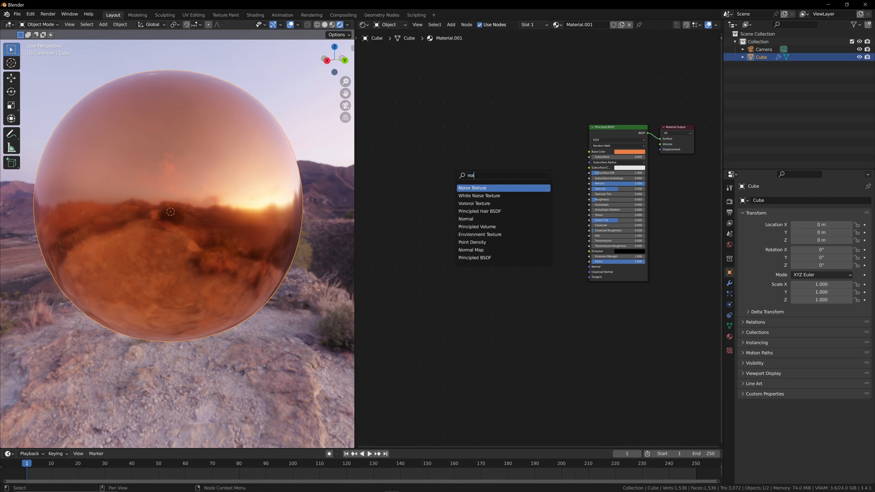
text(se)
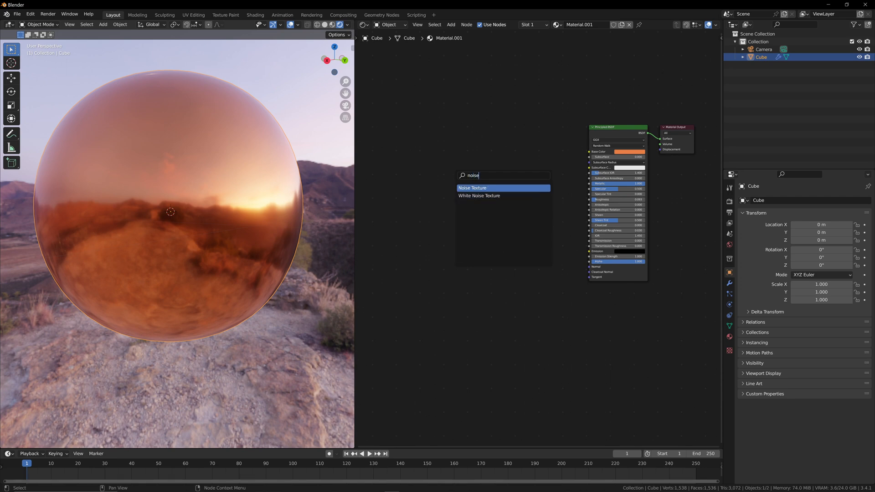
key(Return)
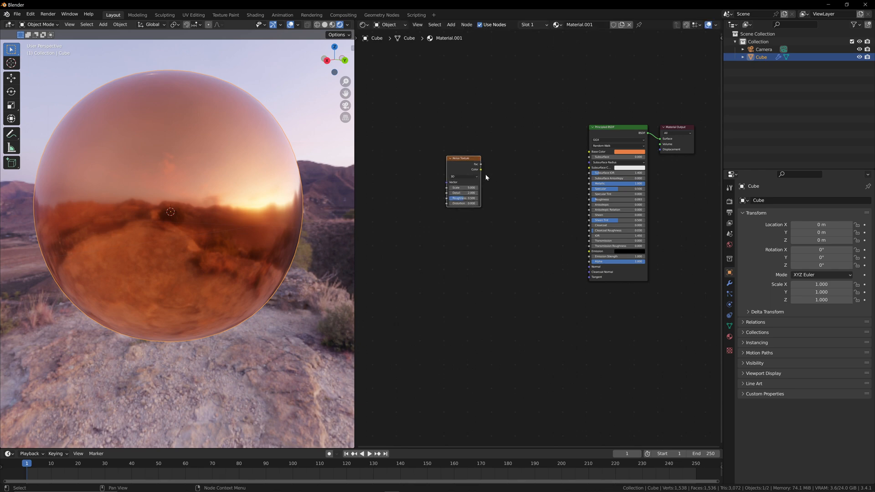
click(446, 173)
middle_drag(530, 193, 512, 197)
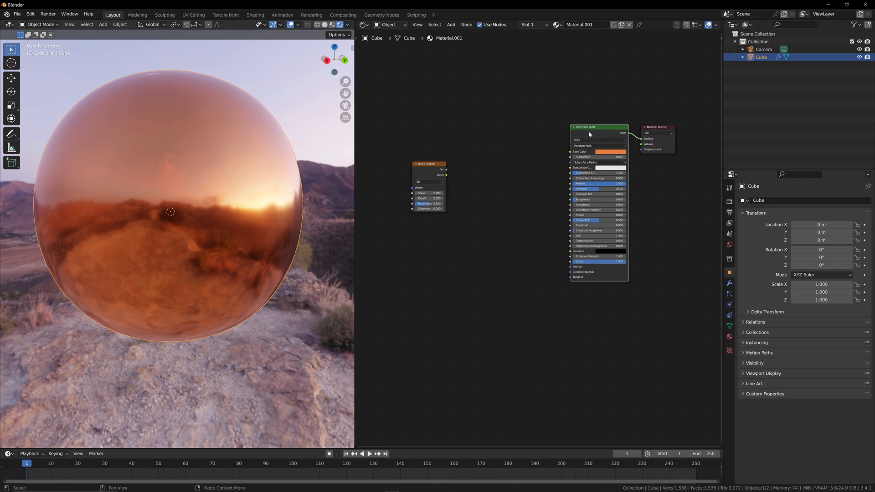
Move the Principled BSDF node closer to the Noise Texture and away from the Material Output.
drag(588, 130, 561, 134)
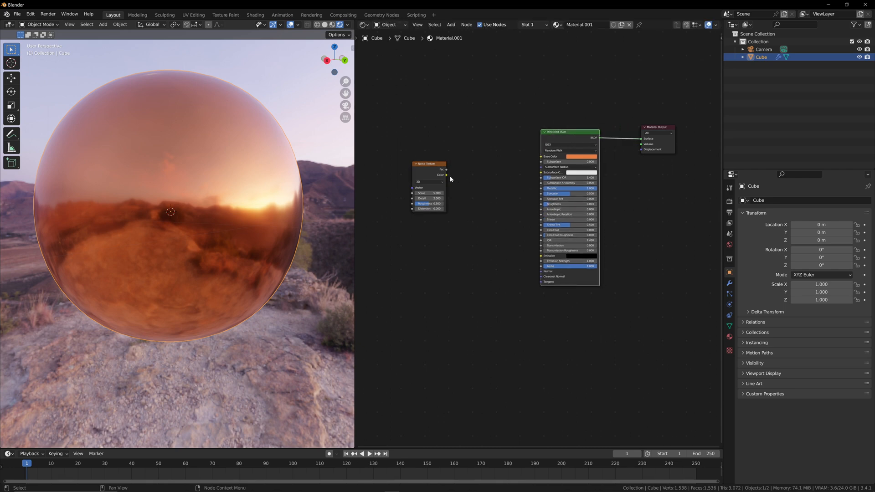
drag(446, 174, 474, 141)
key(Escape)
drag(571, 136, 557, 133)
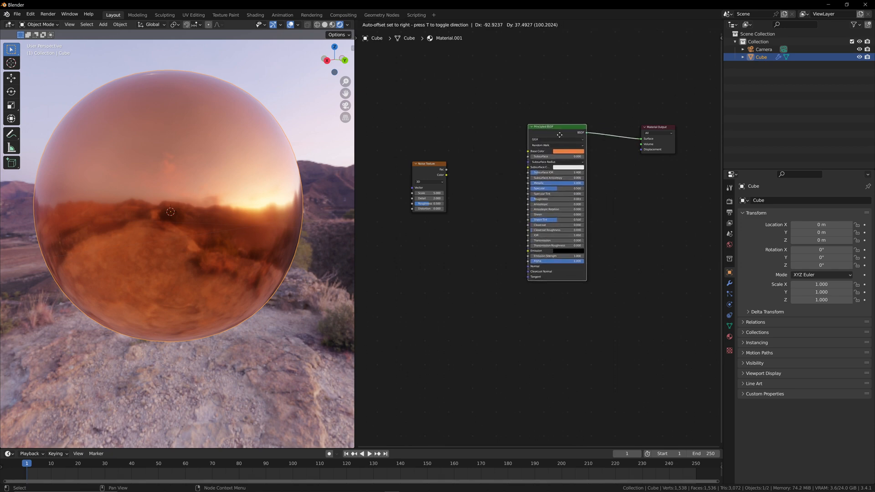
Move the Material Output farther from the Principled BSDF and connect the Noise Texture's Color output directly to its Surface input.
mouse_move(669, 140)
mouse_down()
mouse_move(675, 117)
mouse_move(683, 138)
mouse_up()
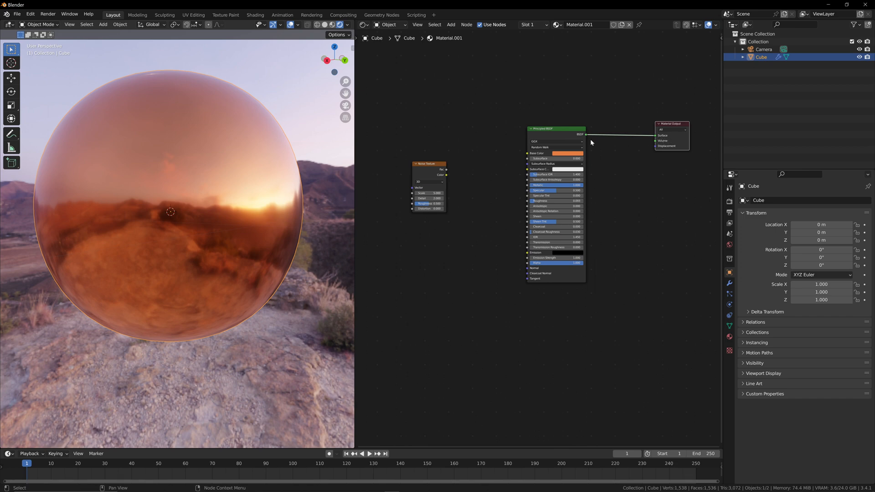
click(550, 134)
click(667, 139)
drag(446, 176, 655, 136)
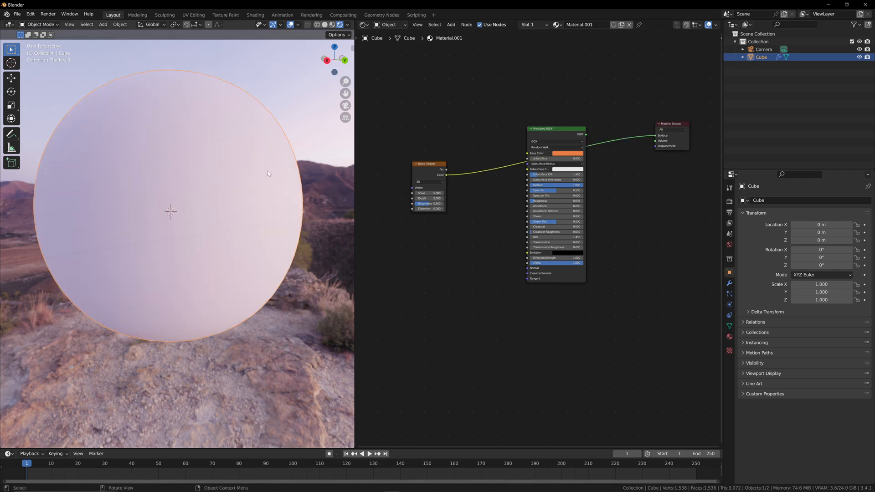
drag(428, 171, 425, 169)
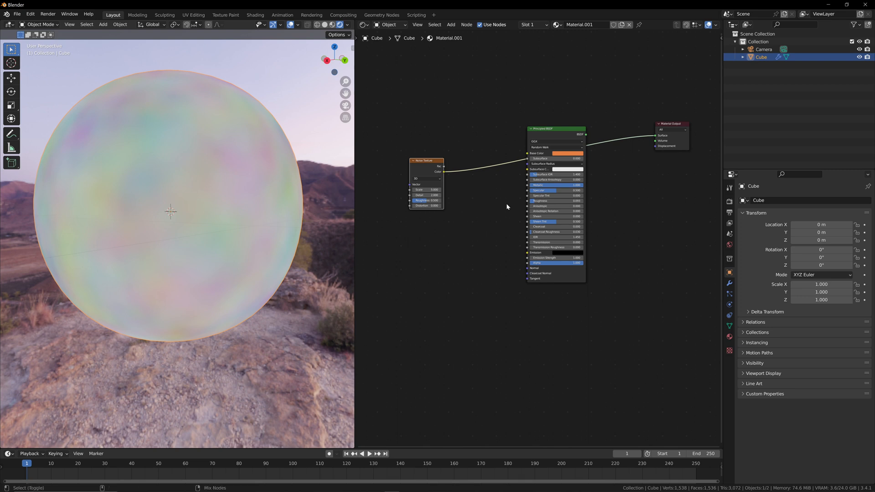
Compare the sphere previews of the Principled BSDF and the Noise Texture's Color and Fac outputs, ending on Color.
ctrl+shift+click(580, 136)
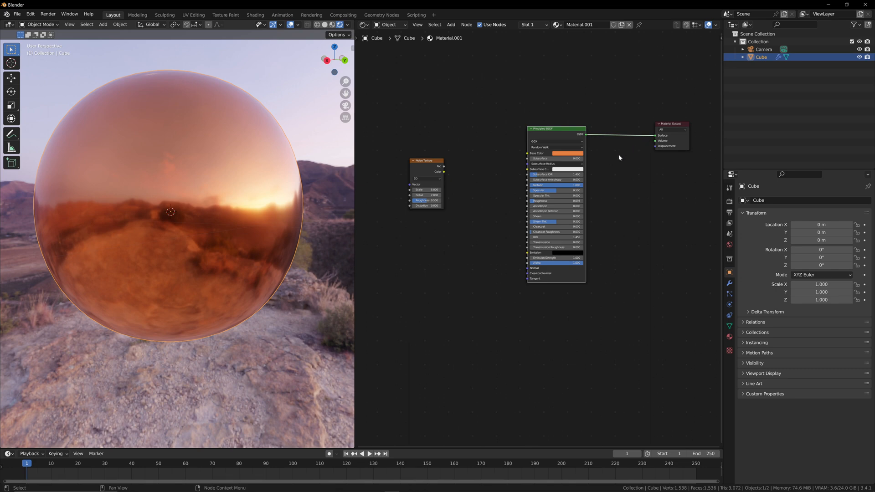
ctrl+shift+click(439, 175)
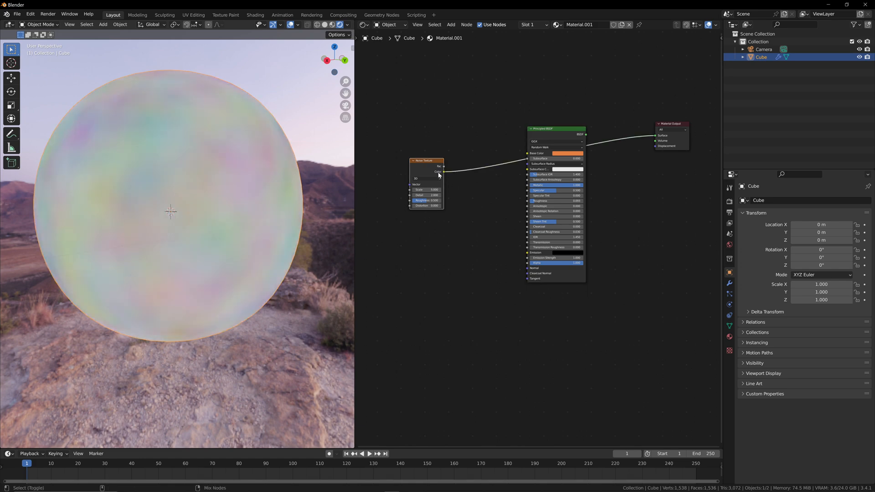
ctrl+shift+click(439, 167)
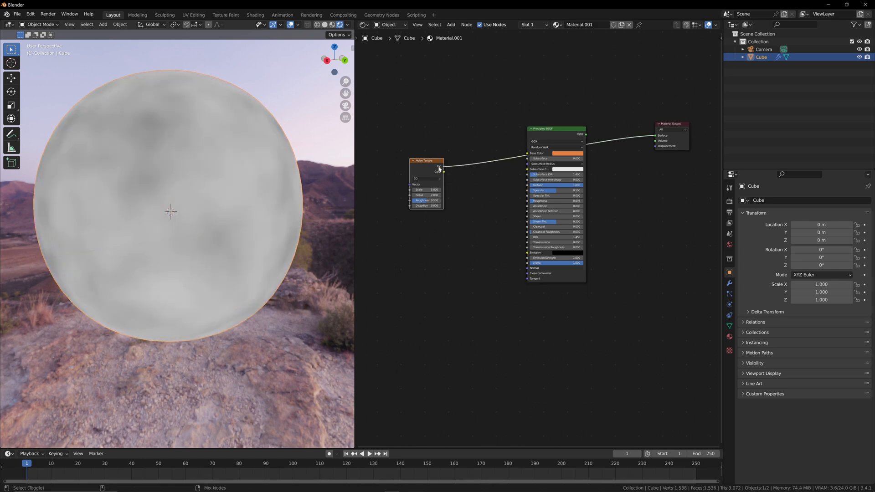
ctrl+shift+click(439, 174)
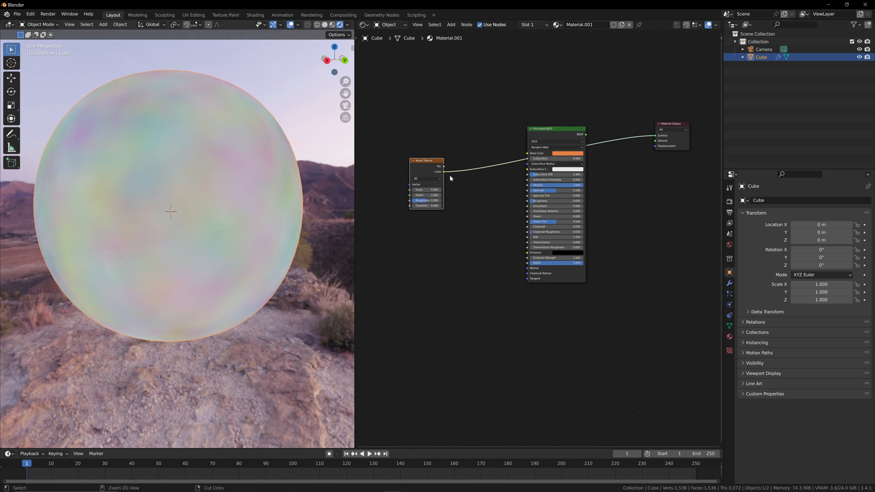
drag(443, 172, 440, 167)
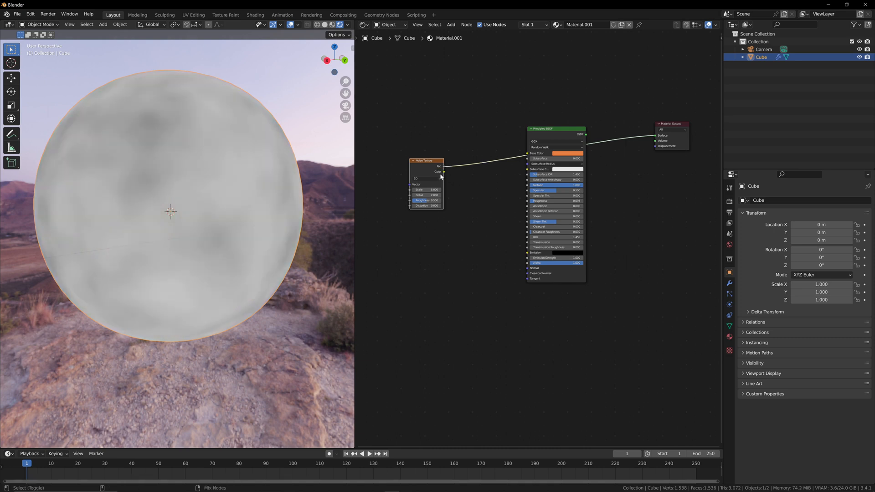
ctrl+shift+click(439, 173)
ctrl+shift+click(583, 137)
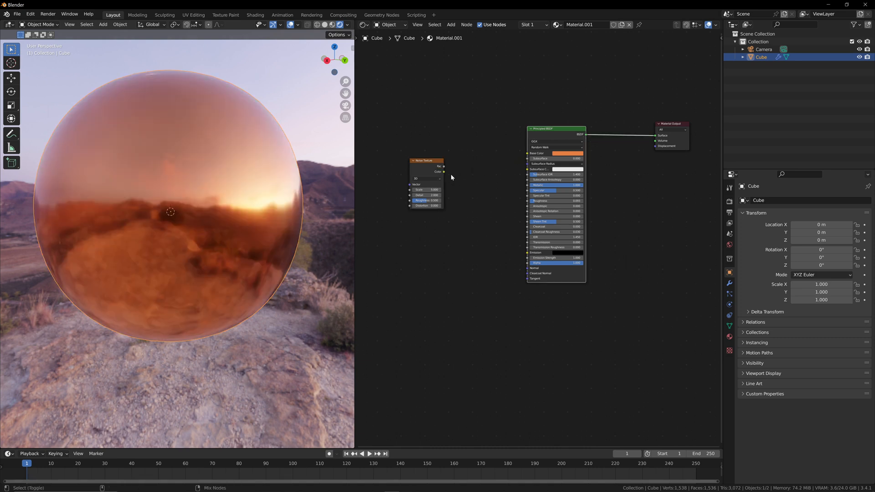
ctrl+shift+click(438, 174)
ctrl+shift+click(439, 174)
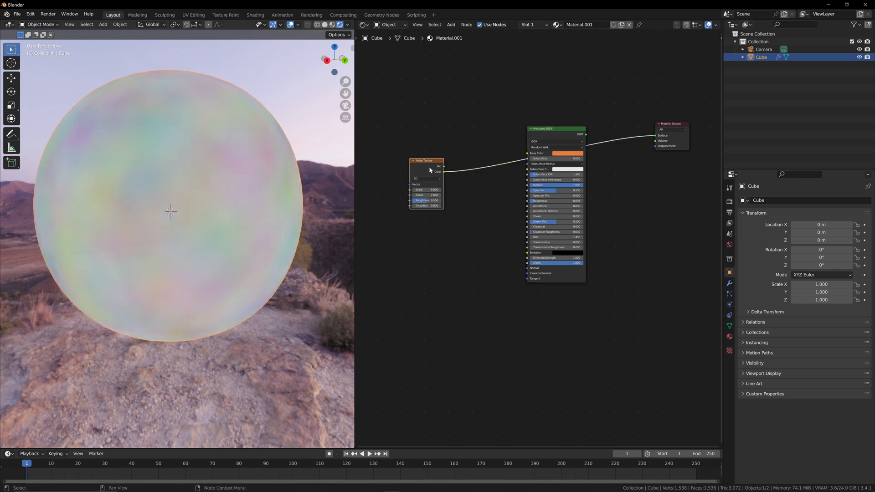
Set the Noise Texture's Scale to 10.200, Detail to 15.000, Roughness to 0.637 and Distortion to 2.300.
drag(428, 166, 392, 158)
mouse_move(335, 60)
mouse_down()
mouse_move(360, 60)
mouse_move(330, 89)
mouse_move(318, 126)
mouse_move(332, 82)
mouse_move(349, 63)
mouse_up()
middle_drag(412, 198, 525, 244)
scroll(457, 195, up, 6)
scroll(478, 204, up, 4)
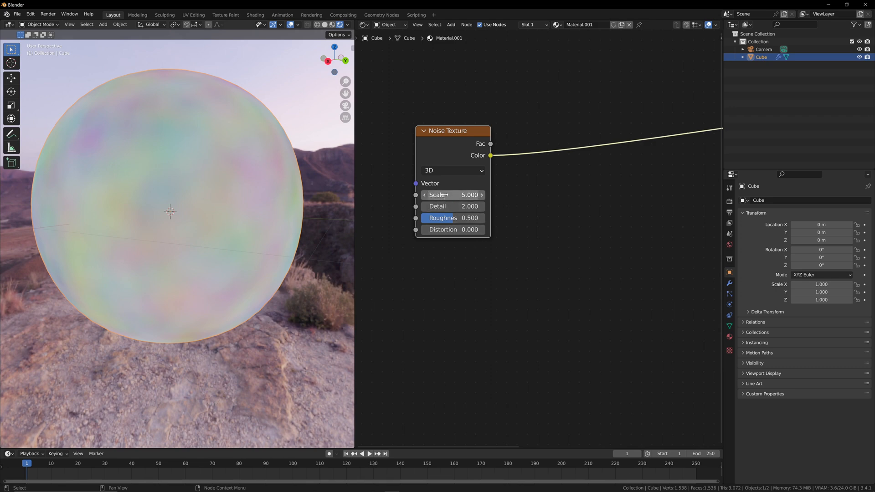
drag(446, 195, 468, 229)
scroll(512, 247, down, 8)
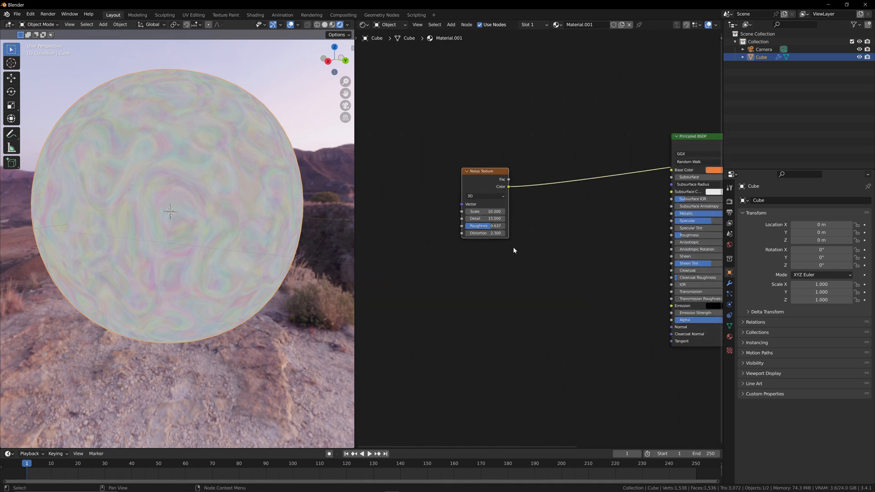
middle_drag(513, 247, 393, 224)
middle_drag(457, 222, 517, 221)
click(496, 206)
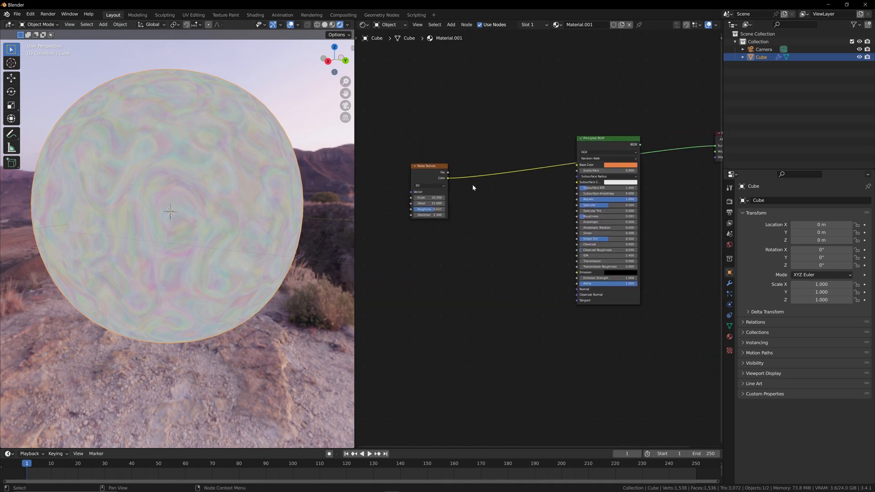
Switch the sphere preview between the Noise Texture's Fac and Color outputs, ending on Fac.
ctrl+shift+click(444, 173)
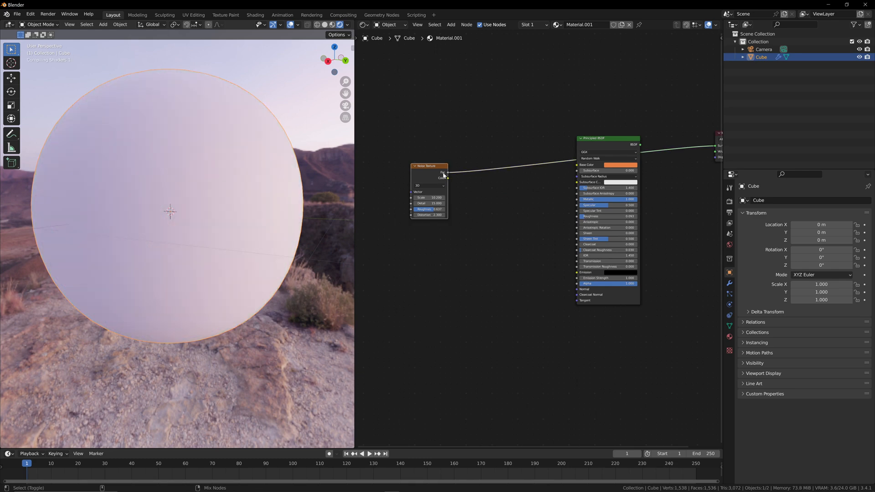
ctrl+shift+click(443, 175)
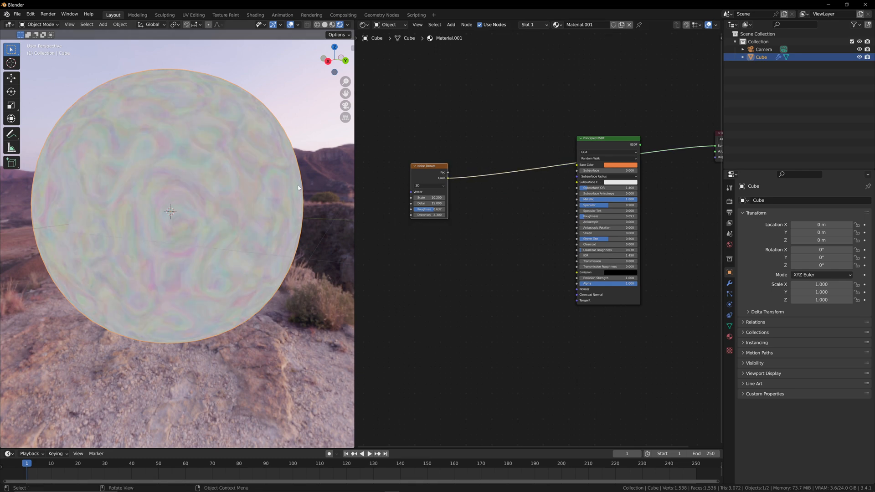
ctrl+shift+click(443, 175)
middle_drag(487, 218, 503, 219)
Set the Noise Texture's Scale to 10.000 and its Detail to 3.600, checking the pattern up close on the sphere.
scroll(449, 201, up, 2)
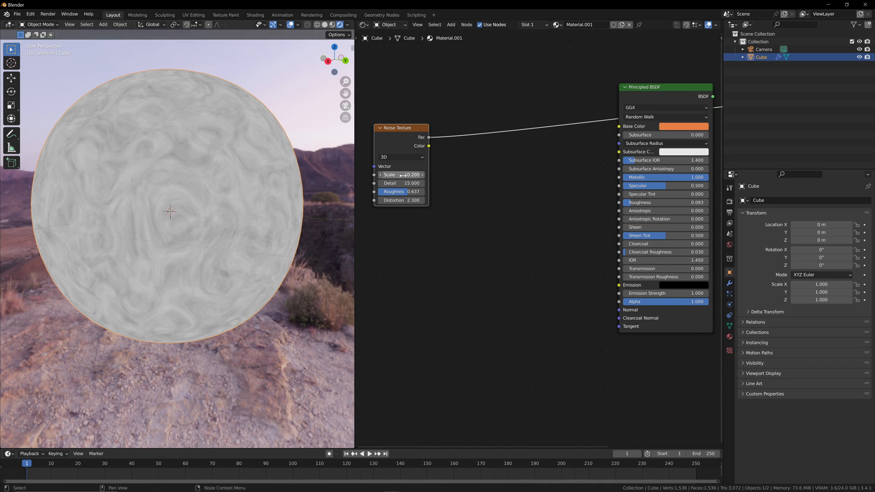
drag(398, 176, 390, 177)
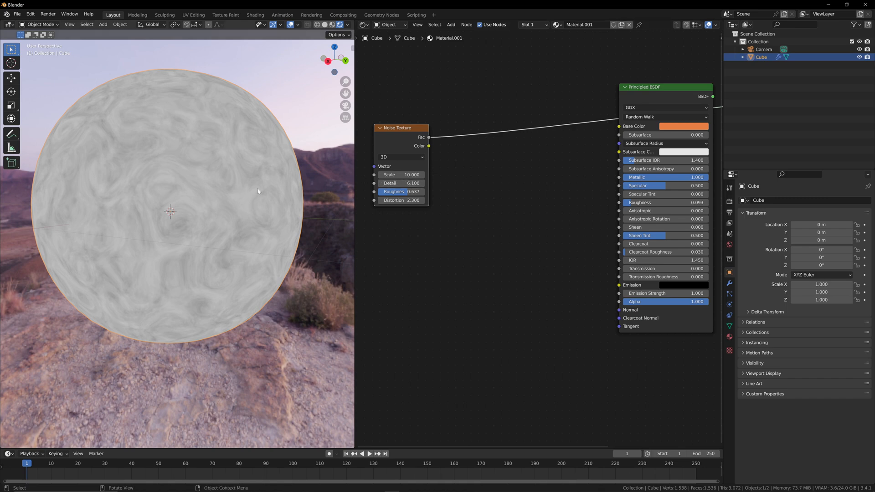
scroll(258, 190, up, 4)
scroll(258, 189, down, 1)
drag(408, 183, 375, 183)
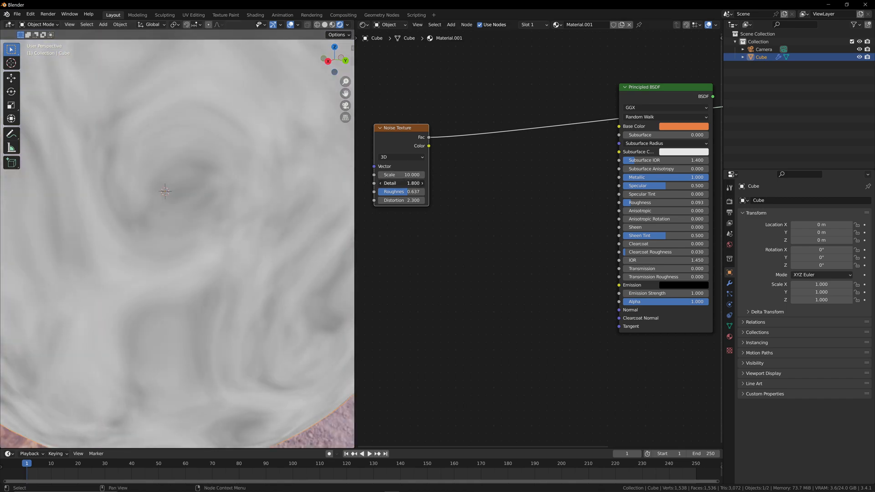
scroll(283, 170, down, 3)
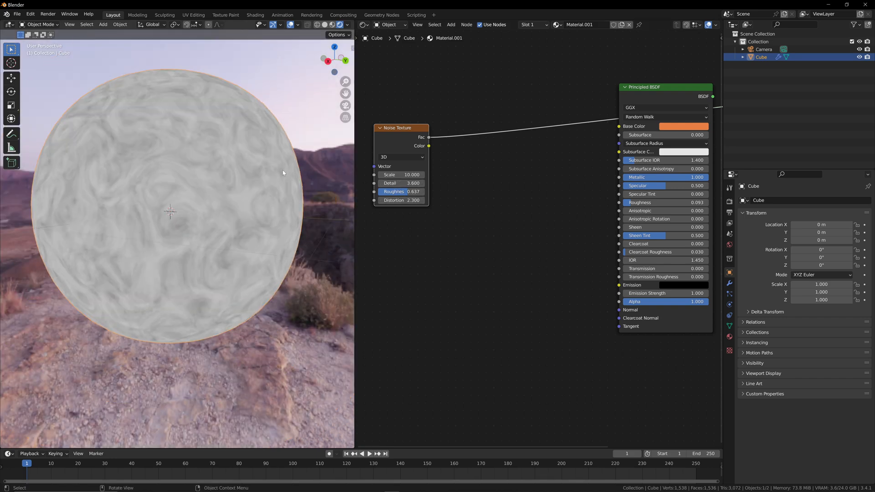
Add a ColorRamp node between the Noise Texture and Principled BSDF, and connect the noise's Color output to its Fac input.
middle_drag(493, 188, 500, 181)
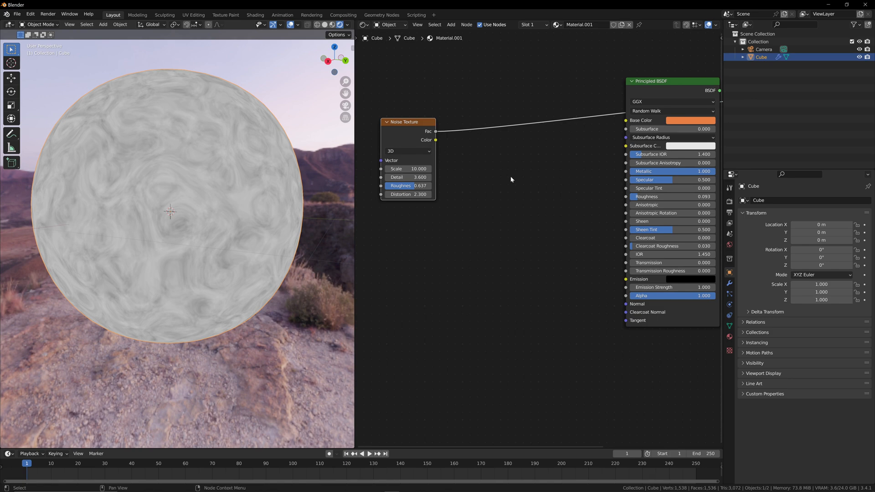
click(511, 176)
key(shift+a)
click(511, 177)
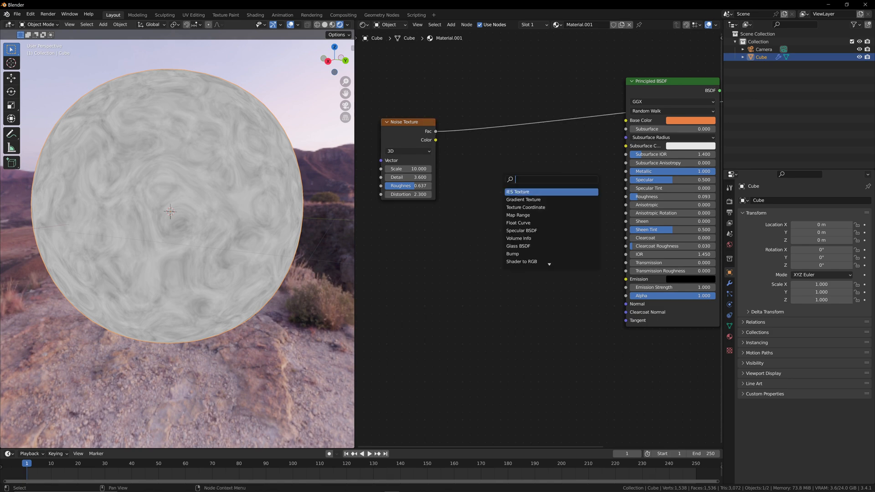
text(colo)
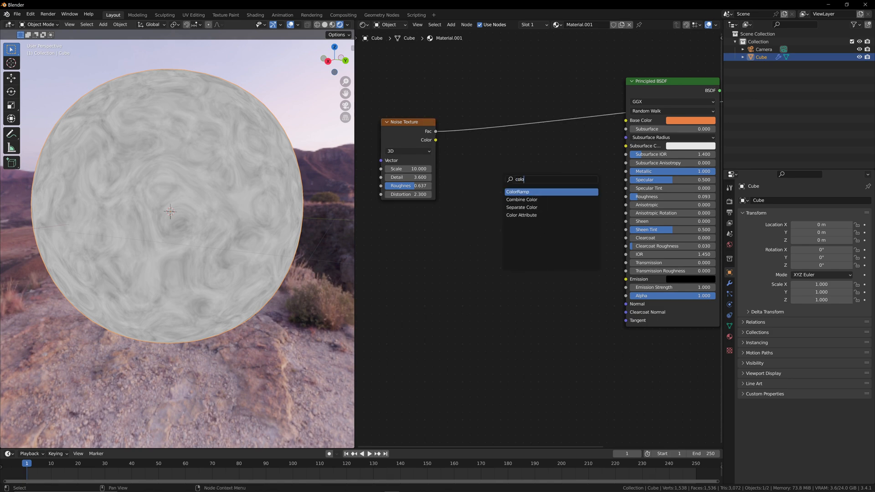
key(Return)
click(487, 172)
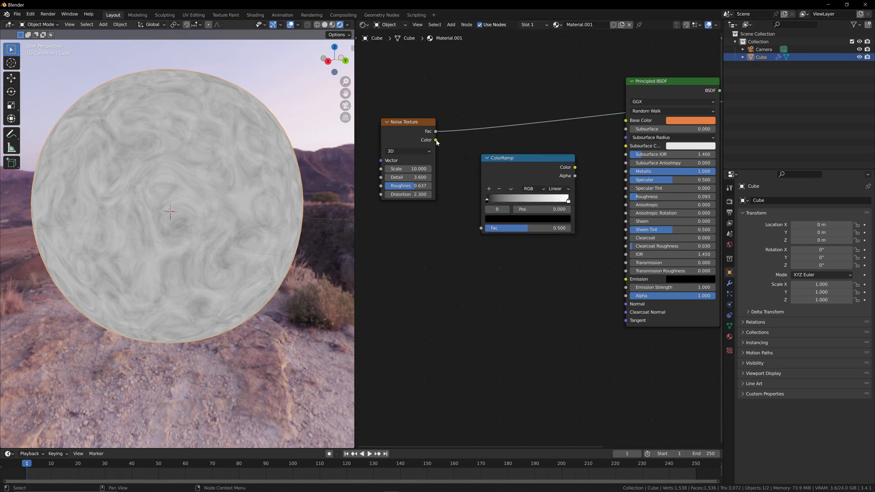
drag(436, 140, 481, 229)
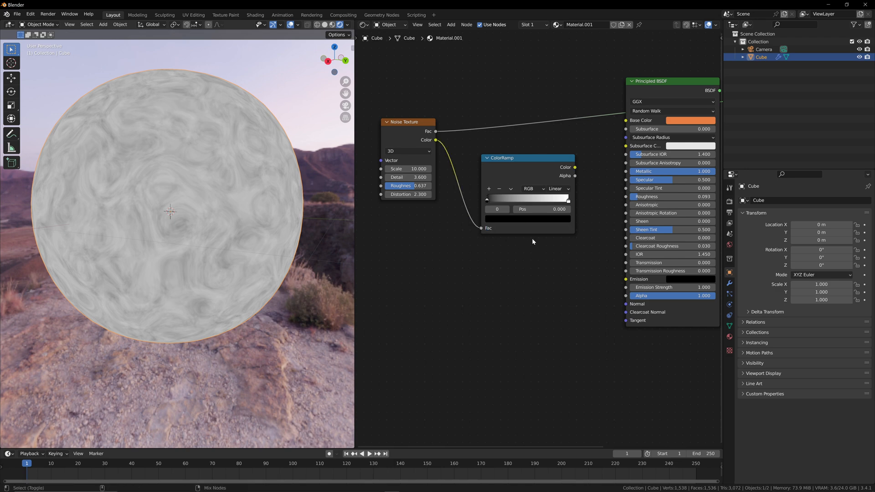
Preview the ColorRamp's Color output on the sphere and select its white stop, followed by its black stop.
ctrl+shift+click(566, 169)
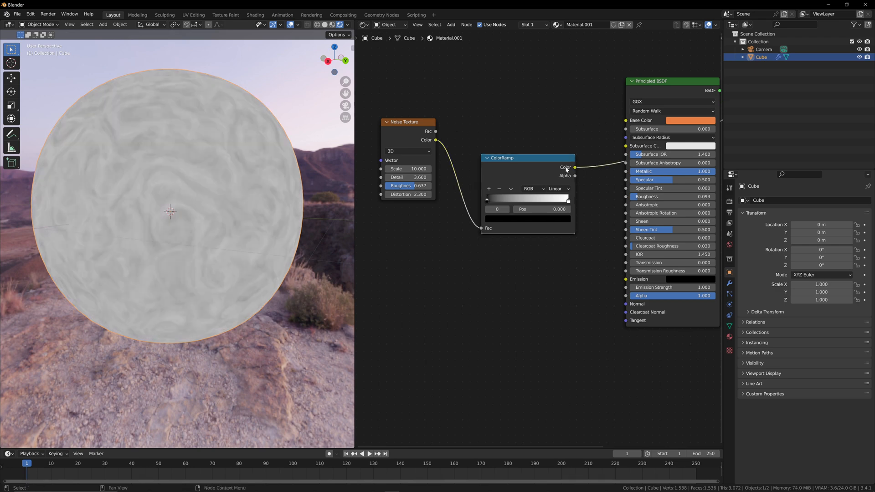
middle_drag(452, 234, 486, 228)
scroll(427, 201, up, 3)
scroll(486, 228, up, 2)
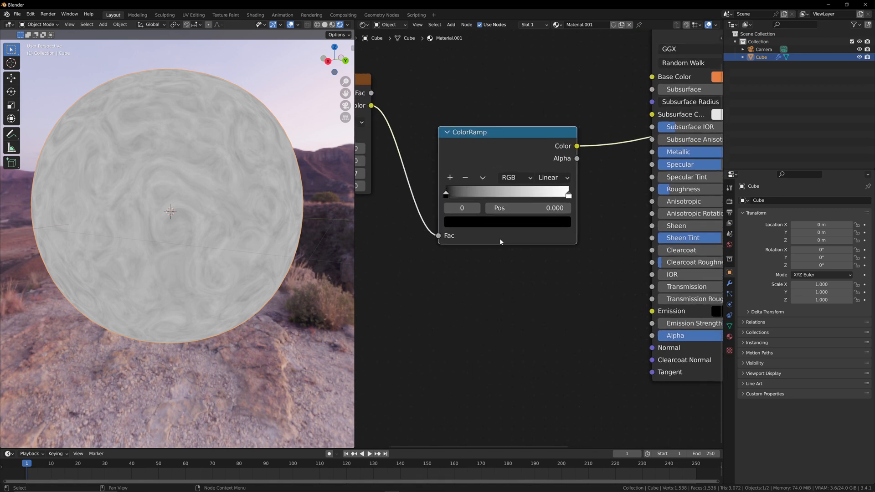
click(566, 195)
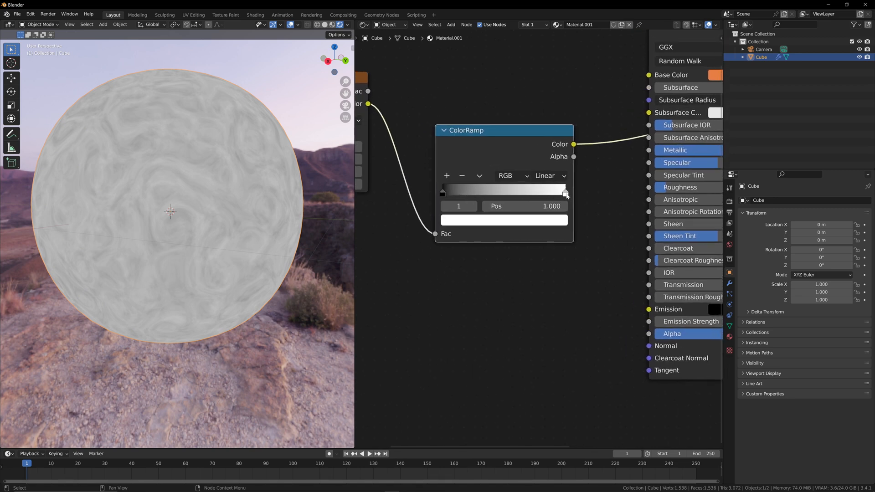
click(442, 191)
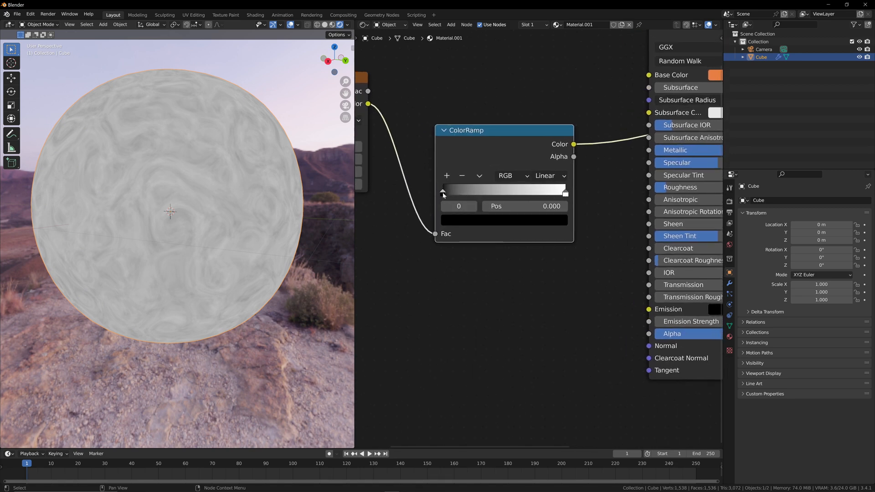
Move the ColorRamp's black stop to position 0.399 and its white stop to 0.624 to increase the pattern's contrast.
drag(442, 192, 475, 192)
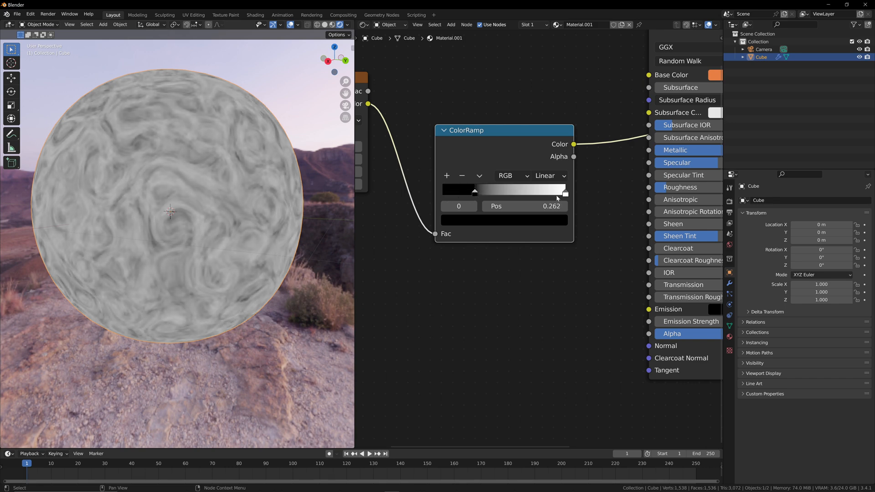
click(565, 195)
drag(565, 194, 533, 197)
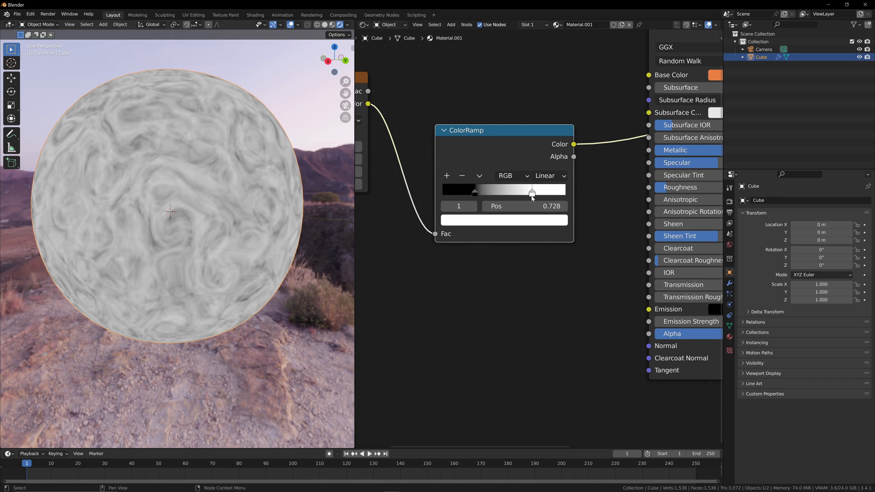
drag(473, 193, 494, 194)
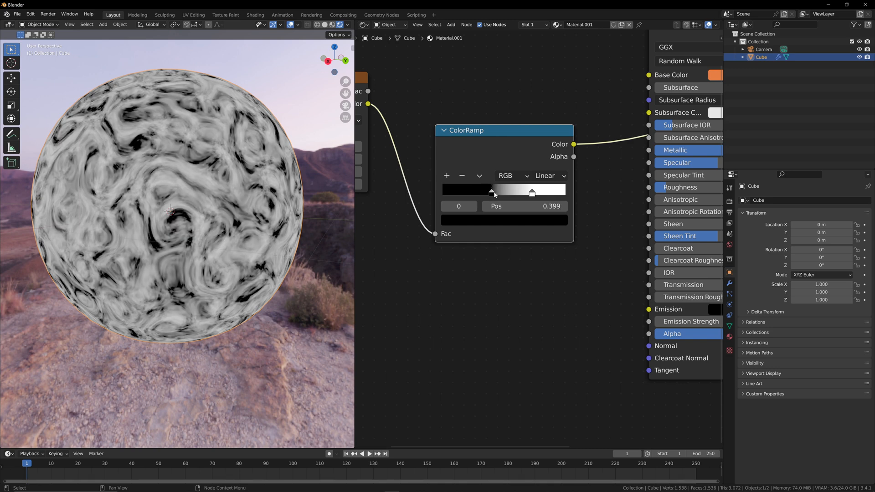
scroll(231, 179, up, 6)
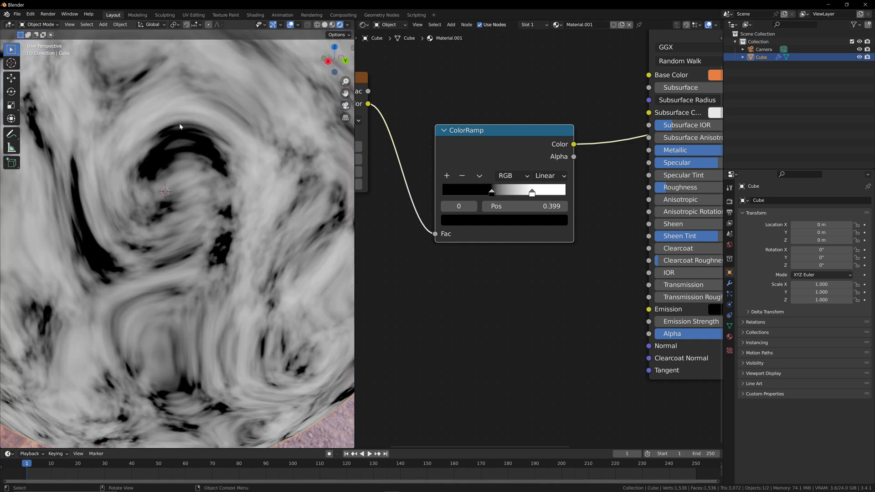
drag(532, 194, 519, 194)
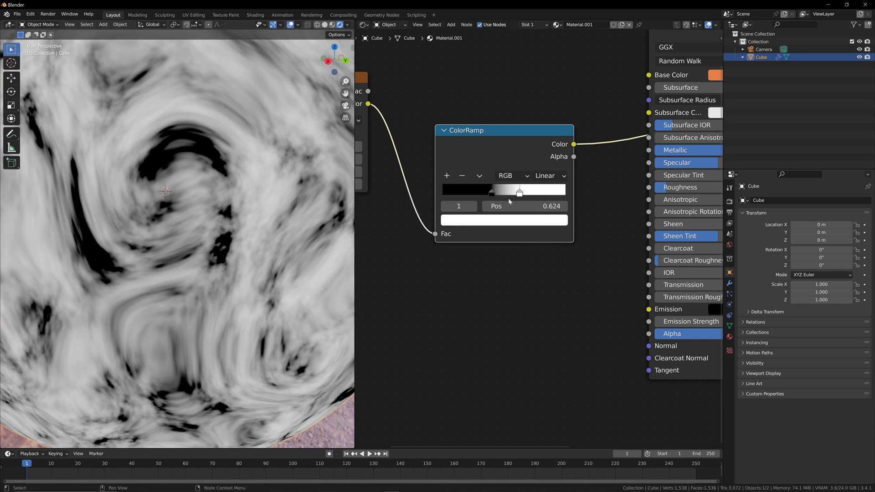
Add an extra stop to the ColorRamp, shift it to position 0.504, and delete it again.
click(447, 176)
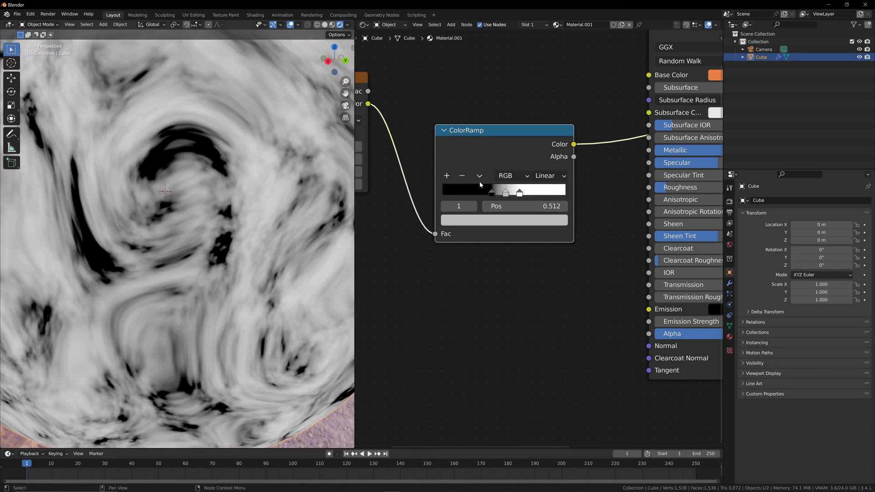
scroll(508, 197, up, 2)
mouse_move(496, 180)
mouse_down()
mouse_move(507, 182)
mouse_move(493, 184)
mouse_up()
scroll(480, 215, down, 2)
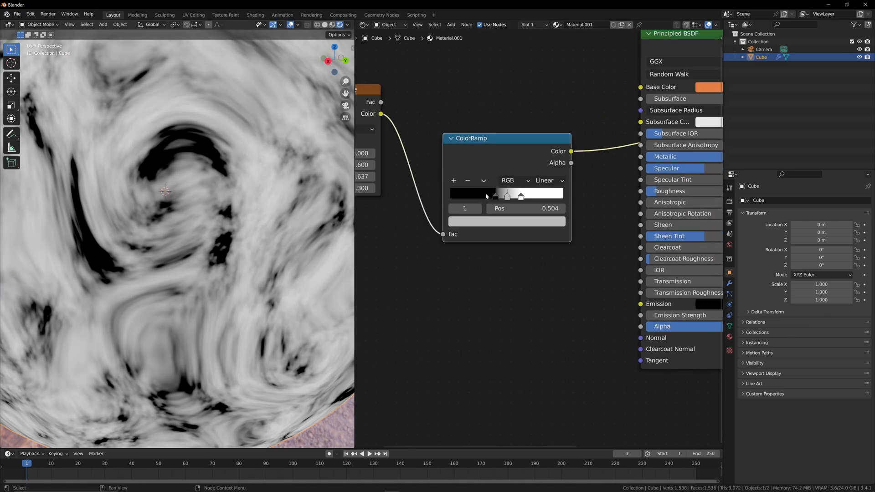
click(469, 181)
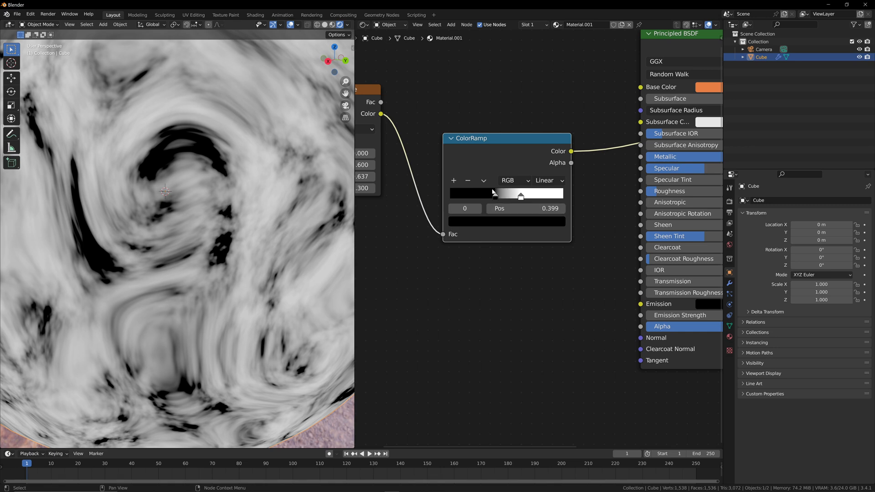
Move the ColorRamp's black stop to position 0.332 and its white stop to 0.671, checking the pattern on the whole sphere.
drag(497, 198, 488, 197)
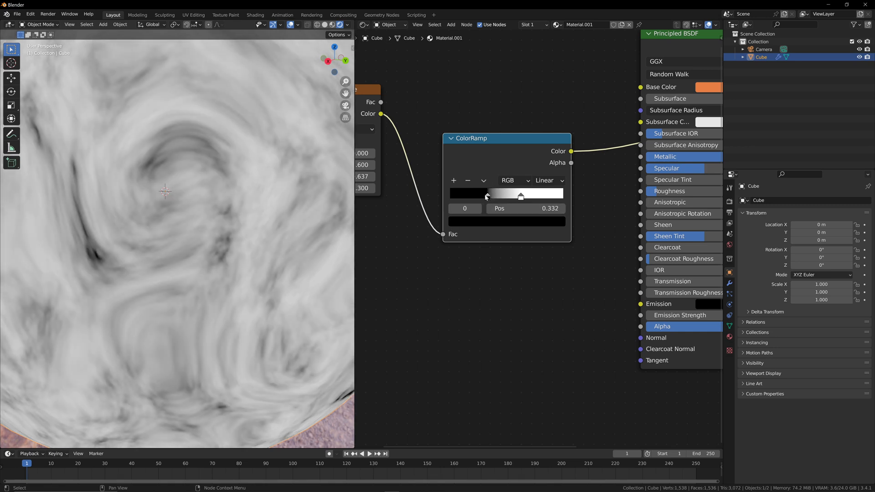
click(526, 199)
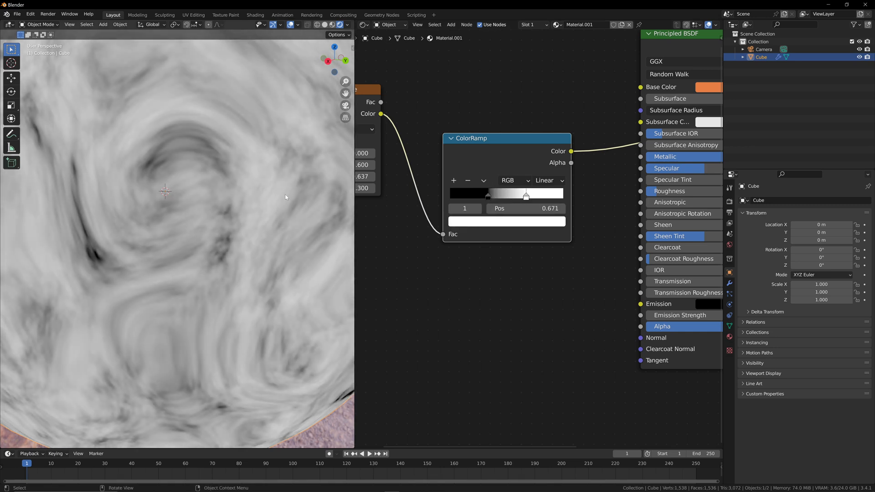
scroll(285, 194, down, 5)
scroll(480, 215, down, 4)
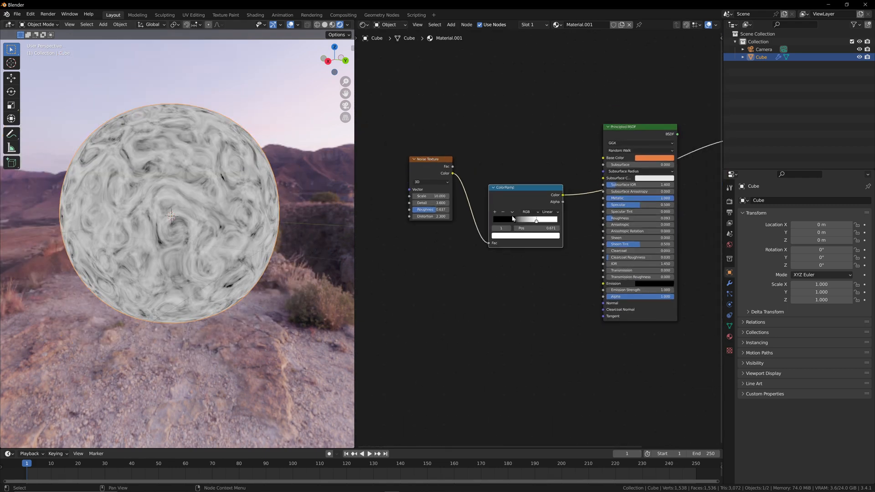
scroll(467, 204, down, 1)
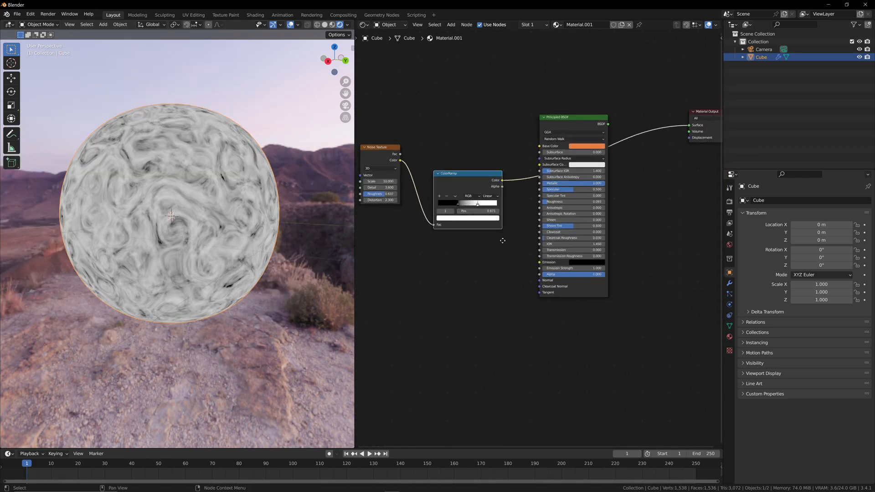
middle_drag(502, 241, 514, 237)
drag(483, 181, 479, 177)
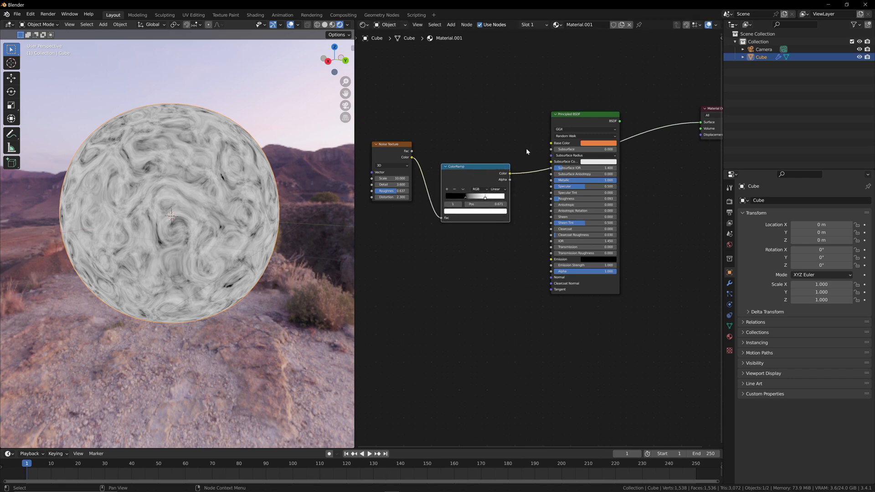
Reconnect the Principled BSDF to the Material Output and link the ColorRamp's Color output to its Roughness input.
ctrl+shift+click(613, 123)
scroll(539, 240, up, 6)
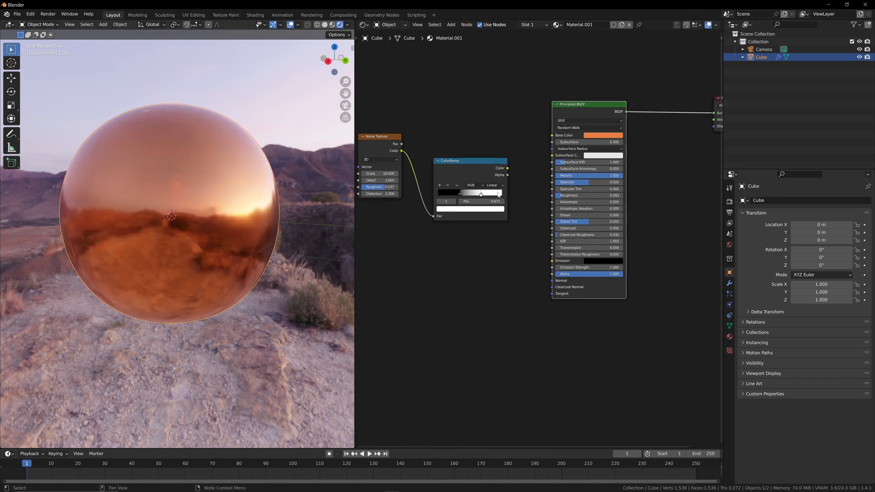
click(493, 134)
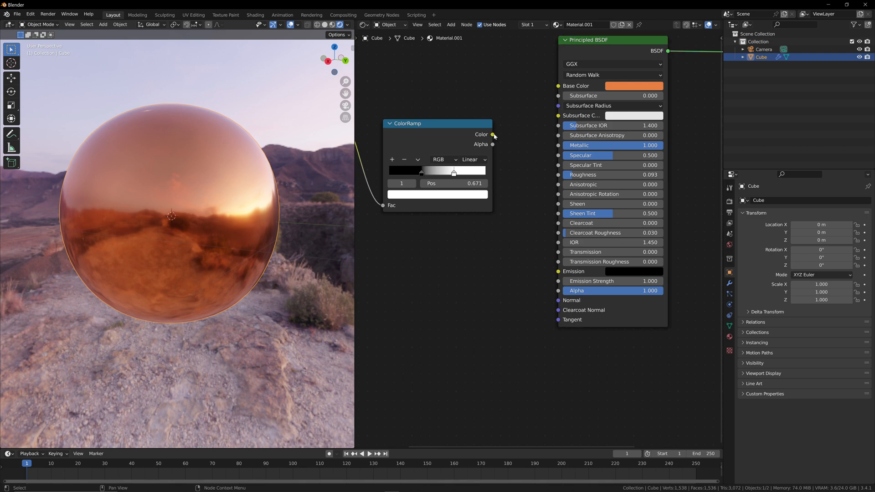
scroll(510, 158, down, 3)
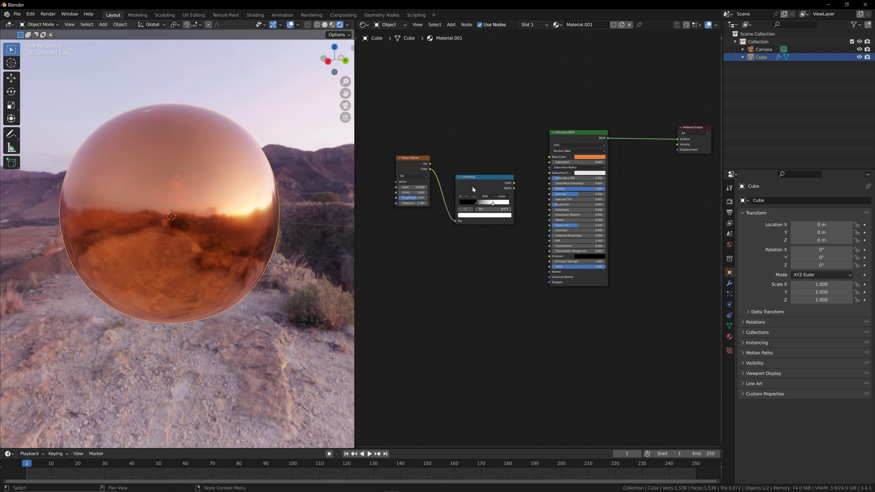
scroll(472, 189, up, 1)
scroll(622, 144, down, 1)
drag(592, 136, 600, 139)
drag(700, 143, 699, 144)
drag(411, 161, 398, 174)
drag(470, 176, 559, 204)
scroll(504, 179, up, 1)
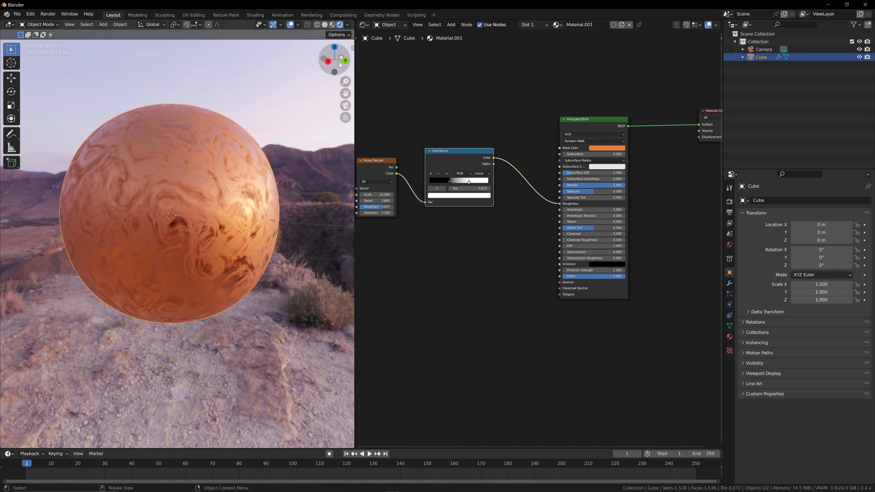
Inspect the roughness pattern around the sphere and set the Noise Texture's Scale to 9.200 and Detail to 2.300.
drag(336, 78, 314, 76)
middle_drag(183, 228, 157, 206)
scroll(219, 211, up, 2)
scroll(225, 203, down, 2)
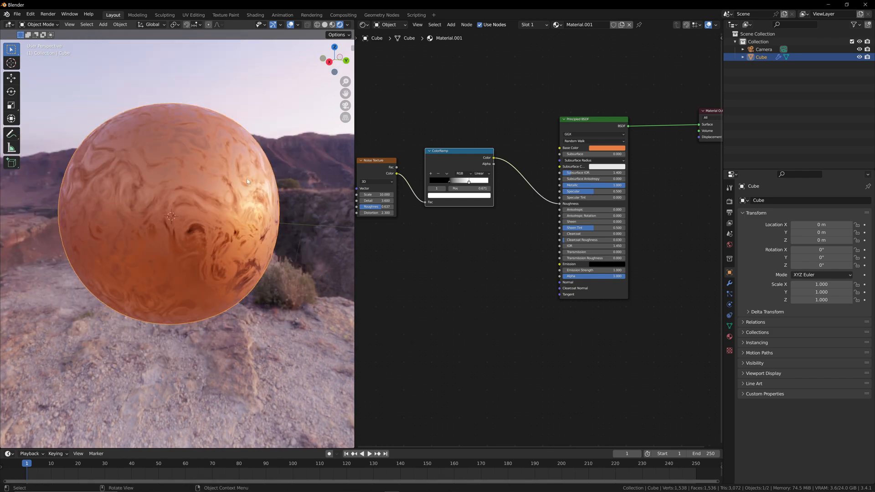
scroll(427, 201, up, 1)
middle_drag(364, 202, 437, 222)
scroll(427, 201, up, 6)
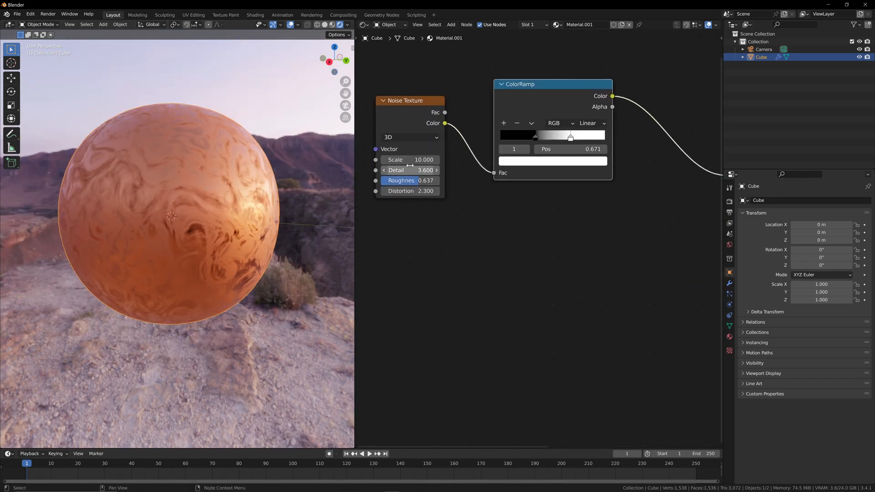
mouse_move(408, 160)
mouse_down()
mouse_move(386, 160)
mouse_move(427, 171)
mouse_move(408, 170)
mouse_move(411, 160)
mouse_up()
scroll(543, 244, down, 3)
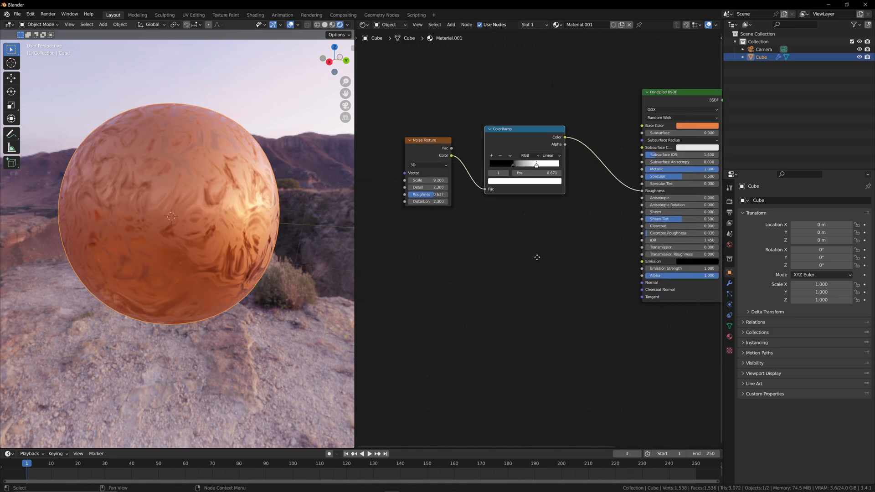
scroll(517, 237, down, 1)
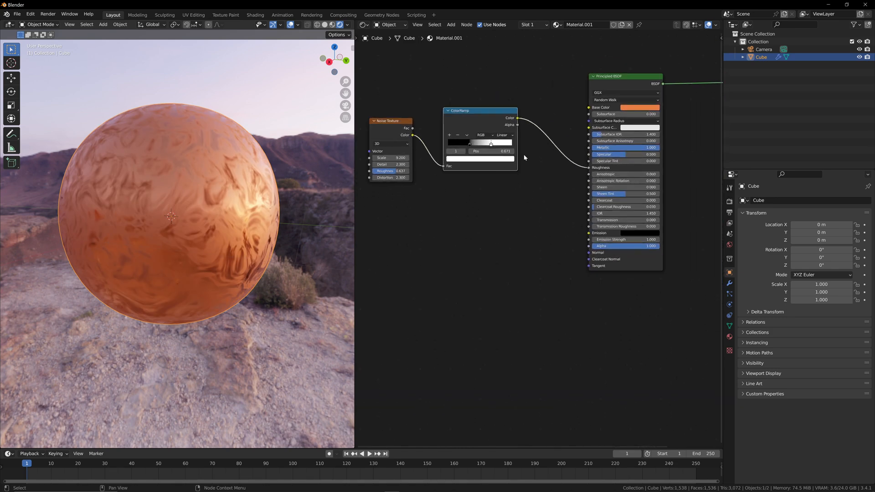
middle_drag(524, 156, 523, 167)
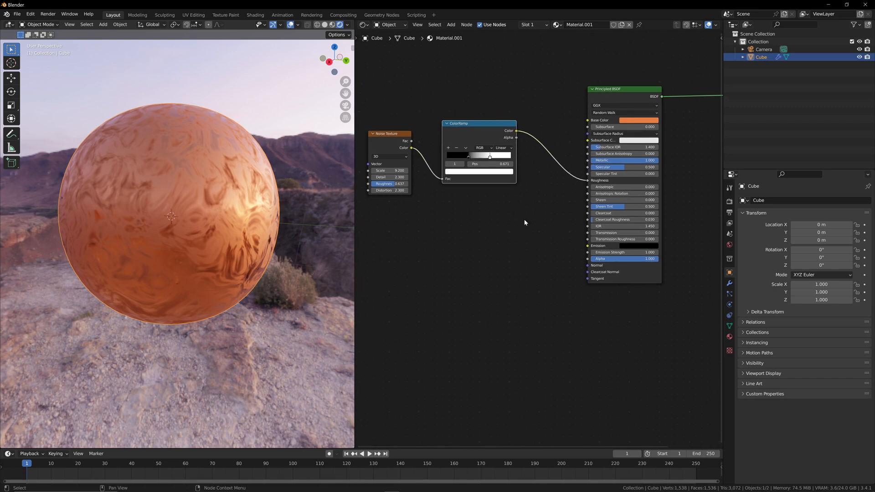
Widen the node editor and spread out the nodes, leaving a large gap between the ColorRamp and the Principled BSDF.
scroll(525, 223, down, 3)
middle_drag(524, 222, 573, 216)
drag(499, 168, 406, 188)
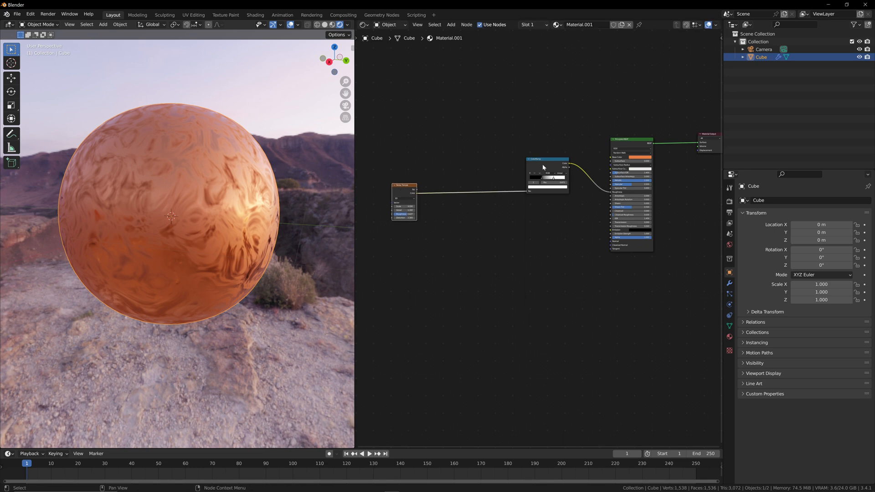
drag(542, 167, 466, 179)
middle_drag(547, 202, 526, 198)
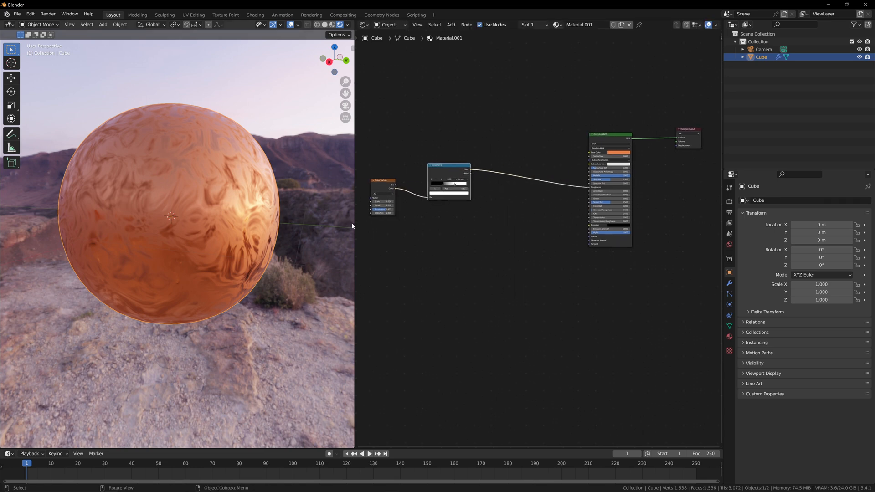
drag(352, 225, 333, 225)
drag(680, 142, 691, 140)
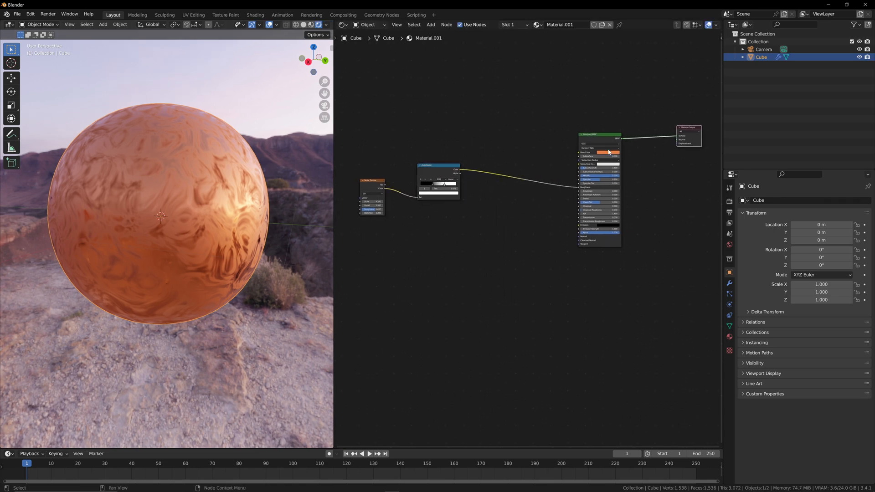
drag(592, 137, 613, 135)
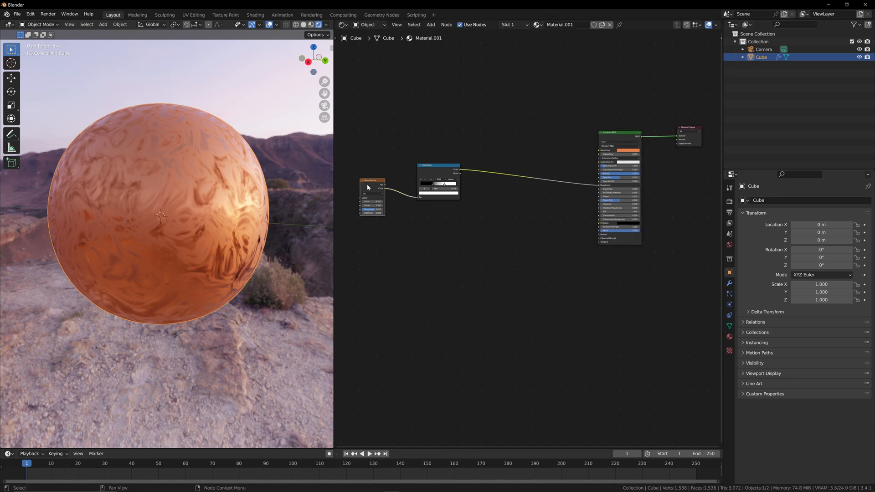
drag(363, 186, 358, 180)
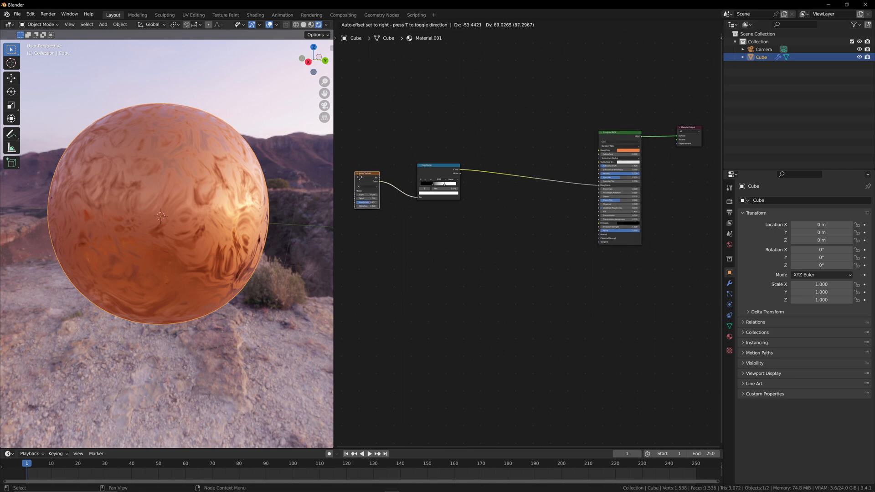
drag(443, 172, 429, 162)
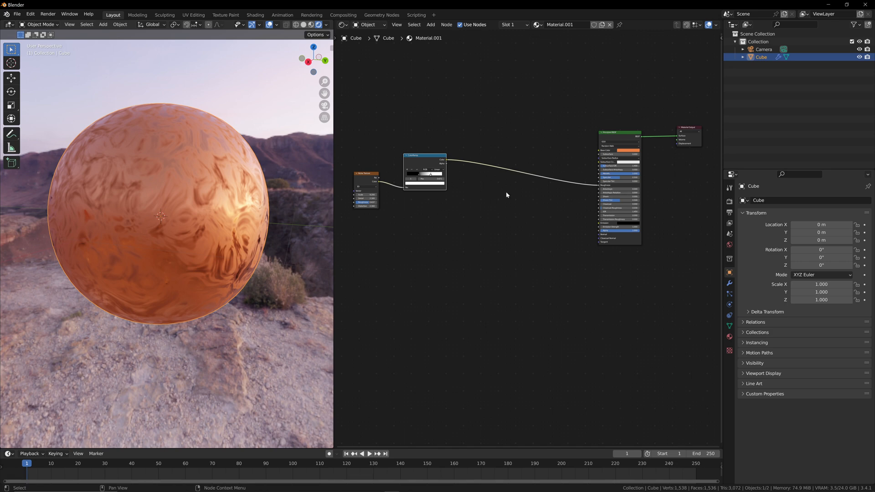
Check the sphere's reflections from other angles and insert a second ColorRamp on the link between the first ColorRamp and Roughness.
drag(315, 63, 328, 59)
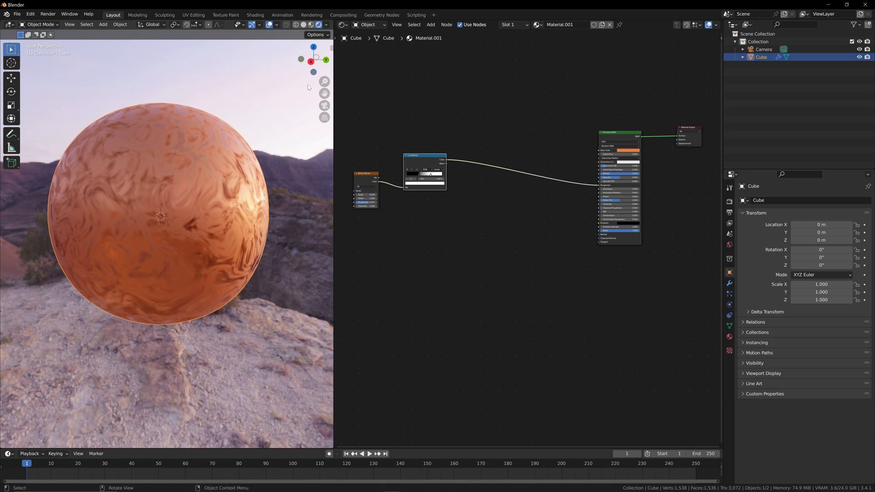
mouse_move(314, 62)
mouse_down()
mouse_move(301, 61)
mouse_move(321, 65)
mouse_up()
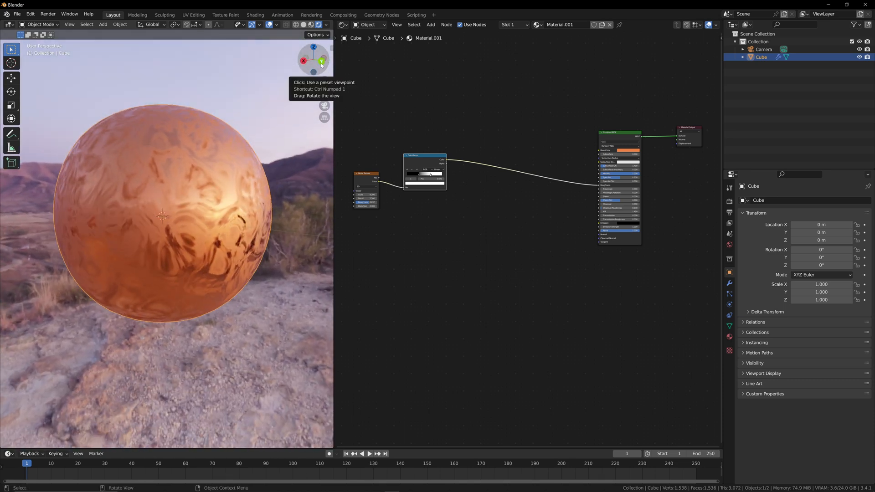
click(505, 203)
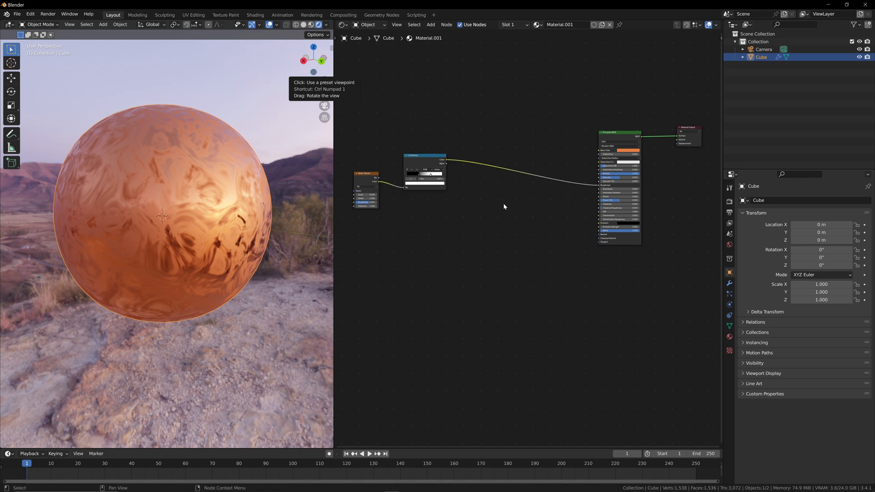
key(shift+a)
click(503, 203)
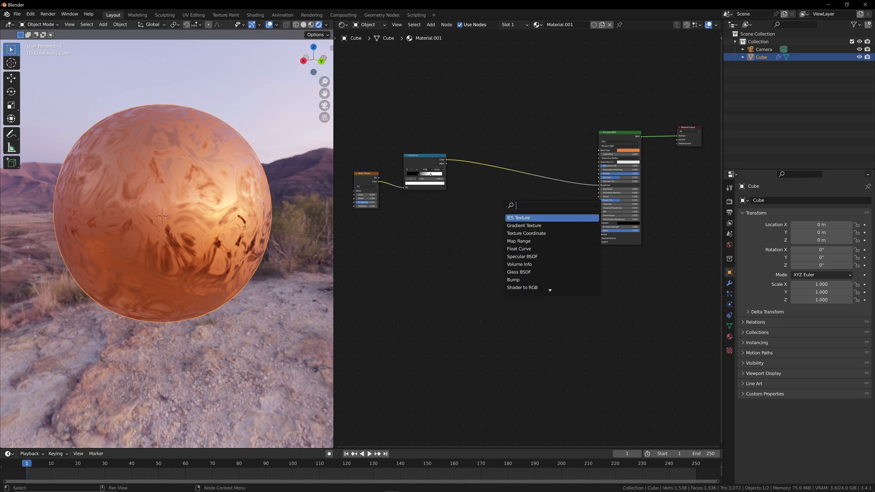
text(ramp)
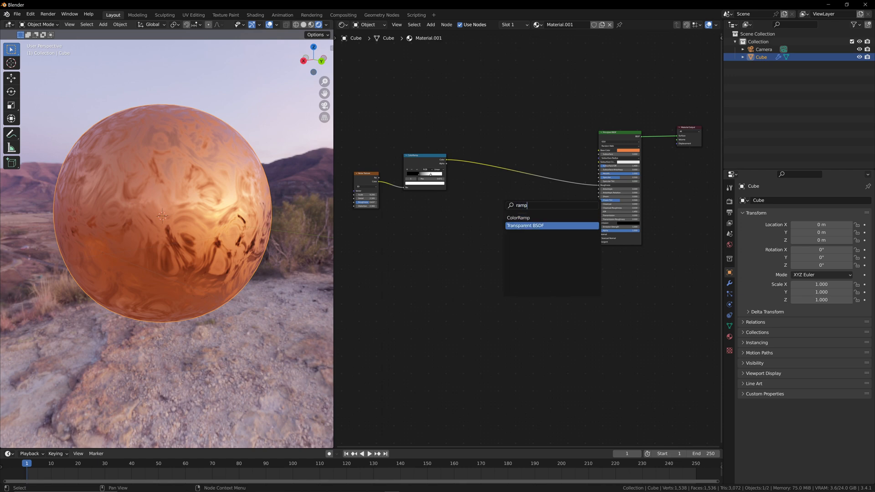
click(534, 217)
click(529, 176)
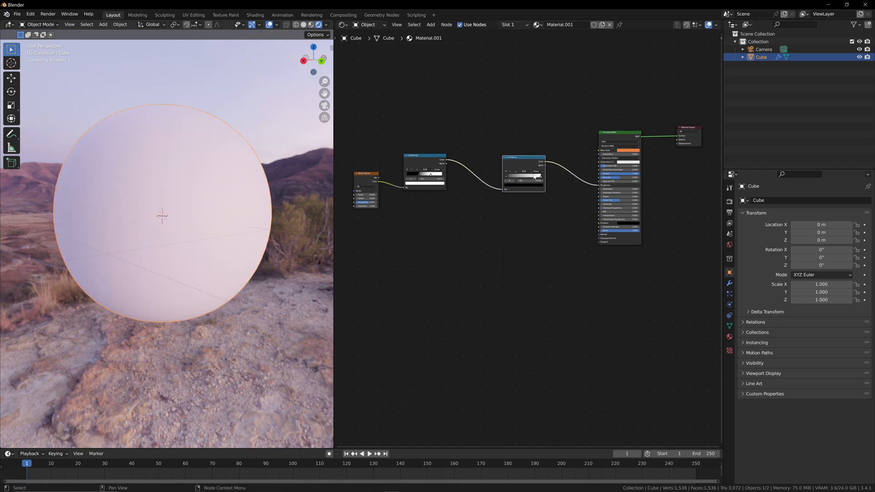
scroll(522, 187, up, 4)
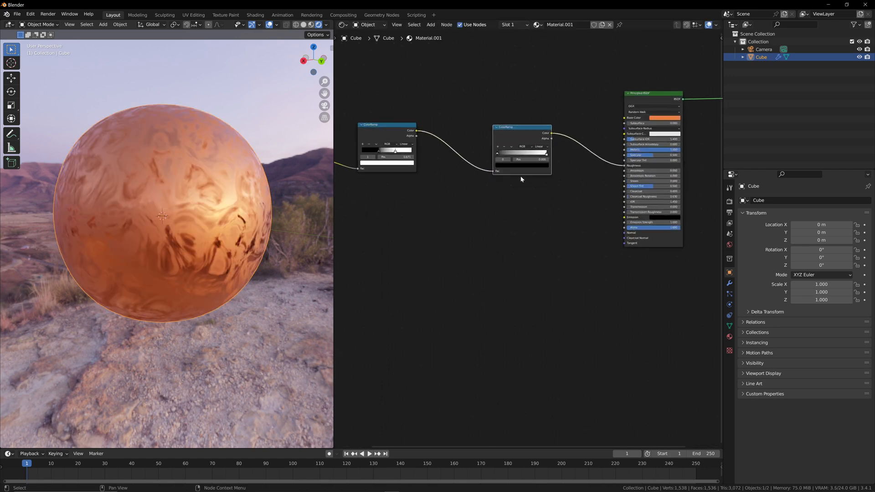
Reverse the second ColorRamp's gradient, placing the white stop near the start and the black stop at position 1.000.
middle_drag(480, 184, 493, 184)
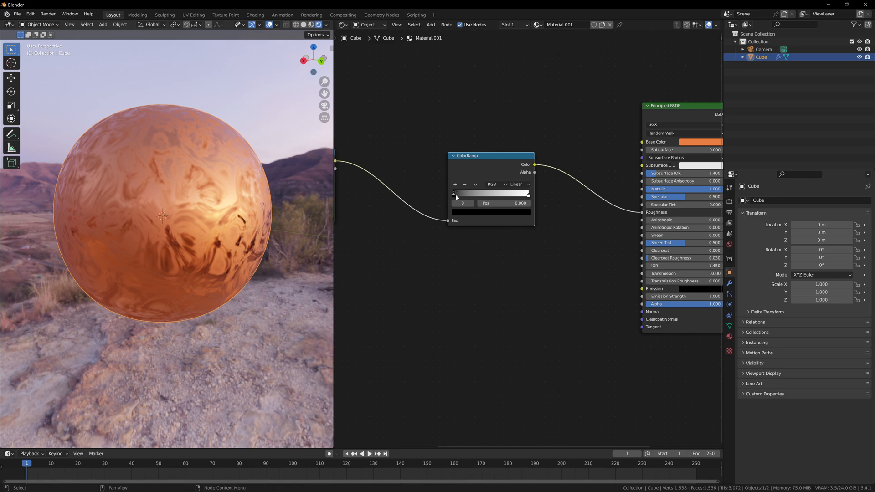
drag(454, 196, 543, 196)
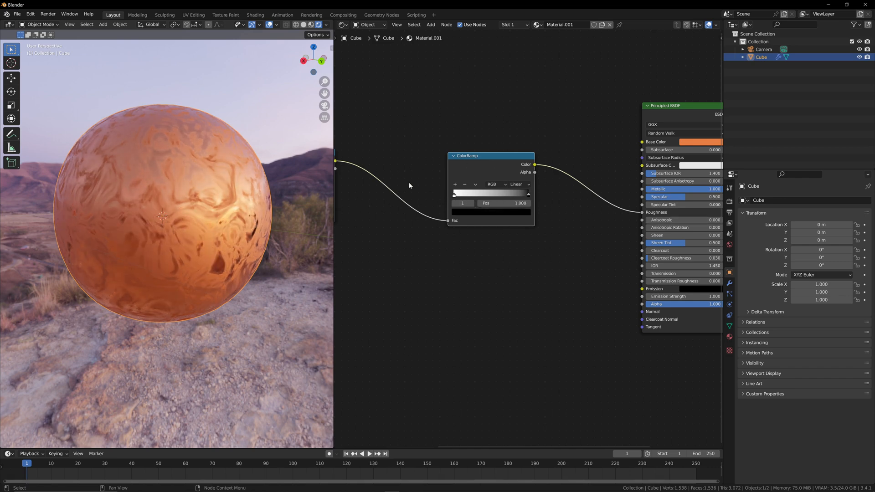
scroll(410, 186, down, 1)
middle_drag(423, 195, 492, 187)
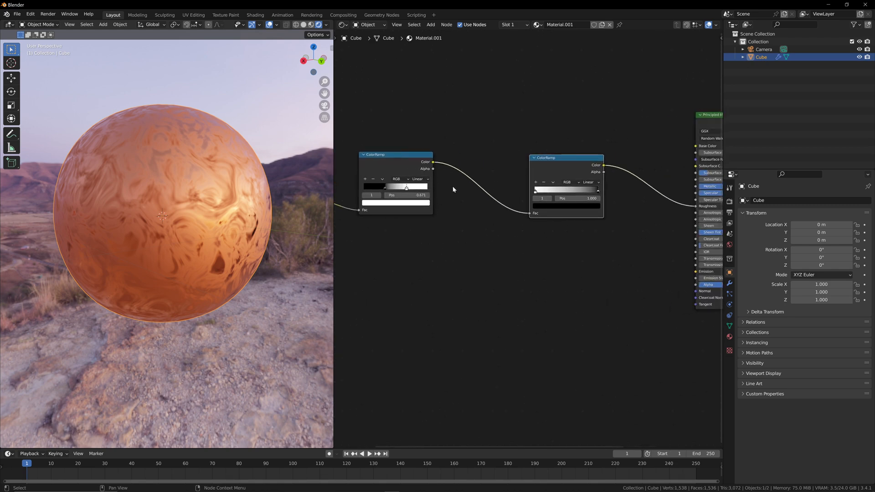
Set the second ColorRamp's black stop to position 0.728 and its white stop to 0.000.
scroll(570, 196, down, 3)
scroll(569, 186, up, 9)
scroll(569, 184, down, 1)
middle_drag(570, 185, 518, 199)
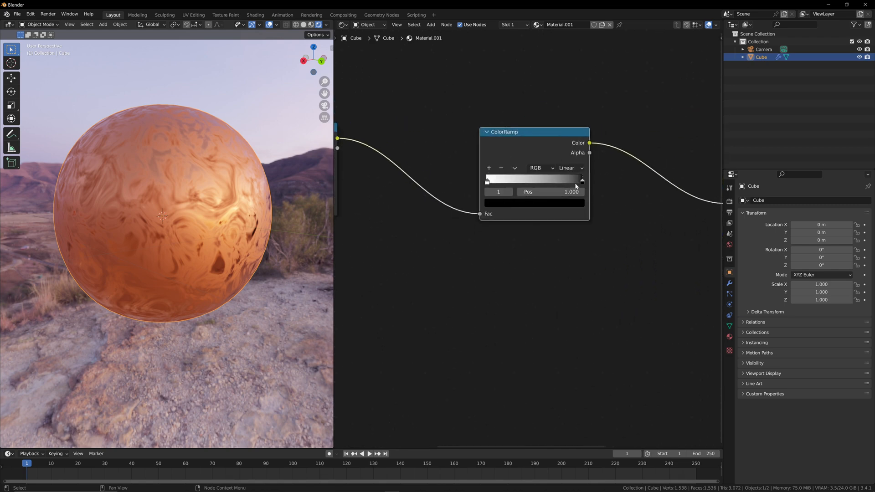
drag(578, 182, 555, 187)
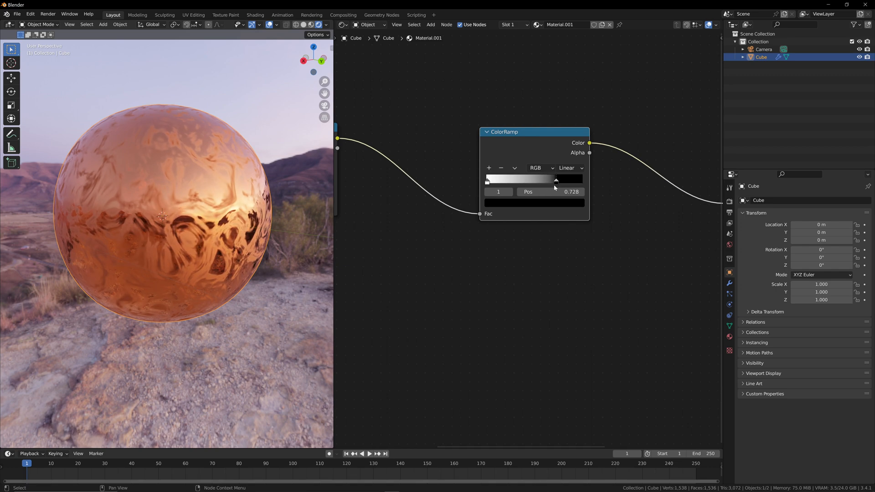
mouse_move(487, 183)
mouse_down()
mouse_move(527, 183)
mouse_move(475, 185)
mouse_up()
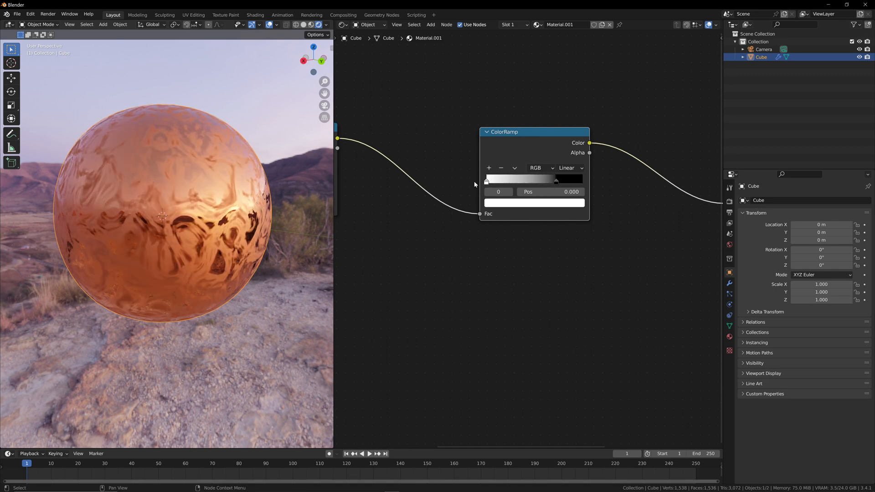
Add a middle stop to the second ColorRamp at position 0.206 and check the sphere's reflections from another angle.
click(489, 169)
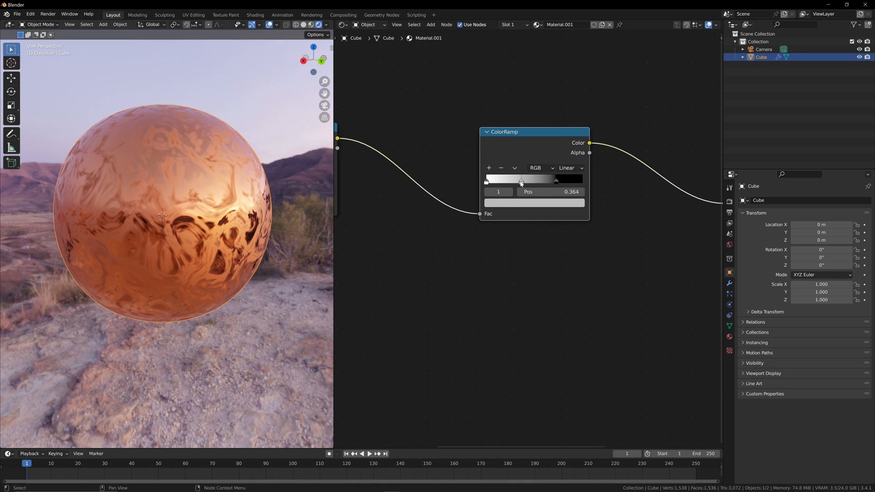
drag(521, 182, 505, 183)
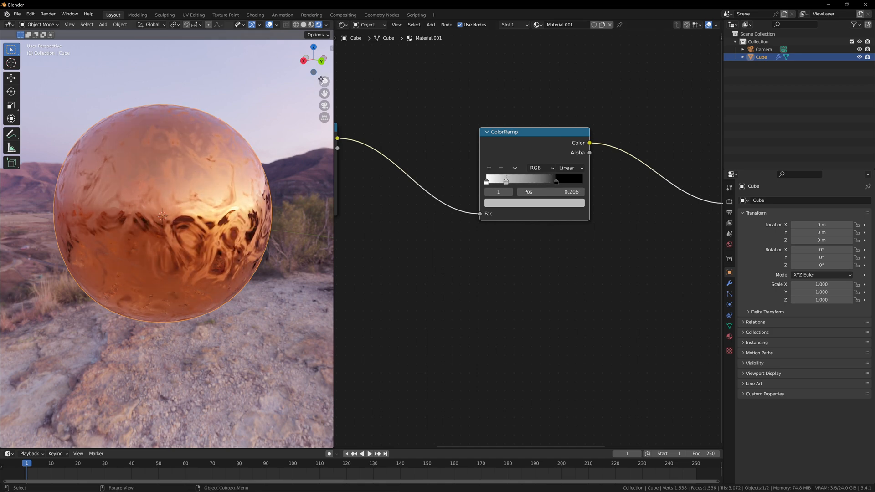
mouse_move(313, 59)
mouse_down()
mouse_move(346, 60)
mouse_move(252, 60)
mouse_up()
Search the available shader nodes for a curves node to add to the material.
scroll(537, 236, down, 4)
scroll(583, 234, down, 3)
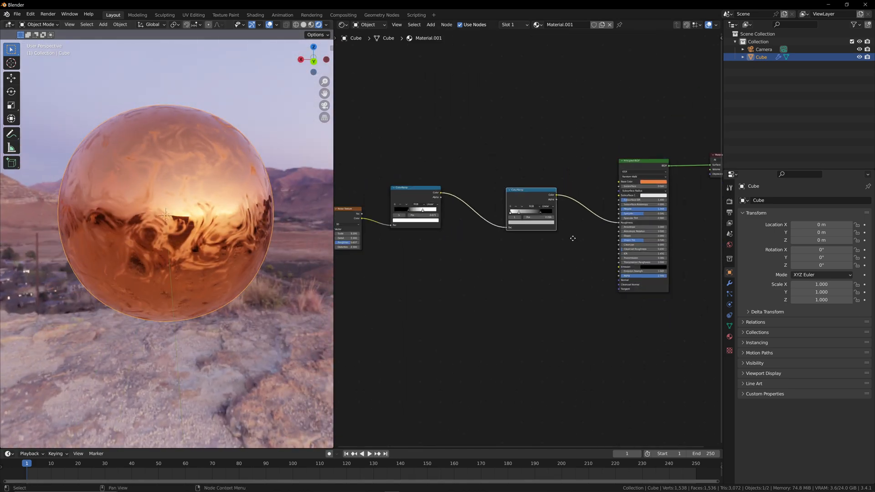
key(shift+a)
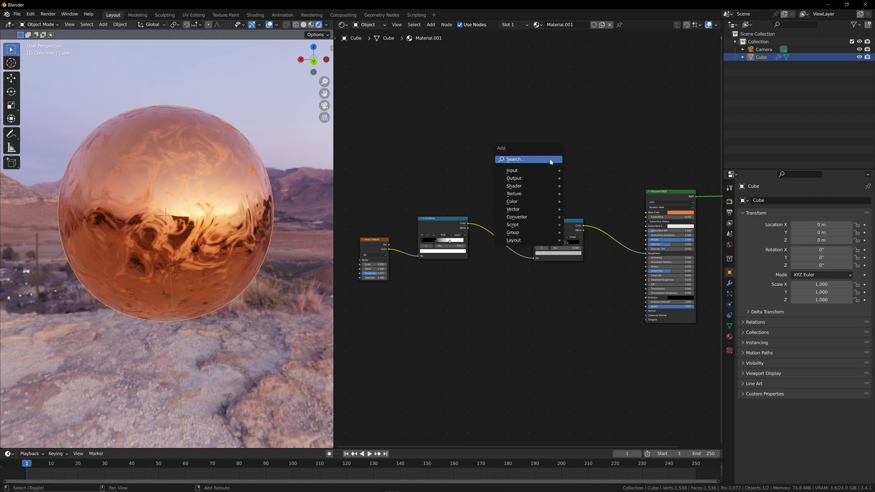
click(550, 163)
text(curb)
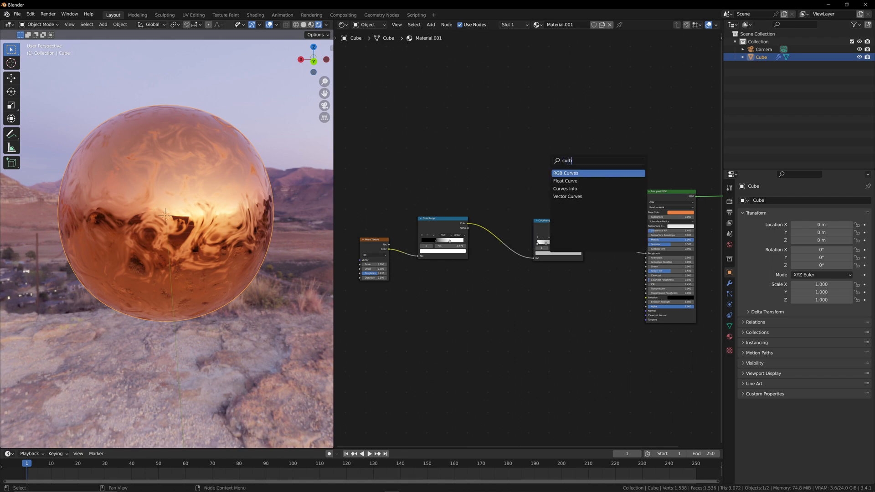
Add an RGB Curves node and connect it between the first ColorRamp's Color output and the Principled BSDF's Metallic input.
key(Return)
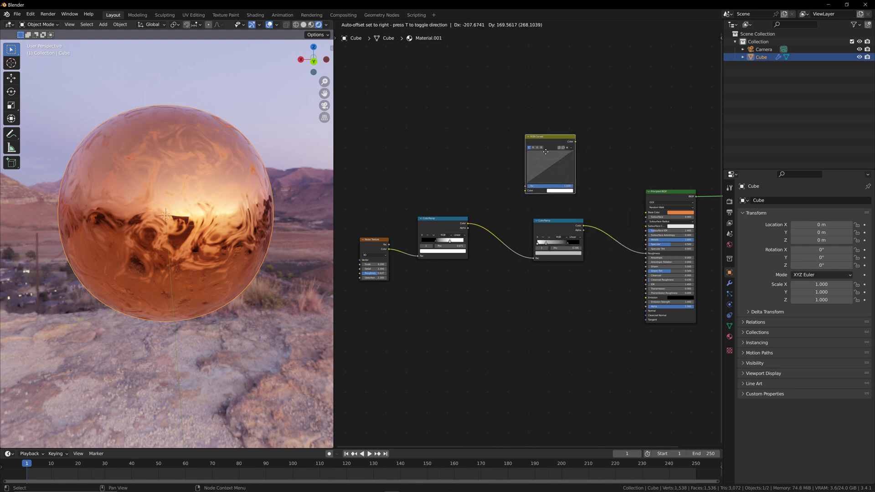
click(578, 172)
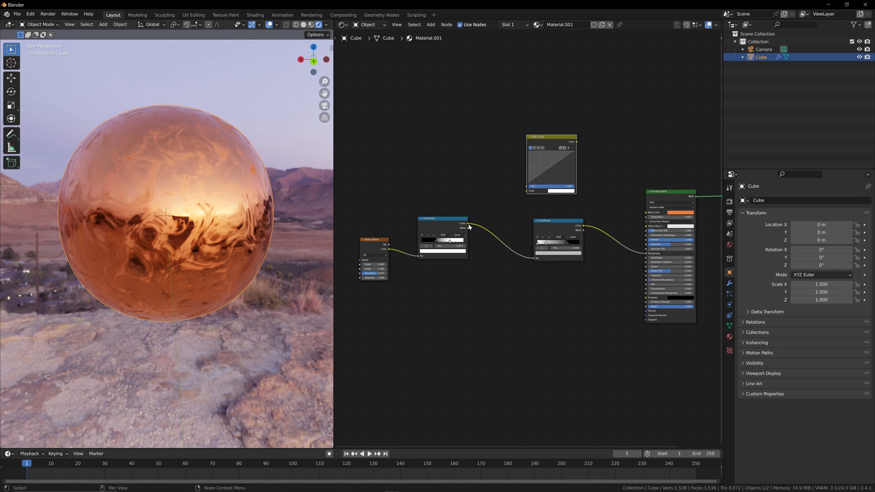
drag(468, 223, 527, 191)
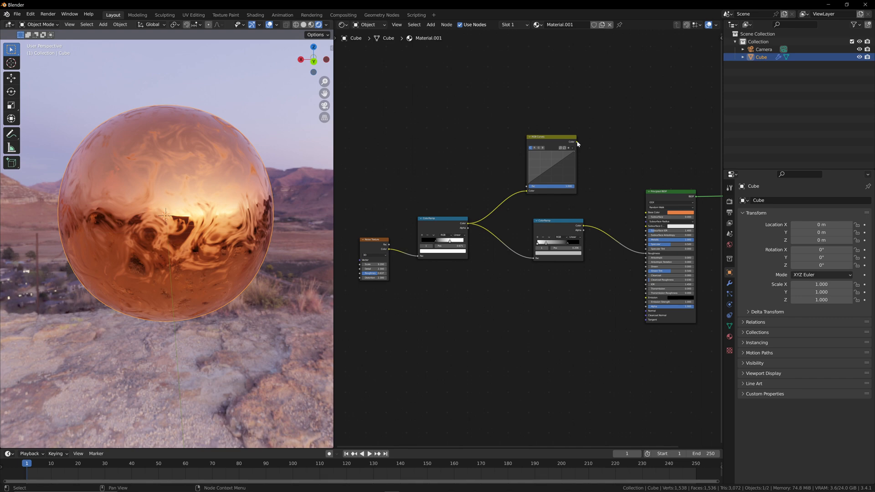
drag(576, 143, 643, 239)
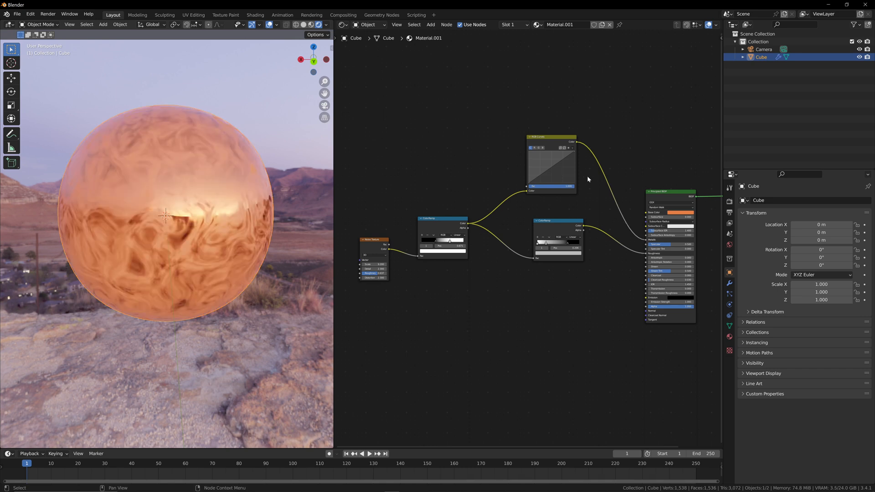
Bend the RGB Curves curve upward with a single control point at about 0.30, 0.86.
middle_drag(583, 204, 550, 207)
scroll(593, 204, up, 2)
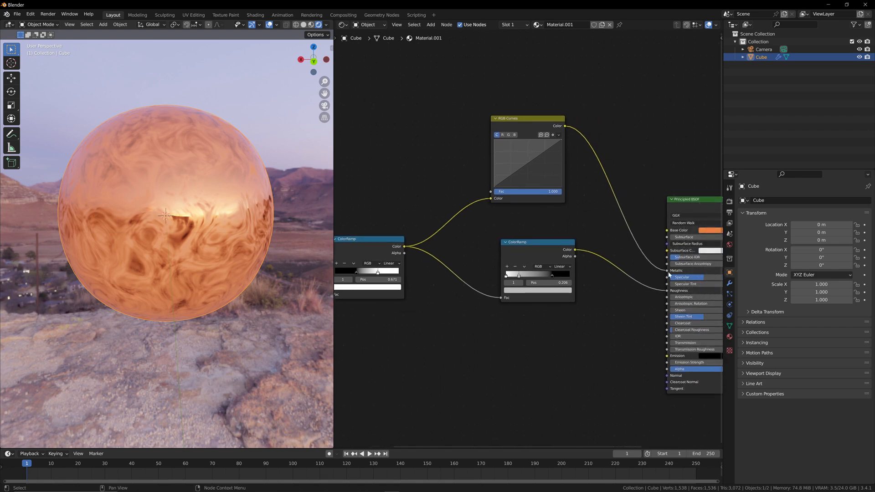
middle_drag(407, 239, 416, 231)
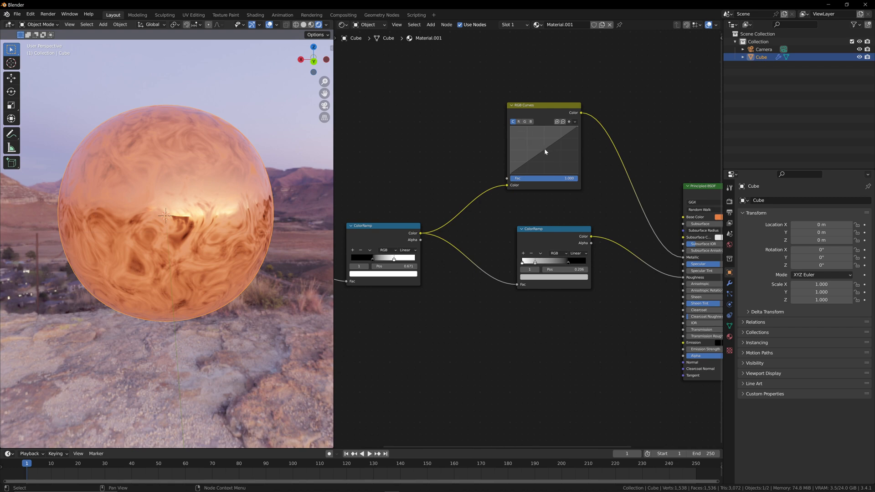
drag(544, 149, 561, 161)
scroll(605, 166, down, 1)
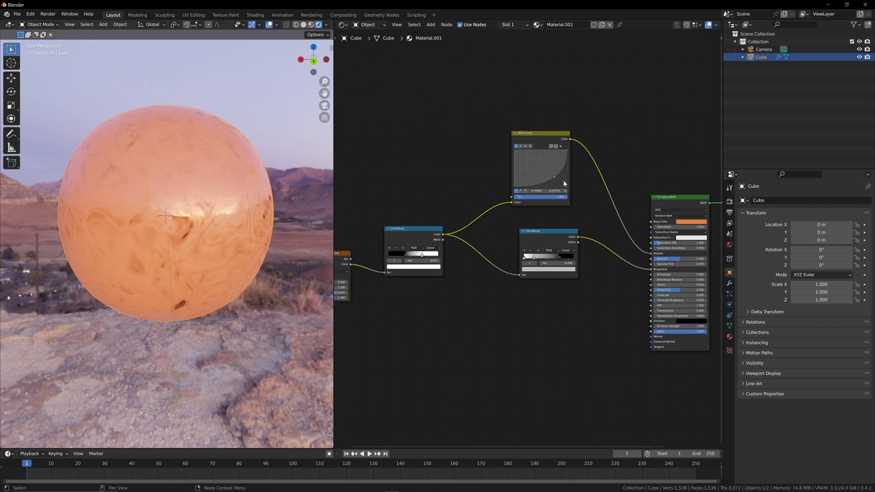
scroll(564, 183, up, 2)
mouse_move(563, 156)
mouse_down()
mouse_move(526, 128)
mouse_move(568, 160)
mouse_move(529, 124)
mouse_up()
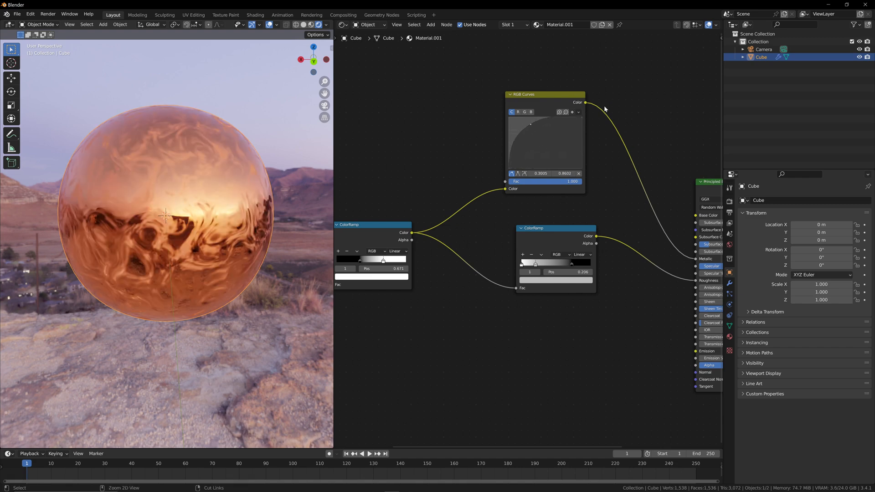
Preview the RGB Curves output on the sphere and lower the curve's control point slightly.
ctrl+shift+click(534, 97)
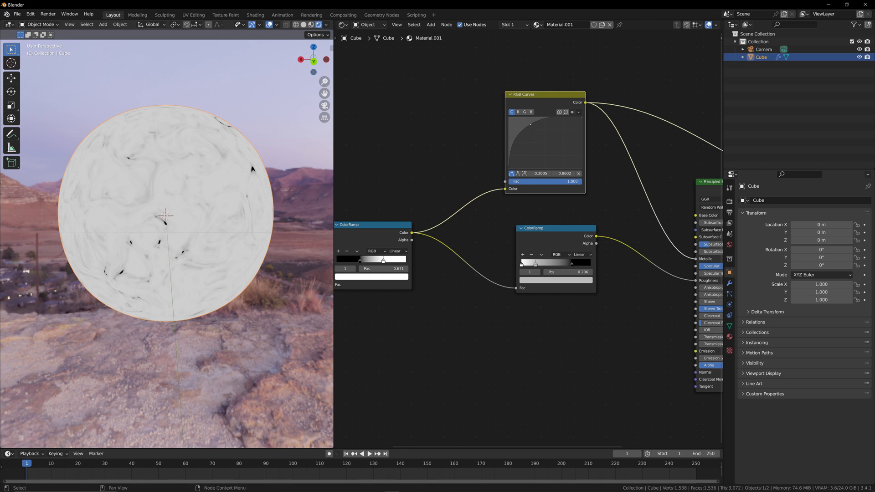
mouse_move(531, 124)
mouse_down()
mouse_move(572, 158)
mouse_move(529, 126)
mouse_up()
scroll(562, 161, down, 4)
middle_drag(585, 151, 515, 150)
middle_drag(556, 178, 544, 172)
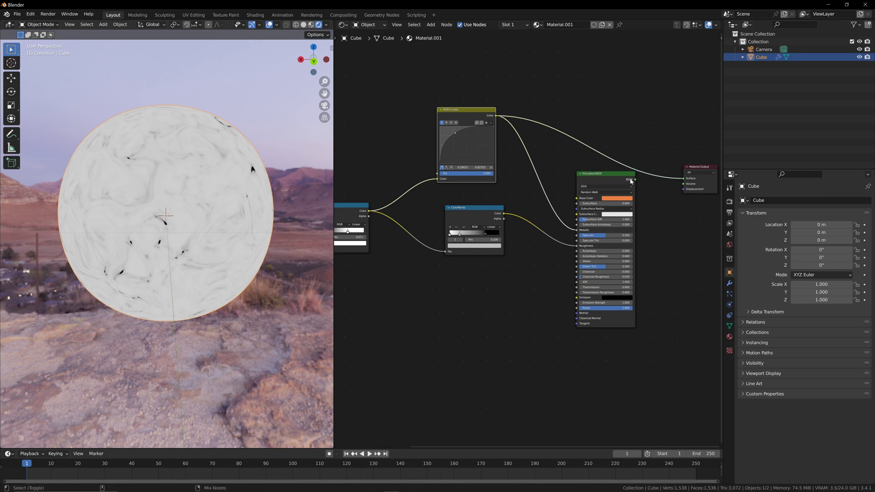
Reconnect the Principled BSDF to the Material Output's Surface input.
ctrl+shift+click(630, 180)
drag(313, 59, 322, 64)
scroll(492, 187, down, 1)
middle_drag(493, 189, 573, 171)
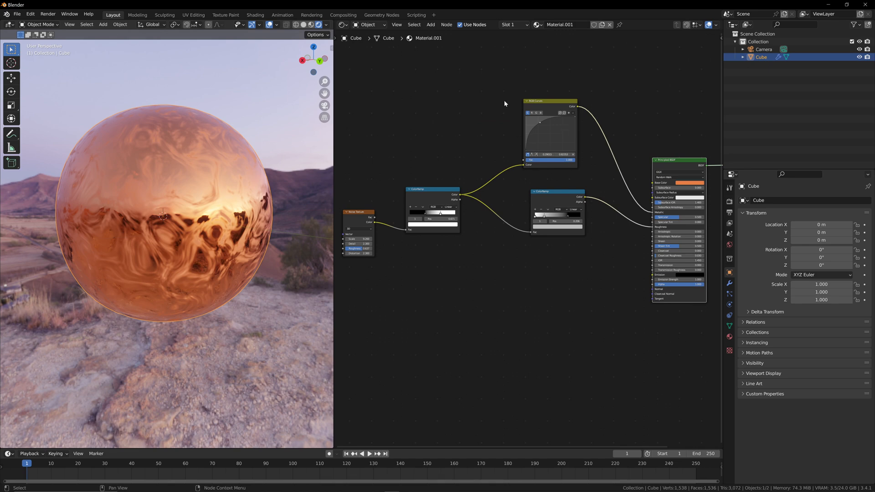
Fine-tune the first ColorRamp's stops, with the black stop at 0.363, and nudge the second ColorRamp node into place.
middle_drag(442, 172, 452, 156)
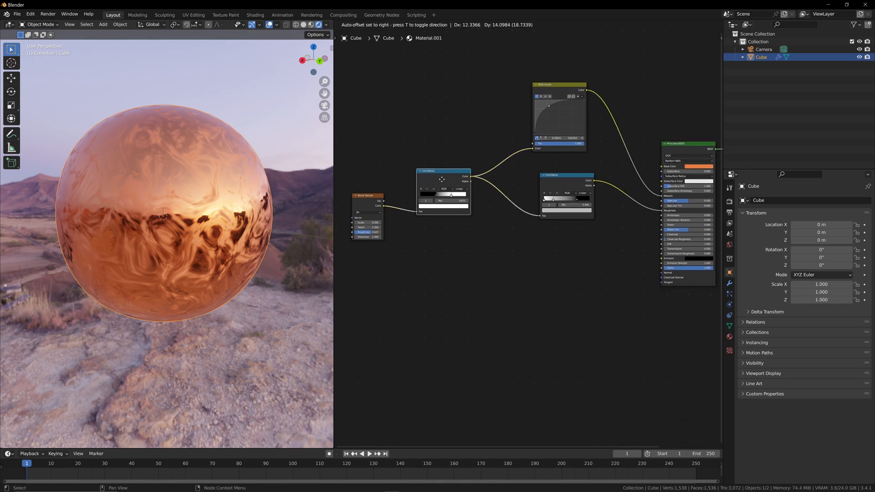
click(436, 197)
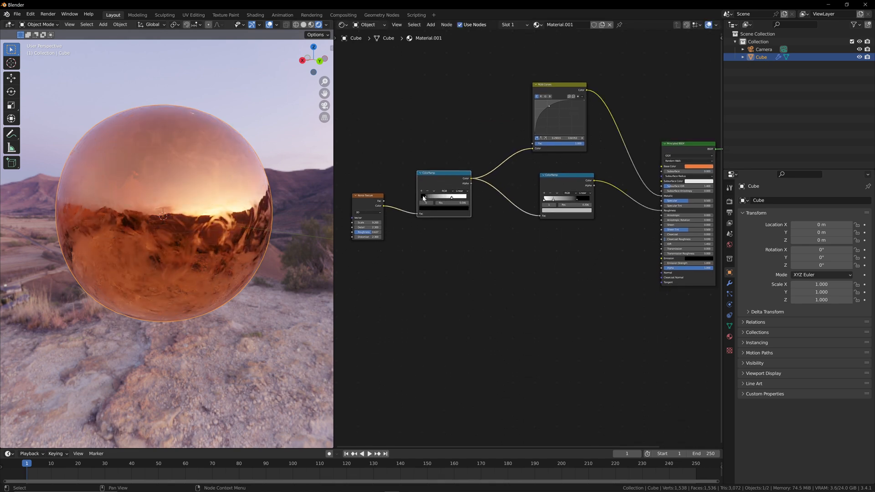
click(452, 198)
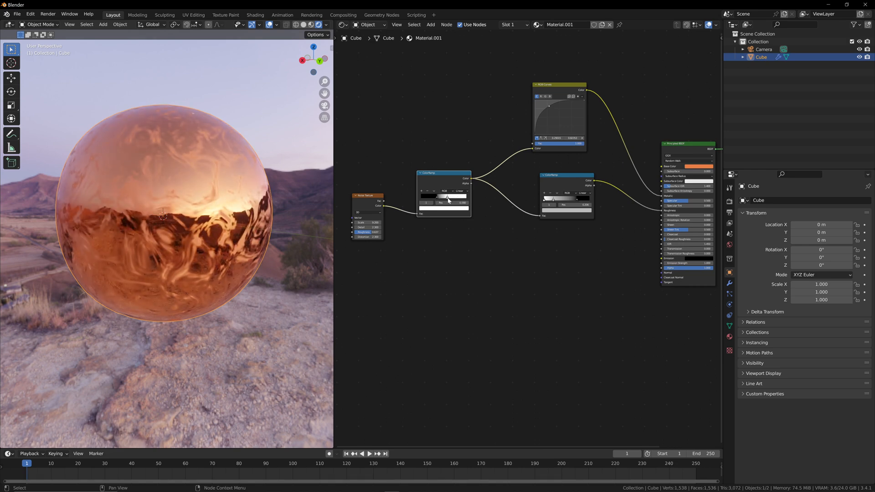
drag(436, 199, 439, 201)
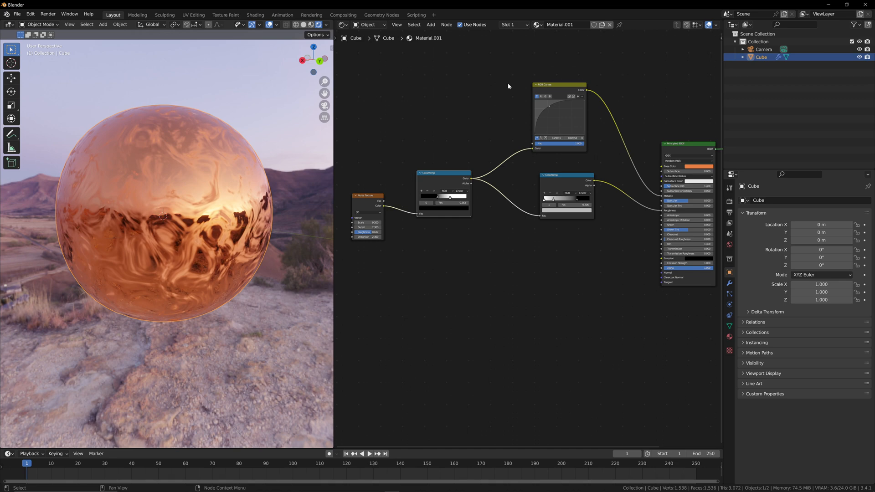
drag(560, 184, 551, 181)
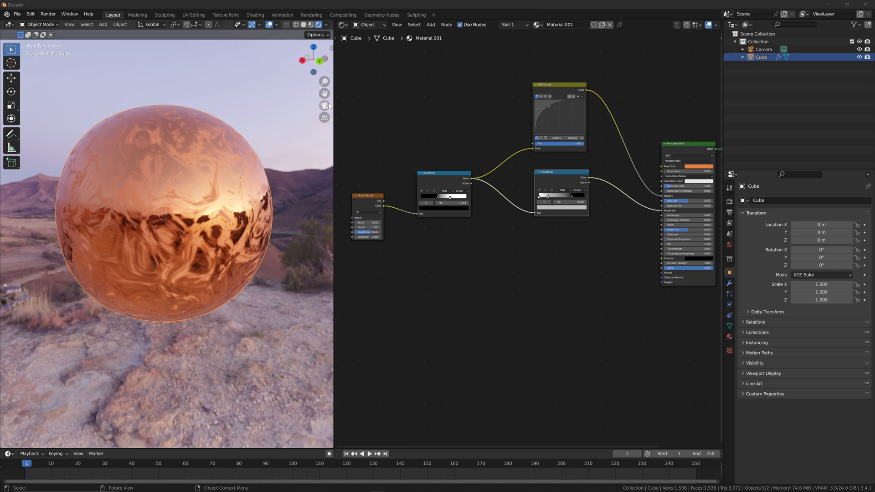
Add Texture Coordinate and Mapping nodes that feed the Noise Texture's Vector input.
scroll(373, 291, up, 1)
middle_drag(415, 283, 511, 285)
scroll(469, 228, up, 2)
scroll(471, 232, up, 3)
middle_drag(487, 233, 537, 238)
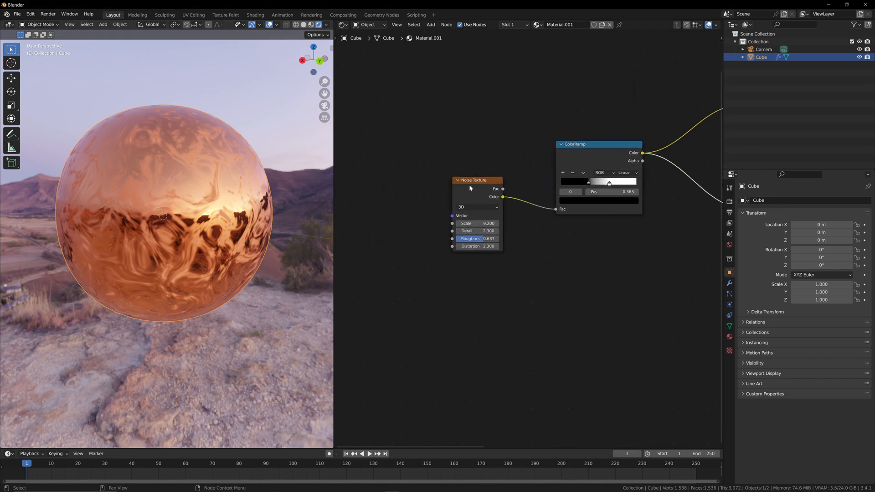
drag(475, 193, 471, 187)
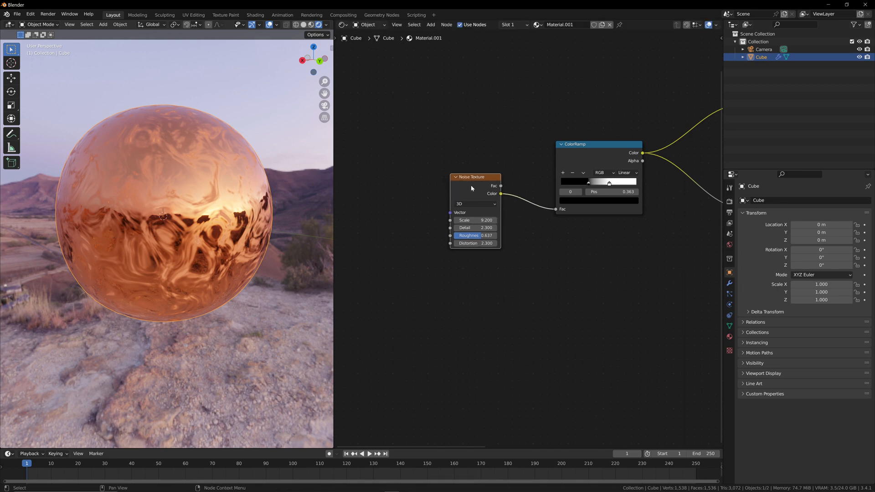
key(ctrl+t)
middle_drag(449, 278, 518, 267)
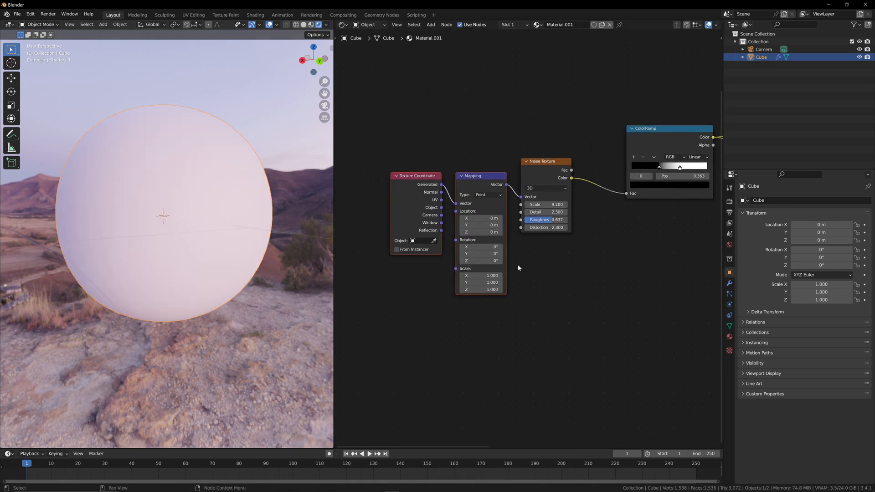
Try shifting the Mapping node's location and rotation, undo the changes, and reset the Y rotation to 0°.
scroll(520, 230, up, 2)
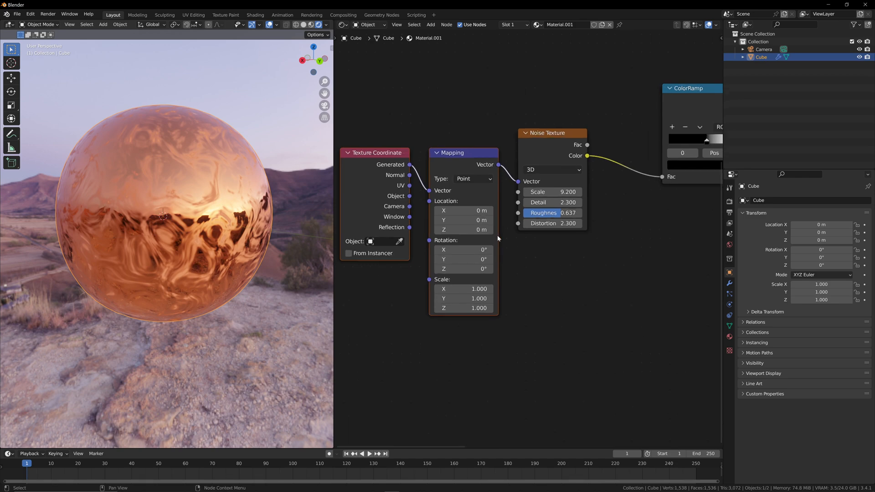
scroll(545, 252, up, 1)
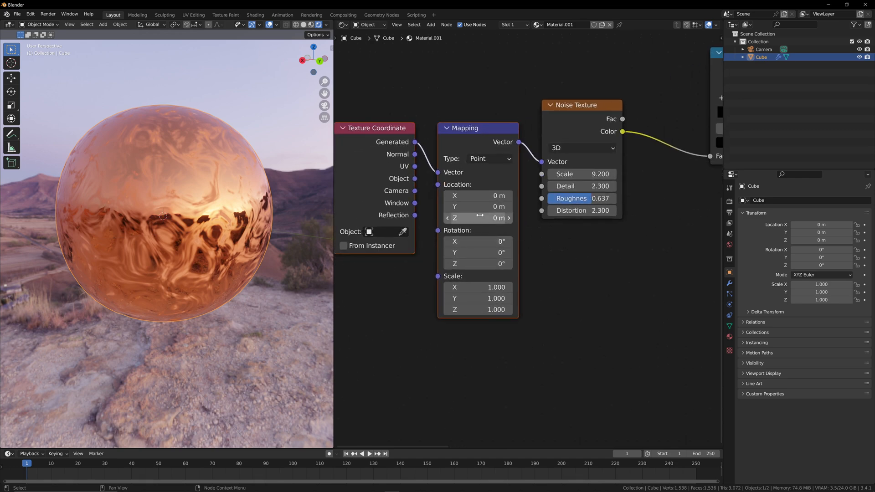
drag(471, 196, 530, 254)
key(ctrl+z)
key(ctrl+z)
key(ctrl+z)
double_click(495, 253)
text(0)
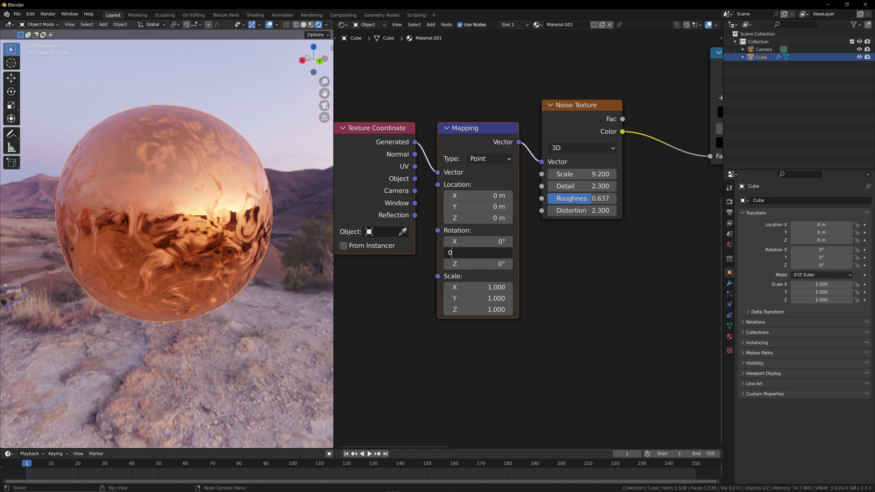
key(Return)
scroll(548, 282, down, 3)
scroll(547, 280, down, 5)
middle_drag(548, 275, 441, 270)
scroll(487, 243, down, 6)
scroll(531, 246, down, 2)
middle_drag(531, 246, 468, 237)
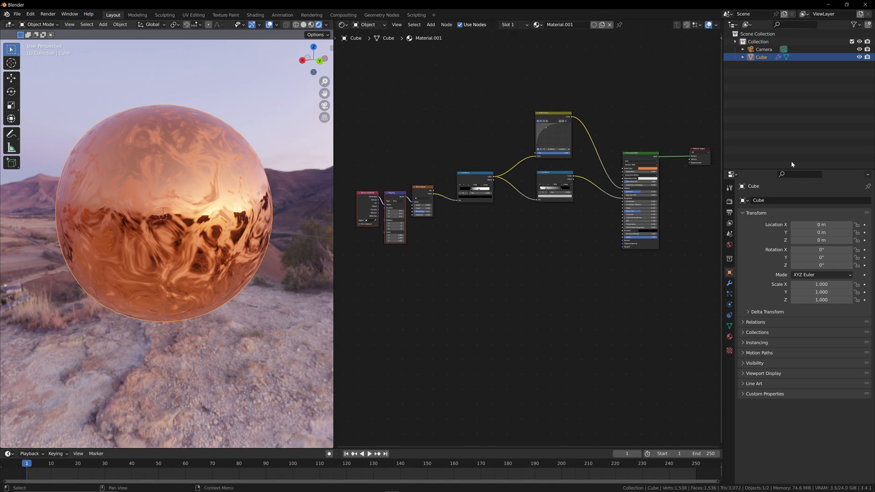
Check the Cycles render devices in the system preferences, then close the preferences.
click(30, 14)
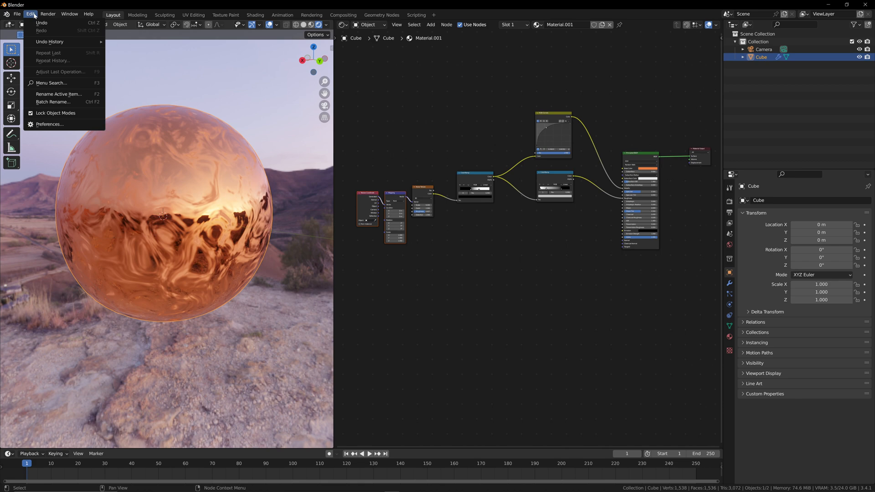
click(47, 125)
click(31, 130)
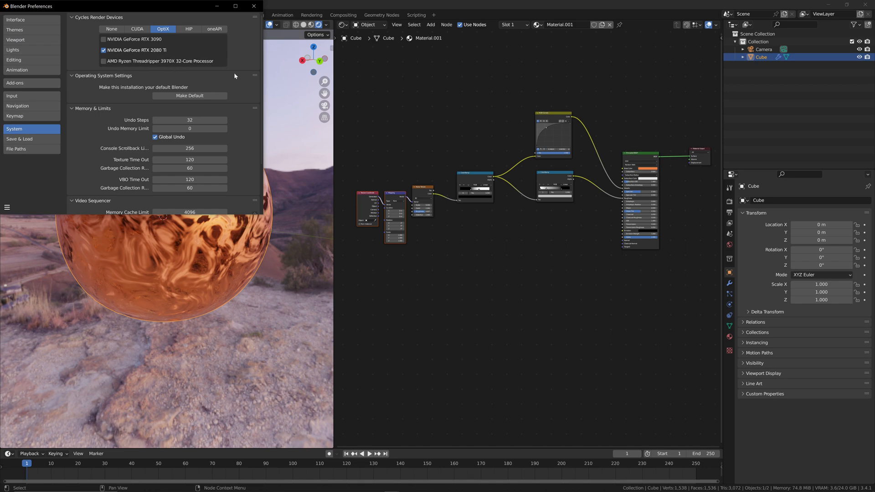
click(254, 6)
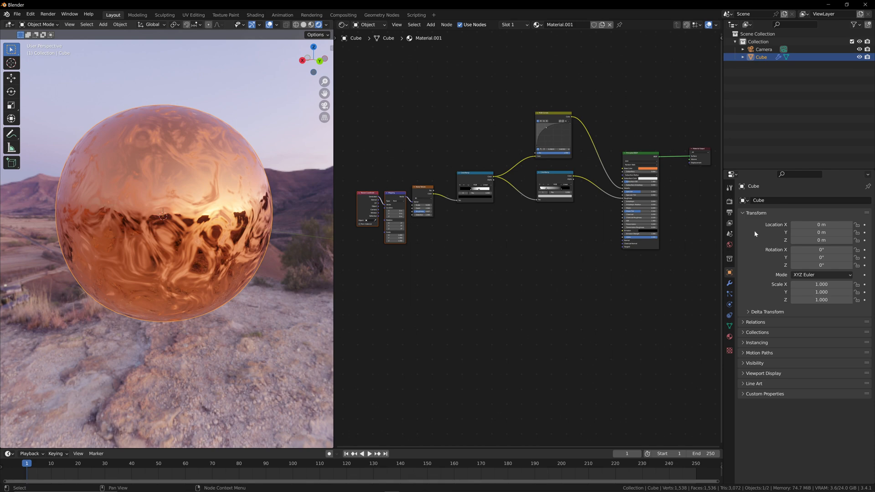
Switch the scene's render engine to Cycles and set its device to GPU Compute.
click(730, 204)
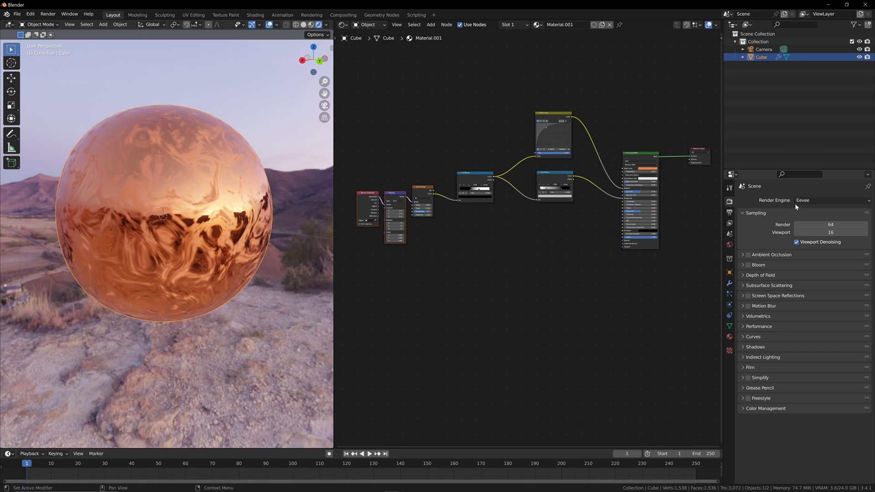
click(804, 200)
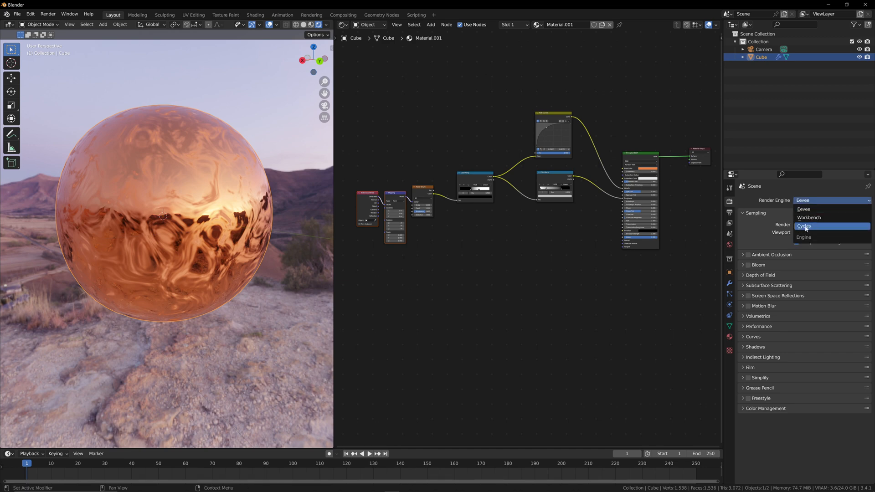
click(805, 226)
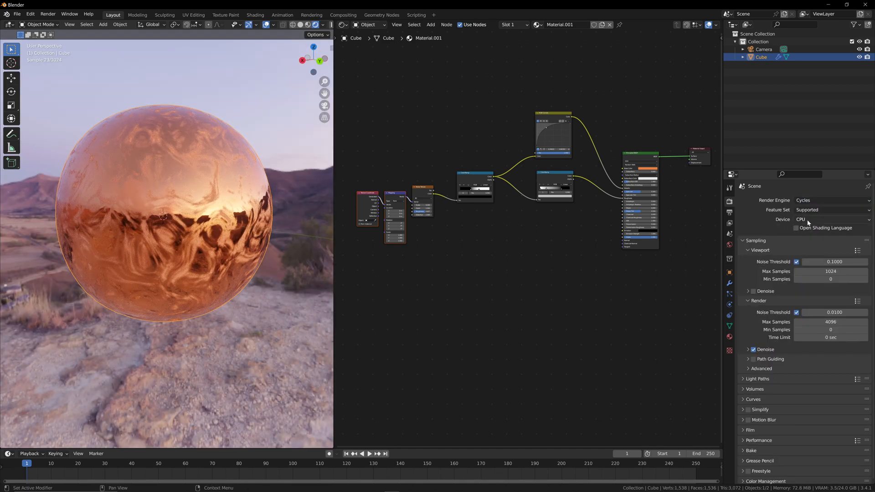
click(805, 220)
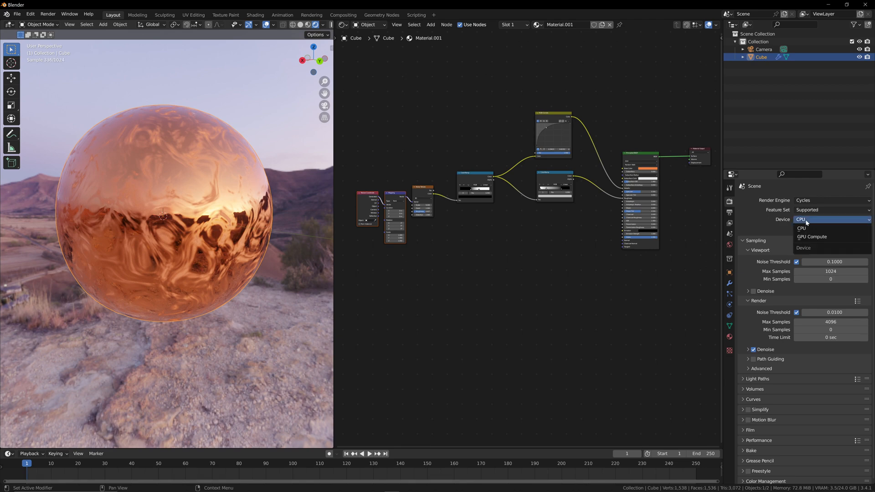
click(815, 237)
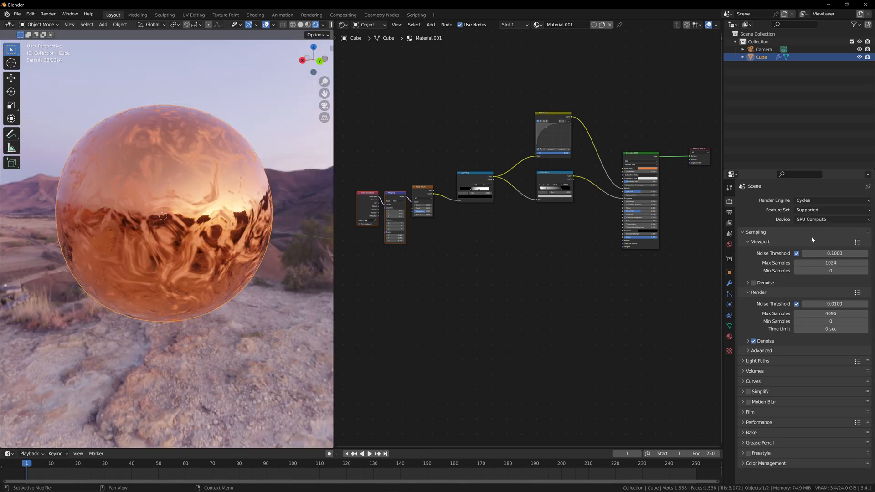
Examine the copper material on the sphere from several angles and the ColorRamp and RGB Curves connections in its node tree.
drag(324, 74, 332, 106)
scroll(237, 146, up, 1)
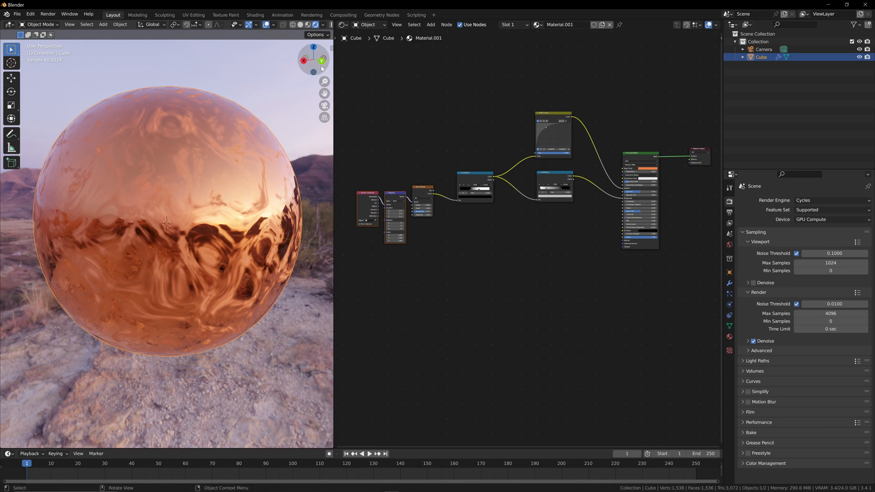
drag(321, 72, 328, 67)
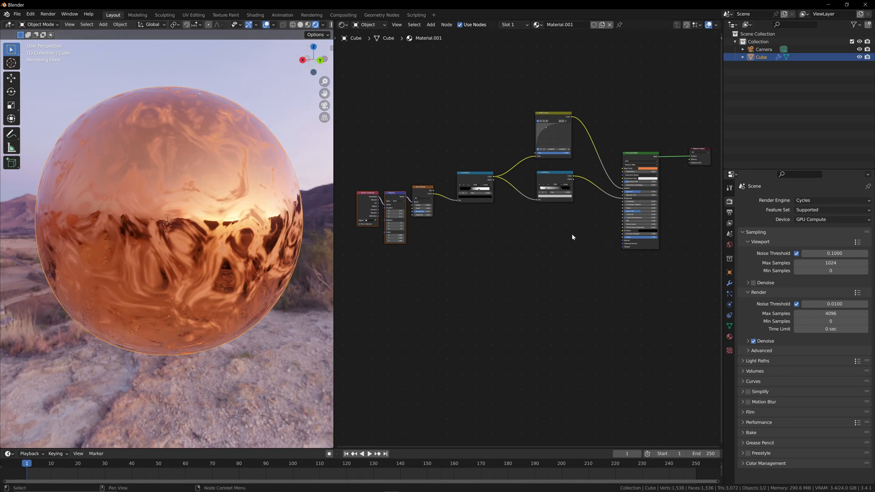
scroll(543, 267, up, 2)
scroll(546, 248, up, 1)
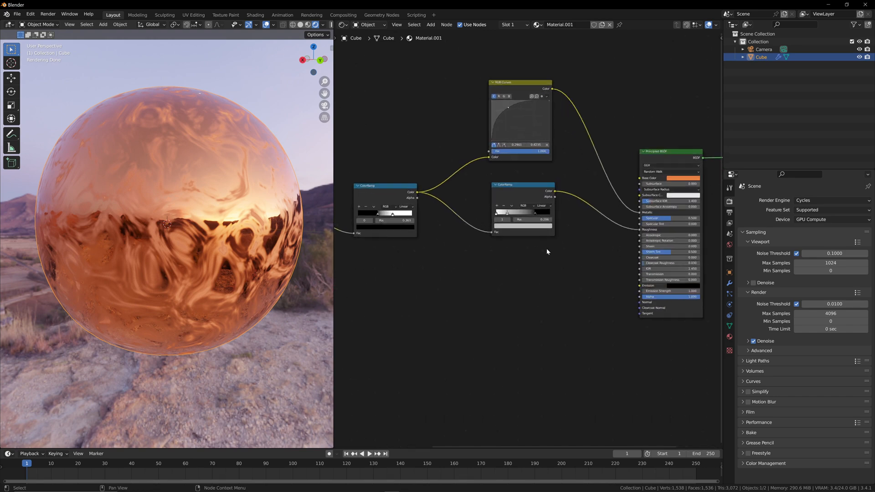
scroll(547, 249, up, 1)
middle_drag(550, 250, 542, 239)
middle_drag(475, 258, 511, 253)
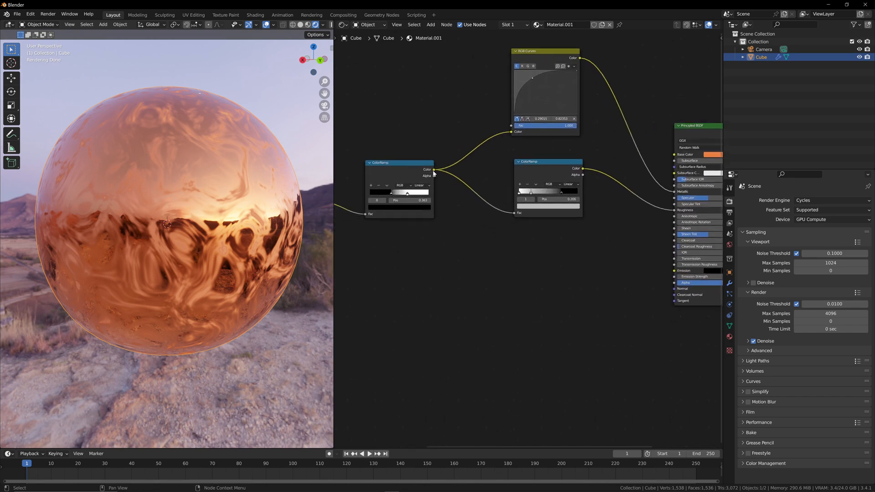
Connect the first ColorRamp's Color output to the Principled BSDF's Alpha input and check the sphere from another angle.
drag(434, 170, 673, 286)
middle_drag(578, 292, 524, 292)
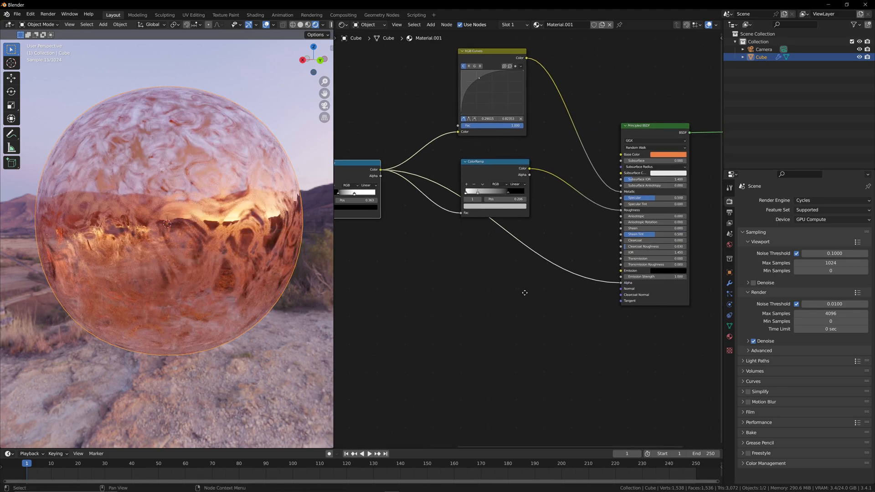
drag(315, 63, 270, 67)
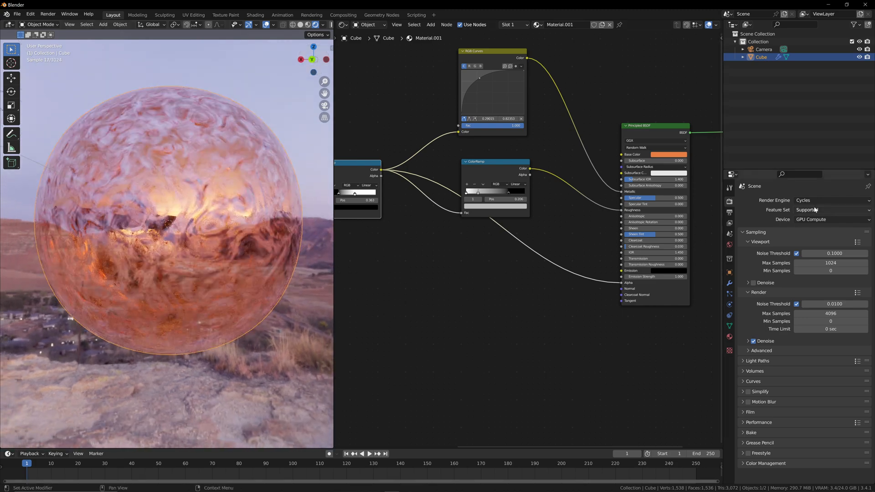
Switch the render engine to Eevee and inspect the sphere's transparency from several angles.
click(815, 200)
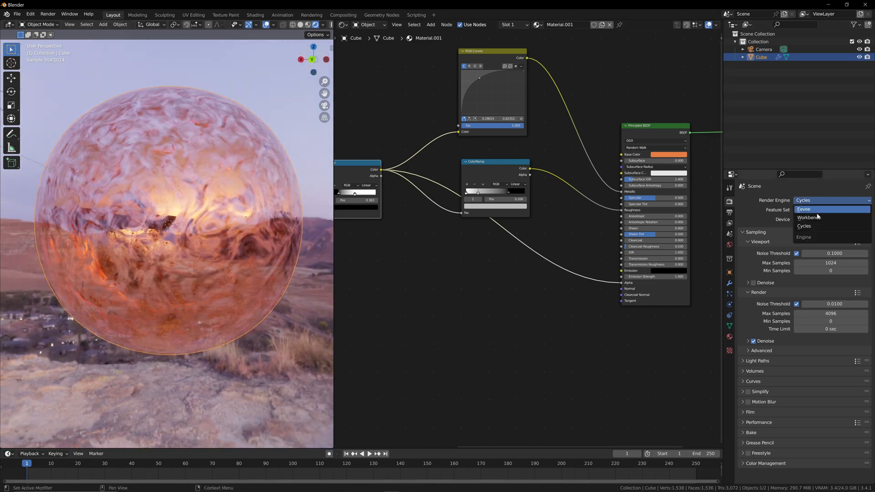
click(813, 210)
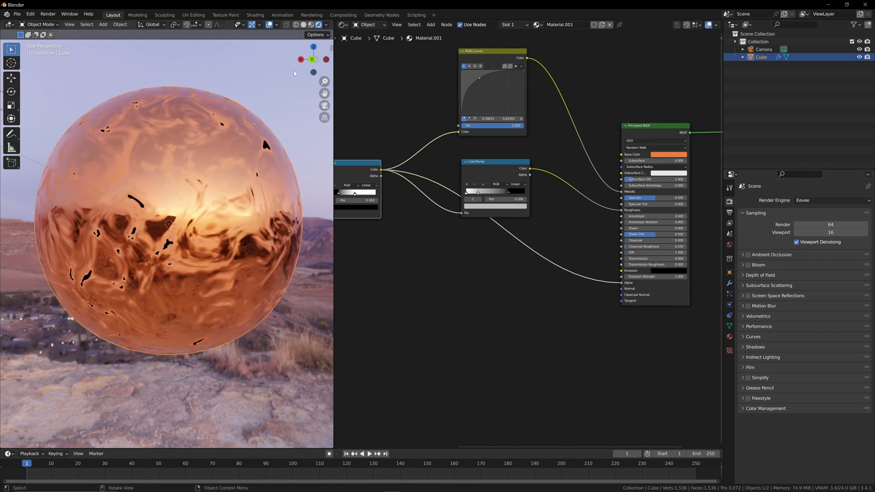
drag(306, 64, 325, 69)
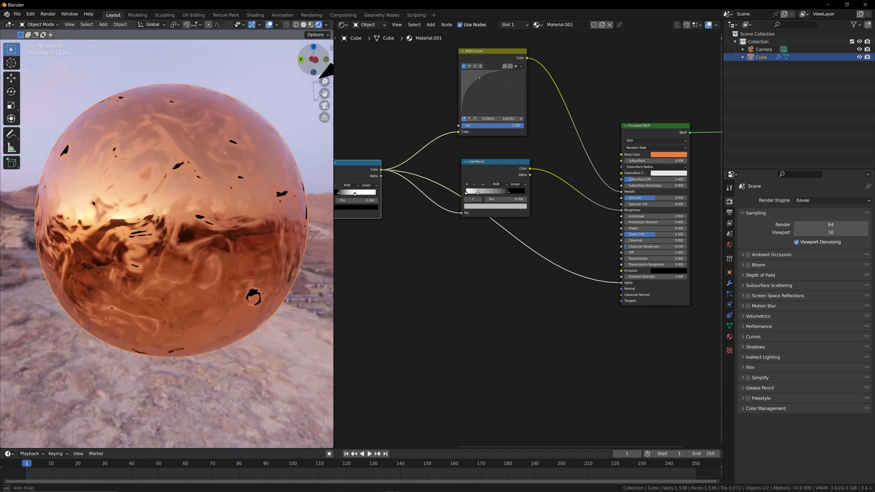
middle_drag(224, 153, 270, 212)
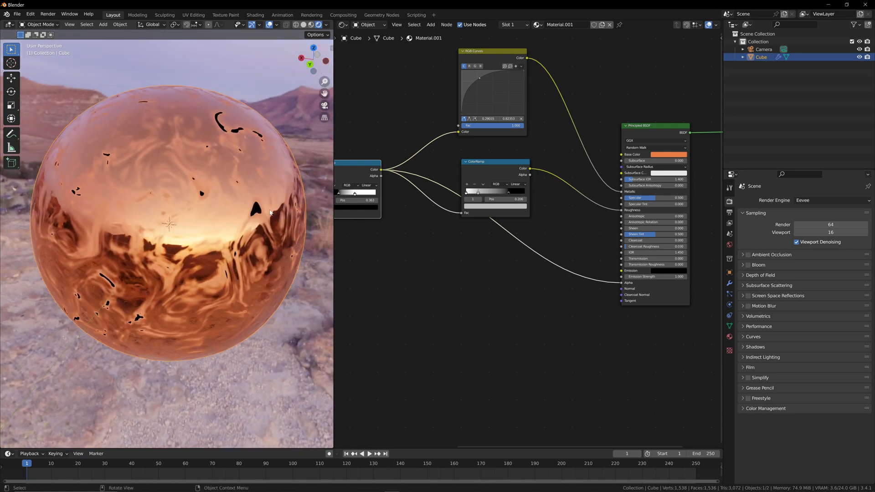
drag(311, 62, 283, 153)
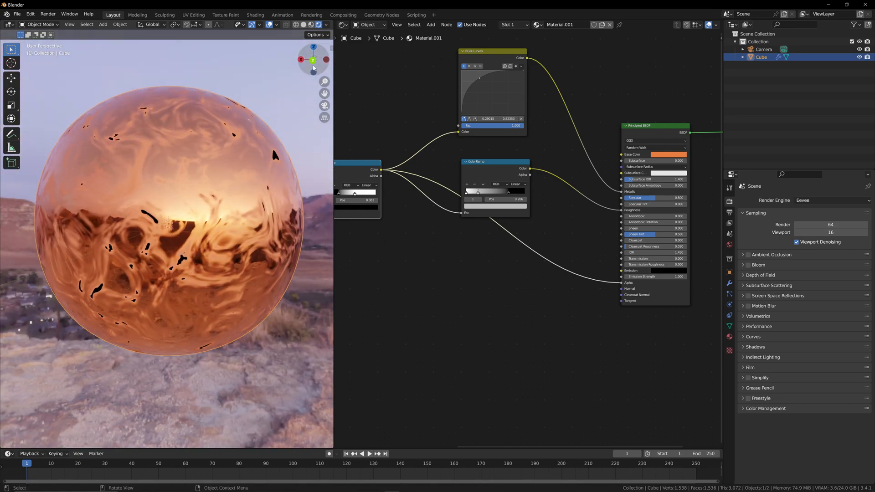
drag(316, 63, 310, 68)
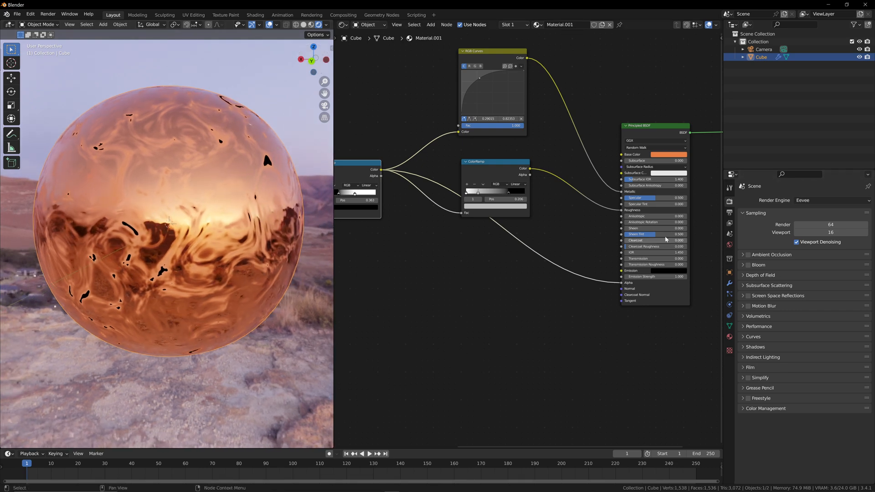
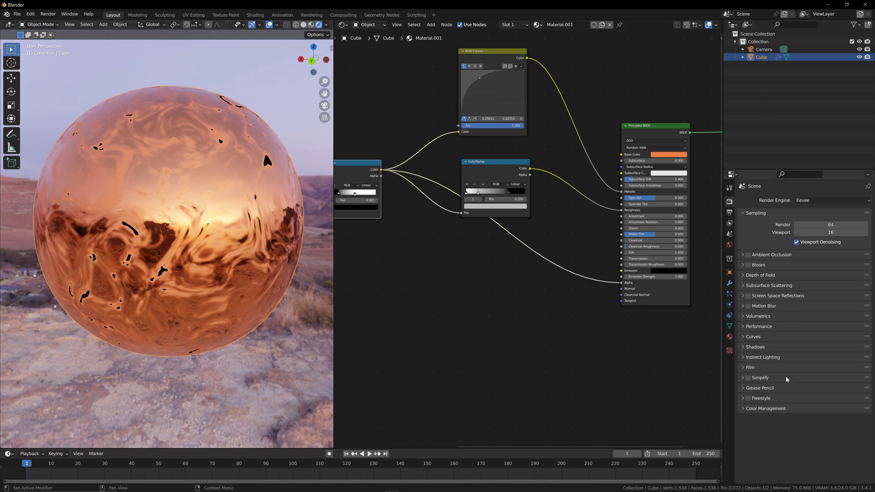
Set Material.001's Blend Mode to Alpha Blend and view the sphere from another side.
click(730, 338)
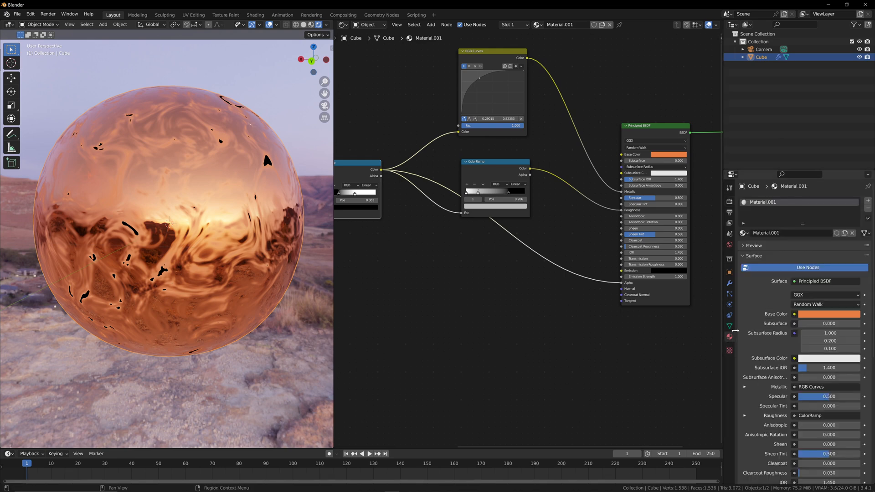
scroll(756, 302, down, 10)
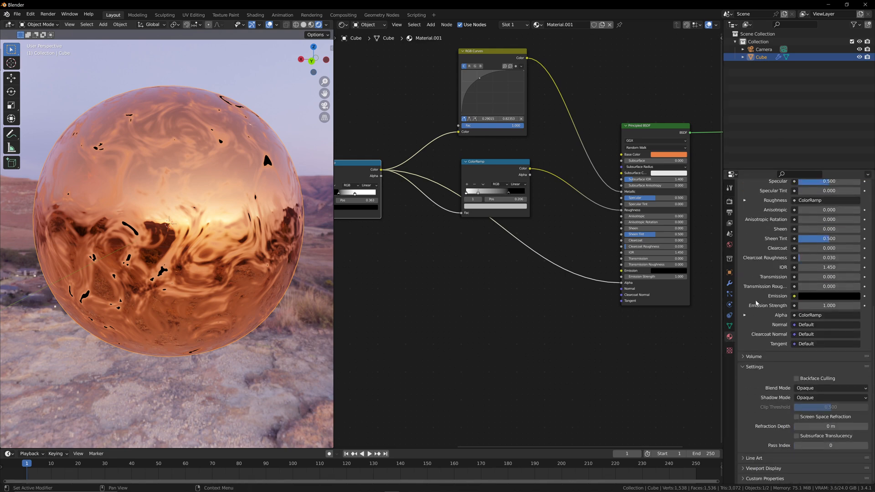
click(744, 367)
click(742, 448)
scroll(762, 383, down, 4)
click(812, 388)
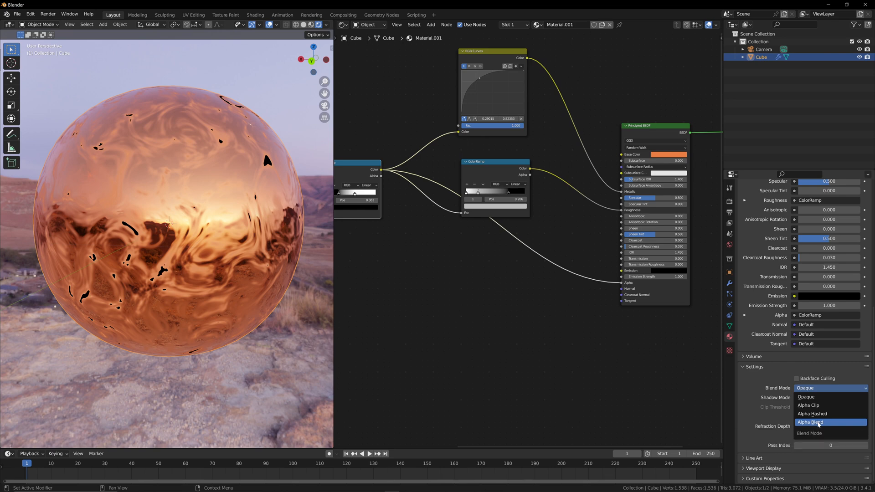
click(818, 423)
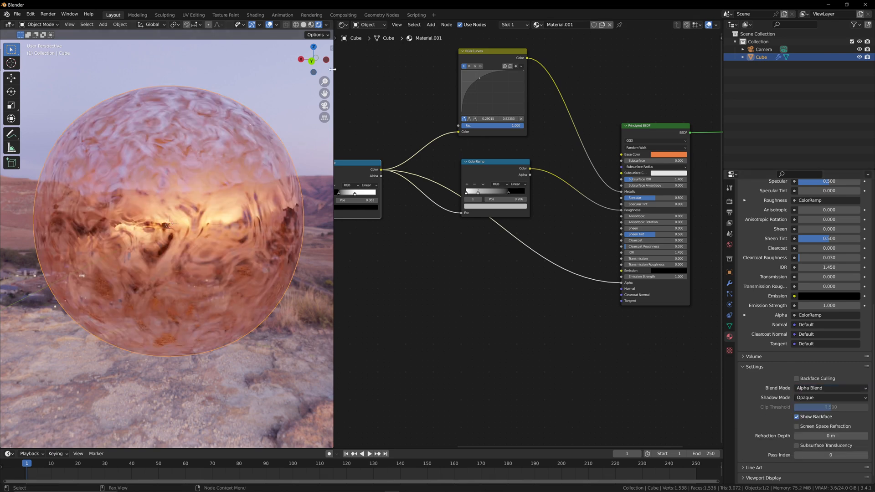
drag(321, 64, 322, 87)
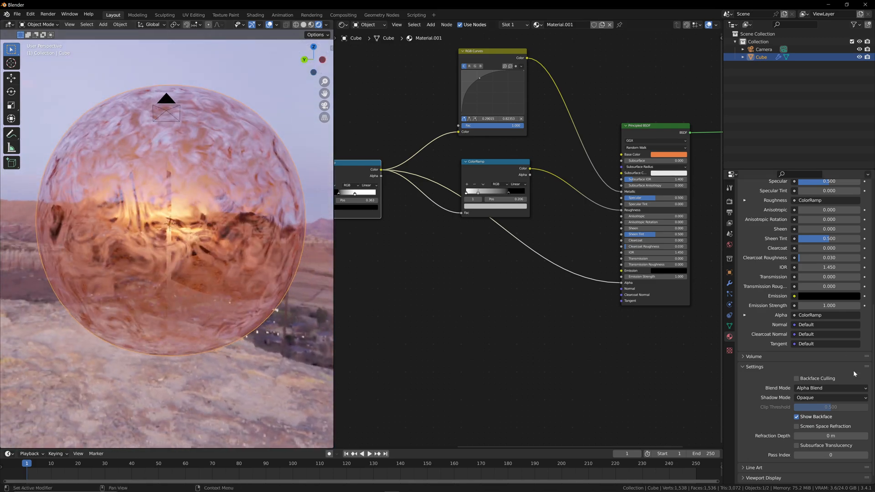
Try the Alpha Hashed, Alpha Clip and Opaque shadow modes on the material, settle on None, and inspect the sphere.
click(811, 398)
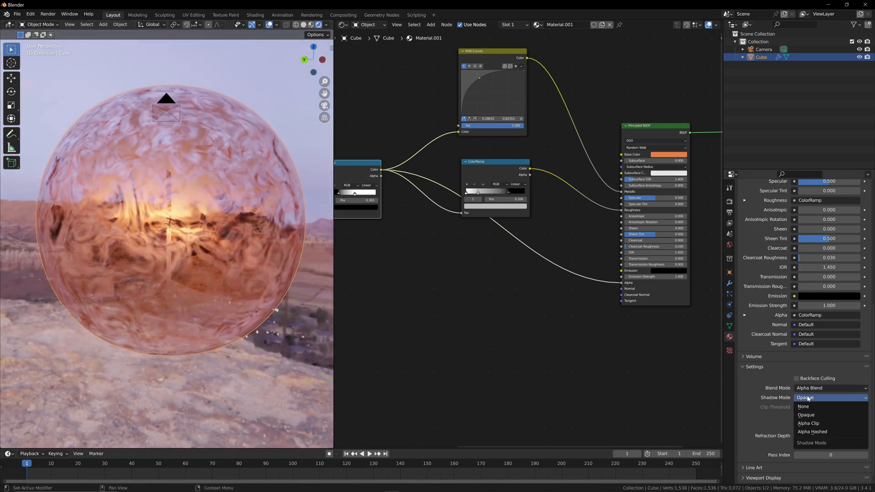
click(815, 432)
drag(299, 64, 280, 65)
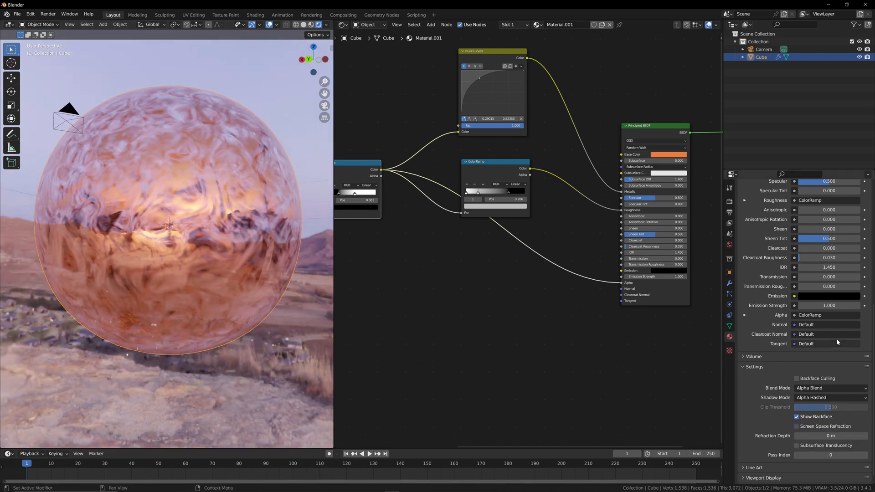
click(823, 397)
click(819, 423)
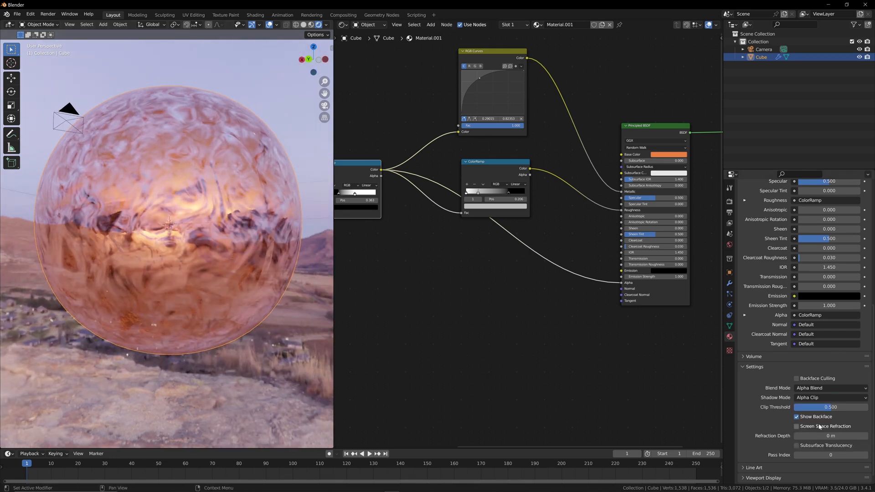
click(825, 398)
click(819, 415)
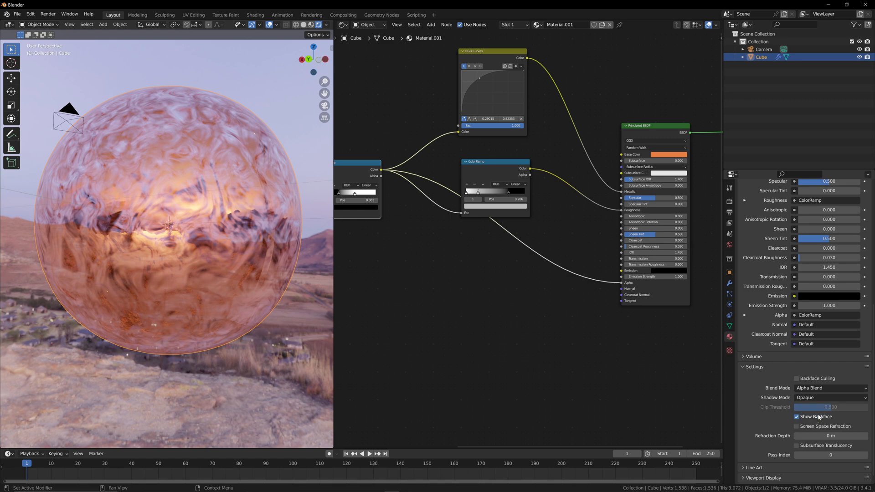
click(823, 398)
click(820, 407)
drag(314, 74, 82, 88)
middle_drag(82, 88, 157, 130)
drag(157, 130, 143, 122)
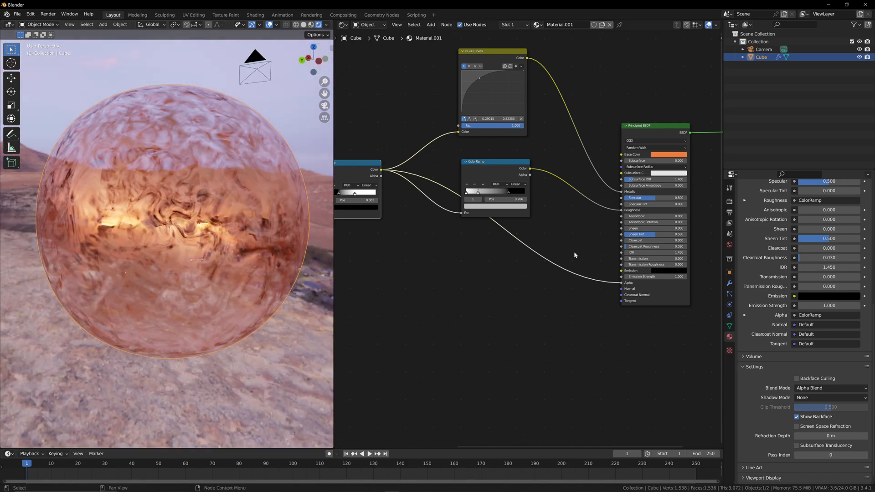
Switch the scene's render engine to Cycles and orbit around the sphere.
scroll(813, 248, up, 10)
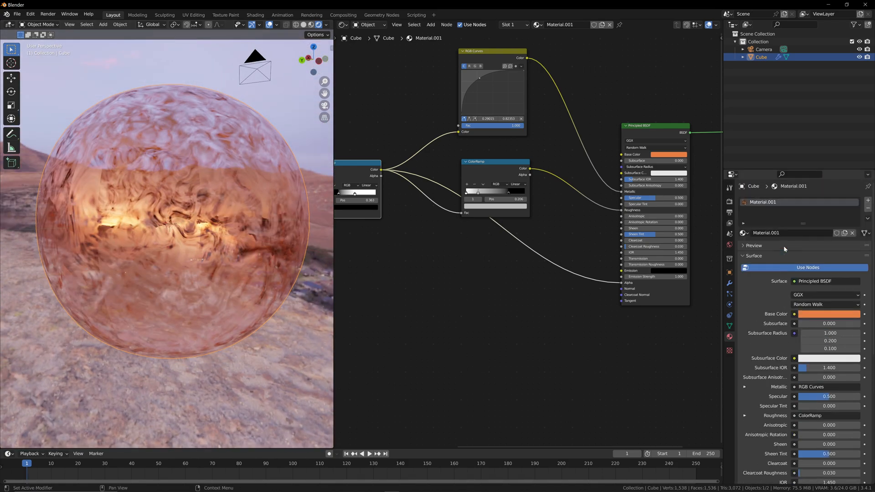
click(729, 201)
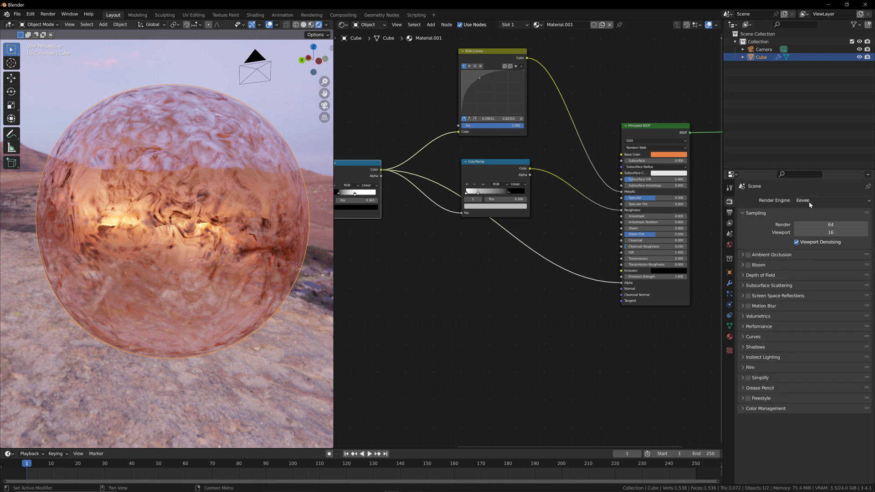
click(810, 203)
click(809, 227)
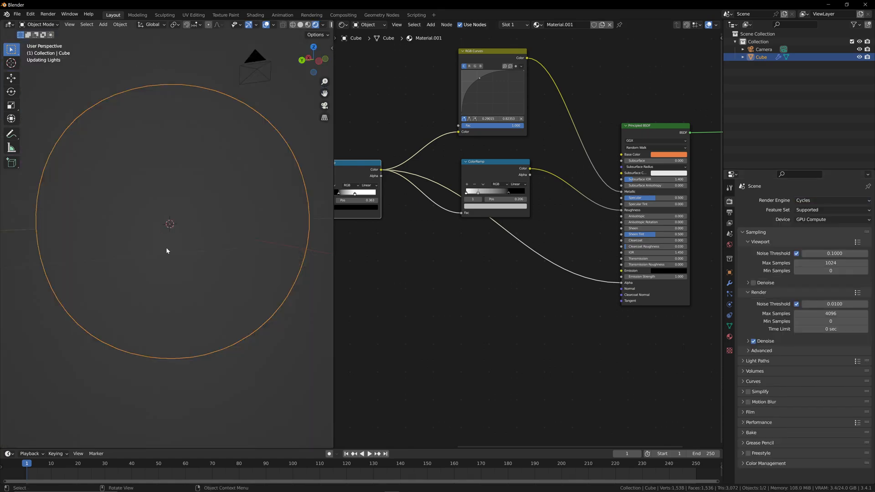
mouse_move(313, 59)
mouse_down()
mouse_move(300, 60)
mouse_move(323, 71)
mouse_up()
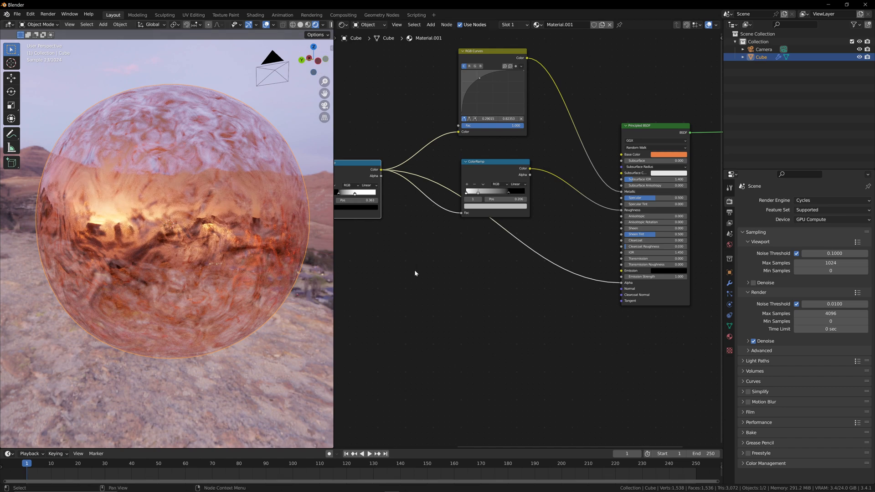
Insert a new ColorRamp node on the link between the first ColorRamp and the Principled BSDF's Alpha input.
middle_drag(545, 297, 552, 304)
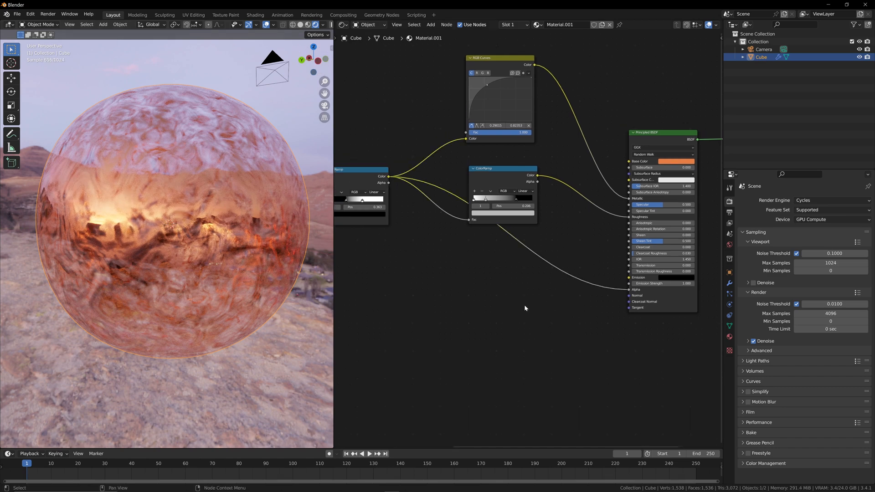
key(shift+a)
click(525, 308)
text(ramp)
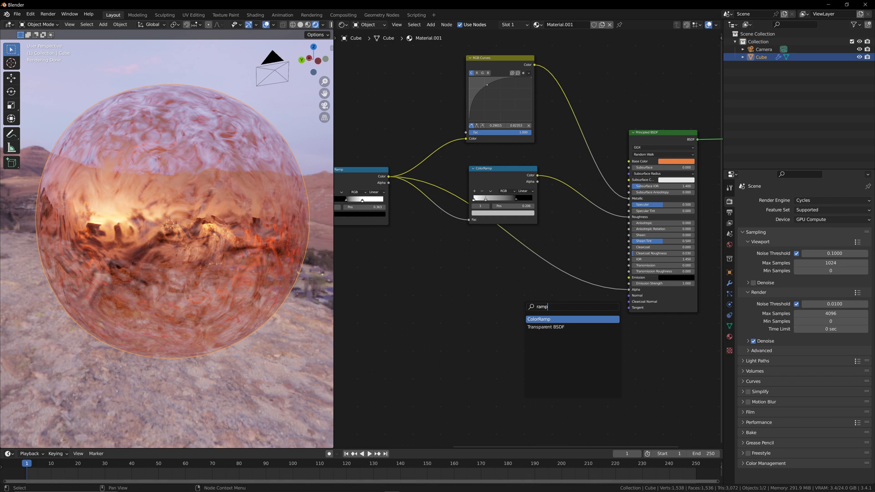
key(Return)
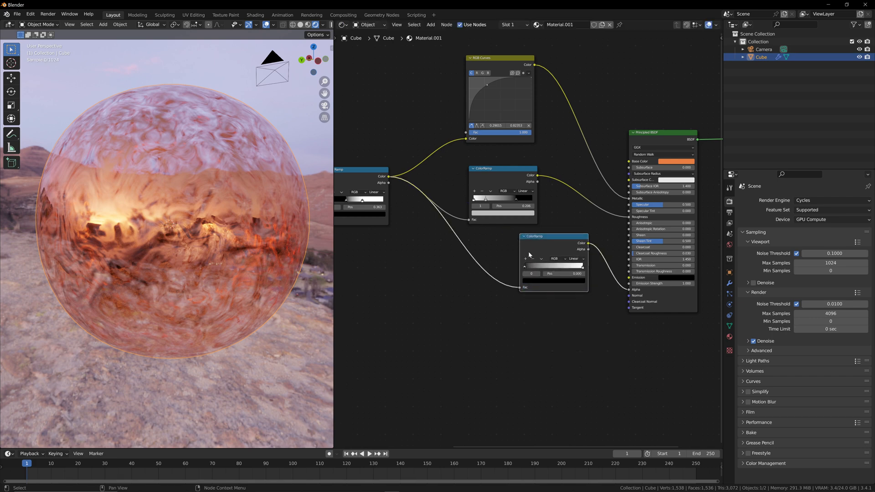
click(498, 260)
Tighten the Alpha ColorRamp by moving its black stop to about a third of the ramp and its white stop to 0.521.
scroll(460, 275, down, 5)
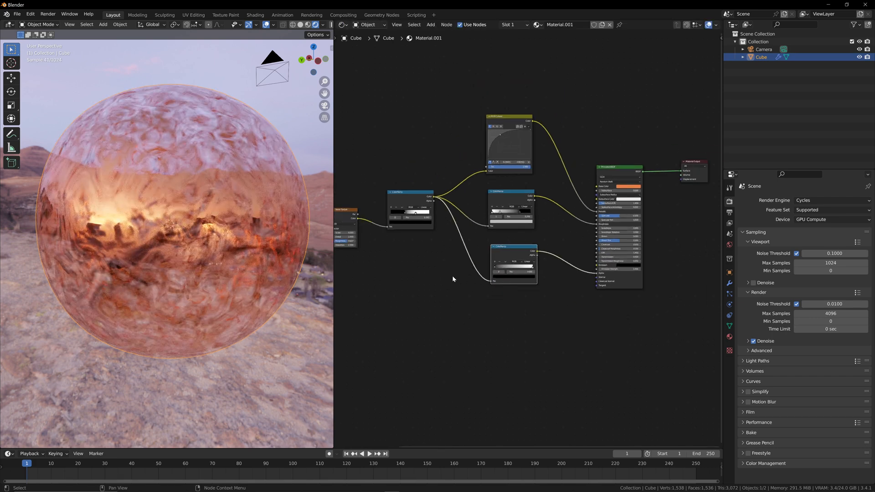
middle_drag(453, 277, 483, 266)
click(370, 202)
click(424, 183)
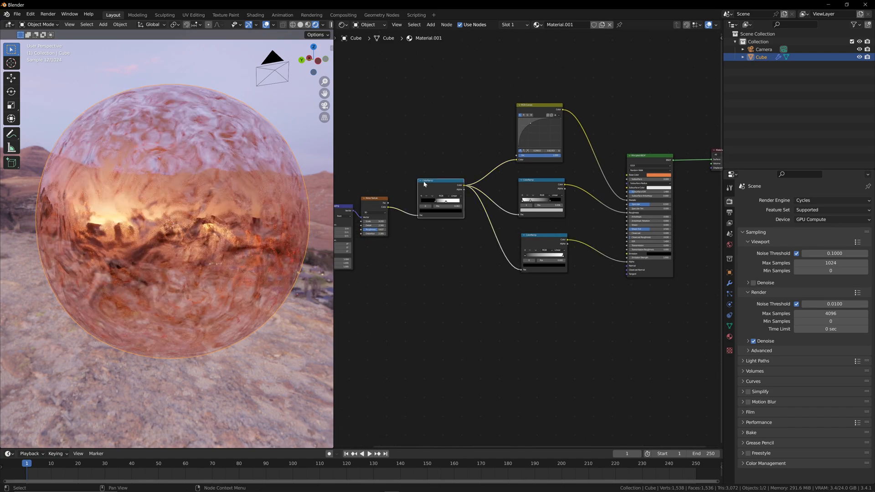
click(520, 251)
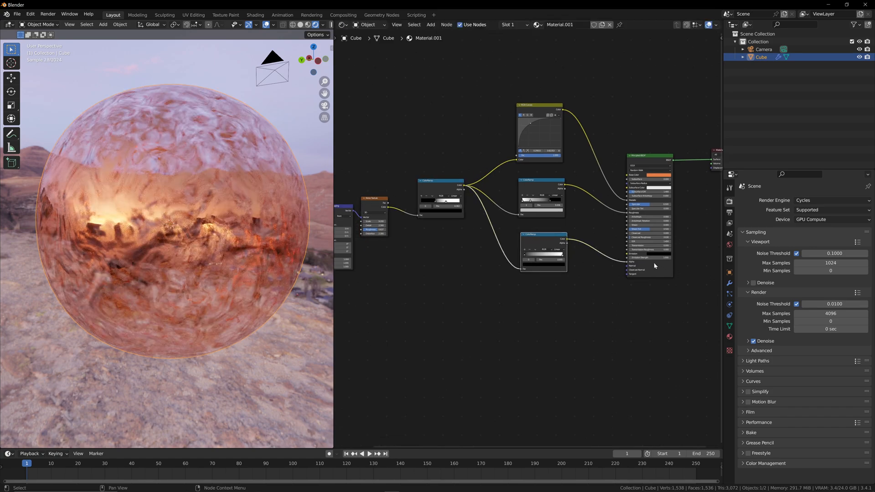
scroll(525, 259, up, 4)
mouse_move(518, 275)
mouse_down()
mouse_move(565, 277)
mouse_move(514, 275)
mouse_up()
drag(605, 276, 563, 275)
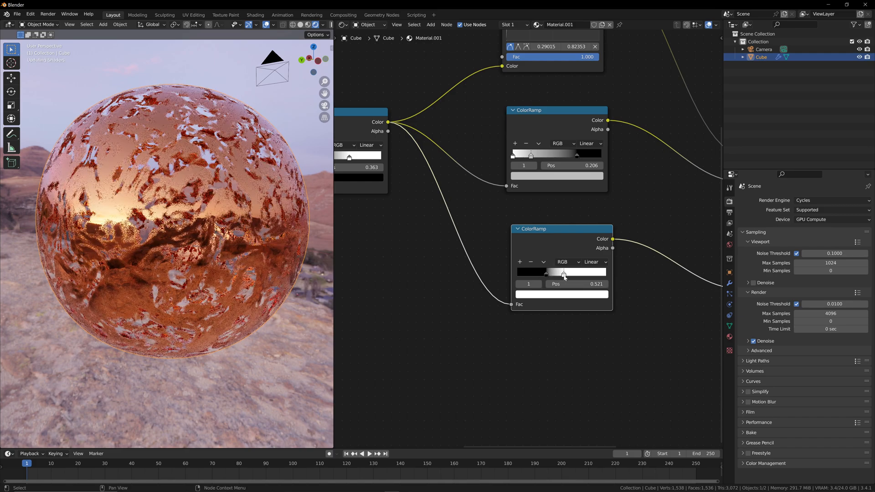
drag(315, 61, 330, 72)
middle_drag(621, 294, 588, 292)
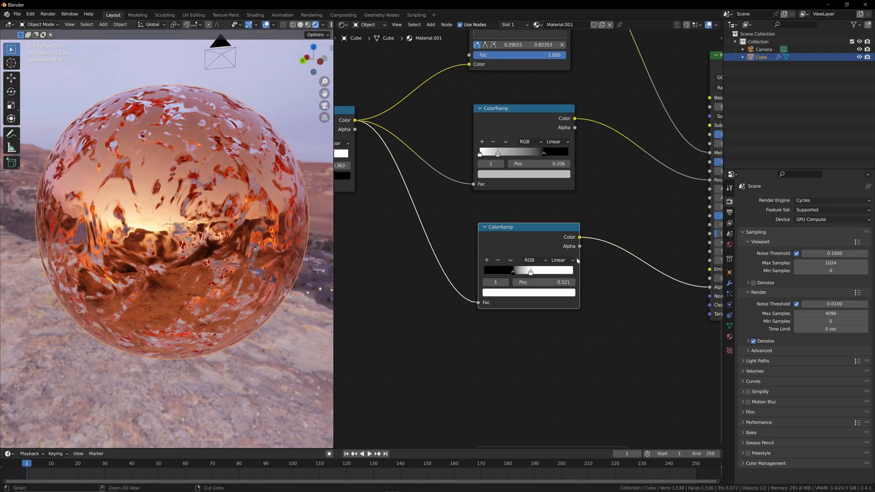
Preview the Alpha ColorRamp's output directly on the sphere and adjust its white stop to about 0.495.
ctrl+shift+click(569, 239)
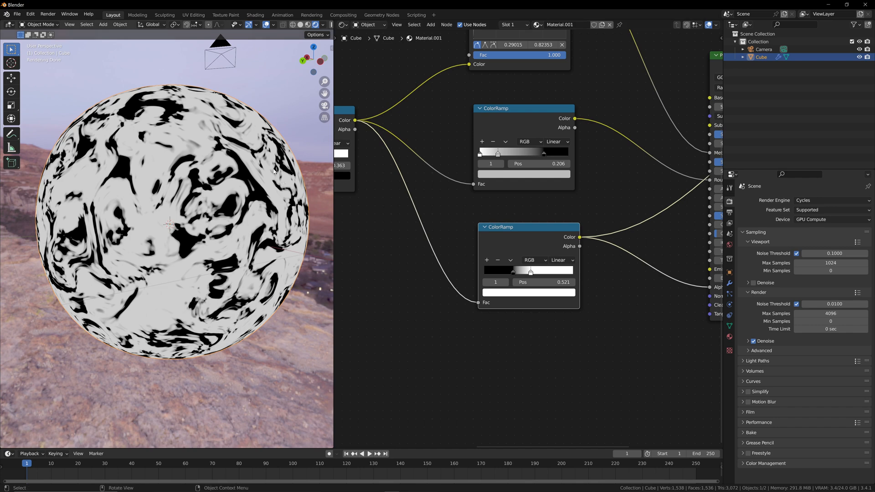
drag(312, 61, 313, 61)
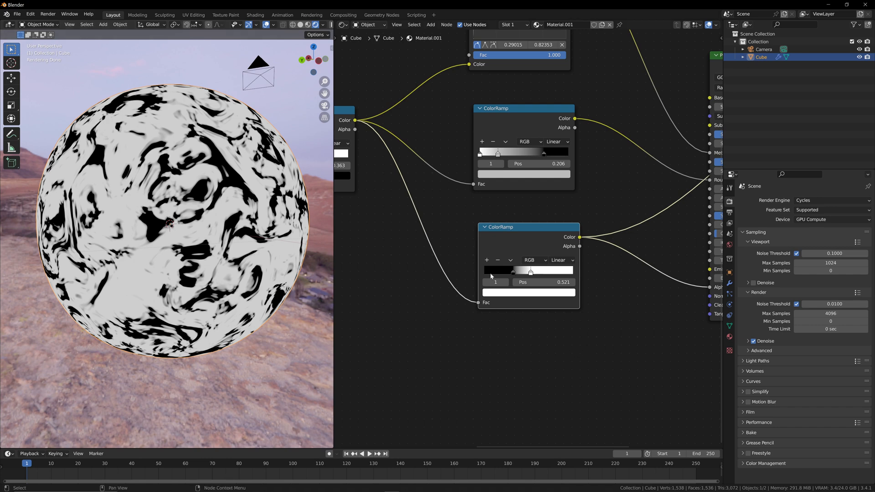
mouse_move(535, 277)
mouse_down()
mouse_move(546, 277)
mouse_move(536, 276)
mouse_up()
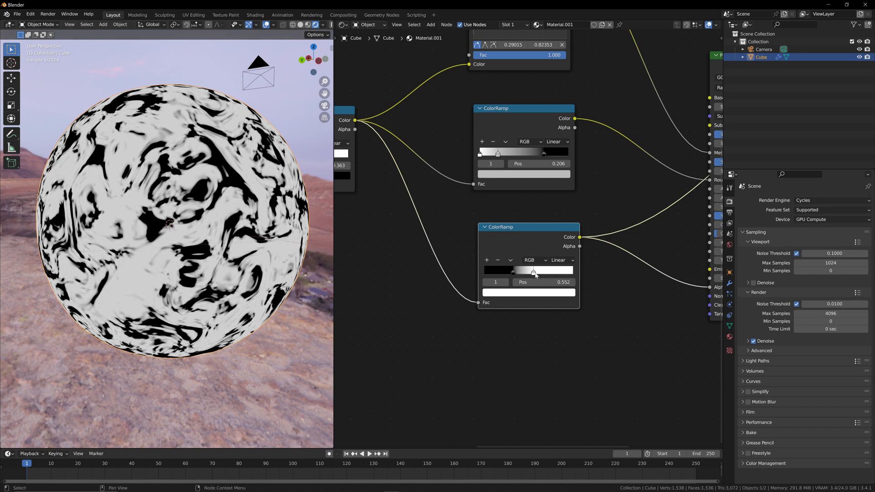
scroll(579, 254, down, 4)
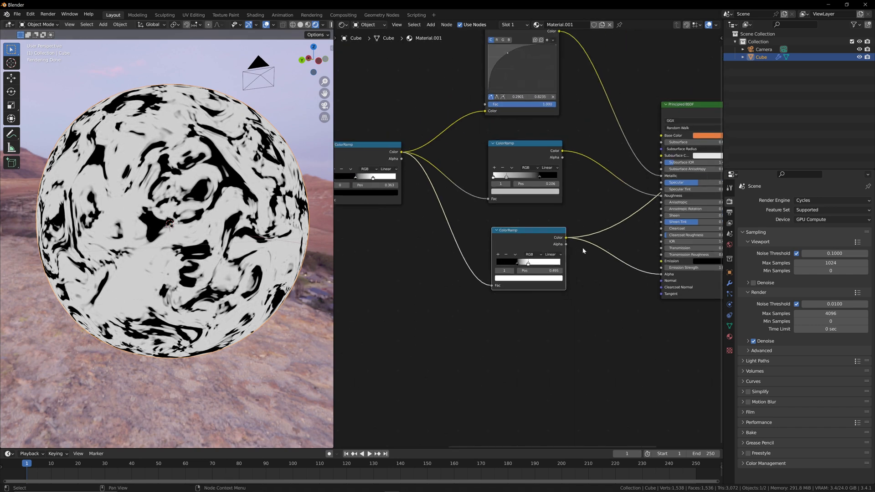
Restore the Principled BSDF as the Material Output's surface shader and inspect the sphere from another angle.
middle_drag(635, 199, 536, 212)
middle_drag(611, 172, 595, 175)
middle_drag(471, 269, 513, 274)
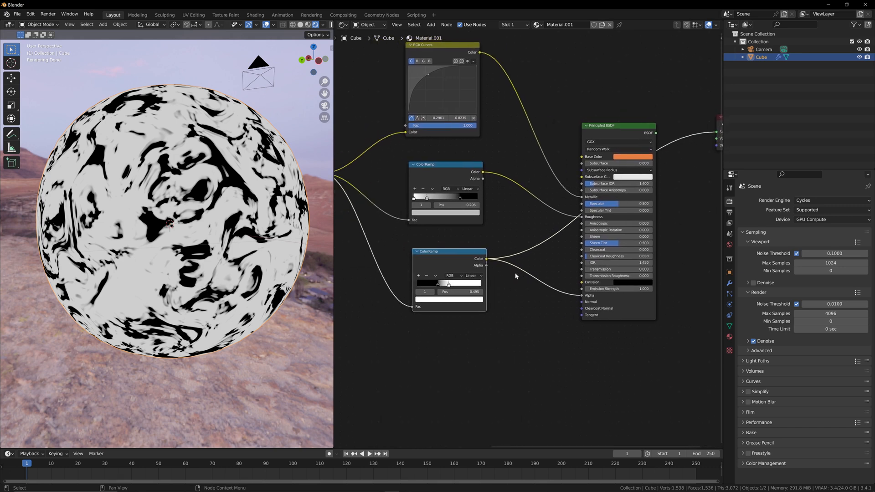
scroll(513, 273, down, 1)
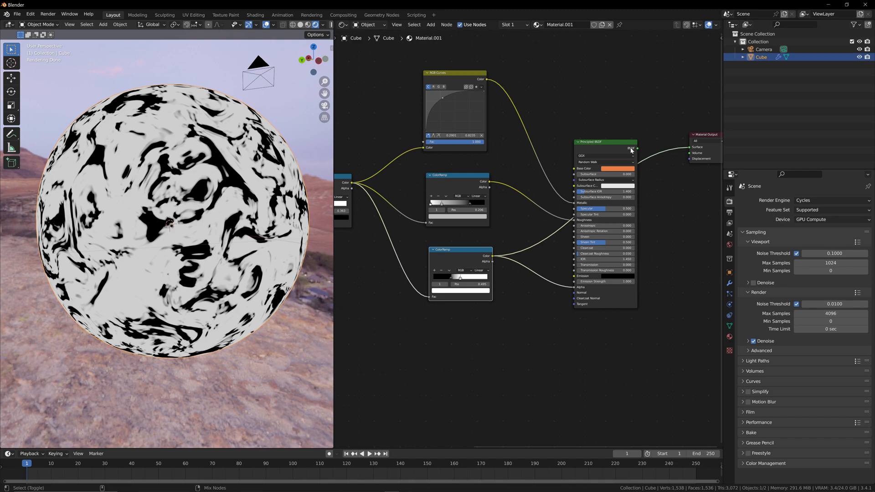
ctrl+shift+click(631, 150)
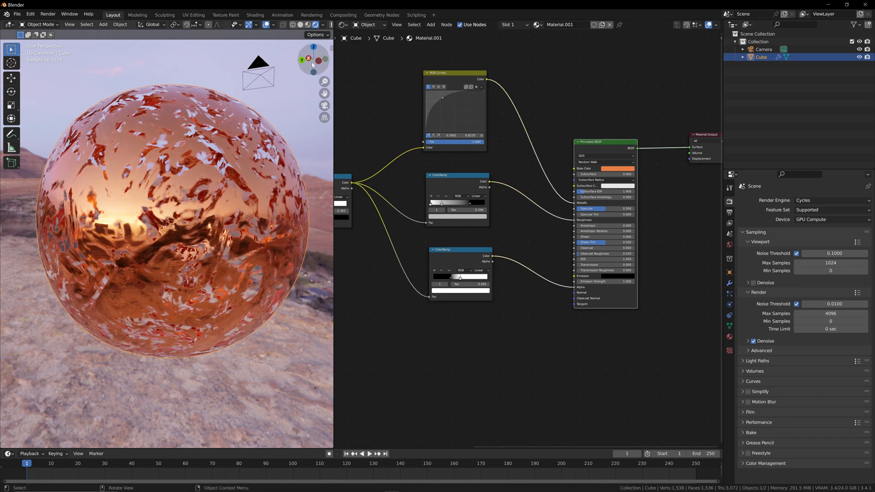
drag(312, 65, 331, 63)
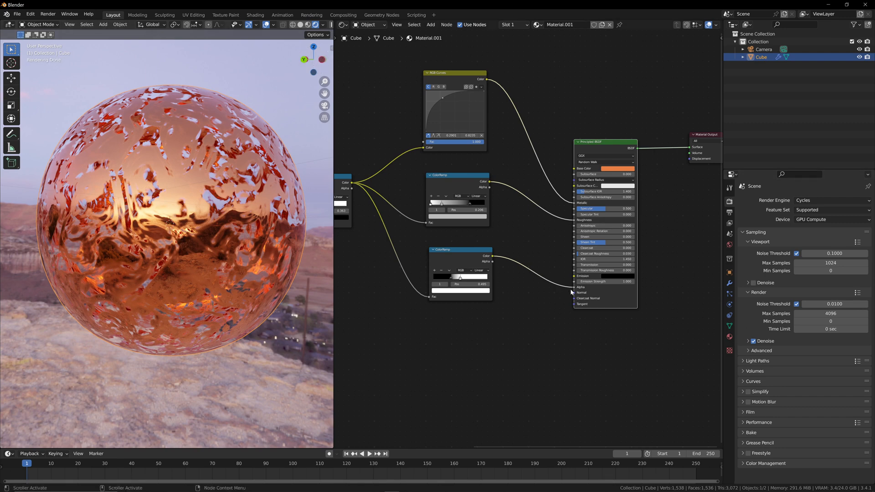
Reroute the lowest ColorRamp's color from the Principled BSDF's Alpha to its Emission input and set Emission Strength to 34.
drag(574, 290, 551, 299)
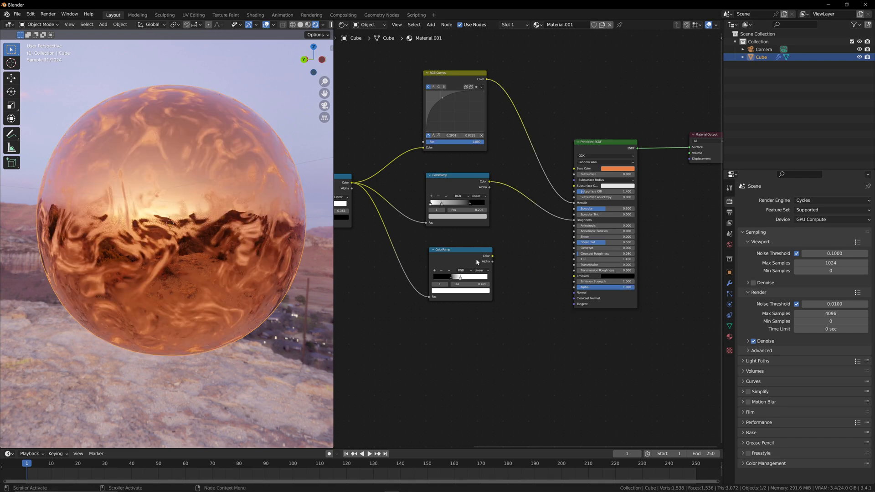
drag(493, 256, 574, 276)
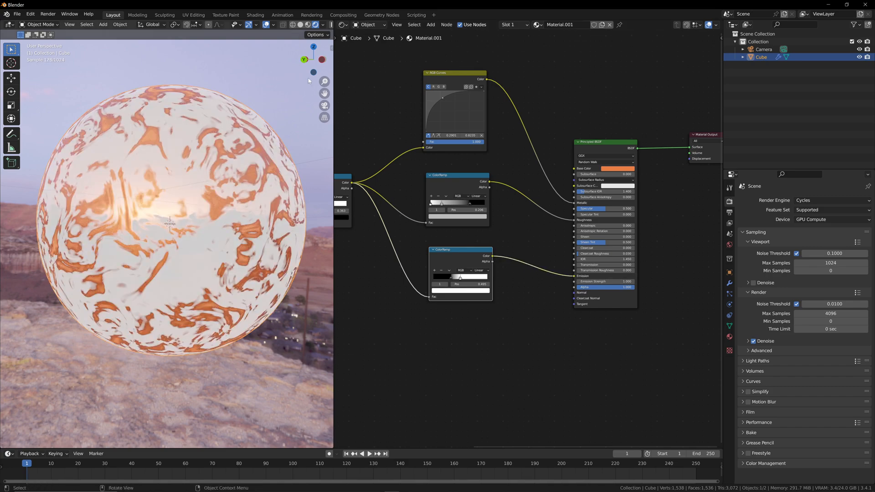
drag(312, 63, 264, 66)
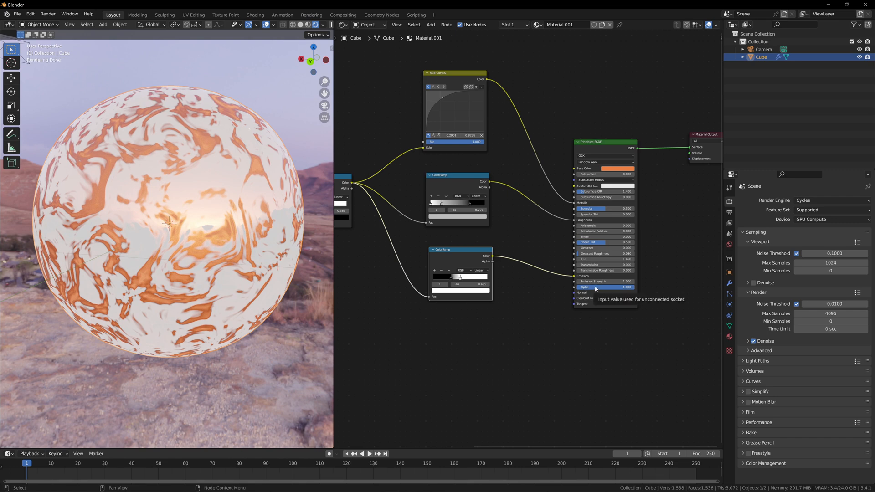
drag(606, 281, 634, 281)
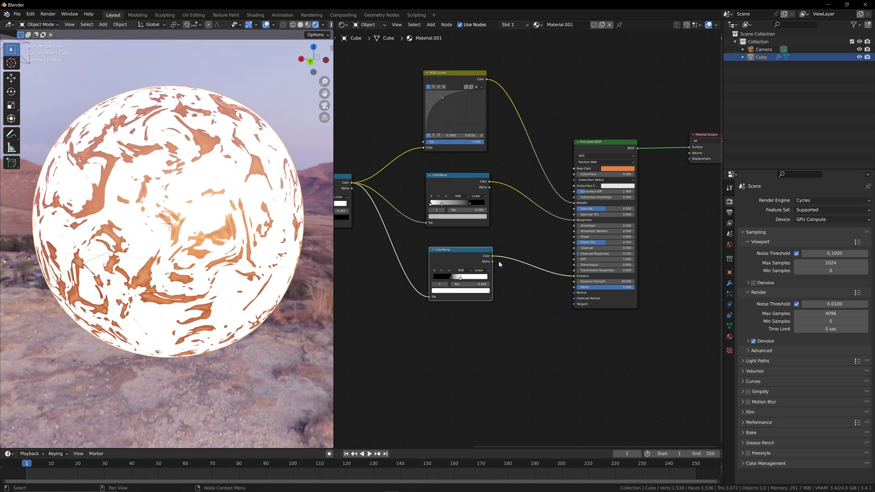
Narrow the emission ColorRamp's glowing areas by setting its black stop to 0.692 and its white stop to 0.816.
scroll(483, 296, up, 5)
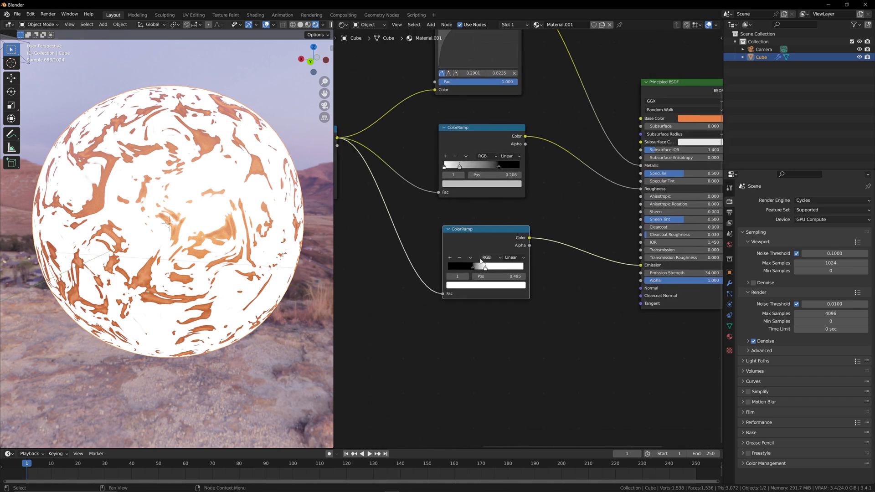
mouse_move(475, 277)
mouse_down()
mouse_move(507, 277)
mouse_move(470, 276)
mouse_move(489, 275)
mouse_up()
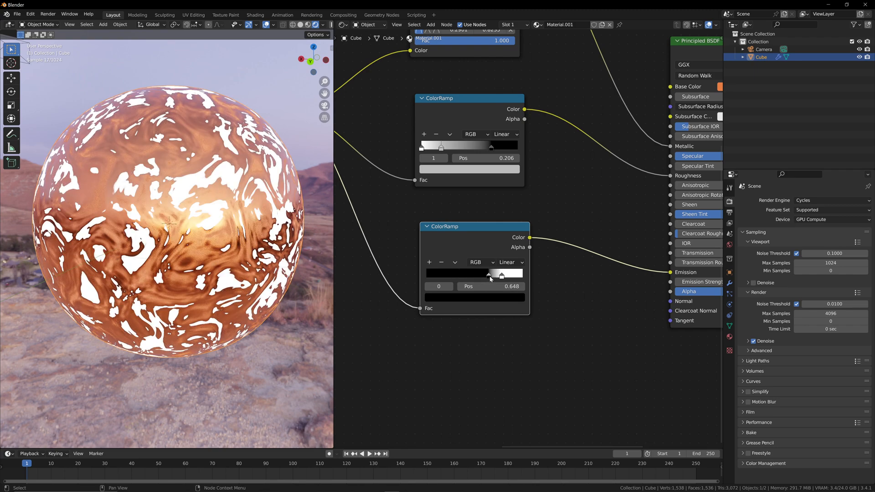
middle_drag(196, 220, 230, 210)
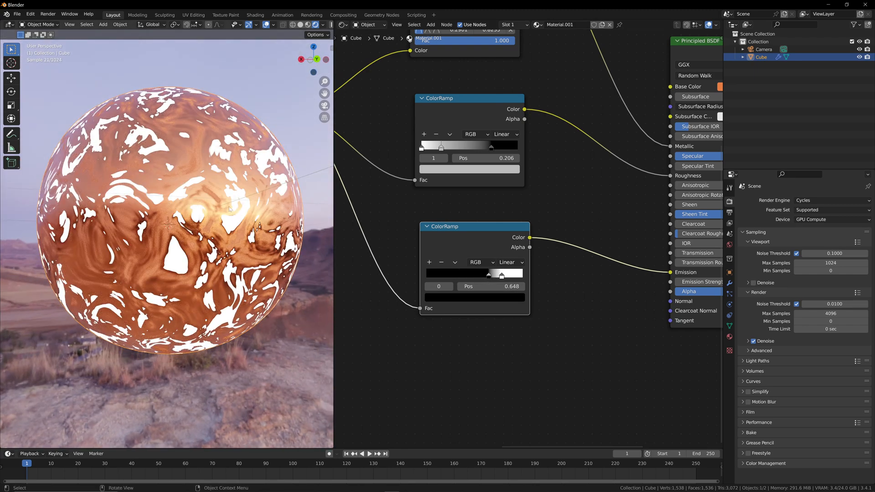
drag(490, 279, 454, 277)
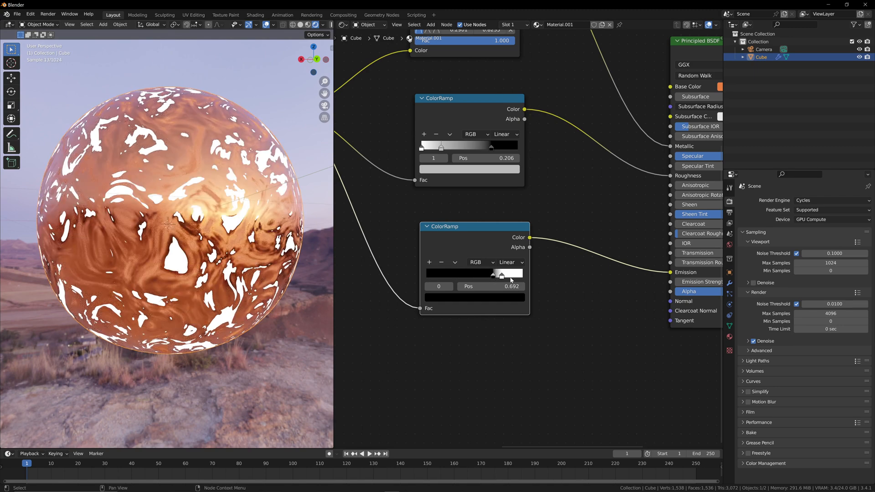
drag(501, 276, 505, 276)
Recolor the emission ColorRamp's white stop to cyan with hue 0.514 and saturation 1.
click(494, 301)
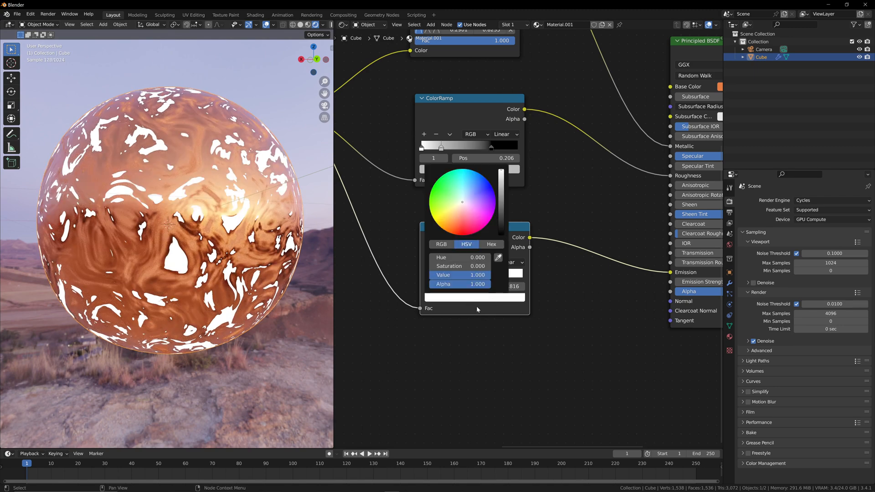
click(486, 302)
drag(464, 202, 464, 169)
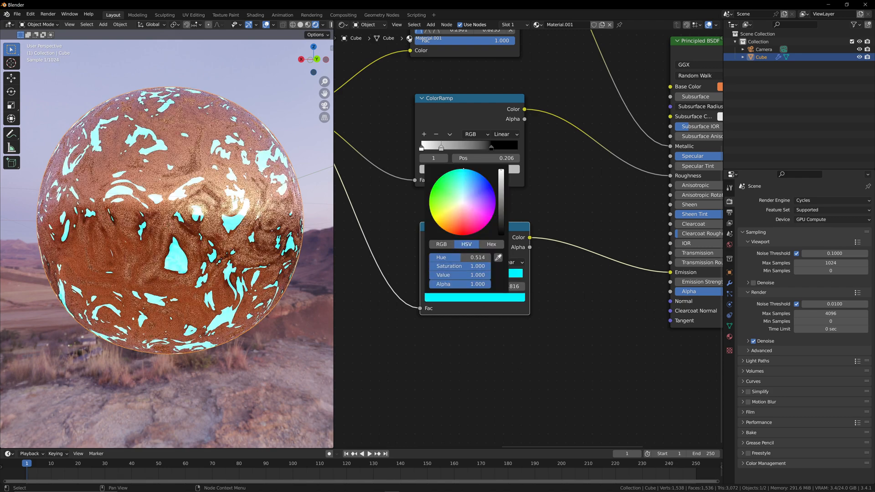
mouse_move(325, 61)
mouse_down()
mouse_move(231, 62)
mouse_move(328, 65)
mouse_up()
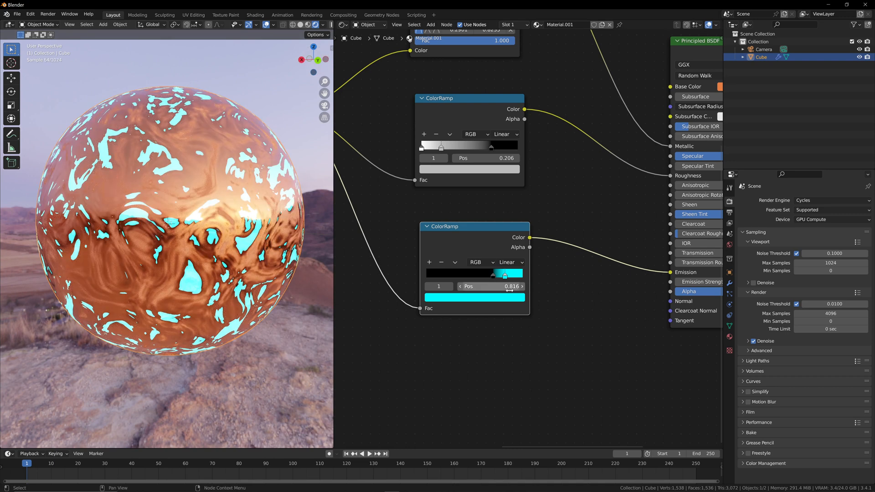
Review the Principled BSDF's inputs and the whole node chain from Texture Coordinate to Material Output.
scroll(501, 284, down, 1)
middle_drag(684, 267, 658, 252)
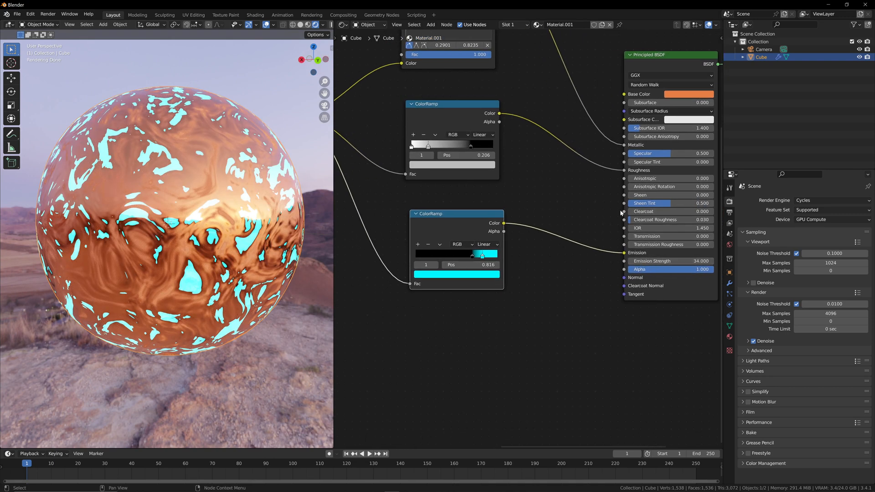
middle_drag(620, 212, 542, 261)
scroll(535, 237, up, 3)
middle_drag(560, 227, 547, 231)
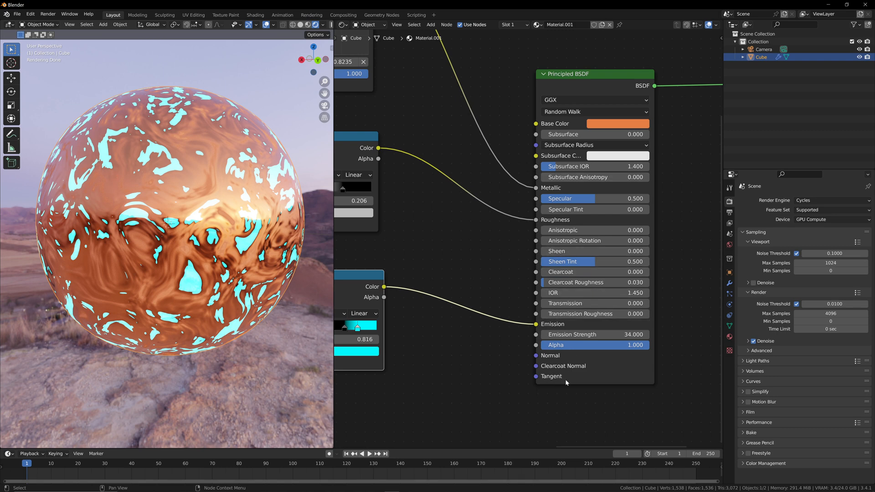
scroll(524, 244, down, 8)
scroll(456, 250, up, 1)
middle_drag(410, 254, 581, 248)
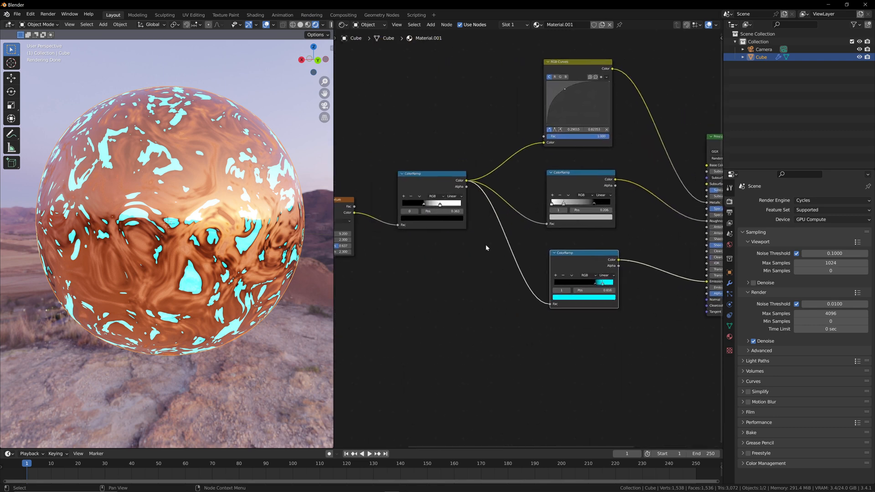
middle_drag(374, 232, 545, 227)
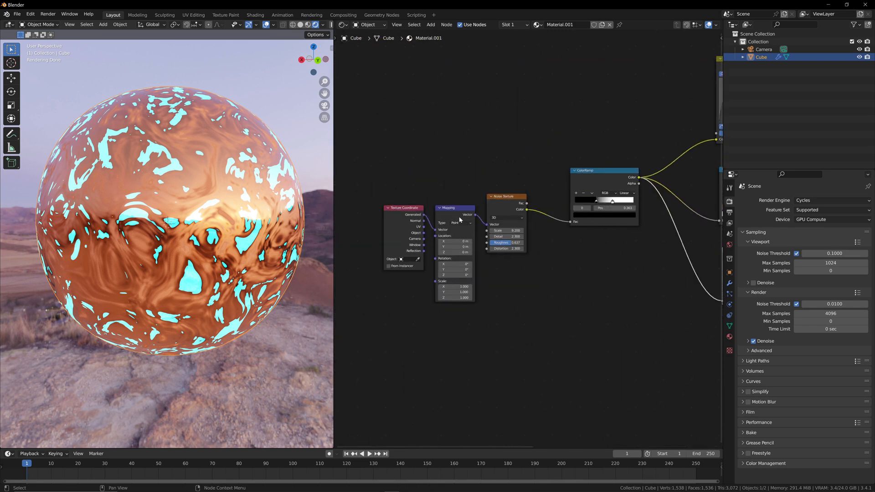
middle_drag(550, 293, 402, 285)
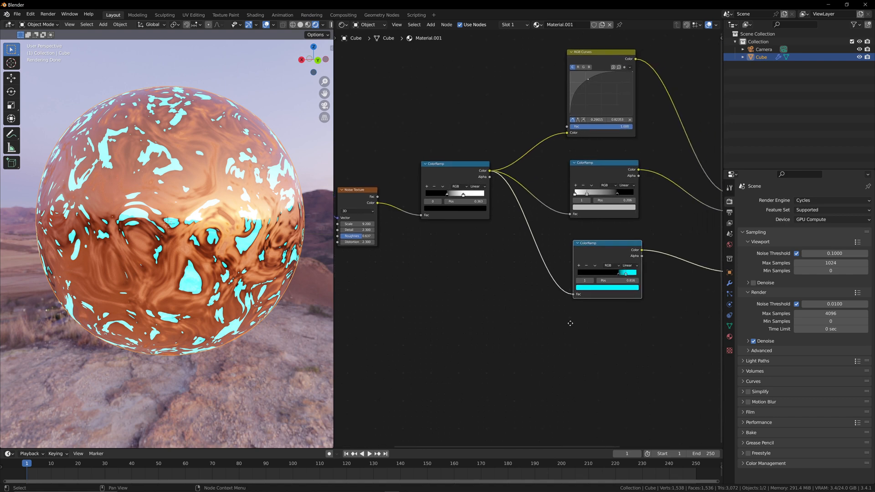
middle_drag(615, 310, 424, 321)
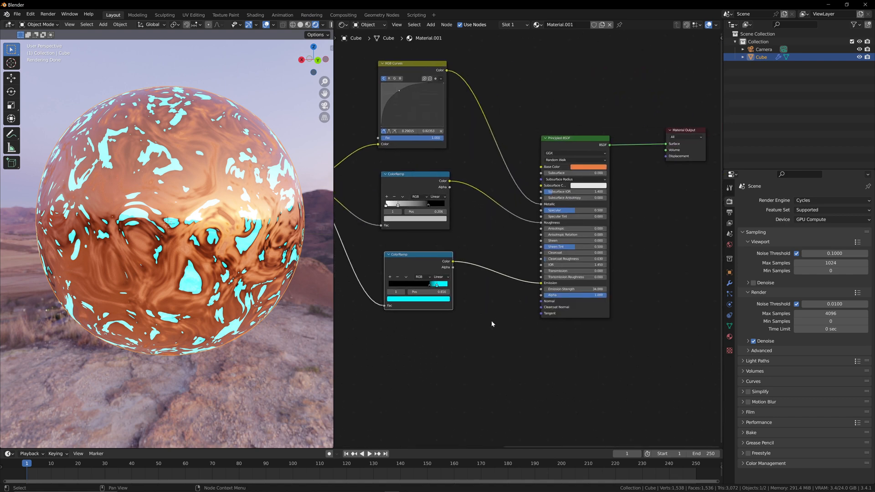
middle_drag(491, 324, 541, 325)
middle_drag(561, 283, 587, 263)
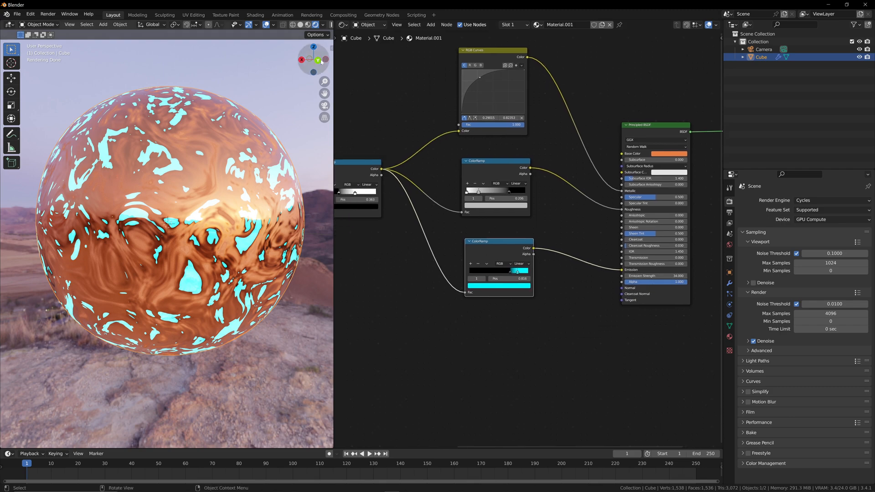
drag(321, 60, 293, 70)
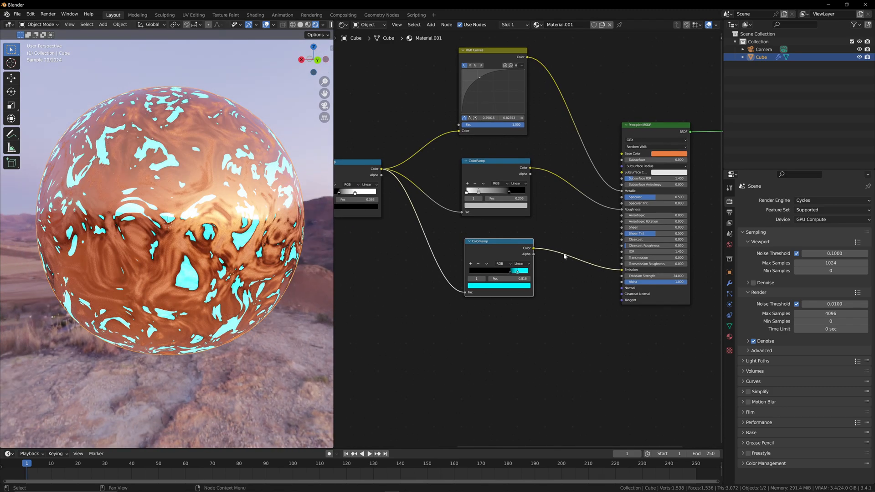
middle_drag(566, 293, 592, 264)
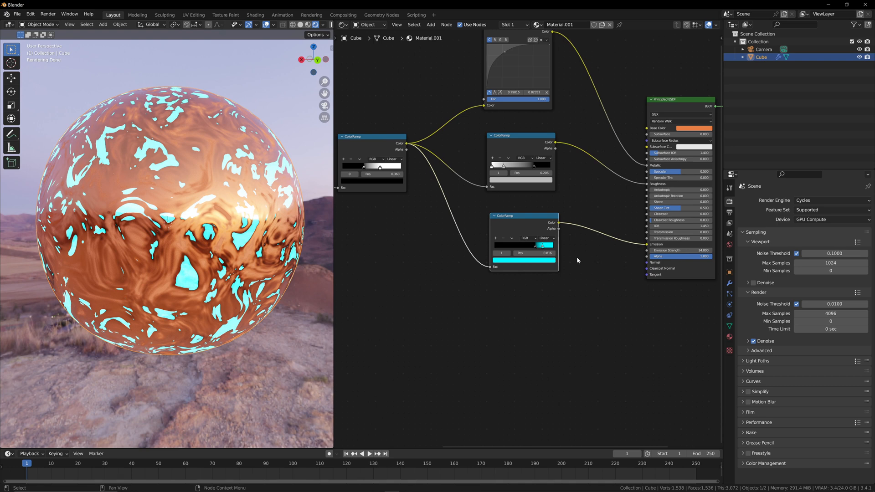
Add a Bump node below the emission ColorRamp.
click(496, 322)
middle_drag(513, 310, 517, 309)
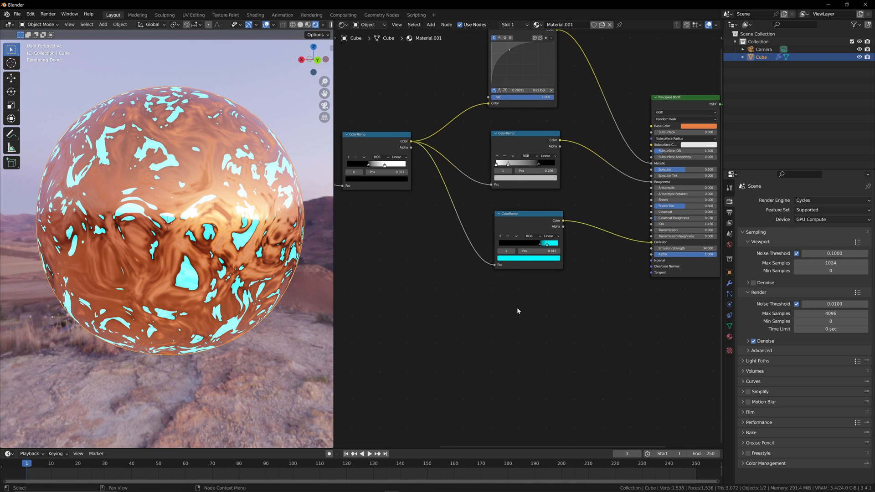
key(shift+a)
text(bu)
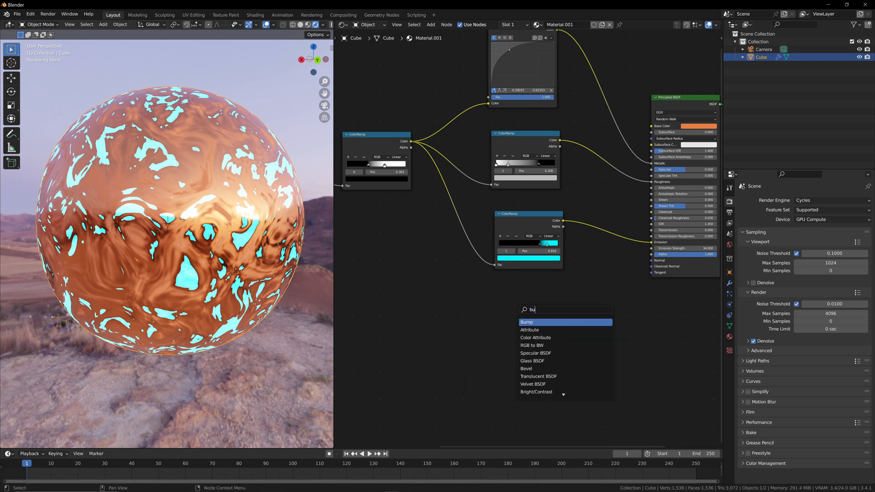
text(mp)
key(Return)
click(522, 312)
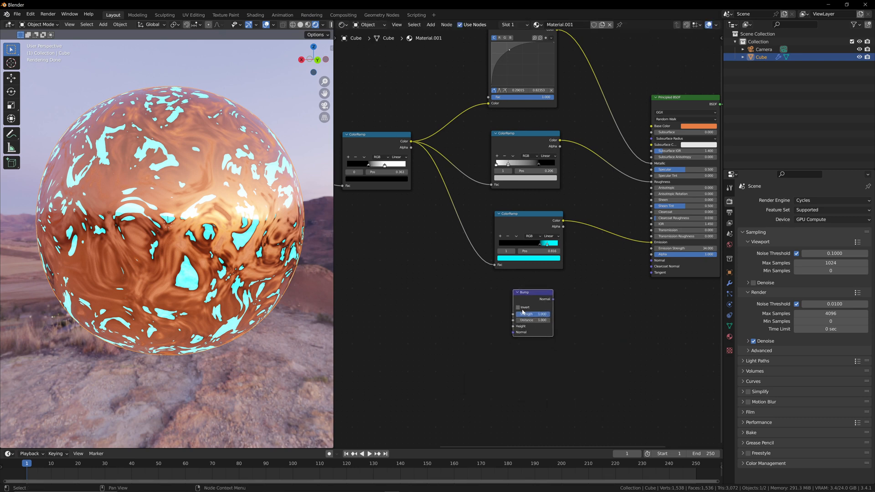
Connect the first ColorRamp's color to the Bump's Height and the Bump's Normal to the Principled BSDF, inspecting the sphere's relief.
click(411, 142)
drag(410, 143, 513, 329)
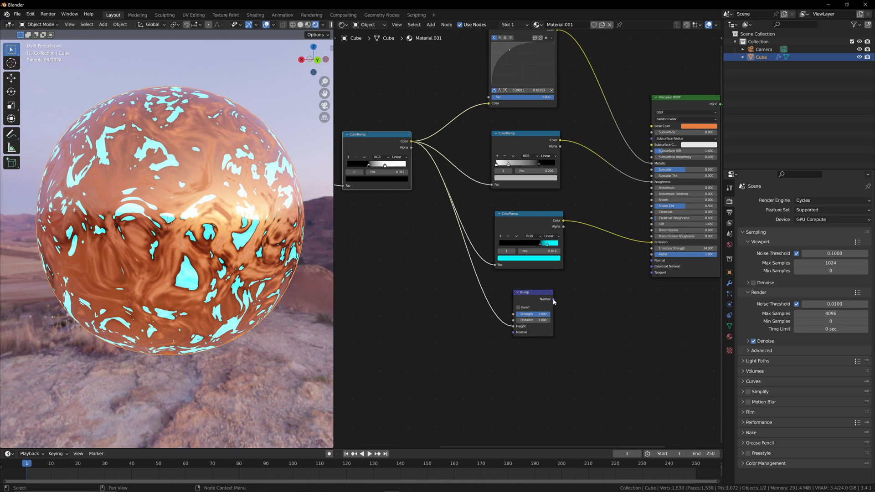
drag(554, 299, 652, 261)
scroll(274, 136, up, 2)
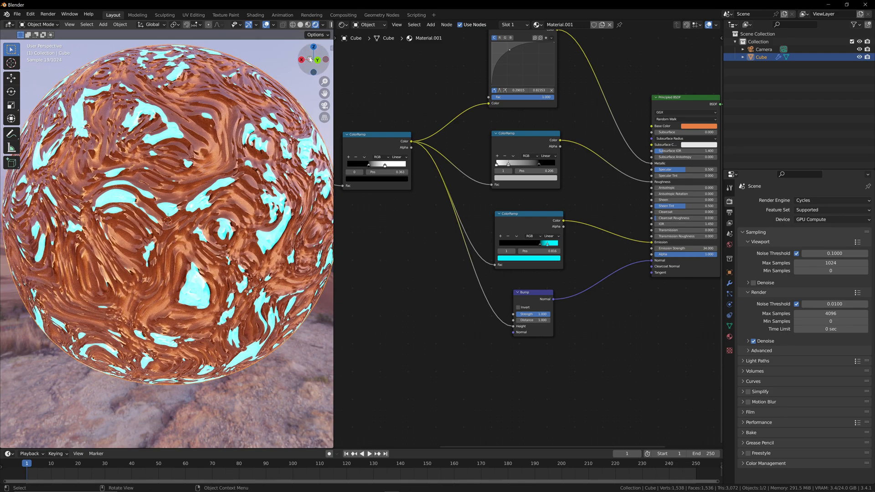
drag(312, 59, 345, 60)
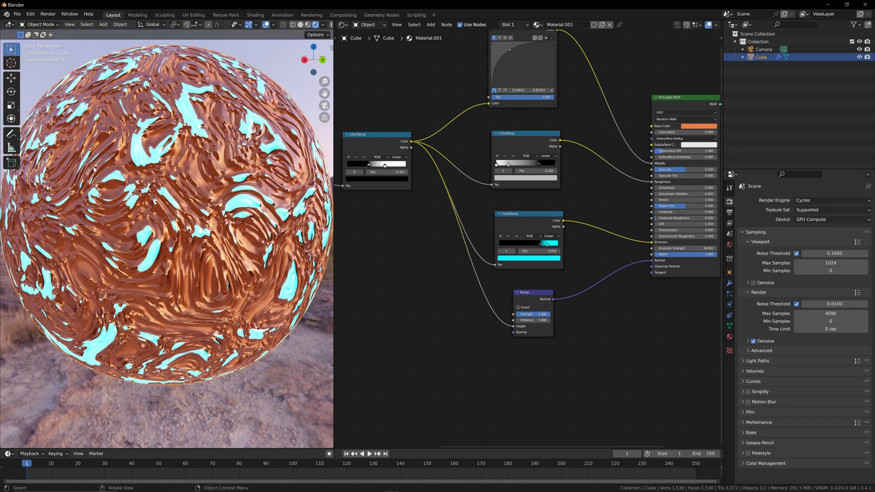
scroll(284, 95, down, 1)
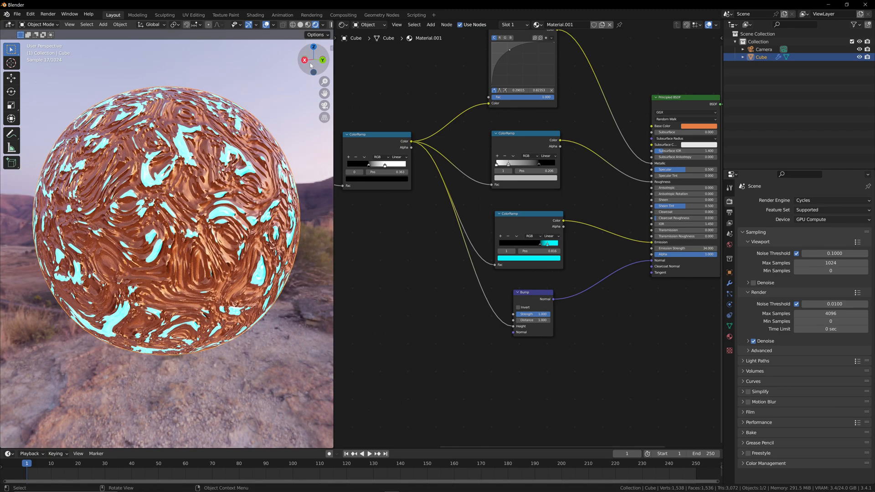
drag(314, 60, 346, 62)
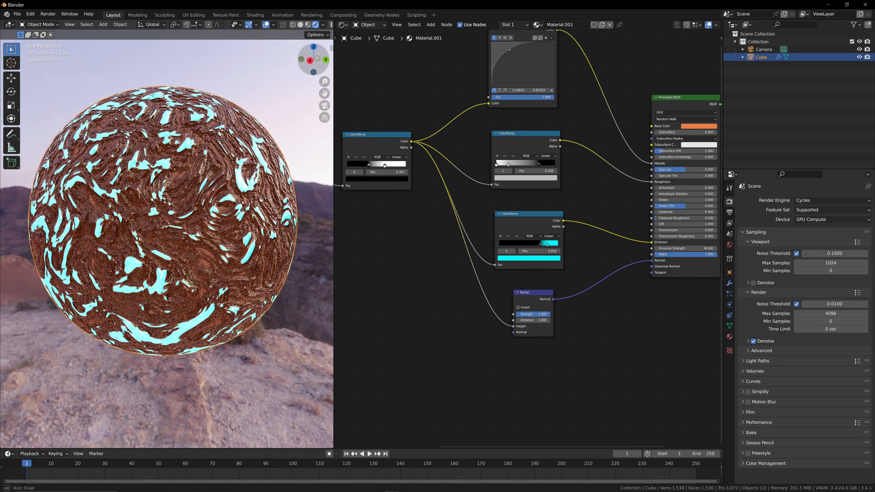
Set the Bump node's strength to 0.374.
scroll(576, 337, up, 3)
middle_drag(519, 246, 517, 234)
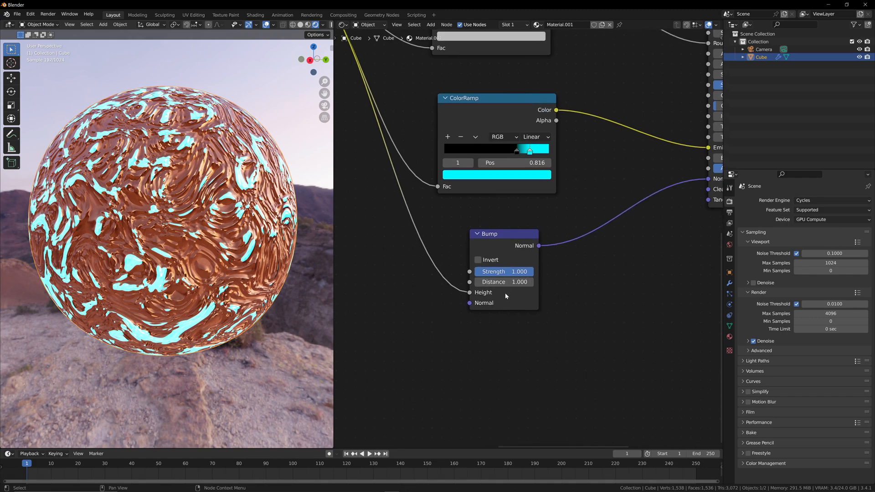
scroll(520, 241, up, 1)
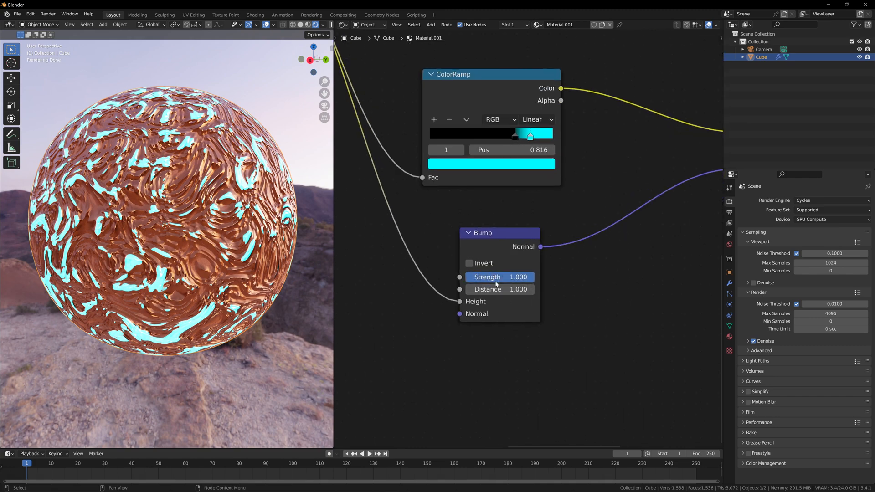
drag(511, 276, 468, 277)
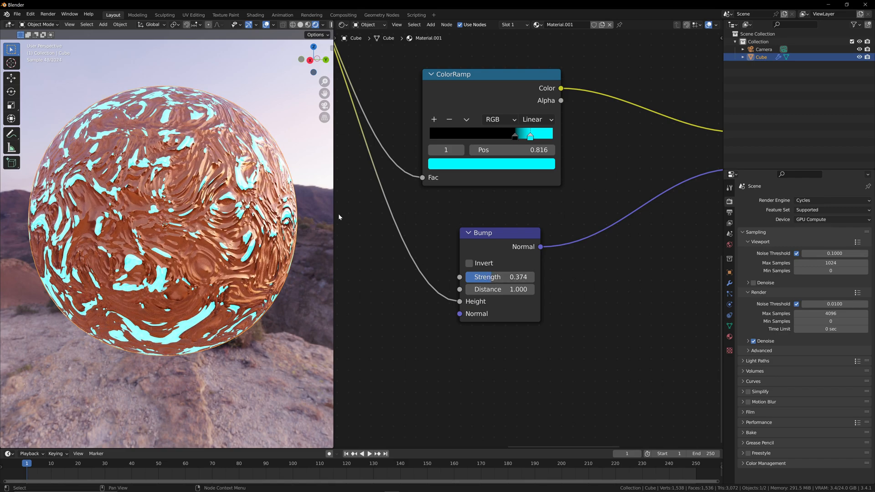
Add a Displacement node below the Bump node.
mouse_move(315, 65)
mouse_down()
mouse_move(280, 61)
mouse_move(318, 69)
mouse_move(331, 61)
mouse_move(313, 60)
mouse_up()
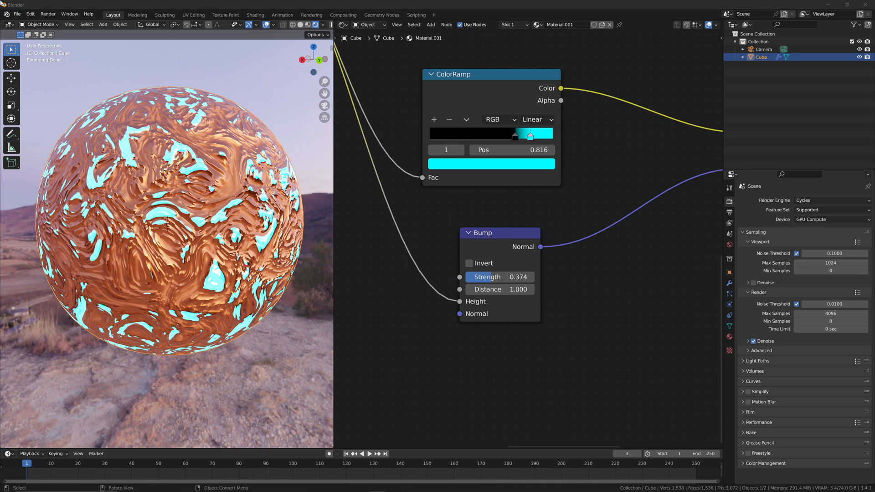
scroll(482, 236, down, 3)
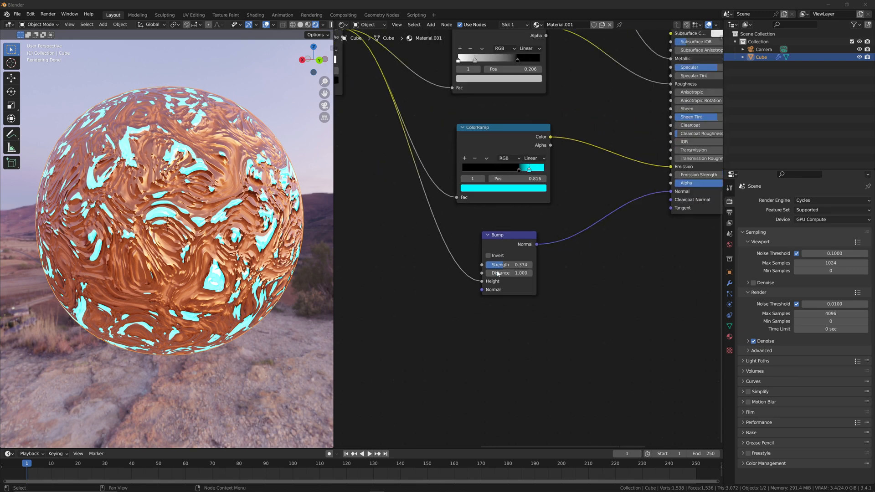
scroll(517, 243, down, 2)
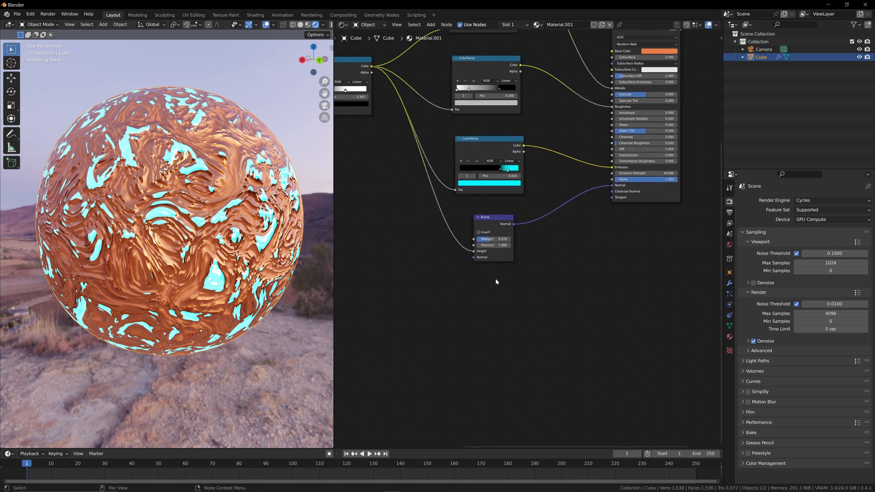
key(shift+a)
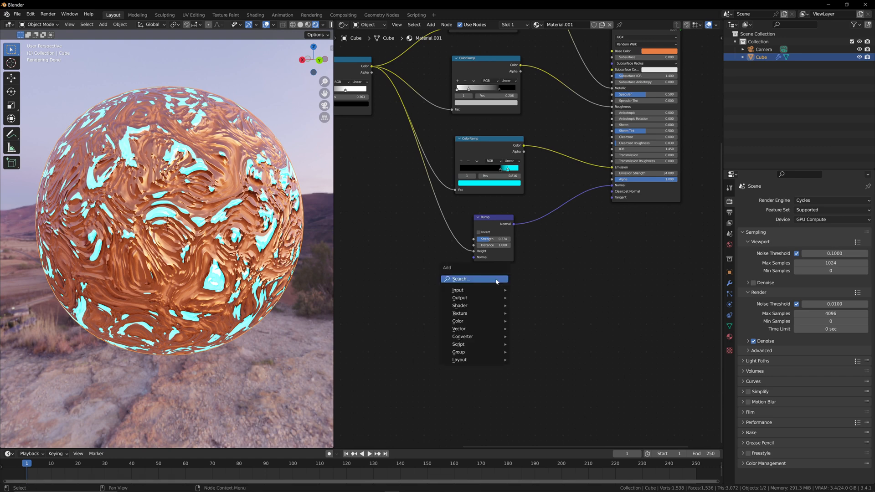
click(496, 278)
text(dip)
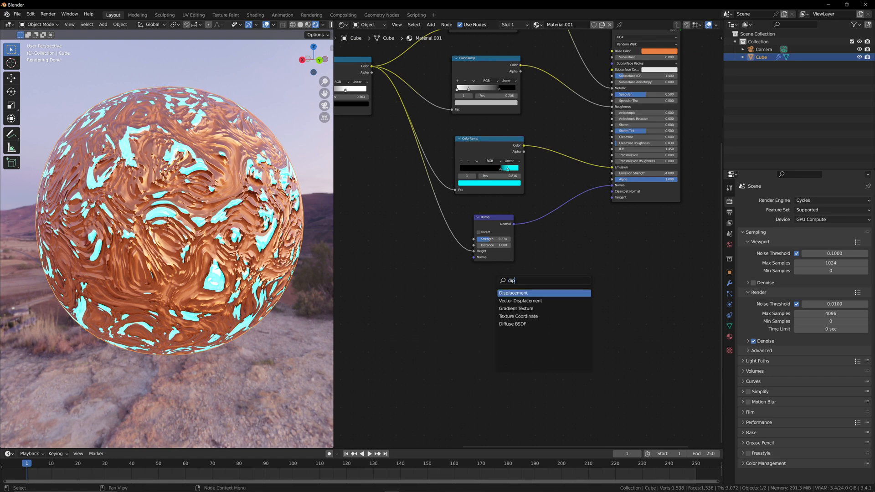
key(Return)
click(478, 298)
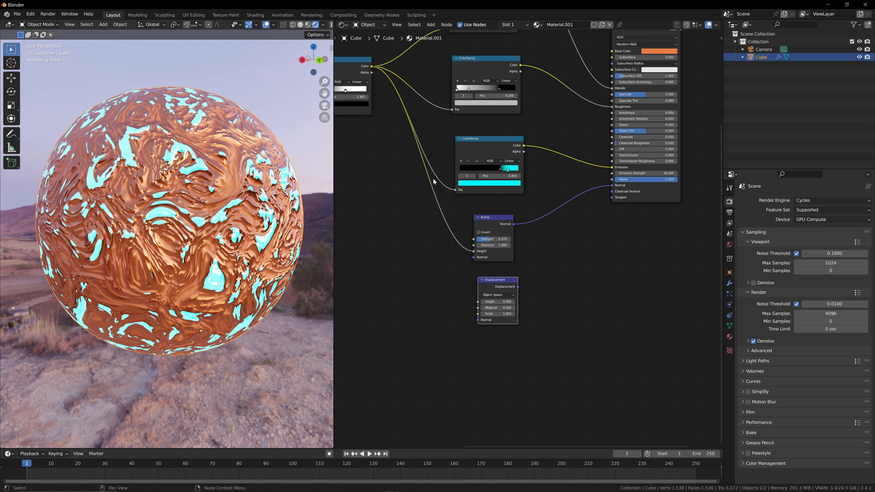
Connect the first ColorRamp's color to the Displacement node's Height and its output to the Material Output's Displacement.
scroll(433, 181, down, 2)
middle_drag(421, 182, 472, 206)
click(432, 108)
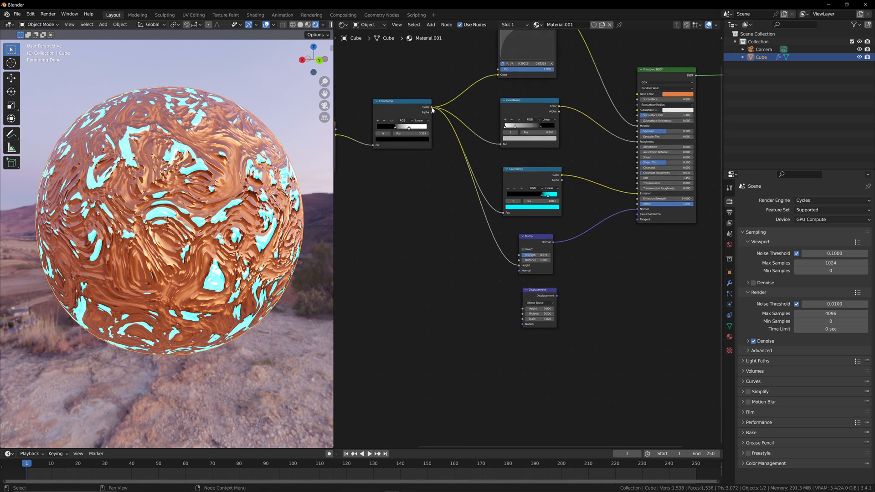
drag(432, 109, 522, 309)
middle_drag(579, 299, 497, 329)
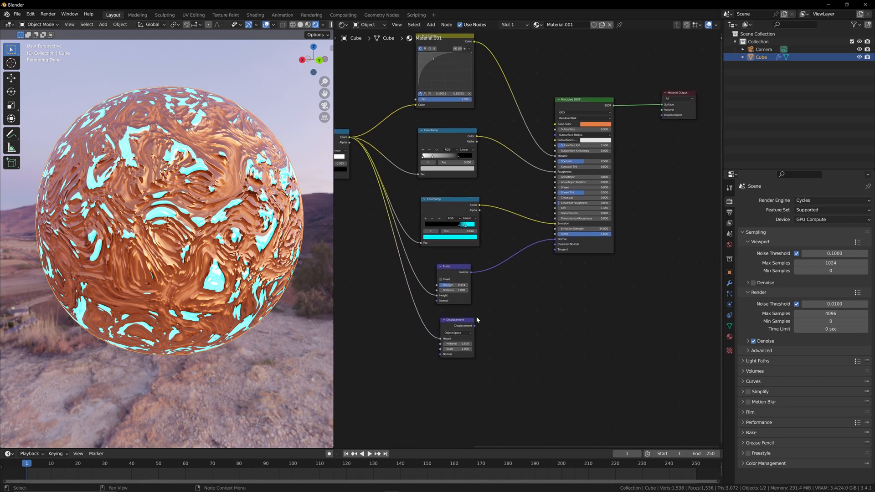
drag(475, 326, 664, 119)
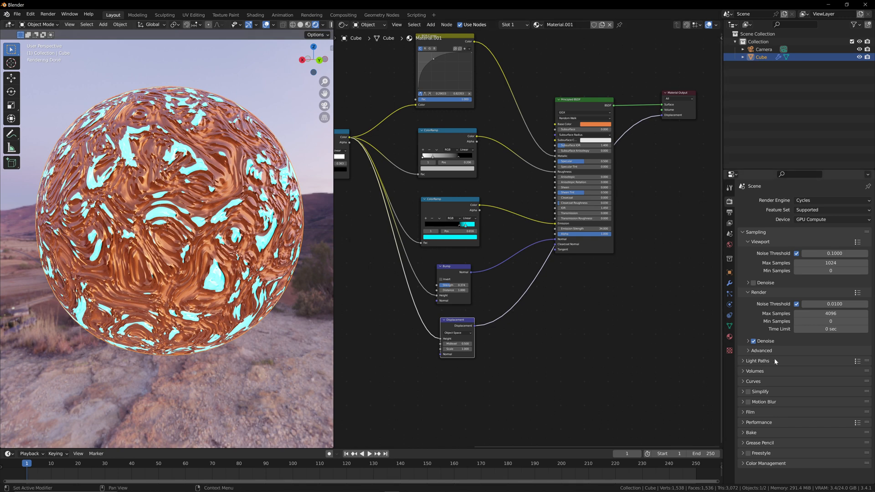
Set the material's surface displacement method to Displacement and Bump.
click(729, 337)
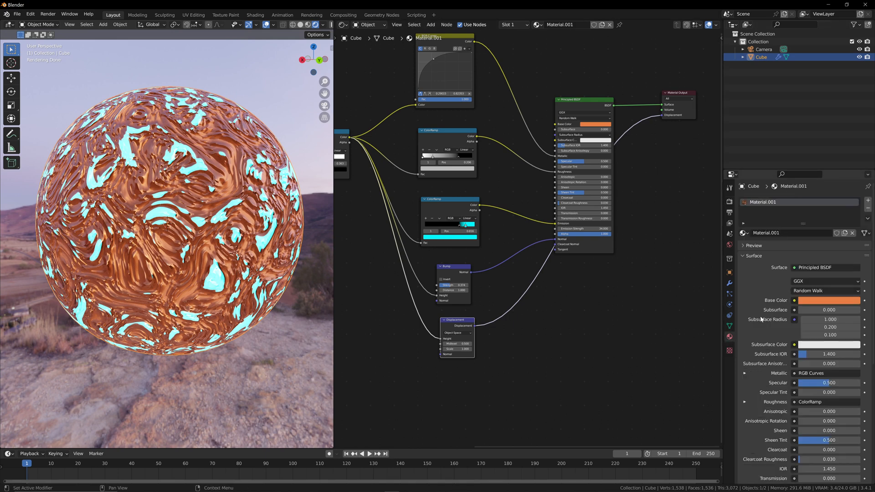
scroll(761, 319, down, 10)
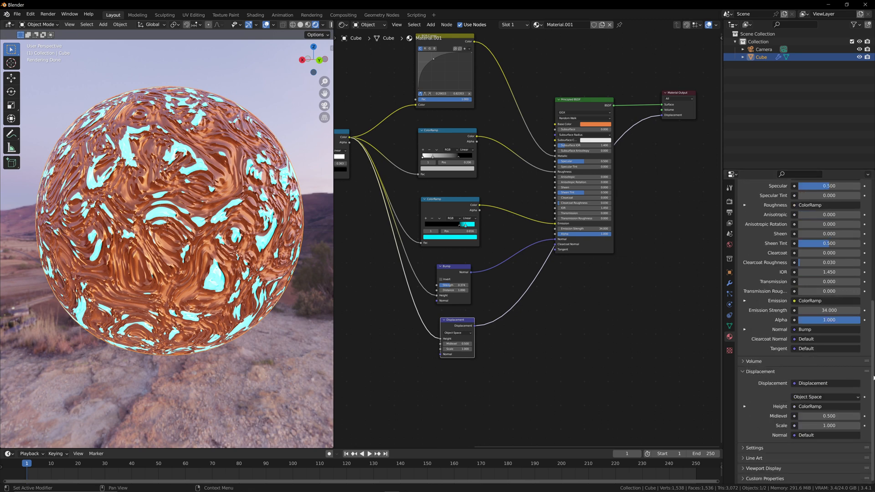
click(747, 448)
scroll(752, 428, down, 5)
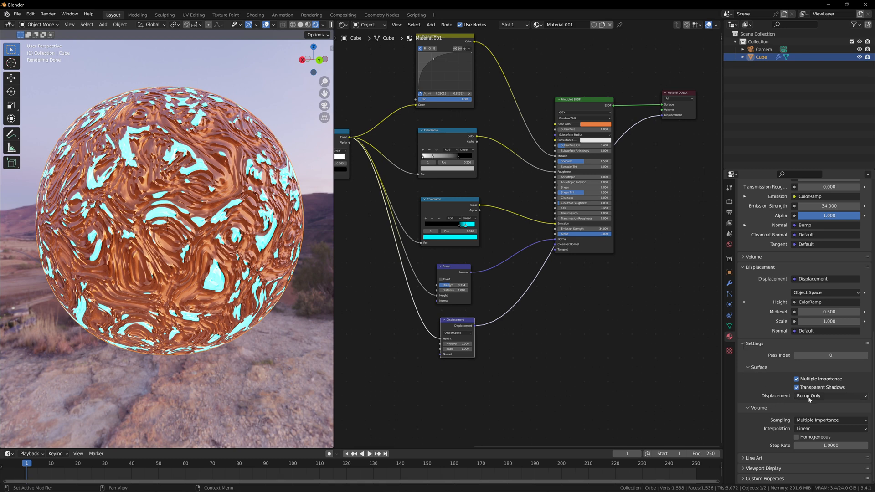
click(837, 395)
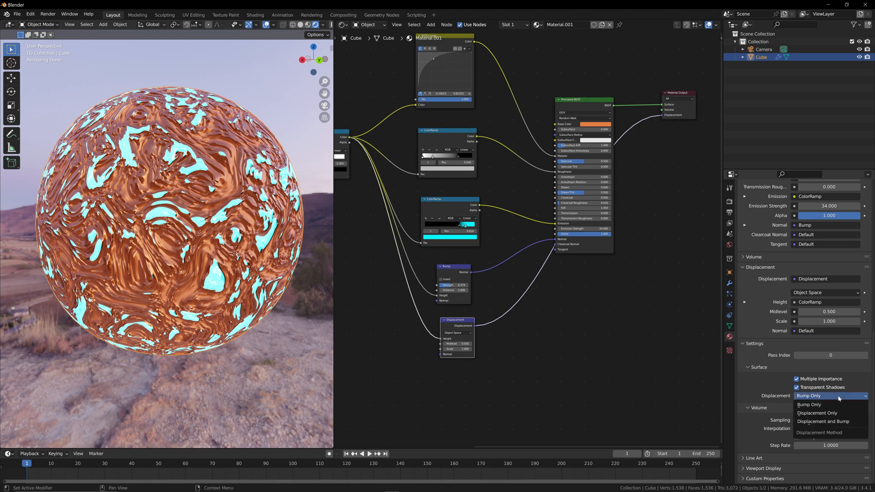
click(838, 424)
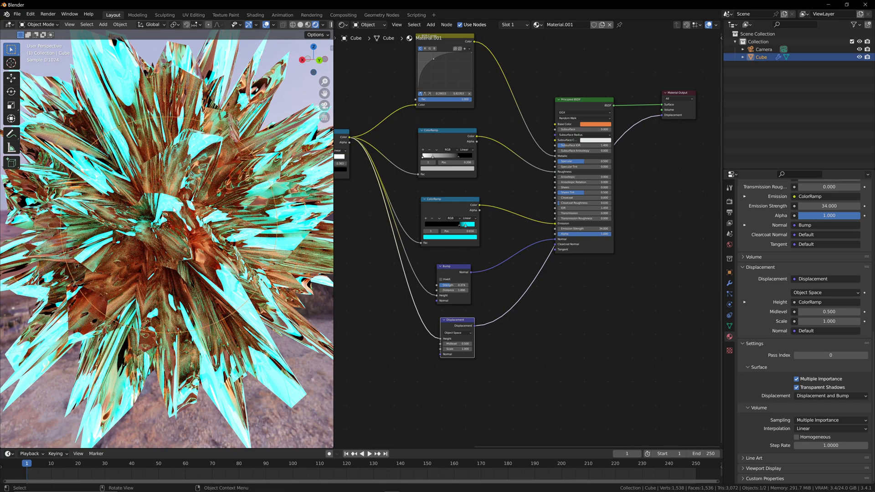
Try scales of 0.1 and 0.4 on the Displacement node.
scroll(174, 210, down, 1)
mouse_move(314, 61)
mouse_down()
mouse_move(330, 61)
mouse_move(314, 61)
mouse_up()
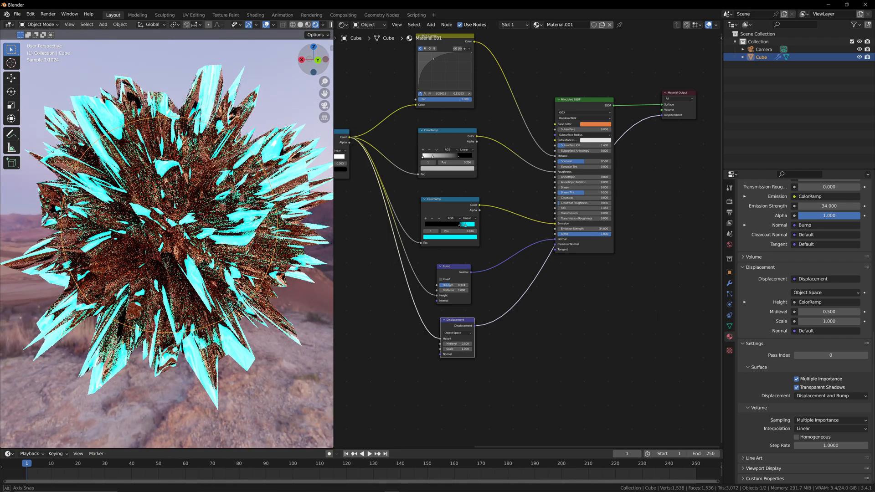
scroll(444, 364, up, 3)
middle_drag(452, 369, 491, 298)
scroll(491, 298, up, 2)
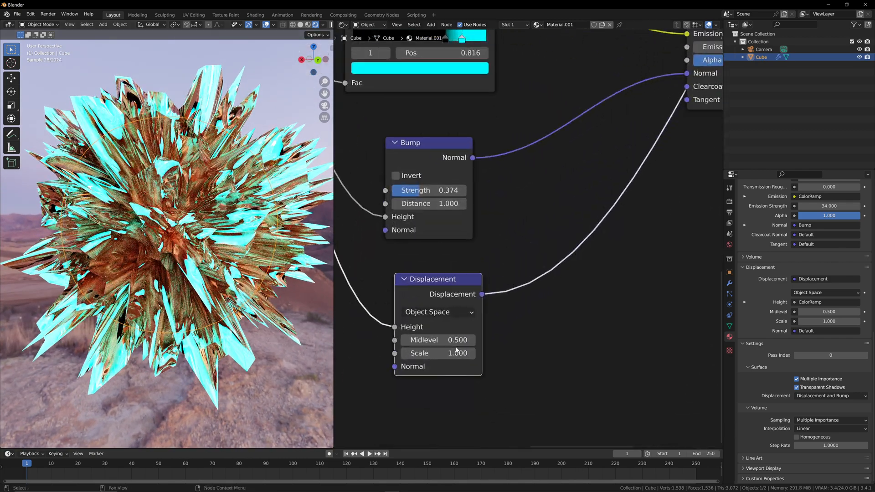
click(466, 316)
text(.1)
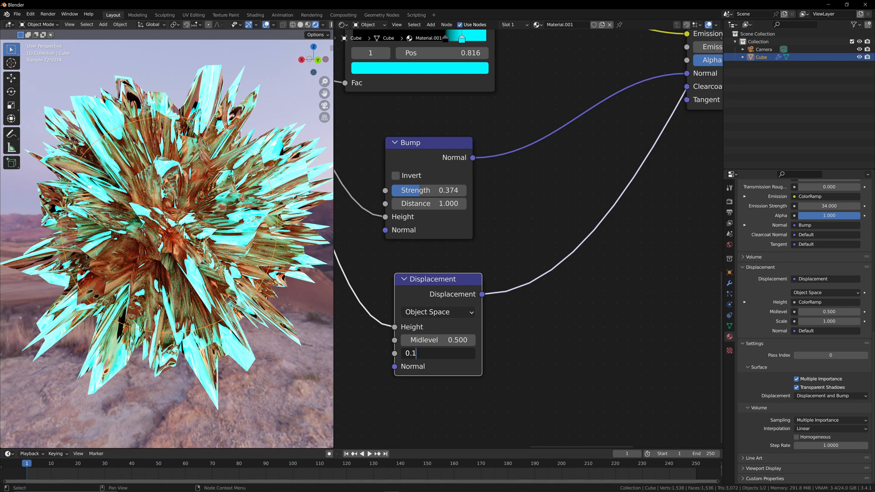
key(Return)
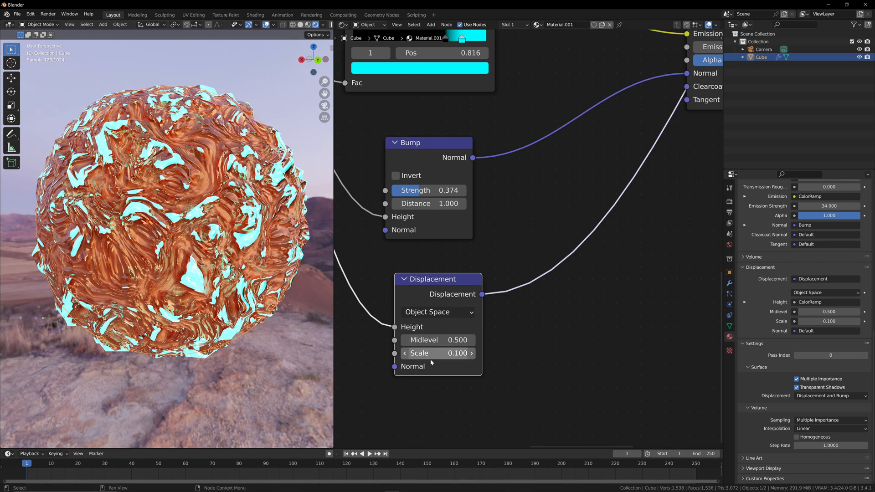
mouse_move(430, 354)
mouse_down()
mouse_move(456, 354)
mouse_move(428, 354)
mouse_move(442, 354)
mouse_up()
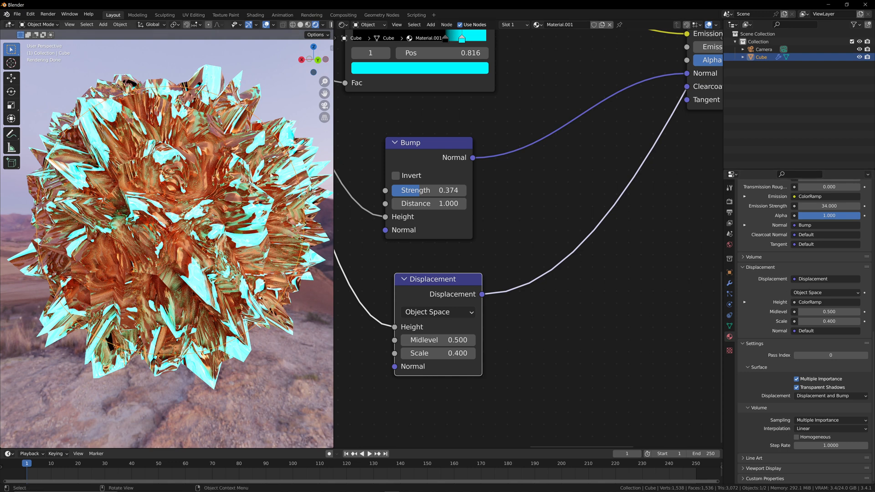
Raise the Subdivision modifier's viewport levels to 6 and set the Displacement node's scale to 0.08.
click(730, 283)
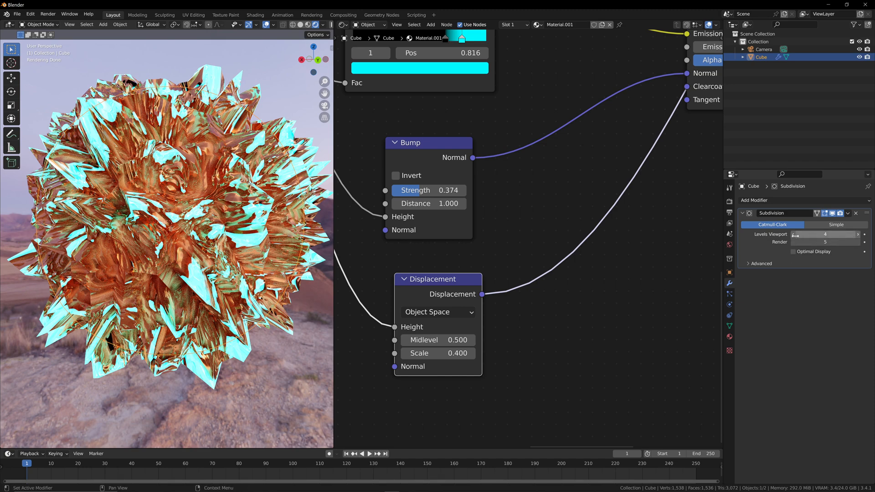
click(857, 234)
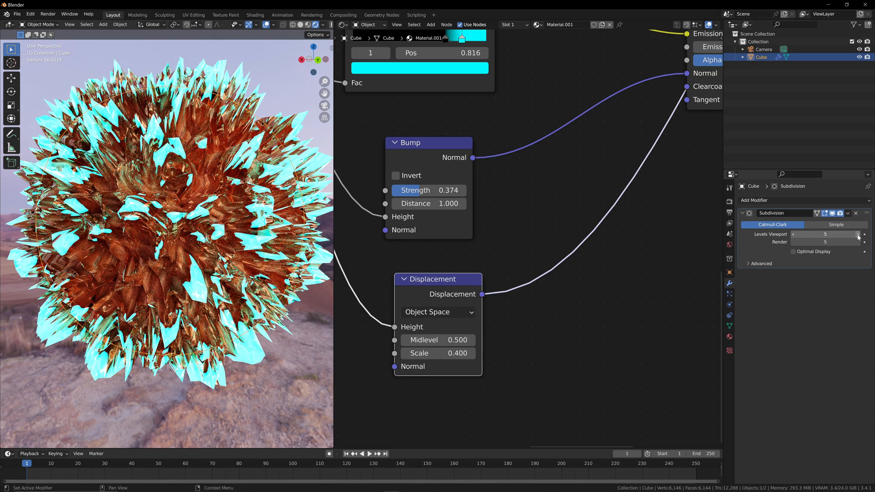
click(858, 235)
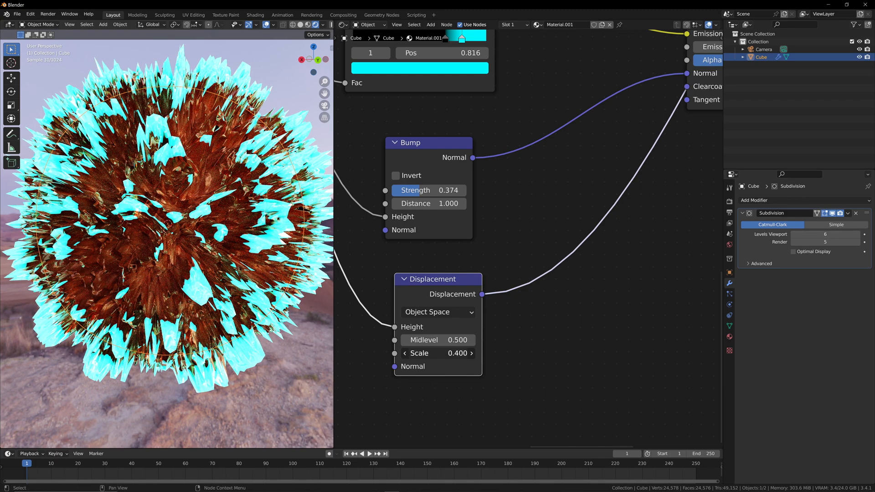
drag(438, 353, 436, 353)
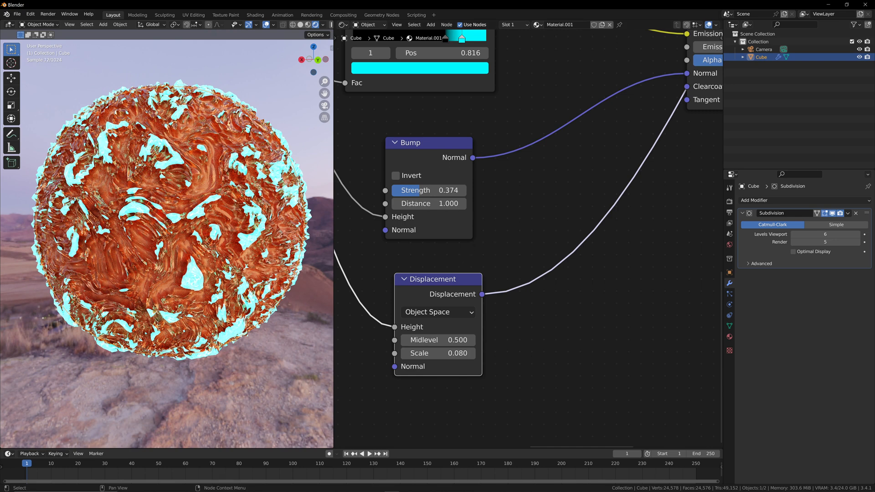
scroll(511, 287, down, 4)
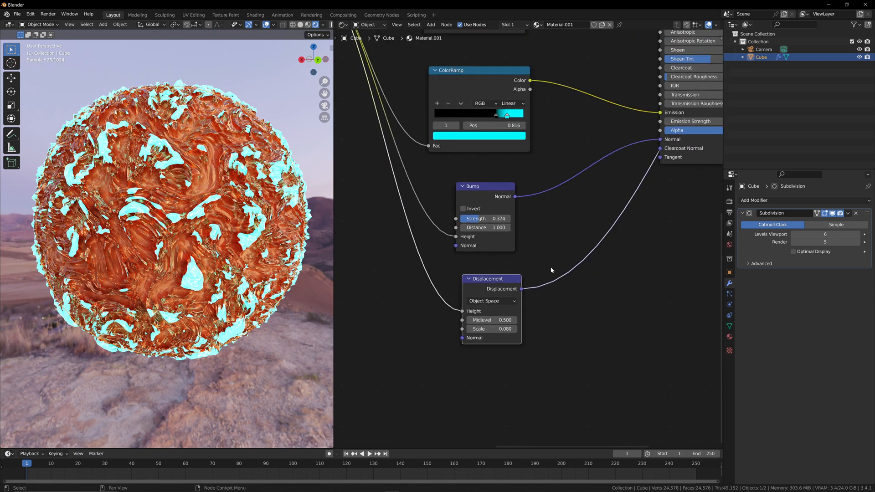
Reverse the emission ColorRamp by moving its cyan stop to 0.093 and its black stop just after it.
scroll(504, 246, up, 5)
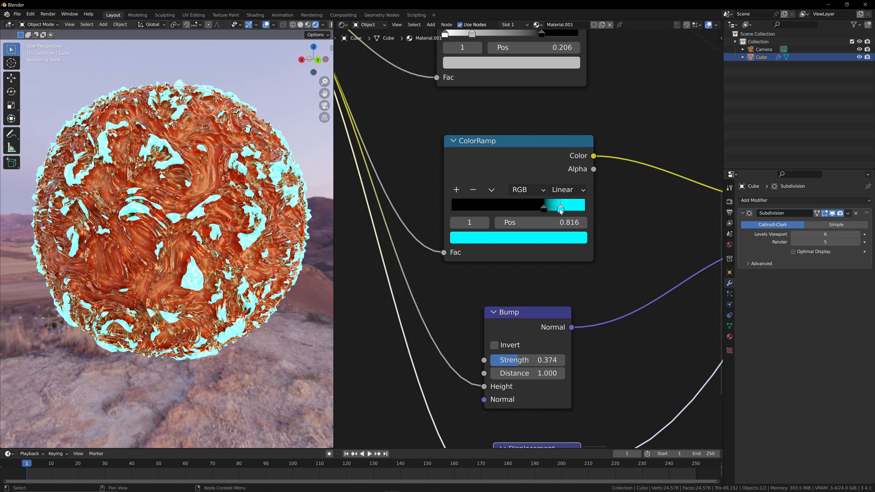
drag(560, 210, 461, 211)
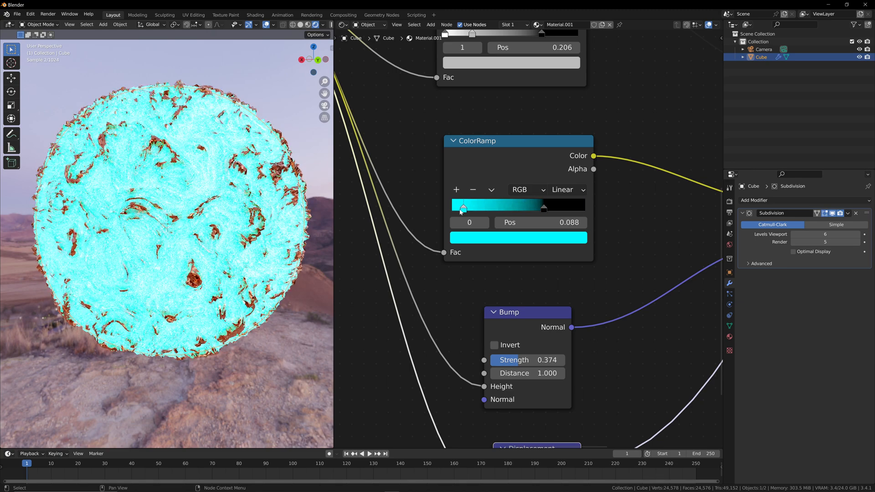
drag(544, 210, 490, 215)
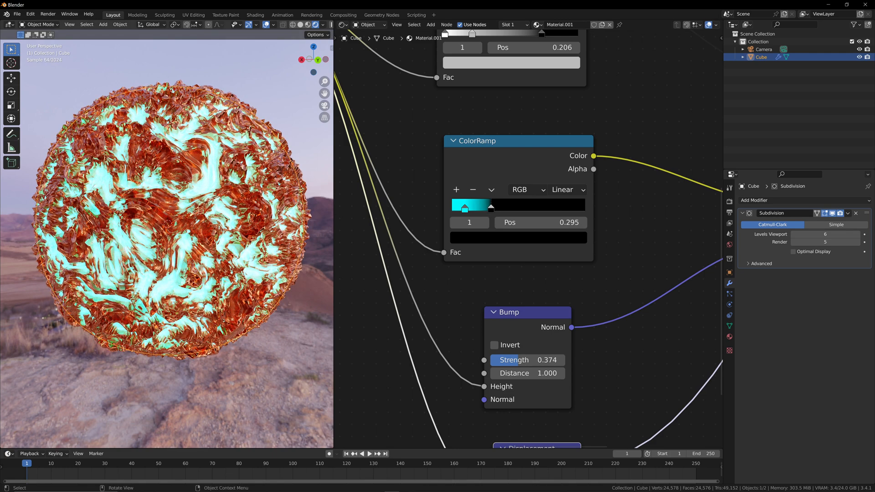
drag(490, 211, 458, 212)
Add a new ColorRamp node above the RGB Curves node.
scroll(567, 212, down, 2)
scroll(568, 212, down, 2)
middle_drag(570, 213, 544, 304)
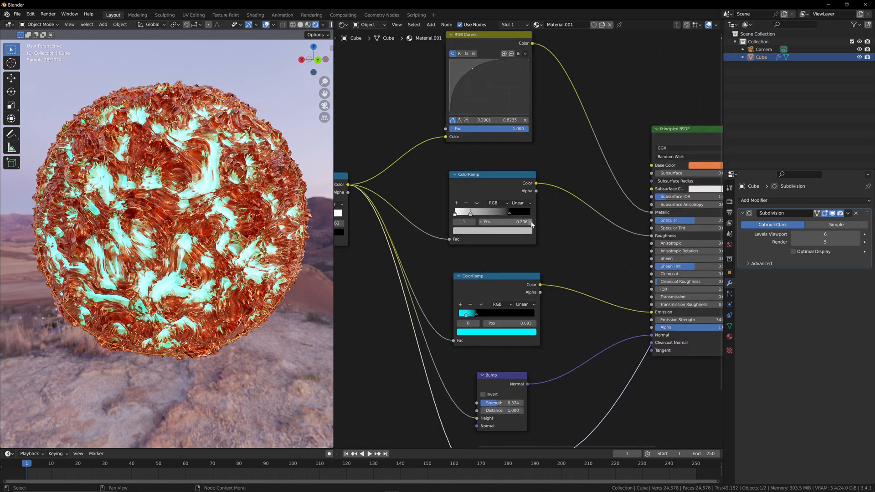
scroll(531, 222, down, 3)
middle_drag(520, 113, 548, 205)
scroll(531, 204, up, 1)
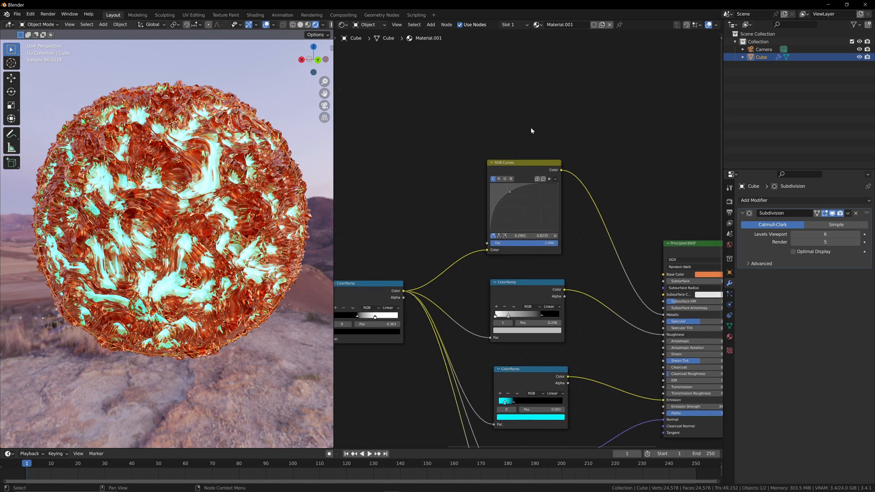
key(shift+a)
text(ra)
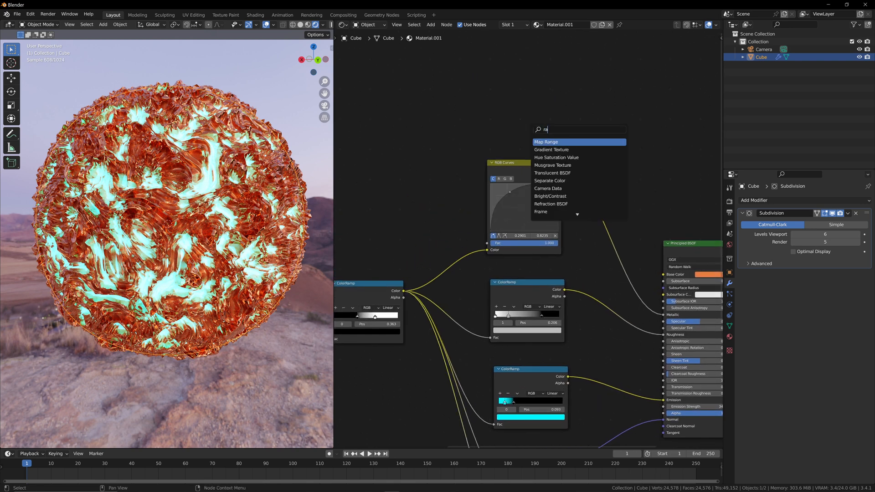
text(mp)
key(Return)
click(511, 108)
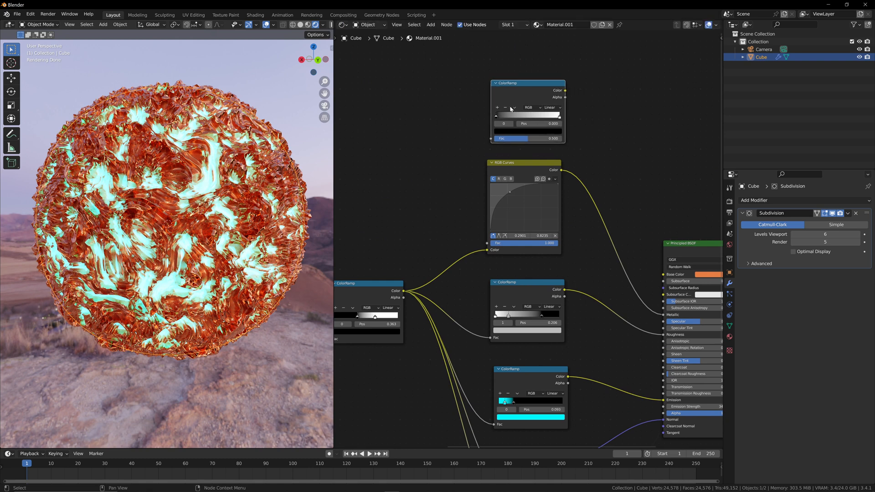
Connect the first ColorRamp's color to the new ColorRamp's Fac and its color to the Principled BSDF's Base Color.
drag(403, 291, 491, 140)
middle_drag(421, 183, 439, 159)
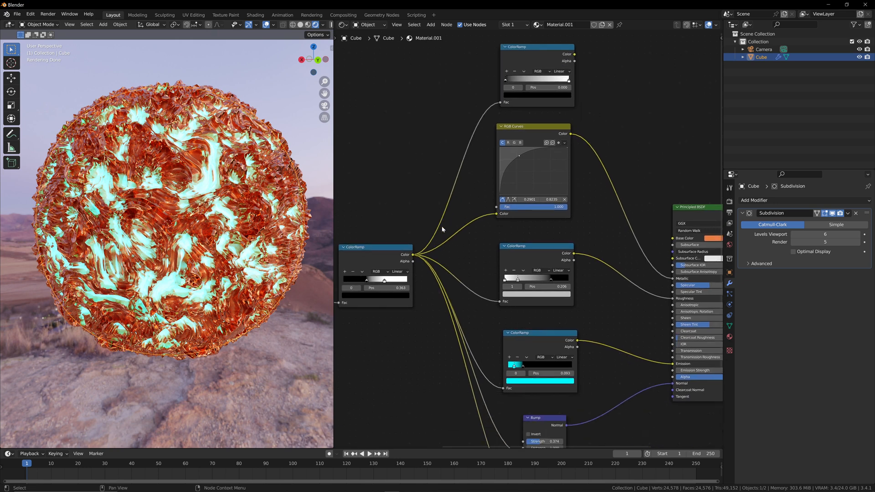
drag(513, 49, 508, 49)
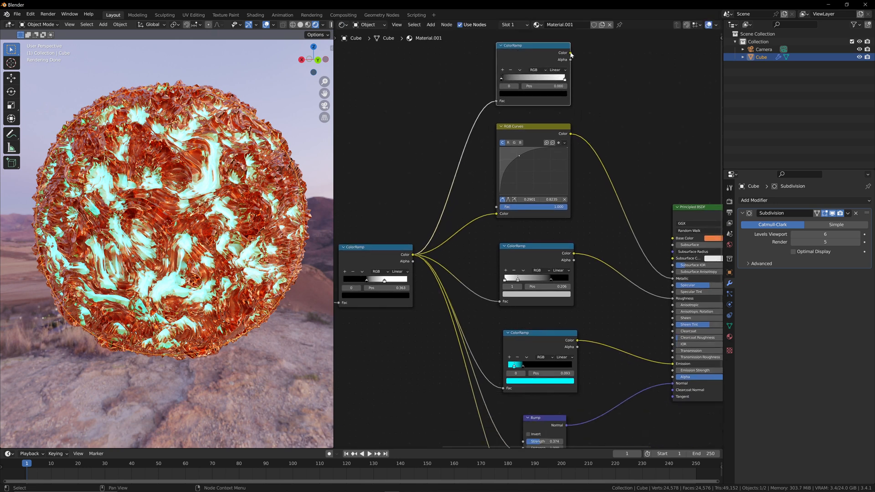
drag(570, 53, 672, 238)
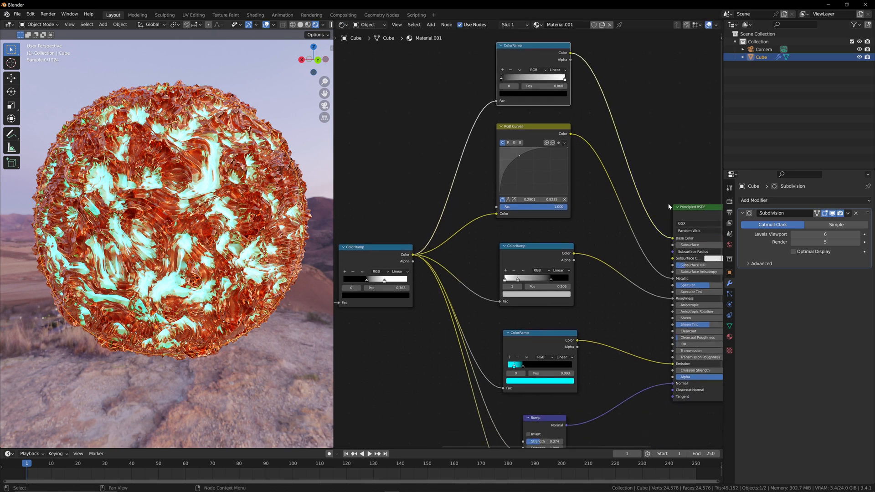
scroll(640, 186, up, 3)
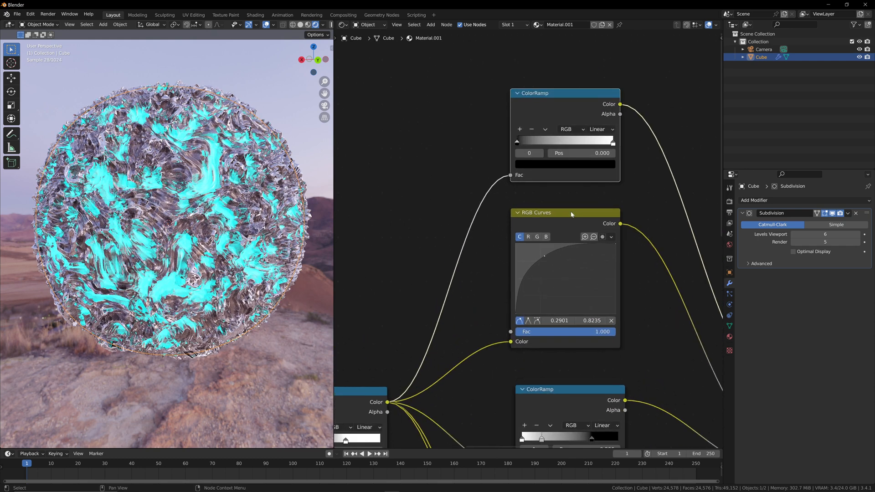
Set the base-color ColorRamp's first stop to dark blue with hue 0.668, saturation 1.000 and value 0.098.
mouse_move(548, 143)
middle_down()
mouse_move(547, 153)
mouse_move(535, 133)
middle_up()
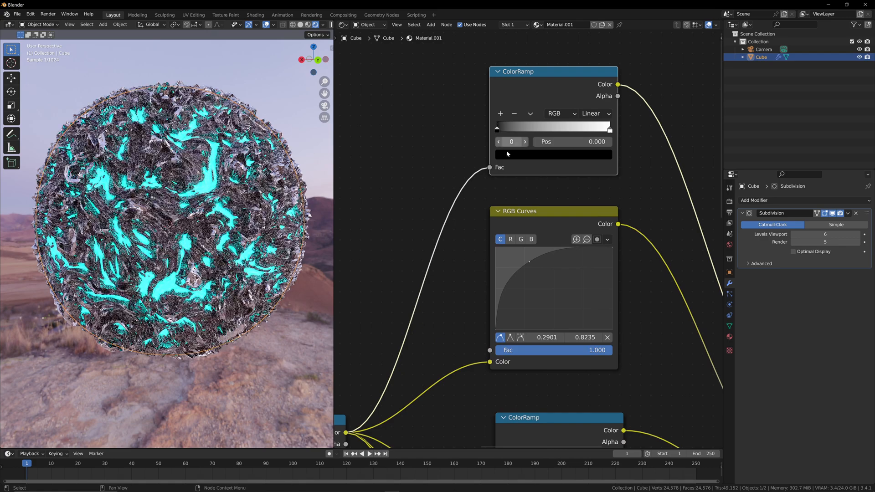
click(509, 154)
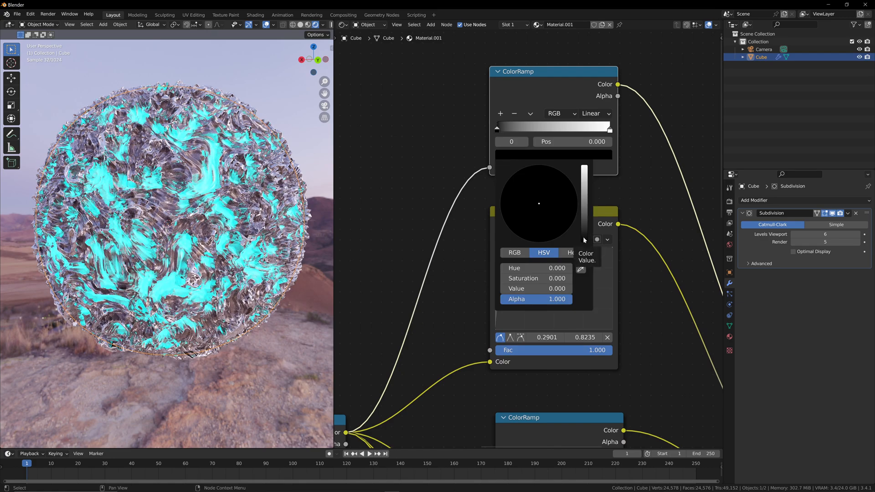
mouse_move(584, 237)
mouse_down()
mouse_move(584, 205)
mouse_move(583, 216)
mouse_move(573, 185)
mouse_up()
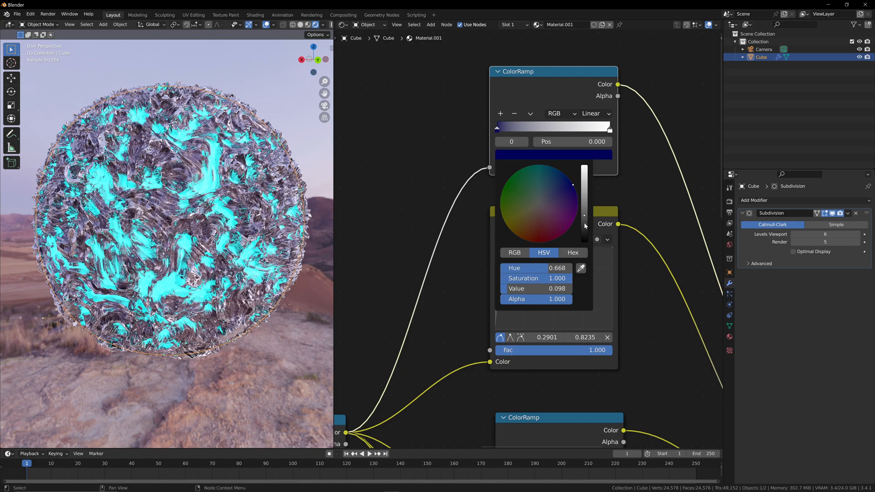
drag(584, 218, 584, 215)
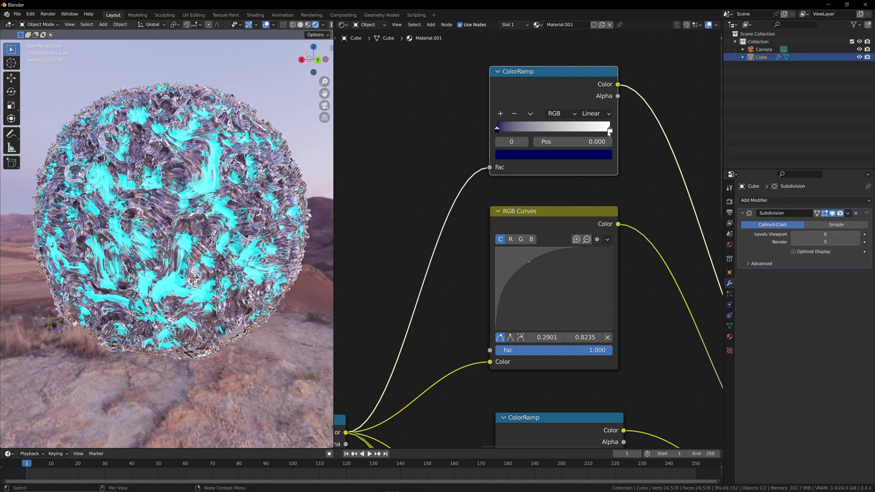
Set the last stop of the base-color ColorRamp to light blue with hue 0.581, saturation 0.865 and value 1.000.
click(609, 130)
click(547, 155)
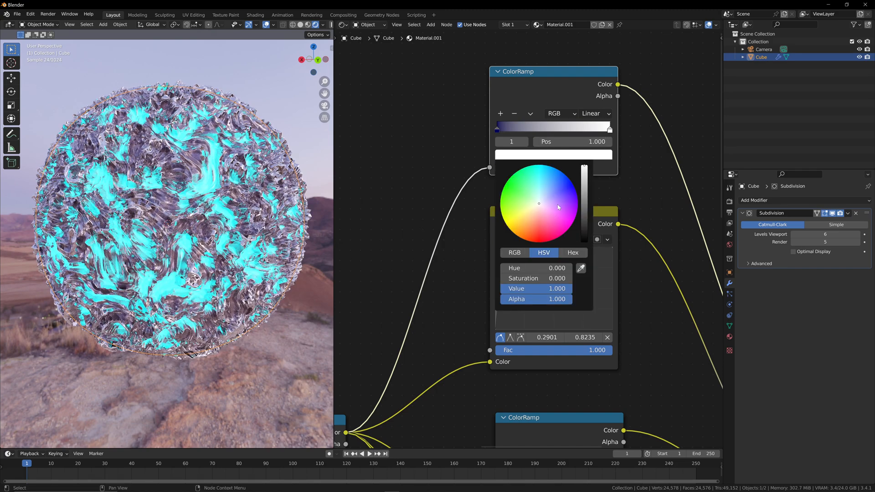
drag(558, 208, 548, 176)
click(630, 144)
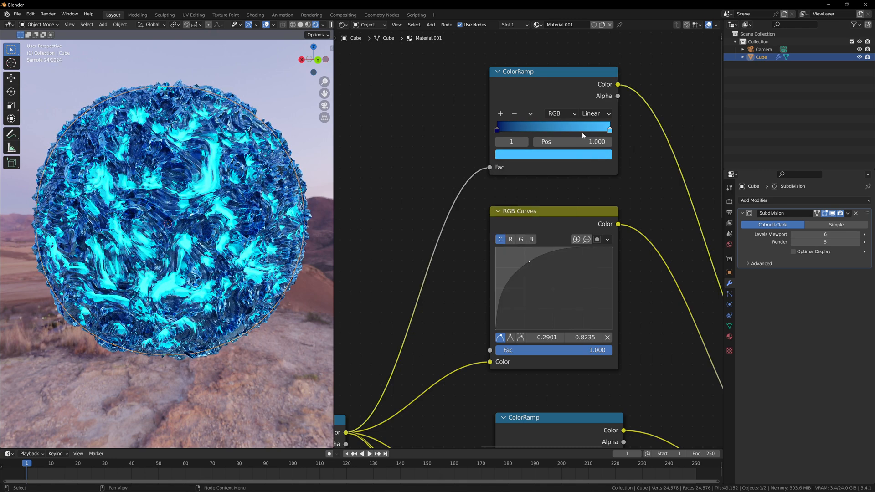
click(598, 158)
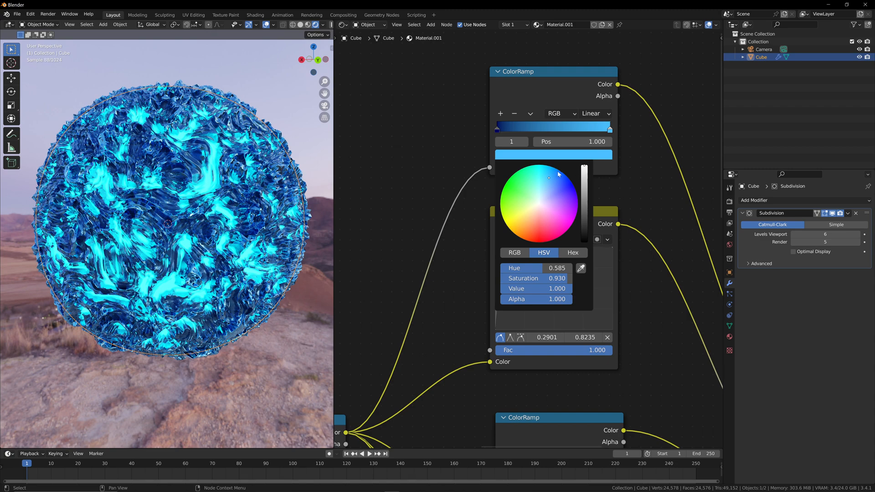
drag(547, 186, 547, 182)
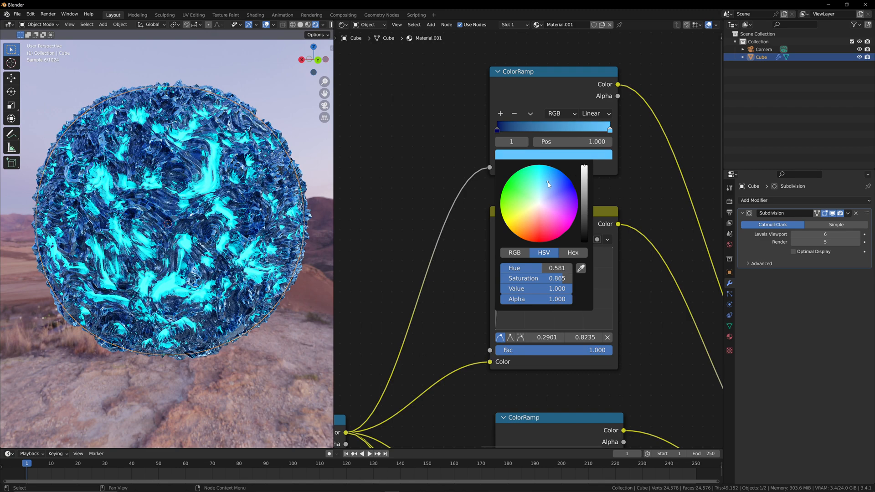
Add a middle stop to the base-color ColorRamp and color it violet with hue 0.690, saturation 0.934 and value 0.737.
click(500, 114)
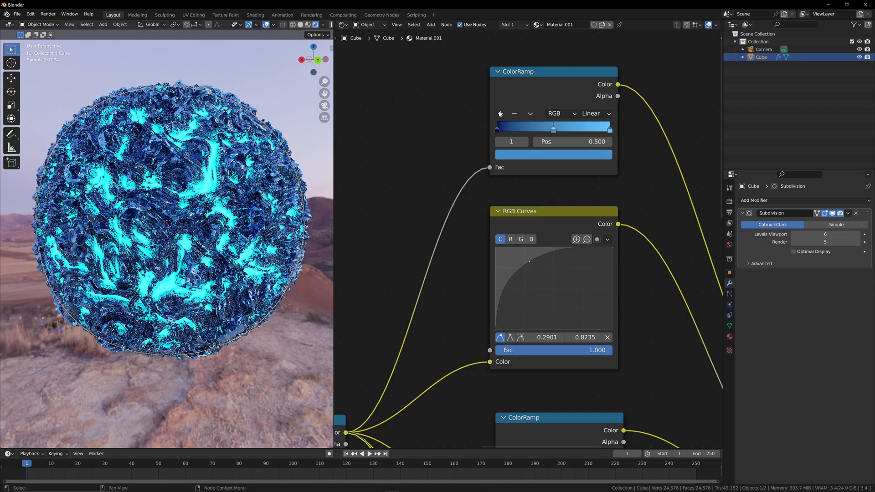
click(553, 156)
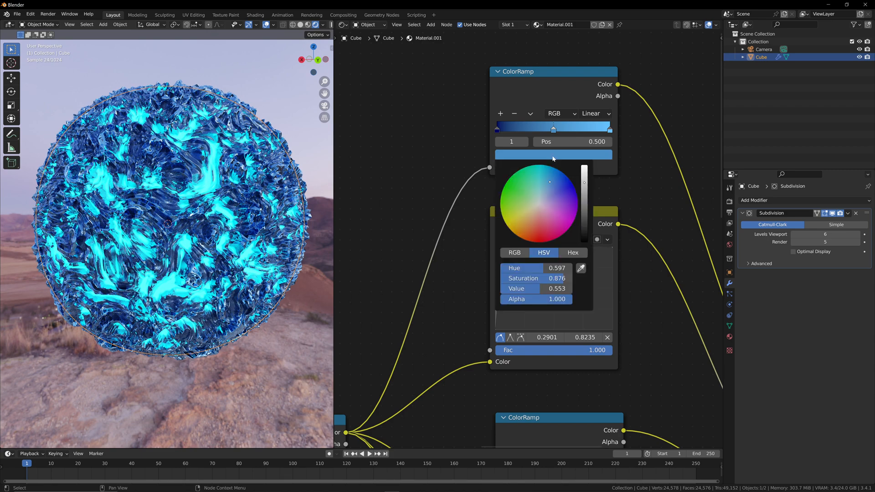
click(555, 211)
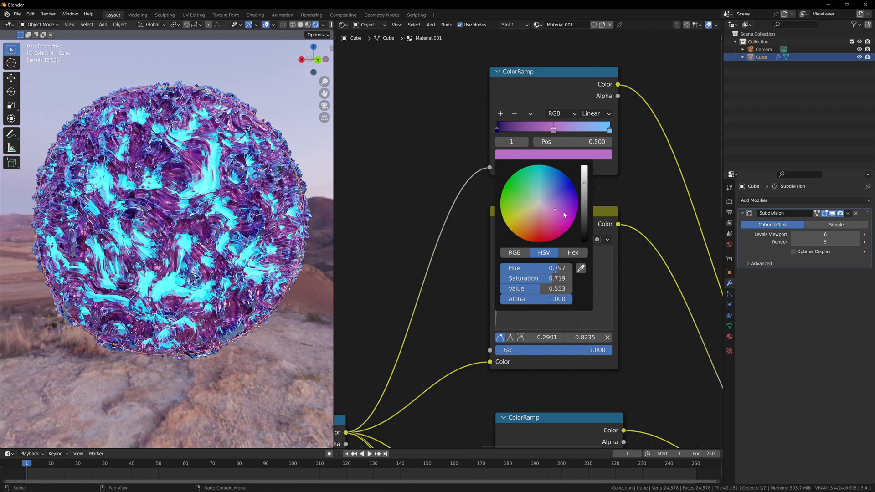
click(570, 199)
click(568, 207)
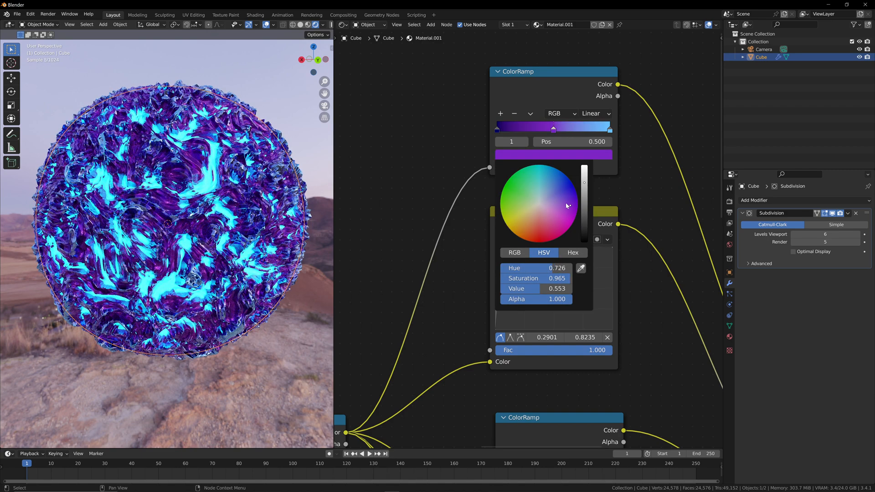
drag(568, 206, 566, 197)
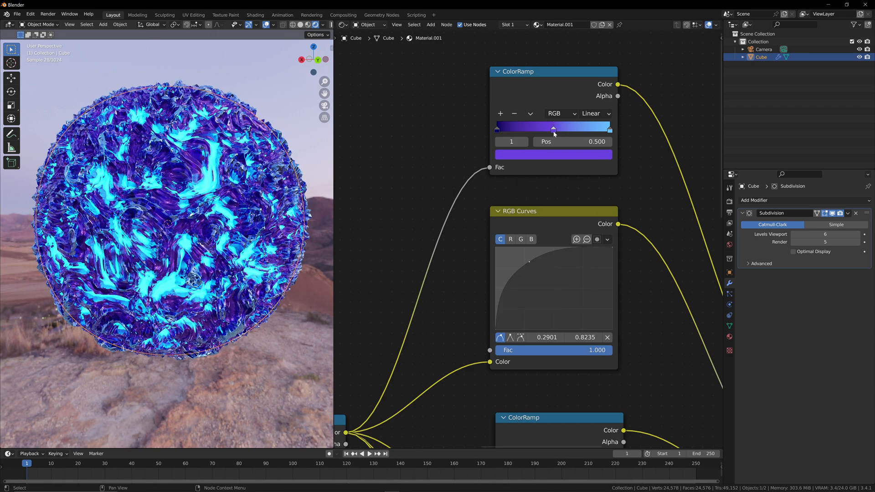
Move the violet stop of the base-color ColorRamp to 0.231 and its dark blue stop to 0.122.
drag(554, 133, 521, 132)
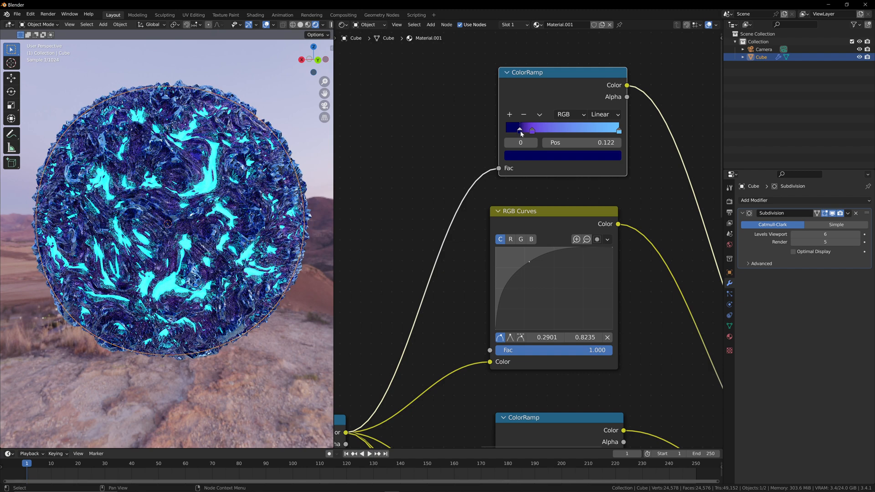
key(g)
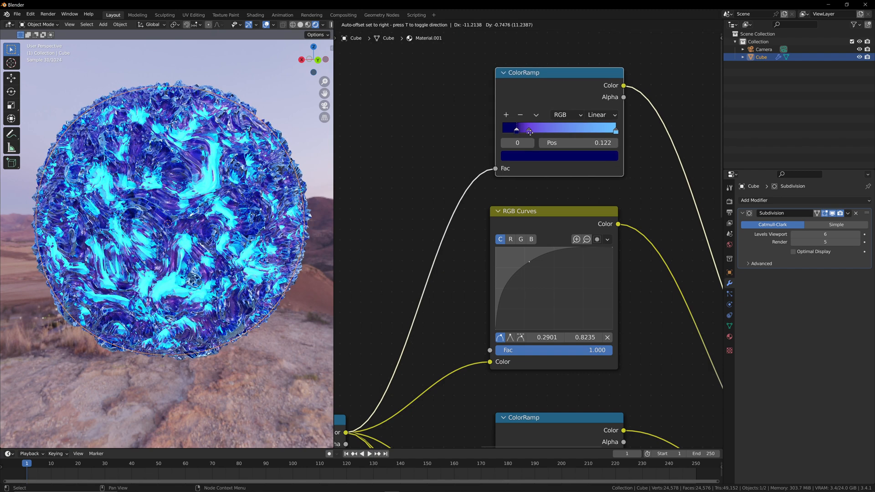
drag(530, 133, 522, 133)
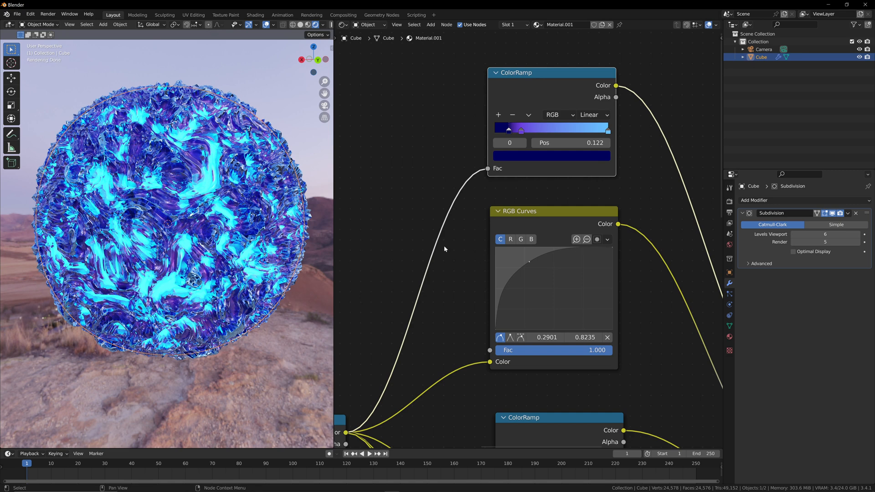
Set the Noise Texture's scale to 4.5 and its detail to 15.
middle_drag(444, 248, 496, 122)
scroll(451, 251, up, 2)
middle_drag(451, 267, 493, 223)
scroll(471, 223, up, 1)
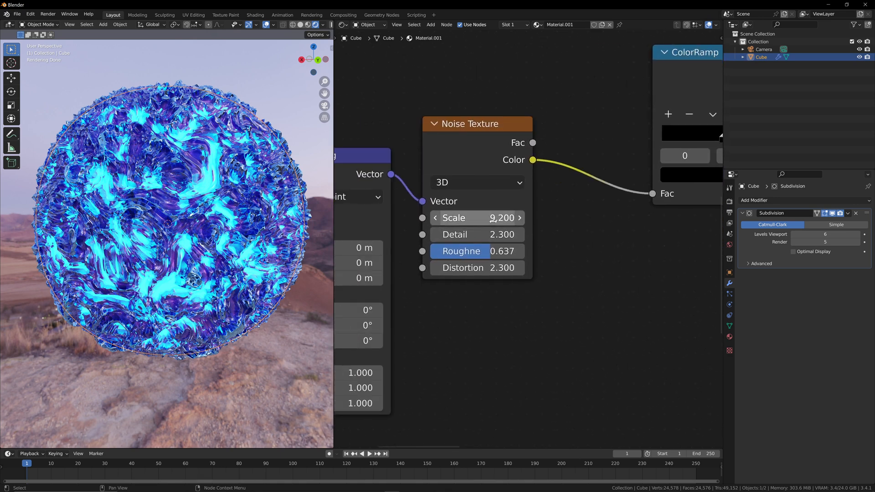
double_click(493, 219)
key(BackSpace)
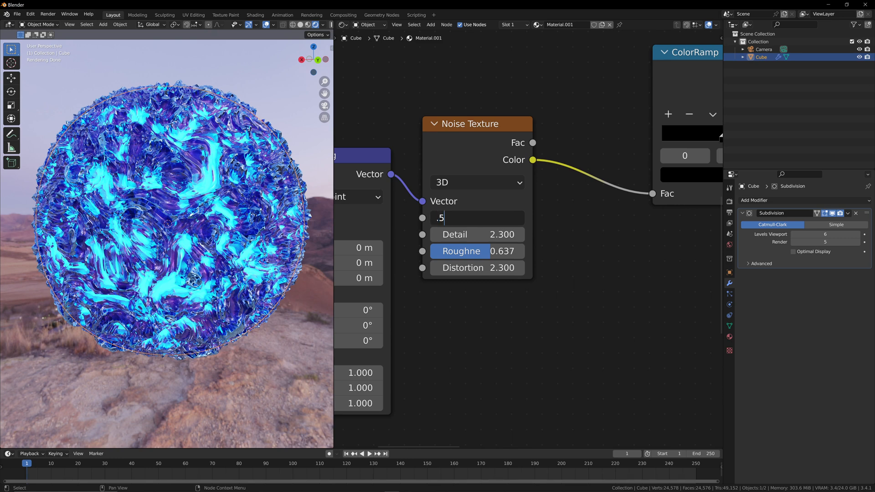
text(4.5)
key(Return)
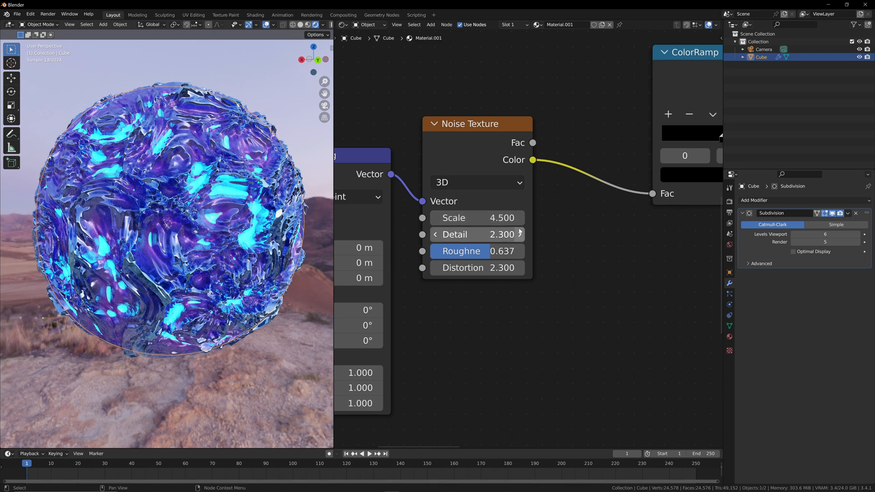
click(470, 235)
text(1)
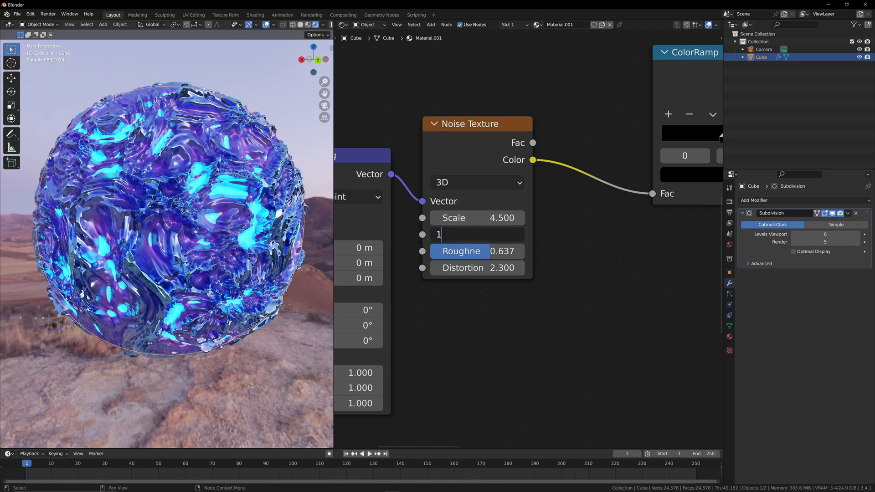
text(5)
key(Return)
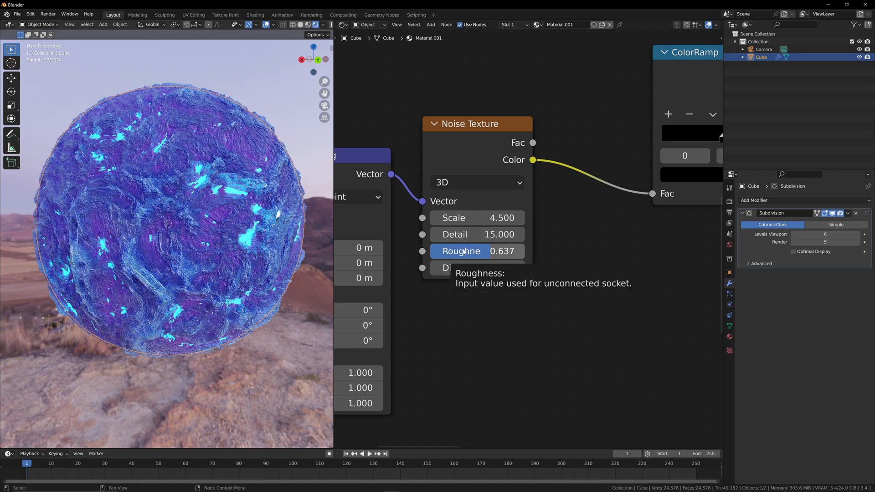
Set the Noise Texture's roughness to 0.5 and its distortion to 0.5.
click(464, 251)
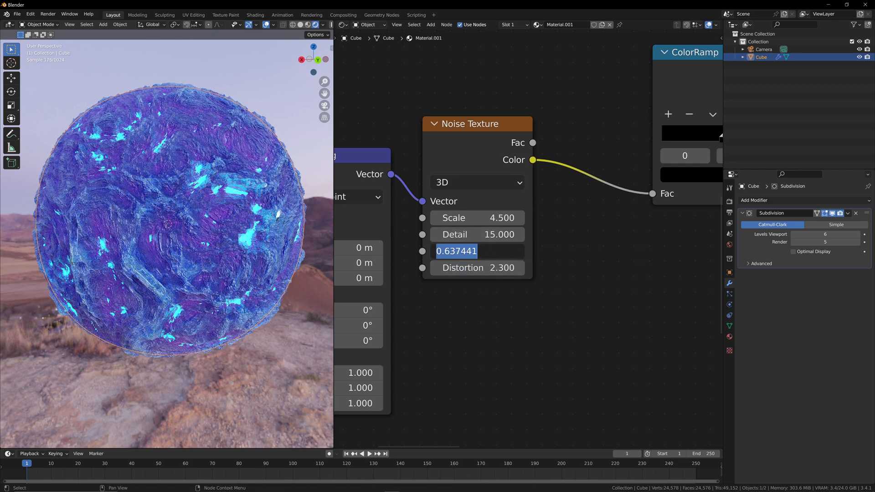
text(0.5)
key(Return)
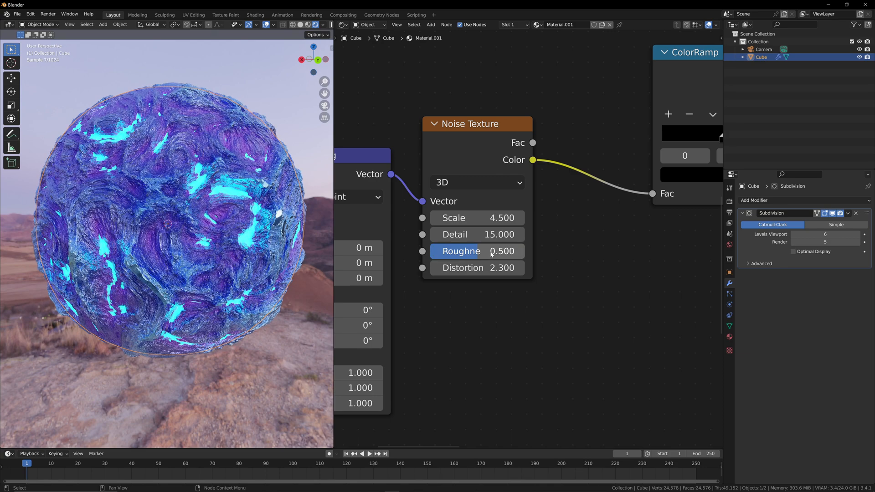
click(489, 263)
text(0.5)
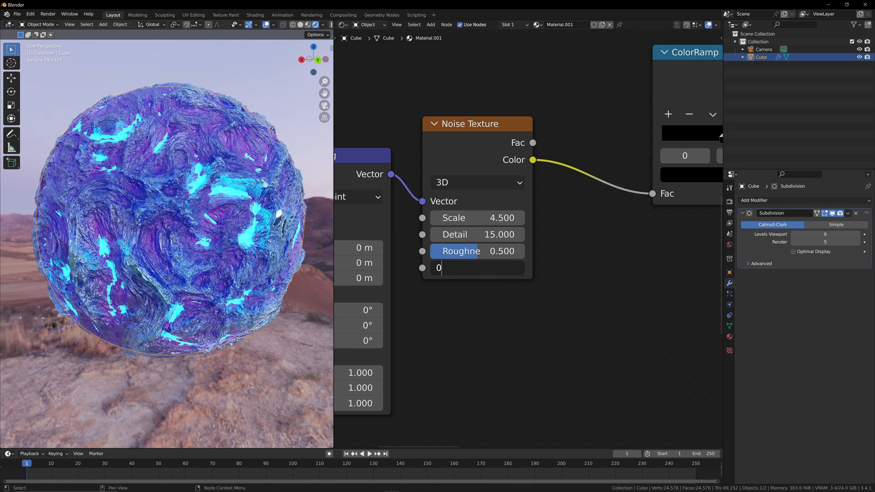
key(Return)
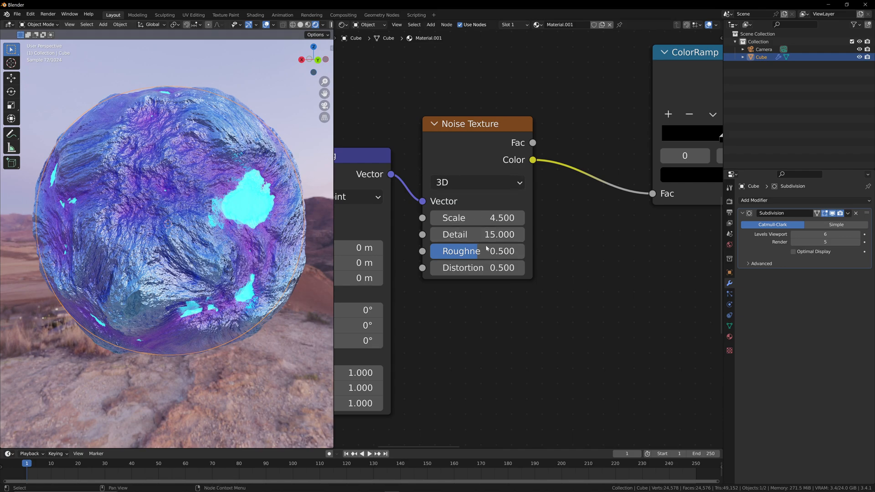
Reduce the Noise Texture's detail to 10.3.
drag(318, 58, 305, 90)
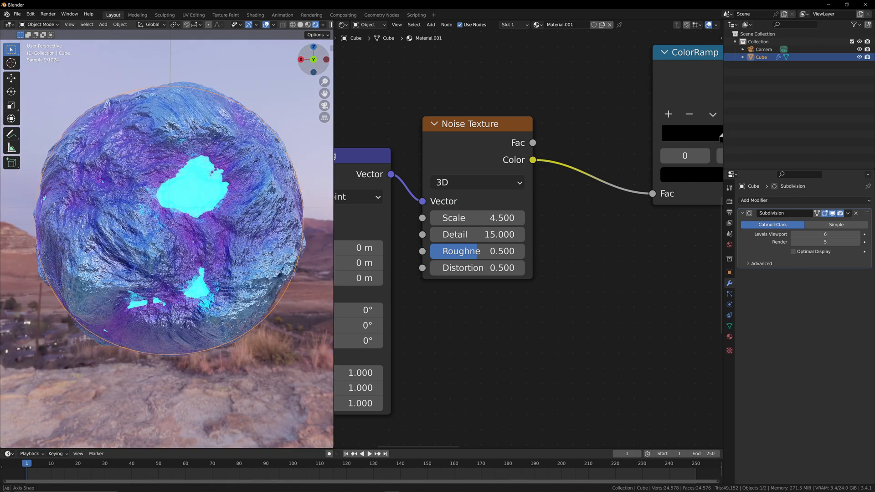
drag(493, 235, 472, 235)
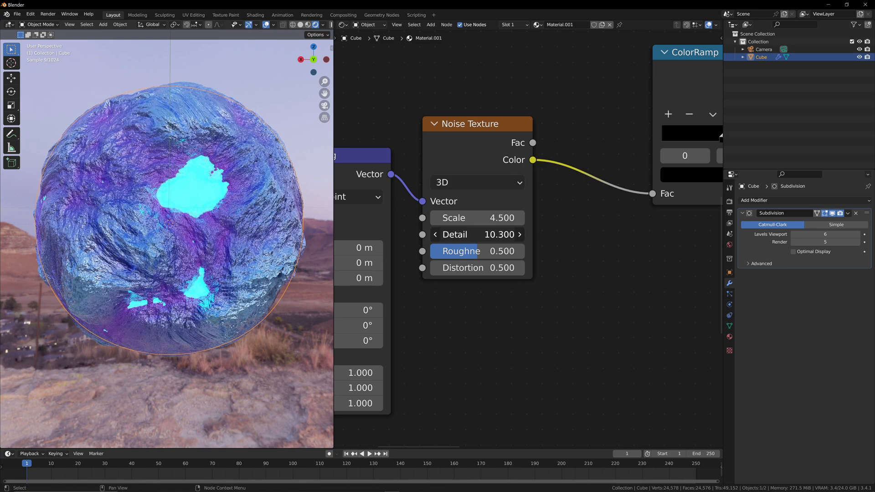
drag(472, 234, 495, 234)
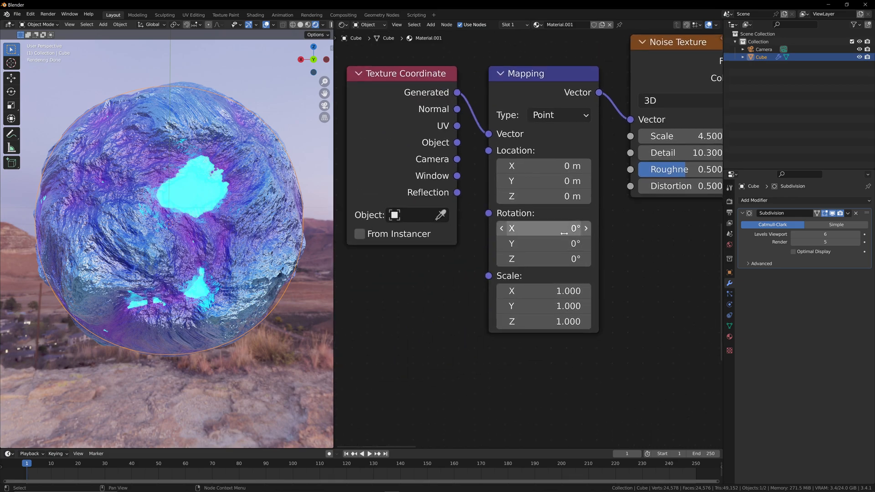
Rotate the texture in the Mapping node to -76.2° on X and 12.1° on Y.
drag(565, 232, 566, 232)
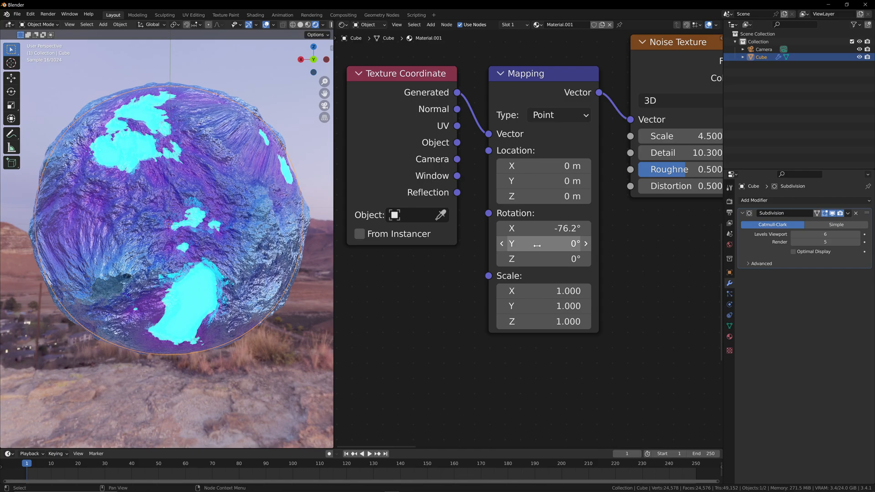
drag(537, 246, 537, 245)
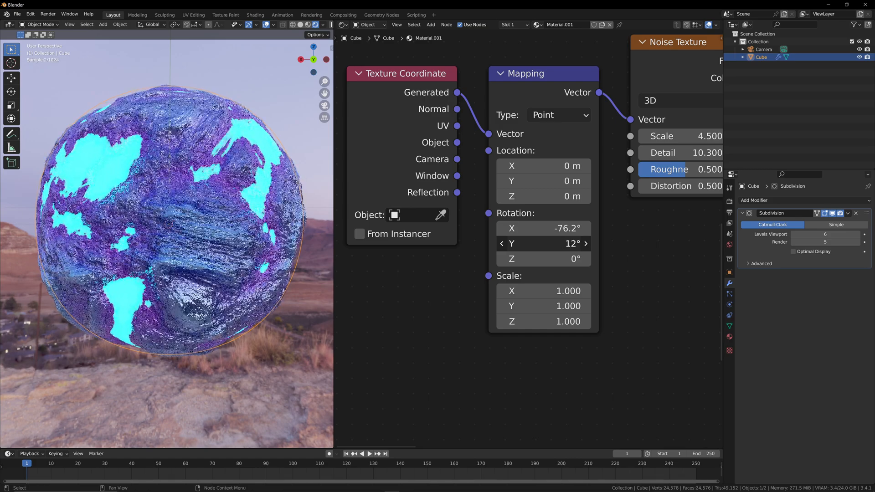
drag(537, 246, 539, 245)
drag(314, 60, 339, 79)
Shift the color of the base-color ColorRamp's violet stop at 0.231 slightly toward blue.
scroll(588, 239, down, 2)
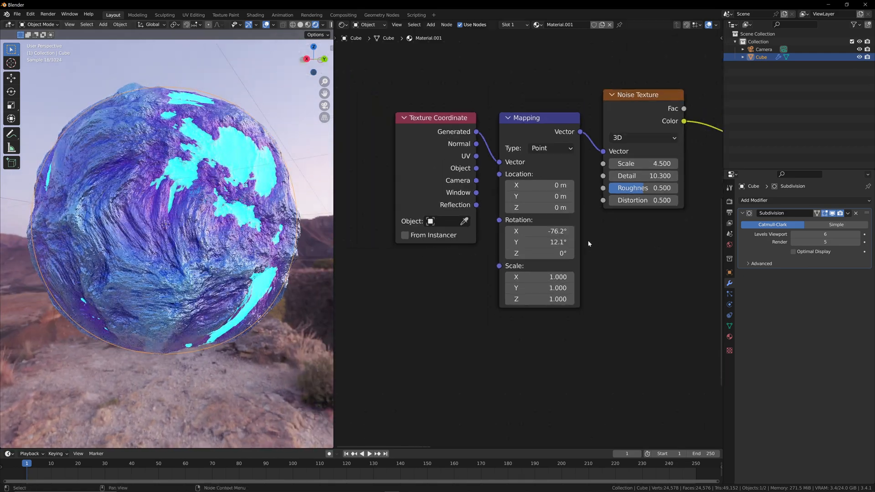
middle_drag(587, 240, 484, 243)
middle_drag(597, 261, 520, 279)
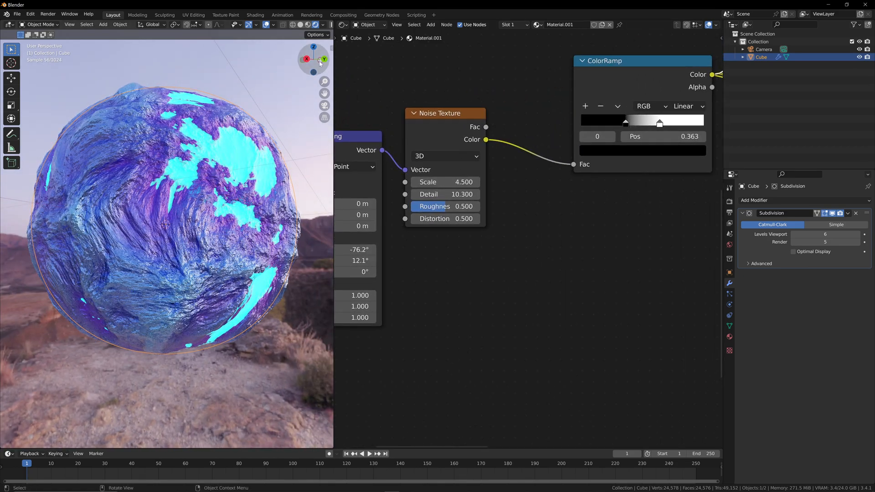
drag(319, 61, 305, 67)
middle_drag(553, 246, 489, 311)
scroll(489, 312, down, 6)
middle_drag(615, 148, 416, 225)
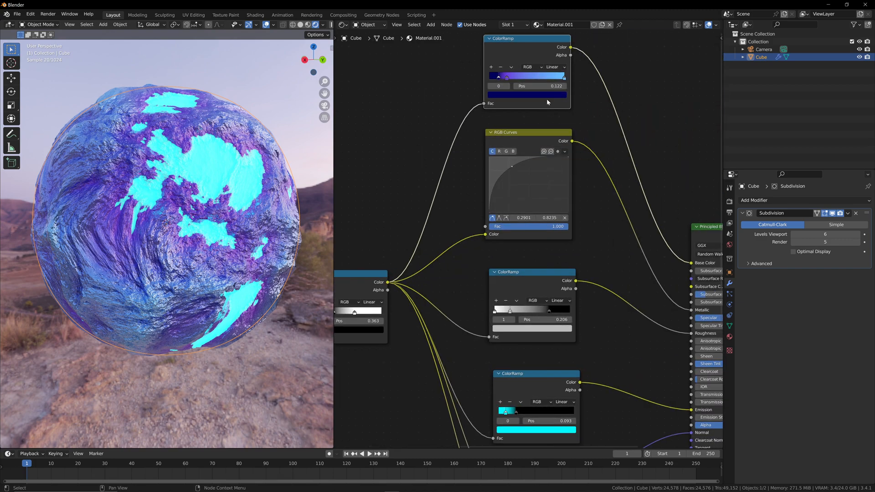
click(507, 77)
click(527, 95)
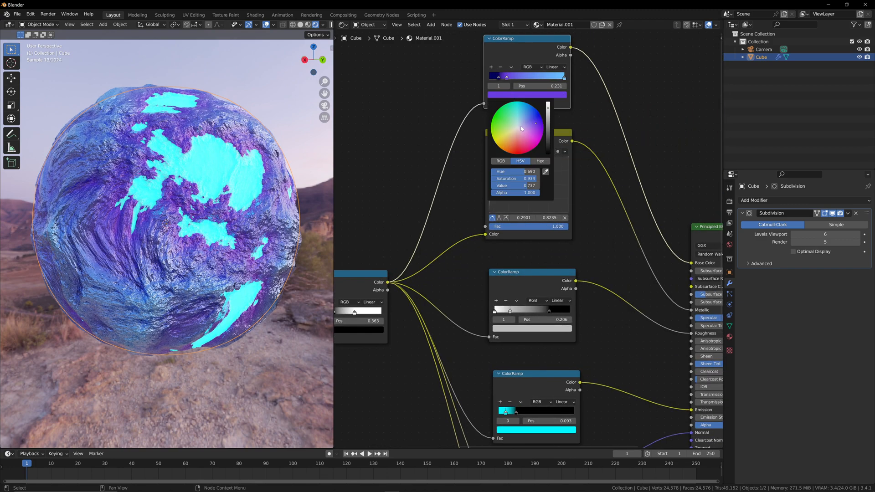
mouse_move(535, 122)
mouse_down()
mouse_move(519, 106)
mouse_move(500, 113)
mouse_move(493, 138)
mouse_move(536, 121)
mouse_up()
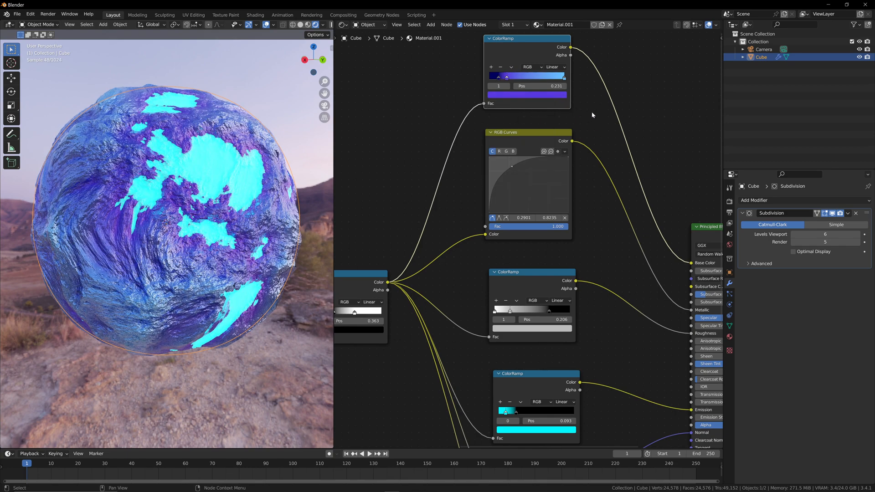
Shift the roughness ColorRamp's white stop inward from the start and move its black stop to 0.645.
scroll(560, 261, down, 6)
middle_drag(574, 291, 536, 225)
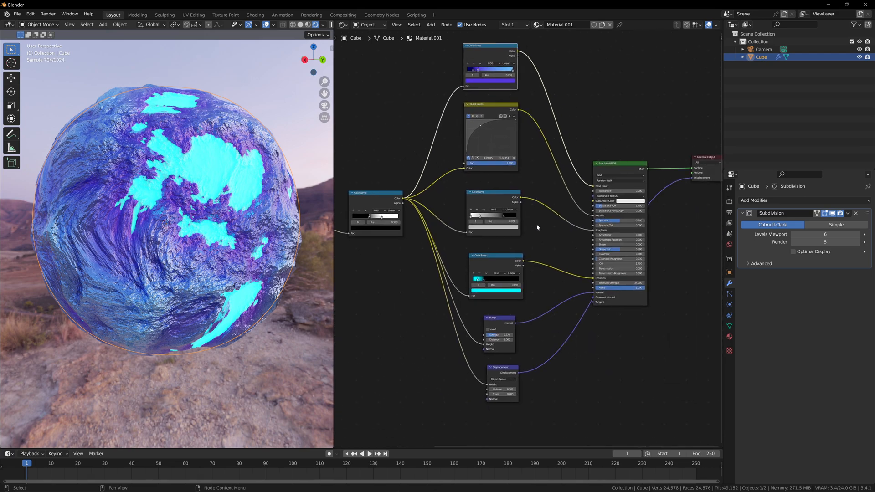
drag(318, 65, 305, 69)
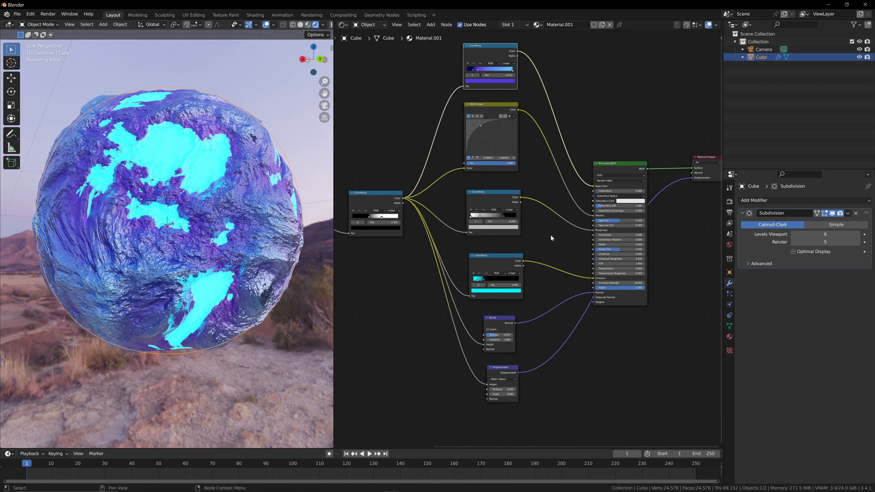
scroll(551, 237, up, 5)
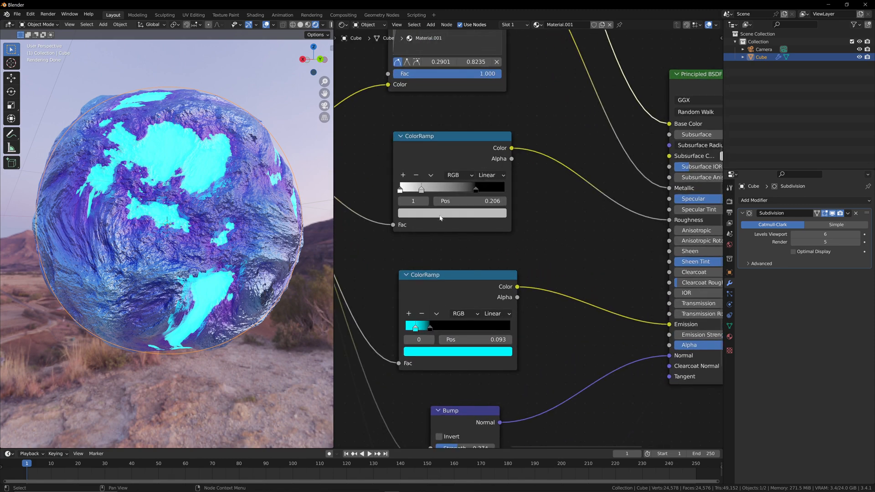
middle_drag(440, 217, 444, 249)
mouse_move(423, 226)
mouse_down()
mouse_move(443, 226)
mouse_move(422, 223)
mouse_up()
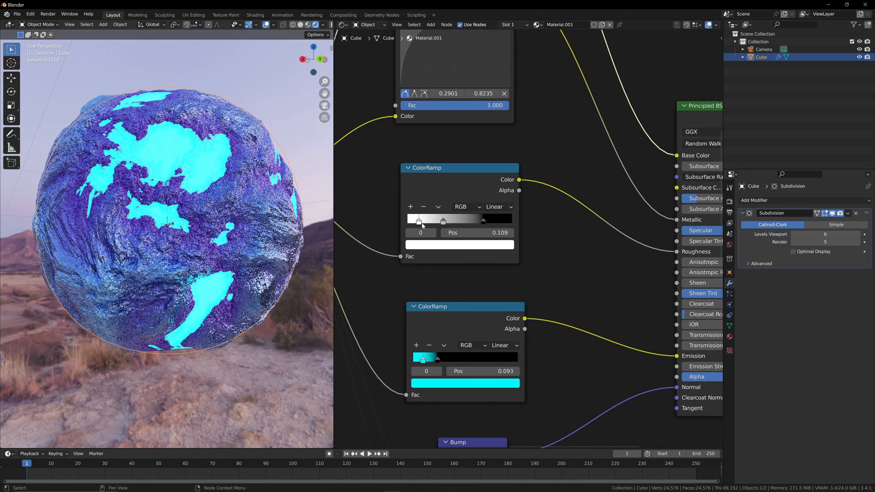
mouse_move(483, 222)
mouse_down()
mouse_move(432, 226)
mouse_move(476, 222)
mouse_up()
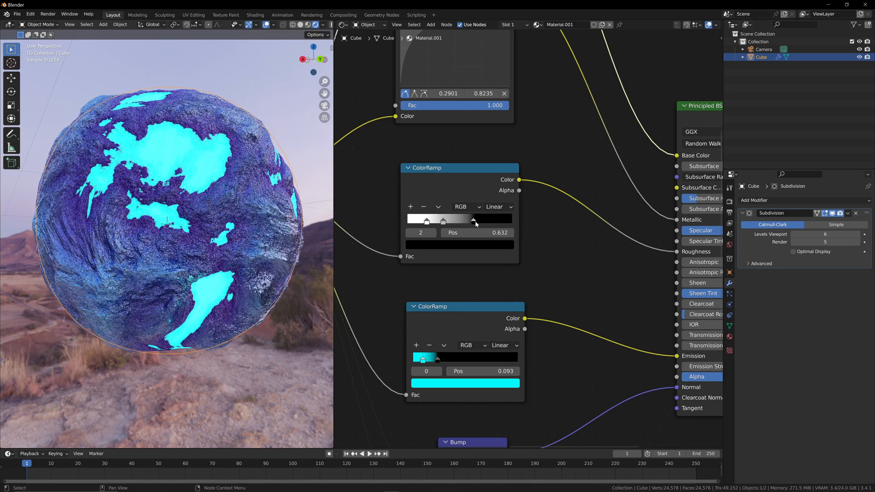
Set the Principled BSDF's Transmission to 1.000.
scroll(602, 280, down, 4)
middle_drag(604, 281, 569, 253)
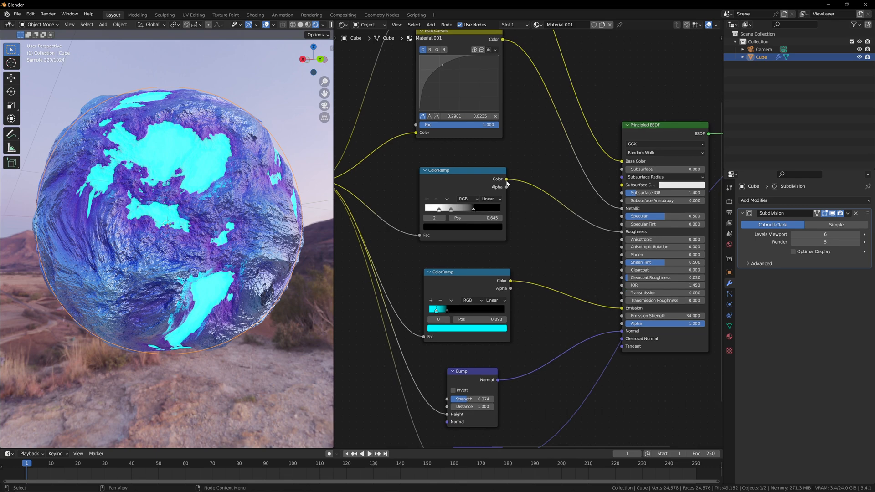
drag(506, 179, 602, 270)
middle_drag(670, 303, 585, 284)
scroll(578, 282, up, 3)
drag(561, 282, 601, 282)
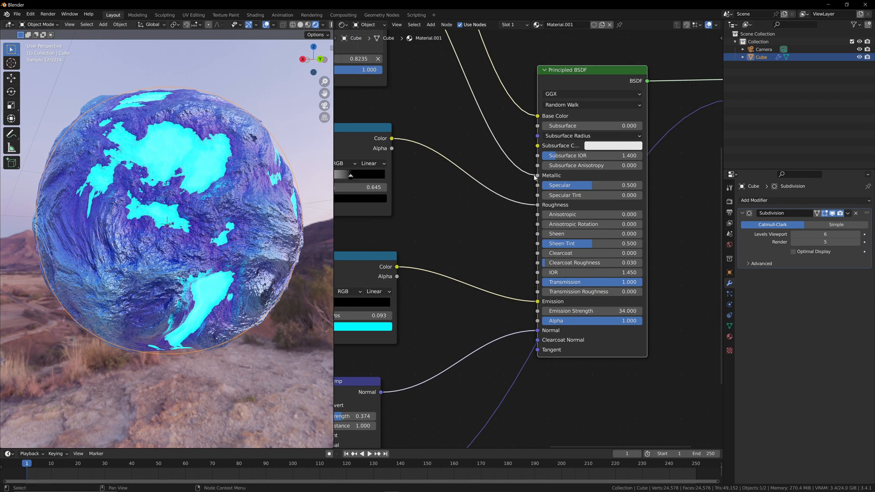
Disconnect the RGB Curves from the Principled BSDF's Metallic input and set Metallic to 0.
drag(537, 176, 514, 170)
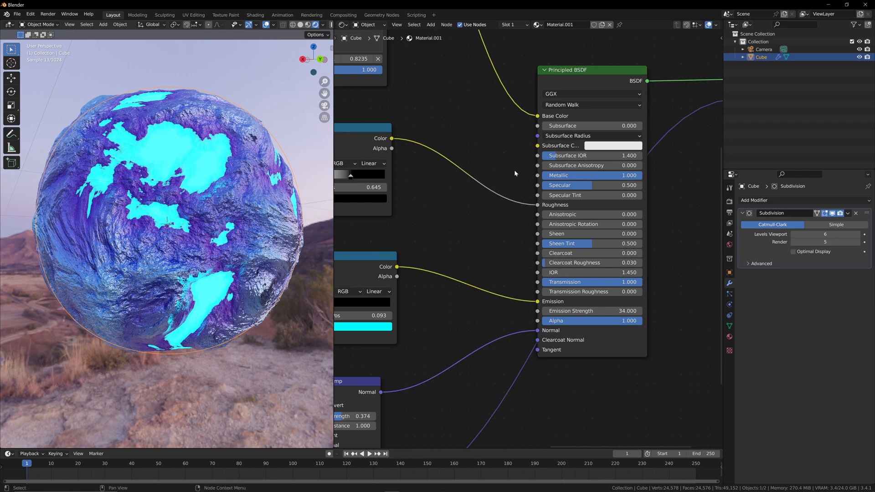
drag(628, 178, 547, 178)
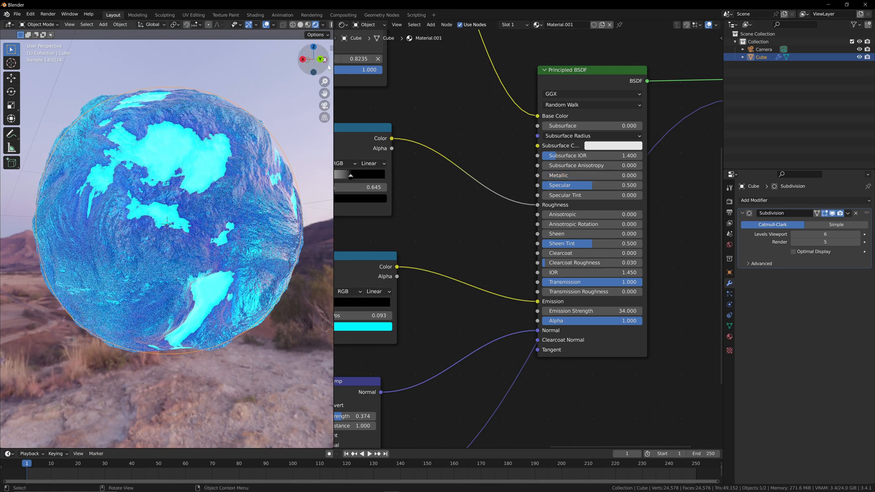
drag(321, 60, 336, 74)
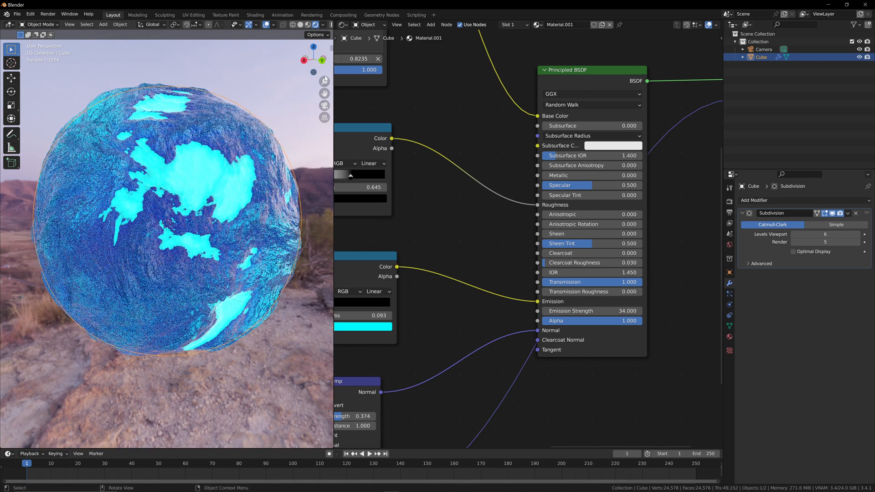
Set the Principled BSDF's Emission Strength to 0 and inspect the sphere without its glow.
click(620, 311)
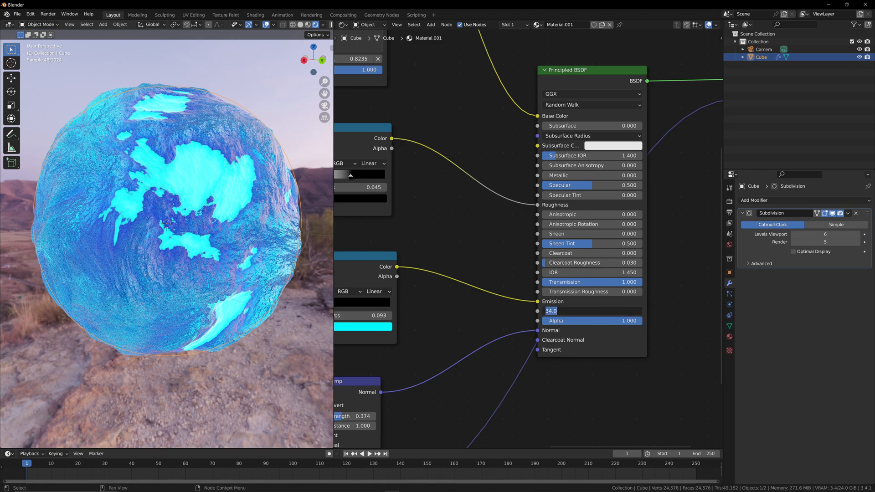
text(0)
key(Return)
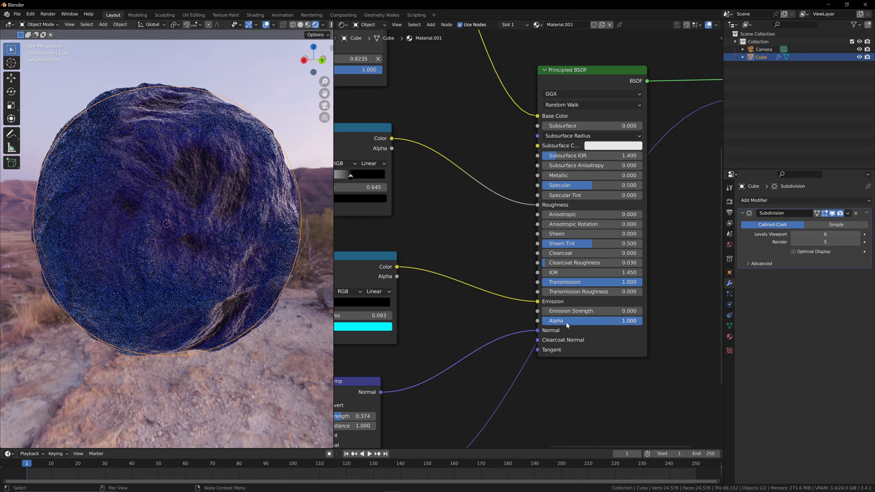
drag(316, 69, 327, 68)
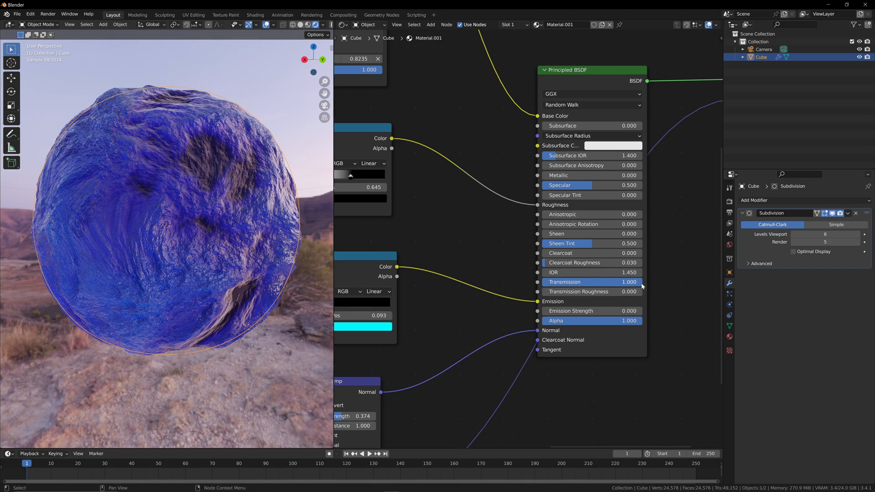
Try Transmission at 0 on the Principled BSDF for comparison and restore it to 1.000.
drag(638, 284, 542, 285)
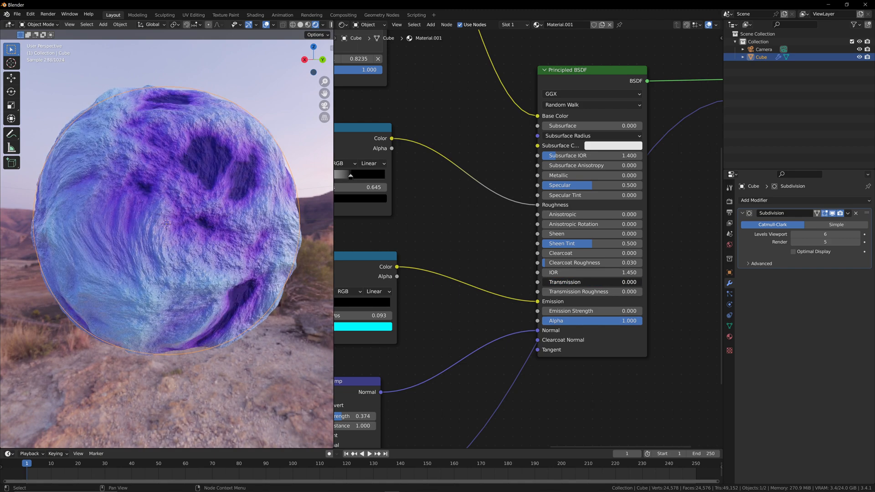
drag(542, 285, 641, 284)
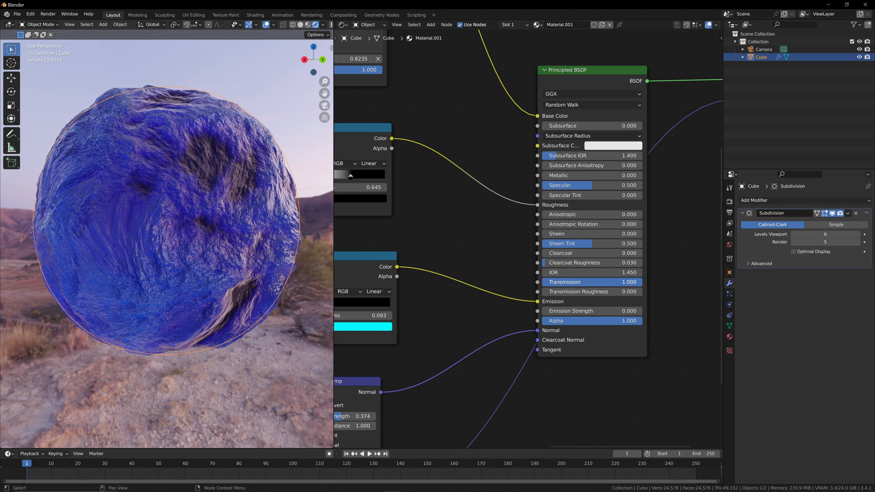
mouse_move(637, 320)
mouse_down()
mouse_move(541, 321)
mouse_move(641, 321)
mouse_up()
Set the maximum Transmission bounces in the Cycles light path settings to 20 and view the sphere from another angle.
click(730, 201)
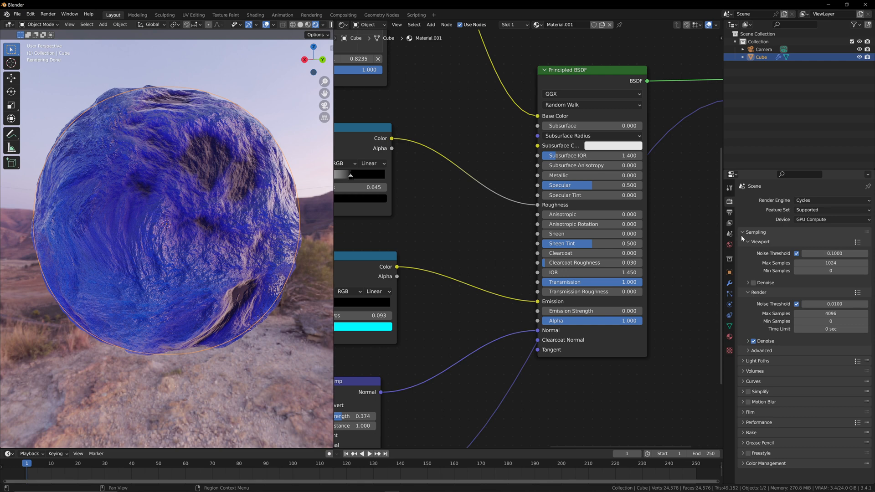
click(743, 362)
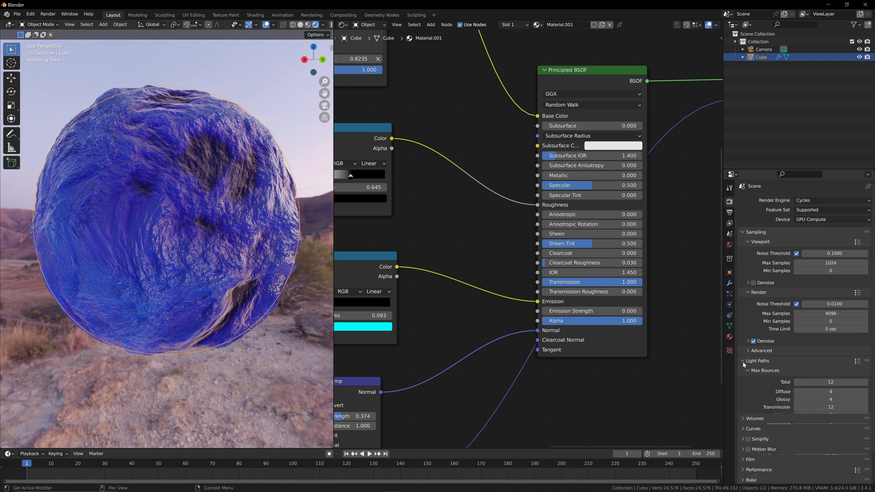
scroll(759, 346, down, 6)
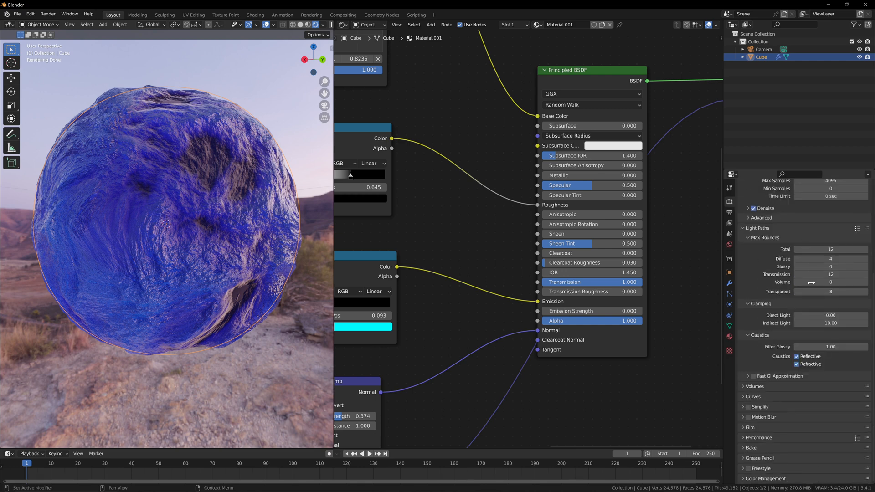
click(830, 275)
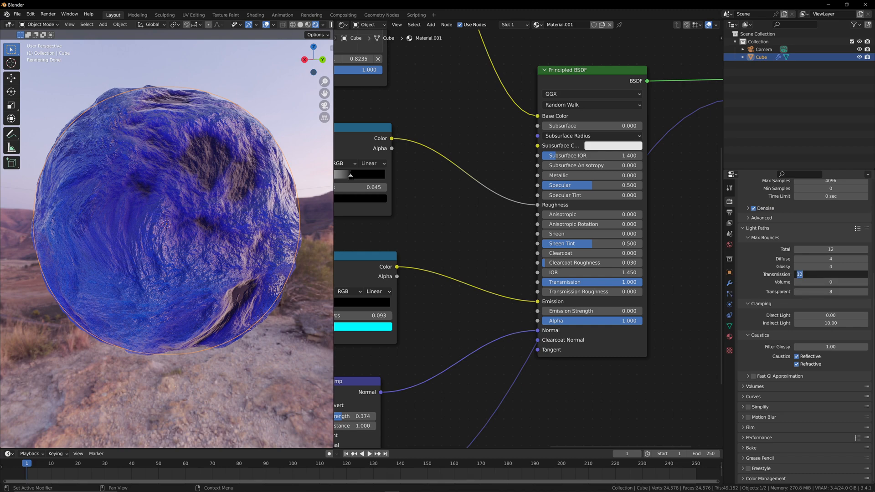
key(Return)
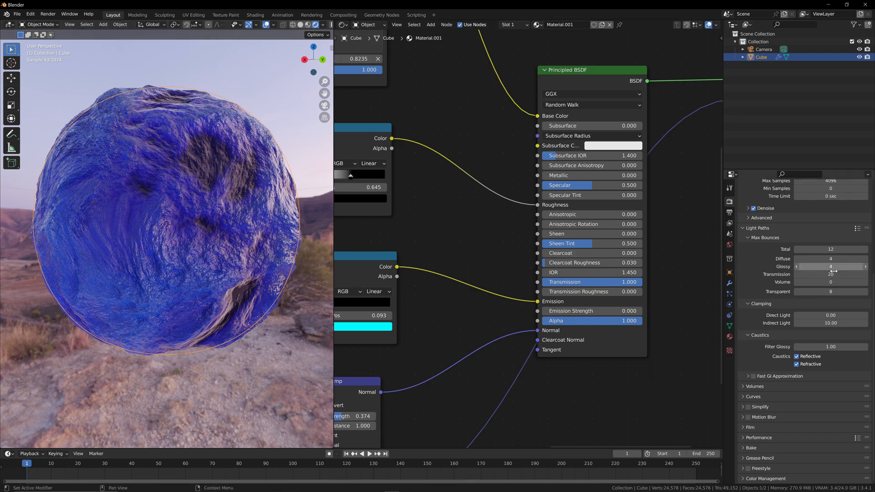
mouse_move(318, 67)
mouse_down()
mouse_move(296, 69)
mouse_move(303, 73)
mouse_up()
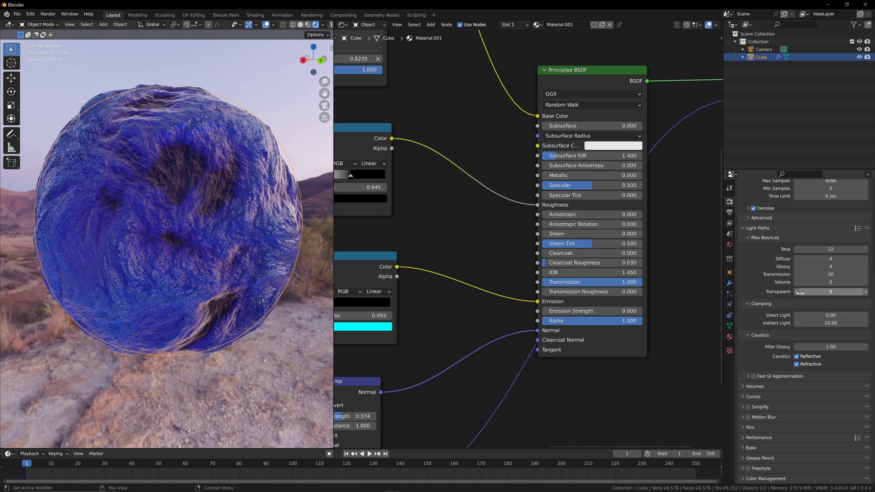
Show the material properties and set the Principled BSDF's Emission Strength to 5.5.
click(729, 338)
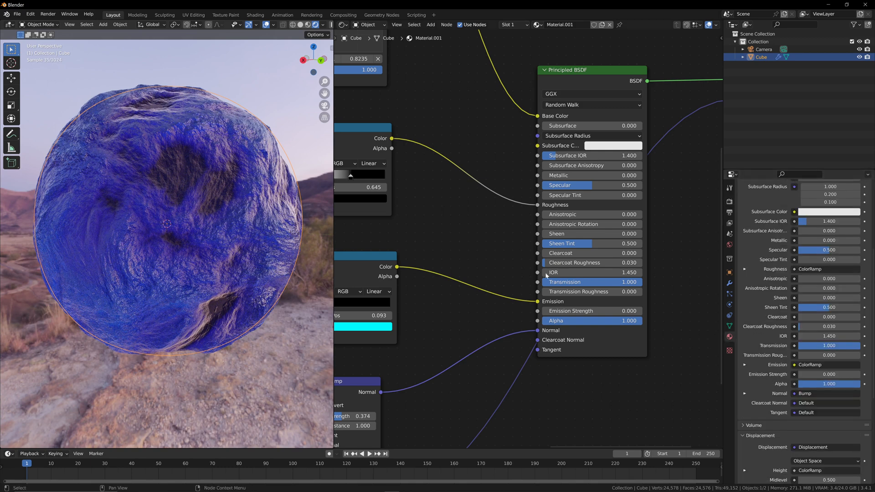
scroll(496, 228, down, 4)
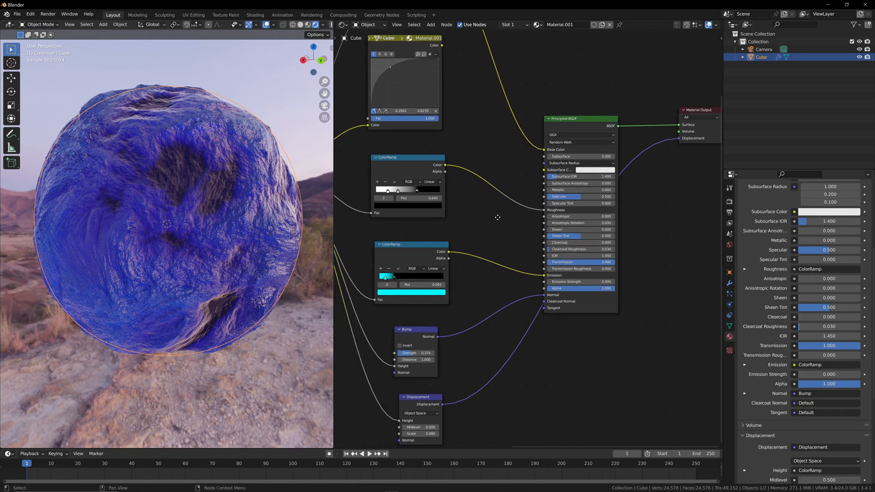
mouse_move(568, 284)
mouse_down()
mouse_move(625, 285)
mouse_move(568, 288)
mouse_up()
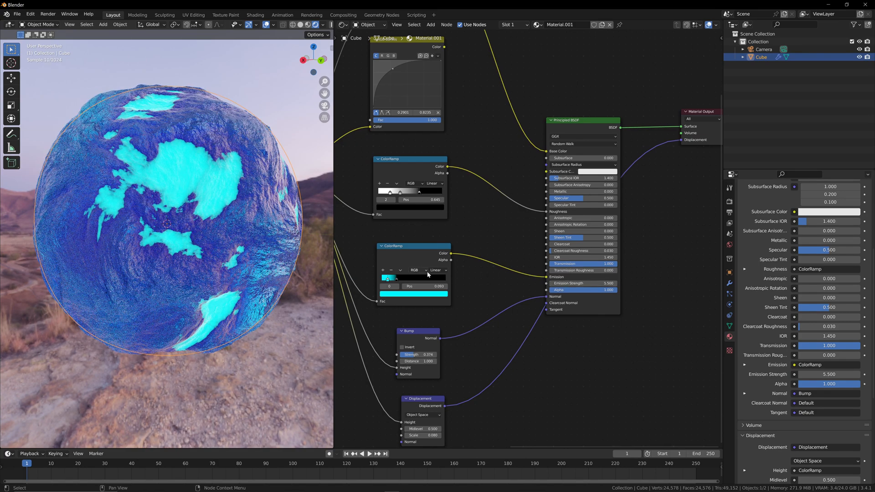
Move the emission ColorRamp's cyan stop to the ramp's start and add a new stop at 0.118.
scroll(445, 275, up, 5)
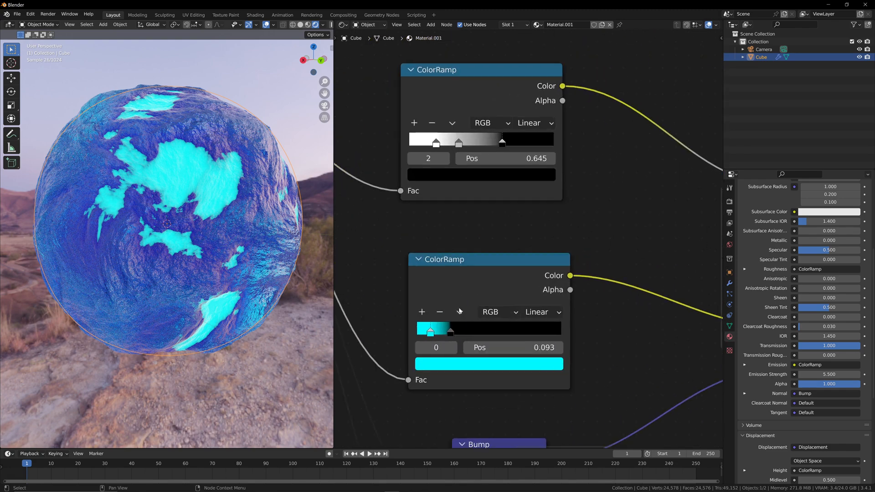
drag(430, 331, 418, 332)
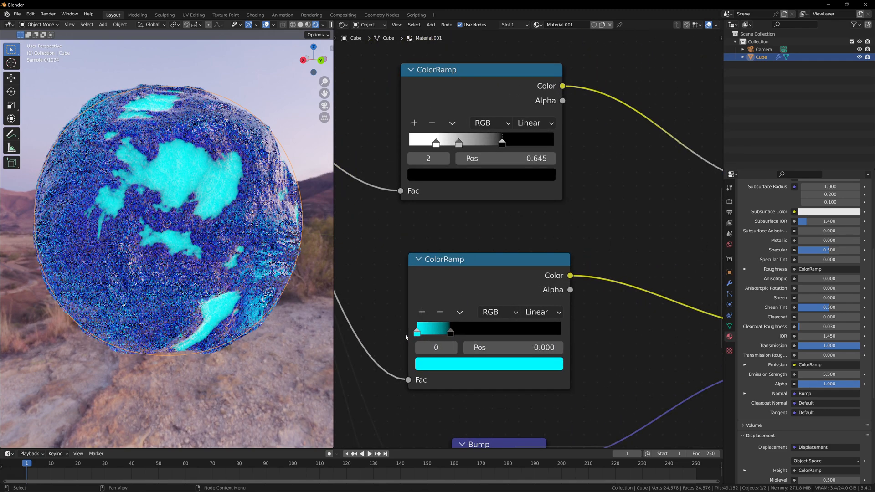
ctrl+click(433, 332)
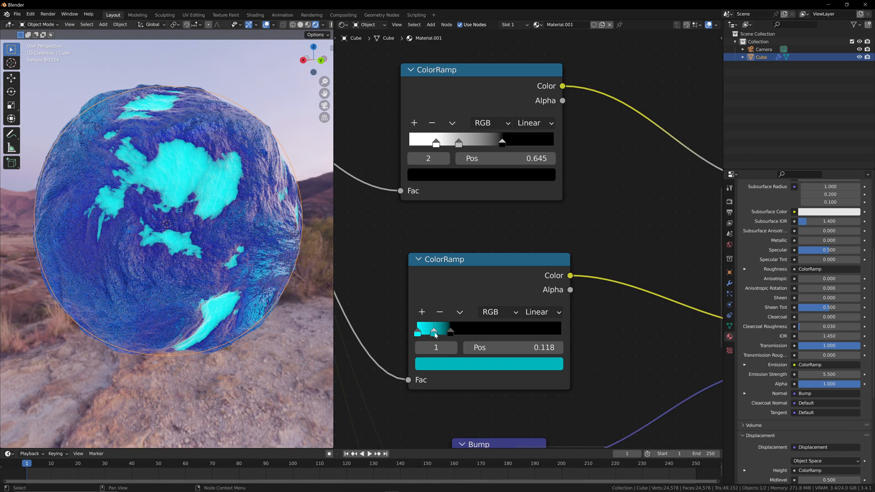
Recolor the emission ColorRamp's first stop to saturated blue and move its black stop to 0.215.
click(418, 334)
click(421, 363)
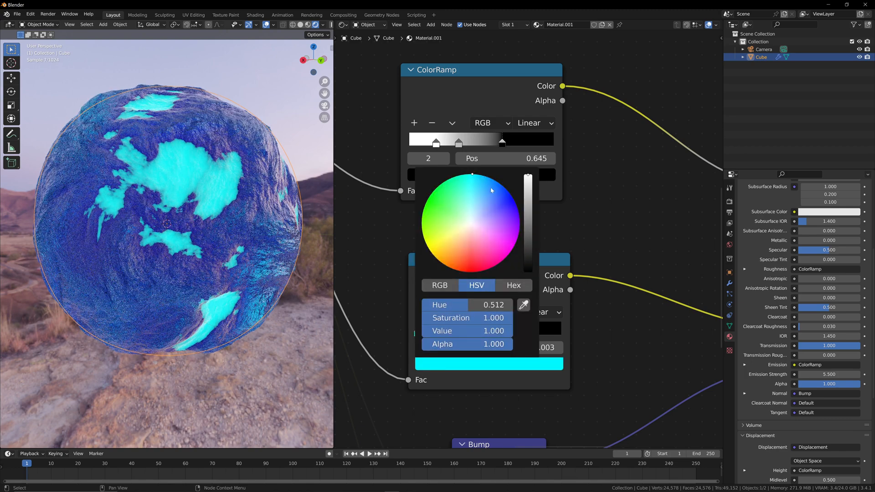
click(504, 190)
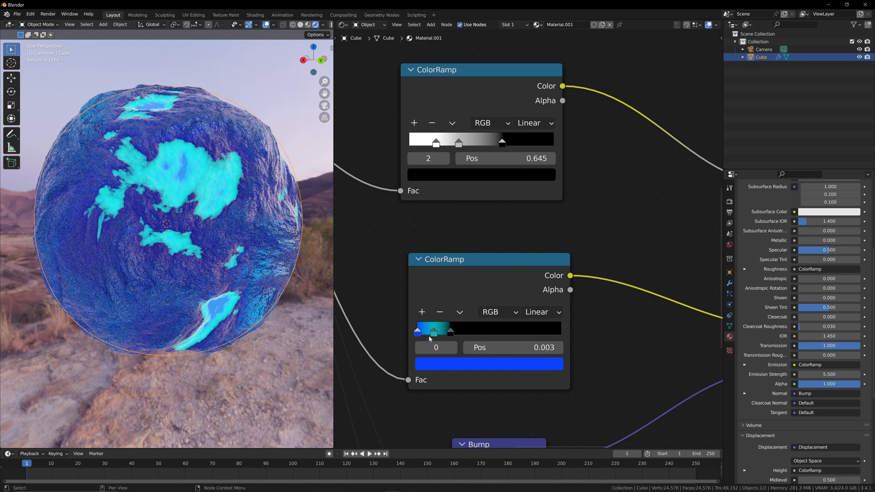
drag(428, 334, 448, 337)
Connect the roughness ColorRamp's Color output to the Principled BSDF's Transmission input as well, and nudge the Displacement node aside.
scroll(596, 275, down, 2)
scroll(596, 276, down, 2)
middle_drag(610, 282, 521, 281)
middle_drag(437, 180, 473, 198)
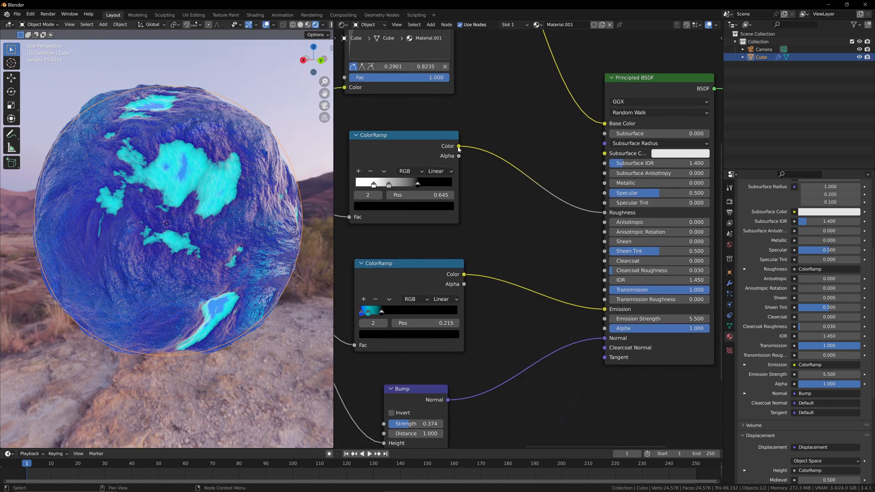
drag(458, 146, 608, 292)
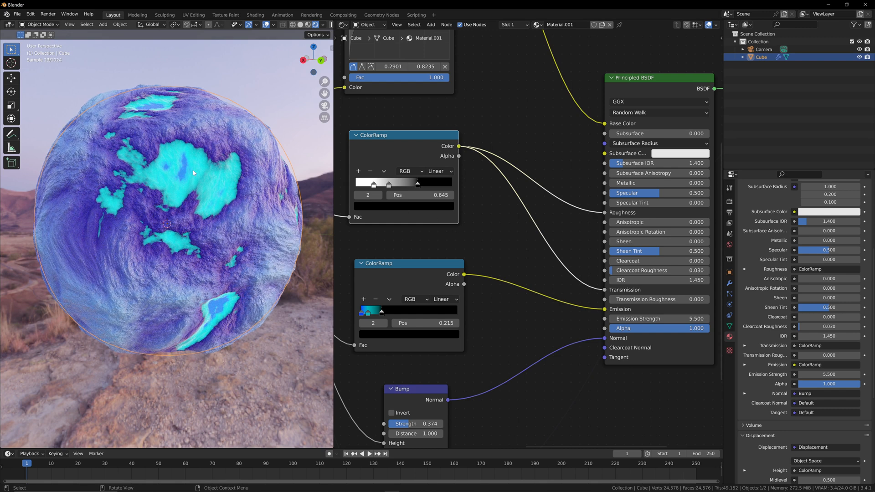
scroll(526, 246, down, 2)
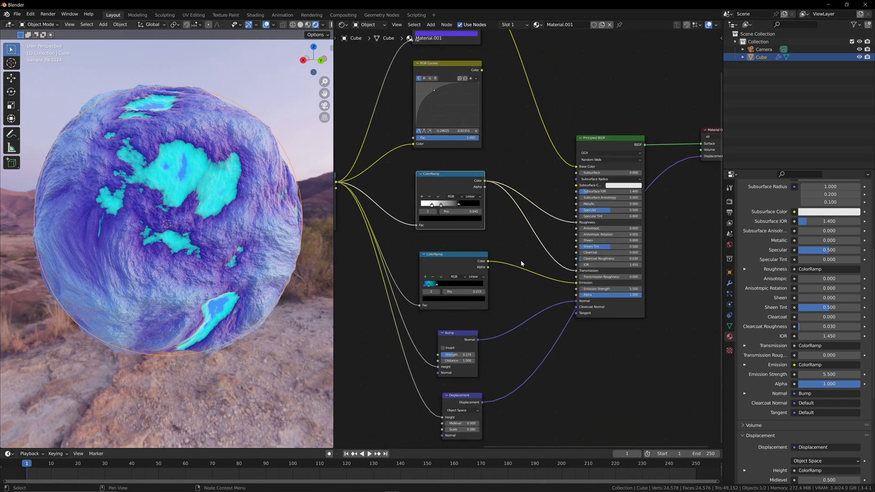
drag(463, 401, 454, 399)
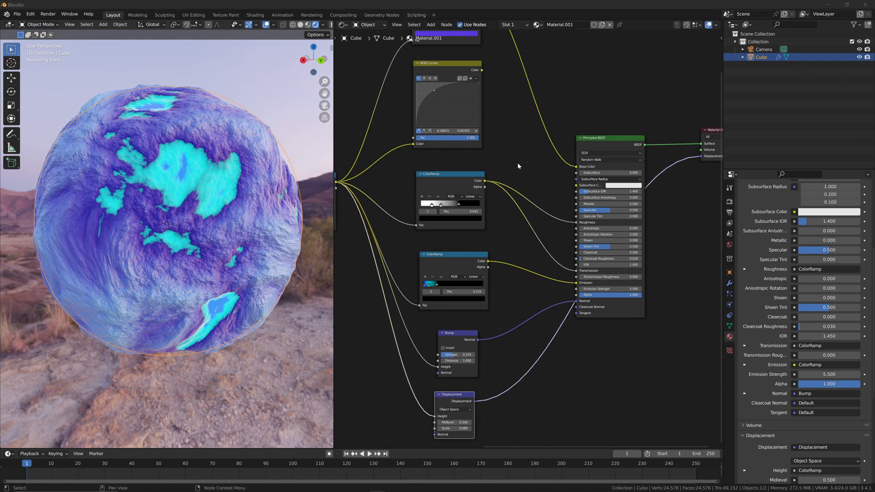
Tighten the shared roughness and transmission ColorRamp by moving its black stop inward and its gray stop to 0.263.
scroll(474, 225, up, 4)
middle_drag(442, 201, 490, 208)
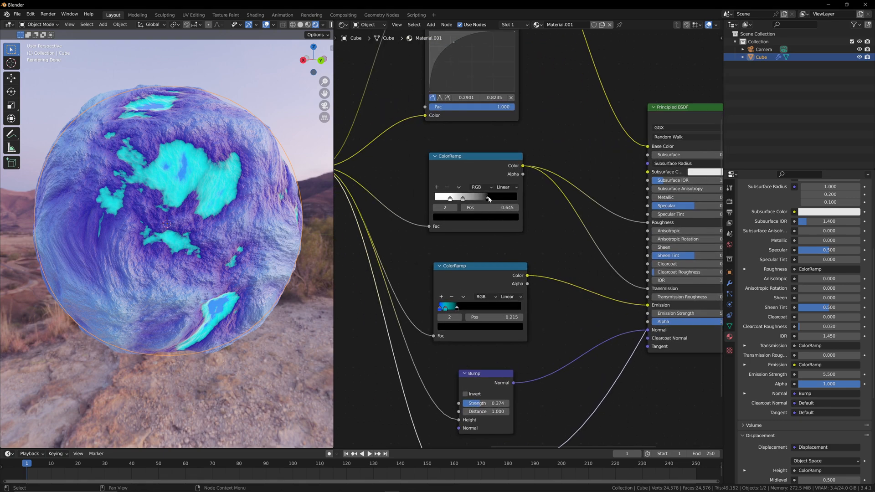
scroll(488, 199, up, 1)
drag(486, 198, 450, 197)
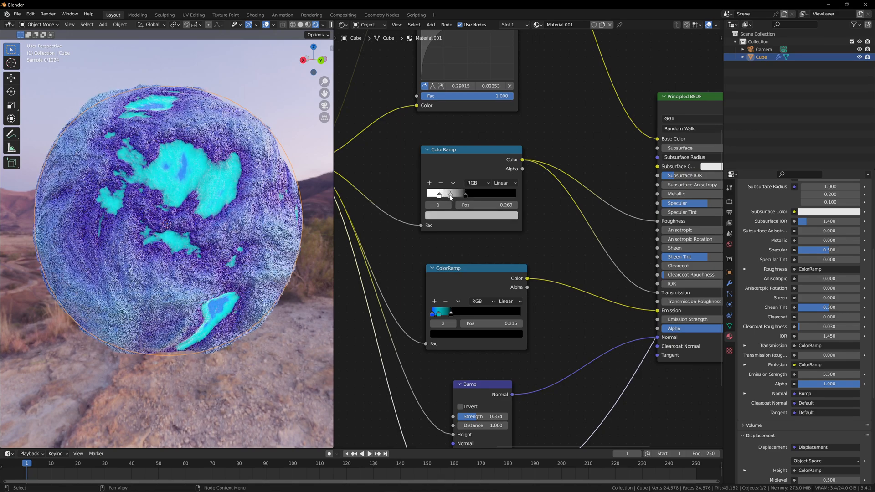
Connect the RGB Curves node's Color output to the Principled BSDF's Metallic input.
scroll(572, 217, down, 1)
middle_drag(572, 217, 543, 226)
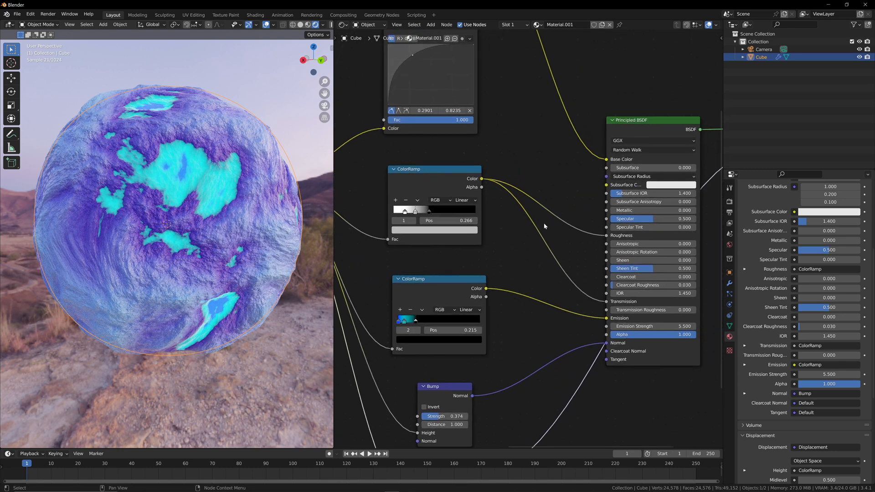
scroll(543, 216, down, 2)
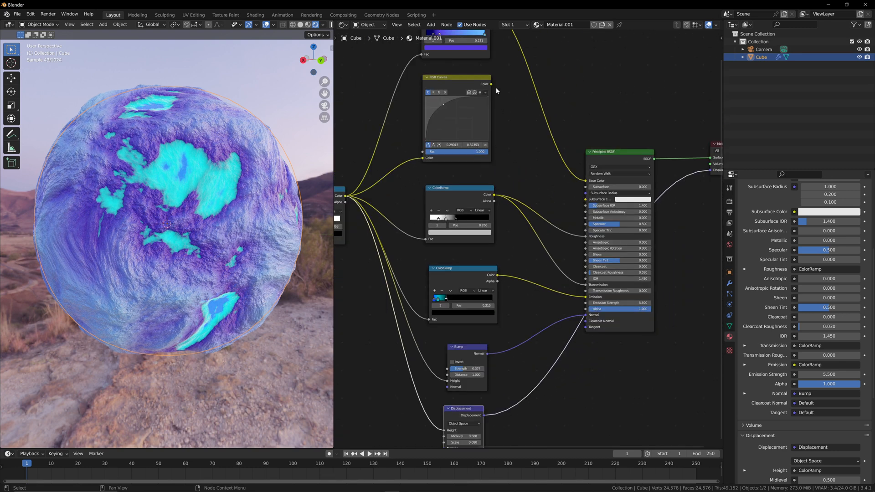
drag(493, 85, 585, 218)
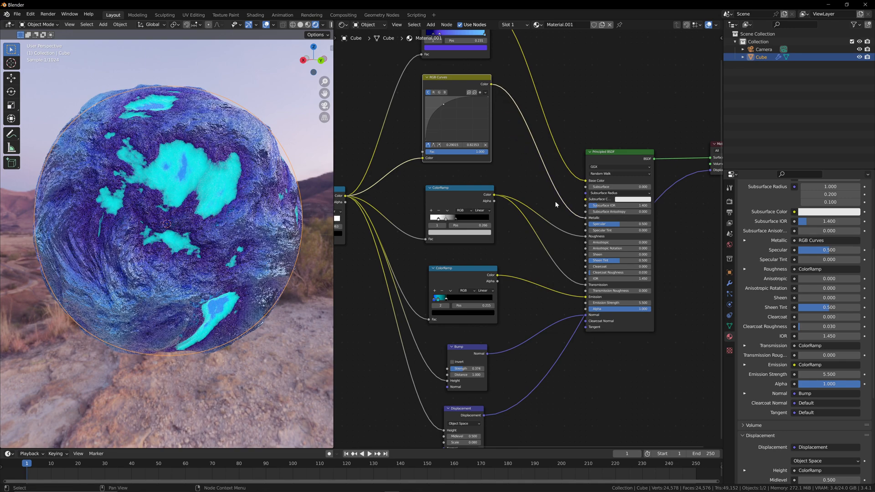
Move the RGB Curves point to about 0.313, 0.750 and the shared roughness and transmission ColorRamp's black stop to 0.637.
middle_drag(452, 125, 508, 150)
drag(498, 132, 502, 134)
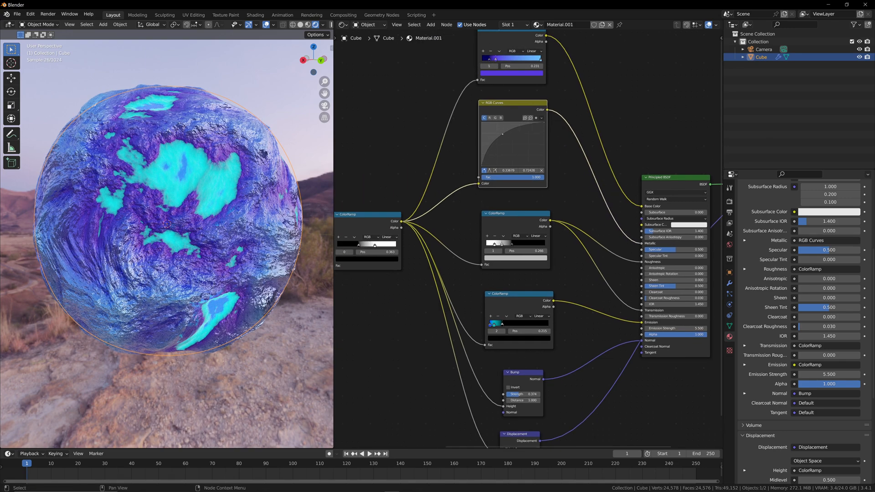
drag(521, 246, 522, 246)
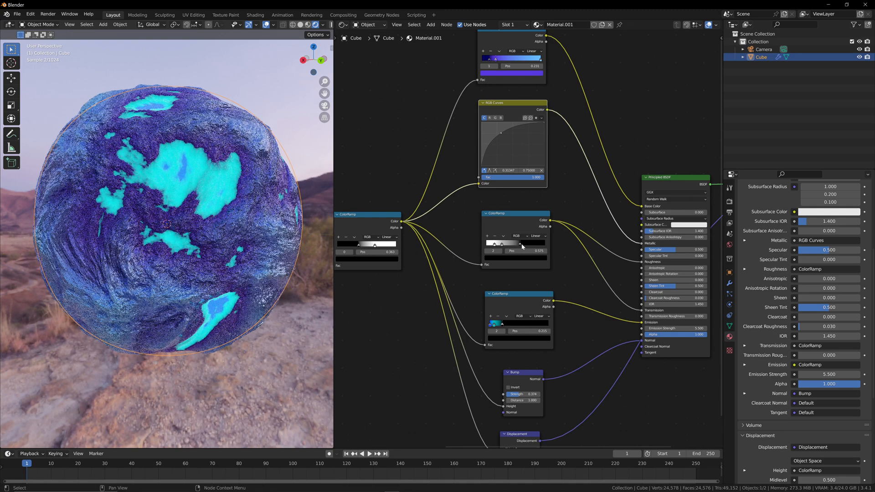
Increase the Noise Texture's Scale to 9.300.
middle_drag(562, 257, 617, 217)
middle_drag(424, 260, 533, 259)
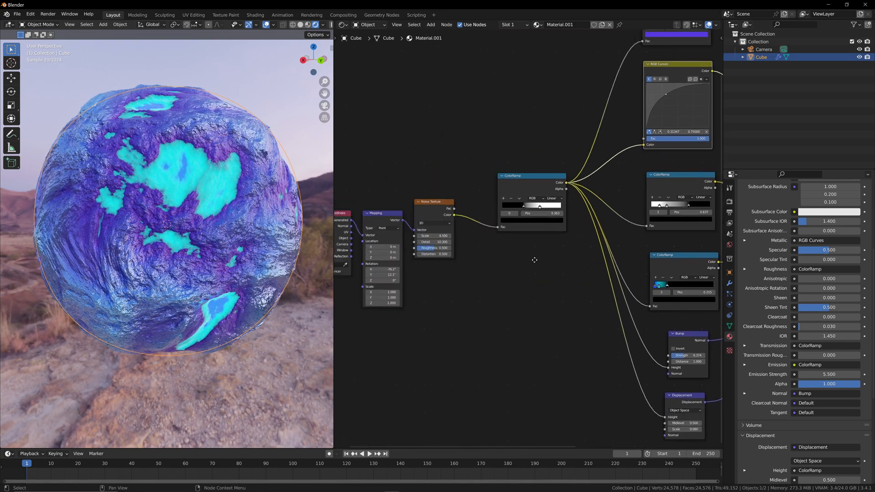
scroll(490, 238, up, 3)
scroll(420, 237, up, 2)
middle_drag(434, 240, 506, 243)
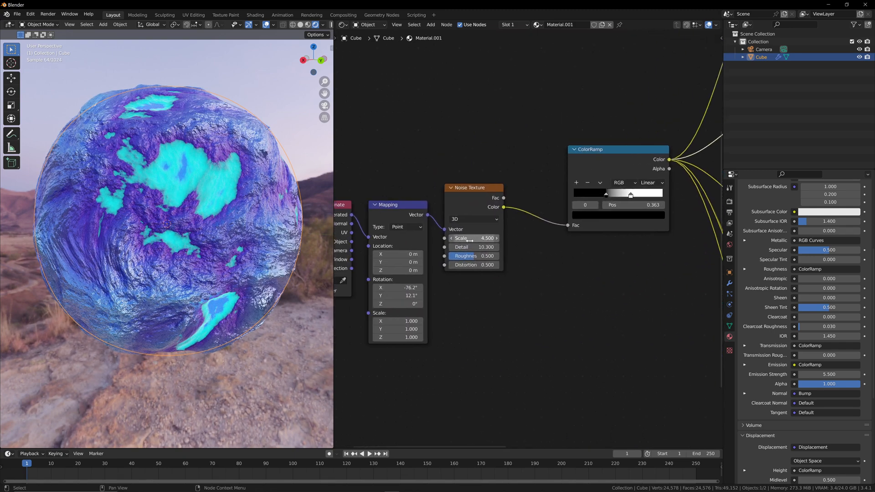
drag(469, 237, 522, 238)
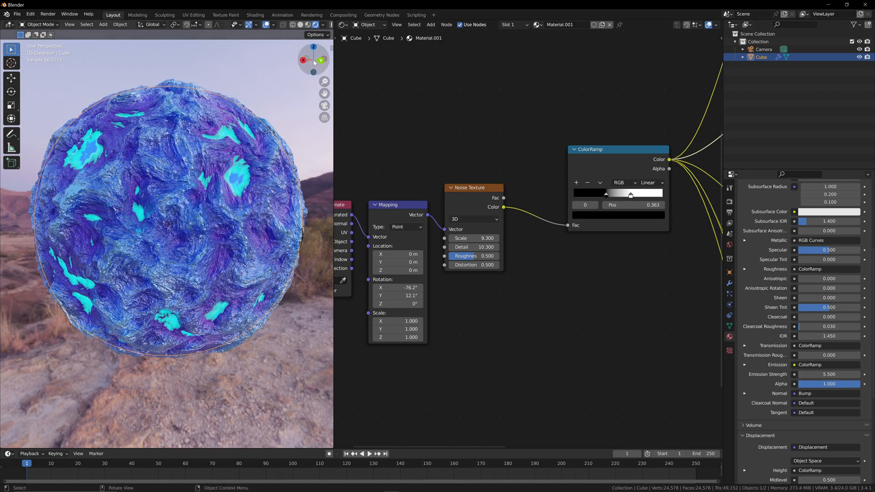
Examine the sphere's material from different angles and review the complete node tree.
drag(317, 60, 349, 57)
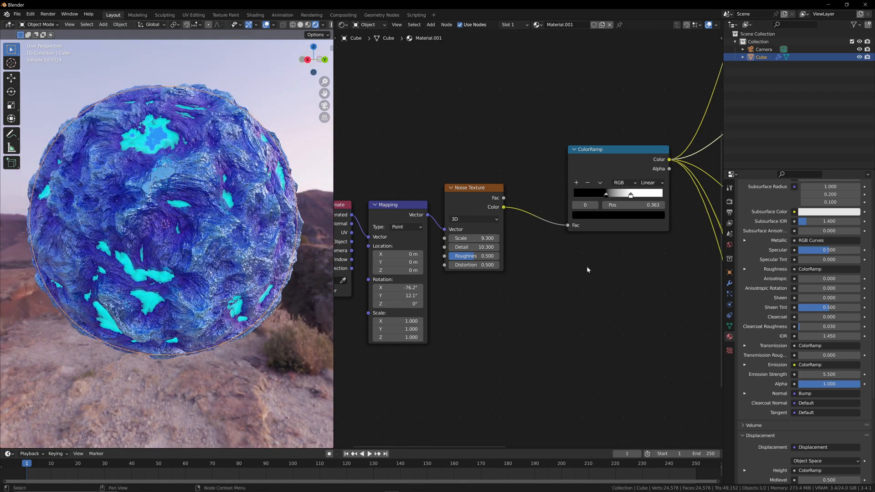
scroll(587, 268, down, 9)
scroll(587, 269, down, 1)
middle_drag(587, 271, 514, 269)
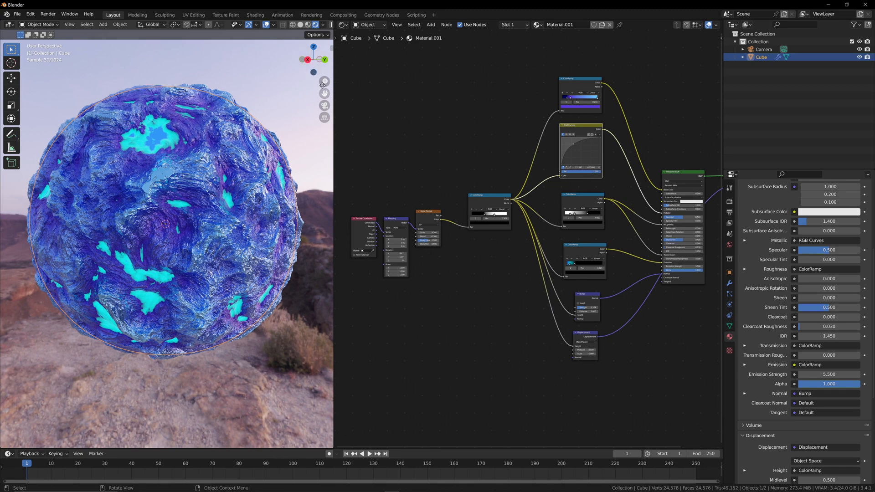
drag(318, 63, 297, 63)
scroll(491, 269, down, 1)
middle_drag(484, 280, 460, 291)
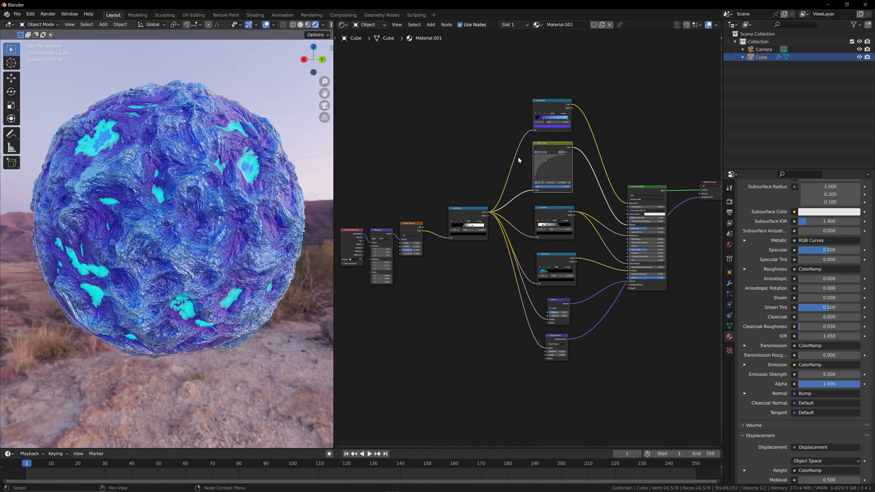